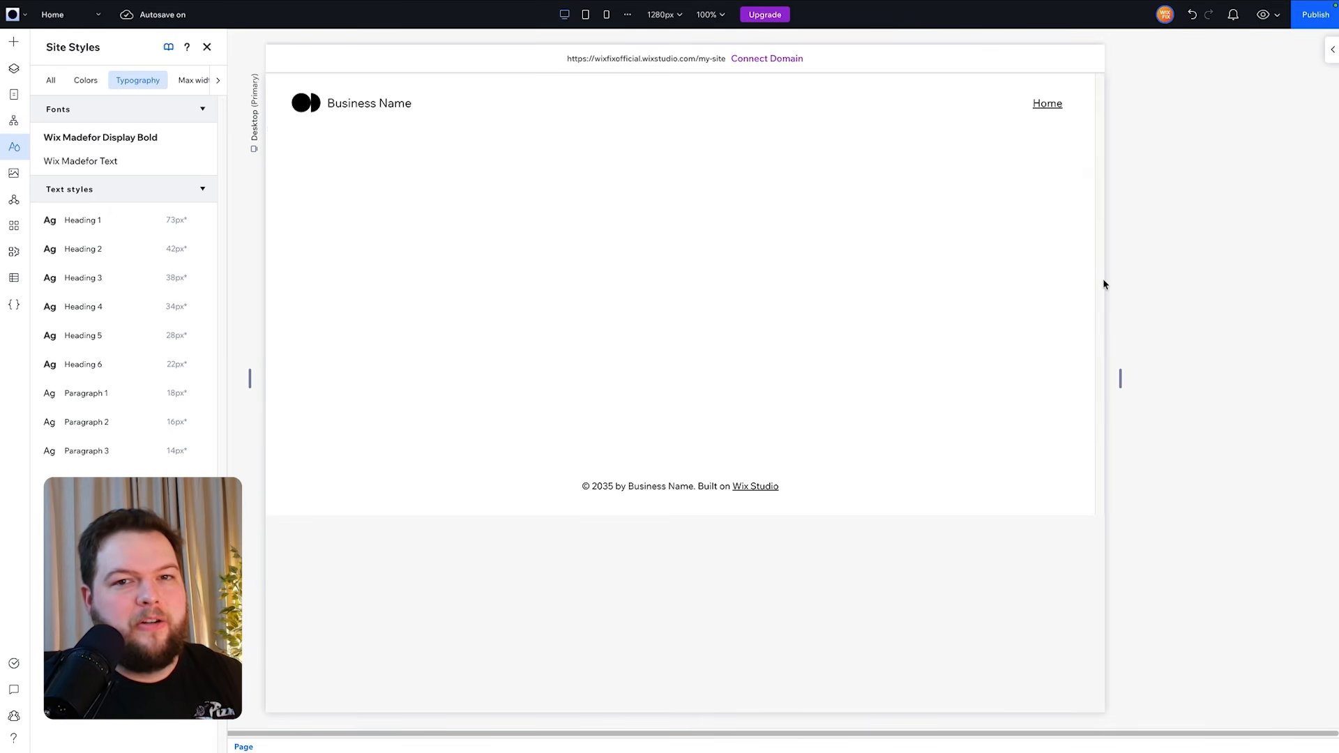
- Switch to the ChatGPT tab and review the suggested list of homepage sections
key(ctrl+Tab)
scroll(1105, 285, down, 7)
scroll(1116, 274, up, 8)
scroll(1117, 272, down, 8)
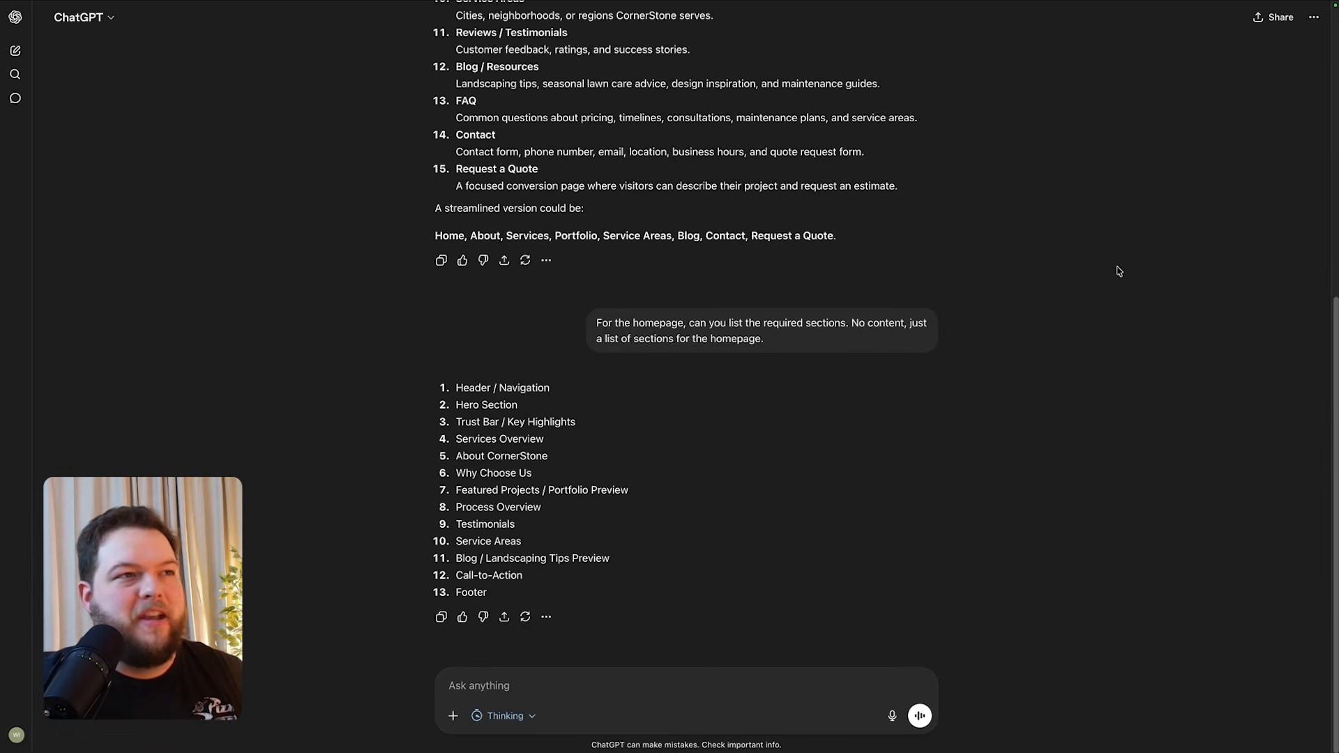
scroll(1118, 272, up, 7)
scroll(1041, 282, down, 1)
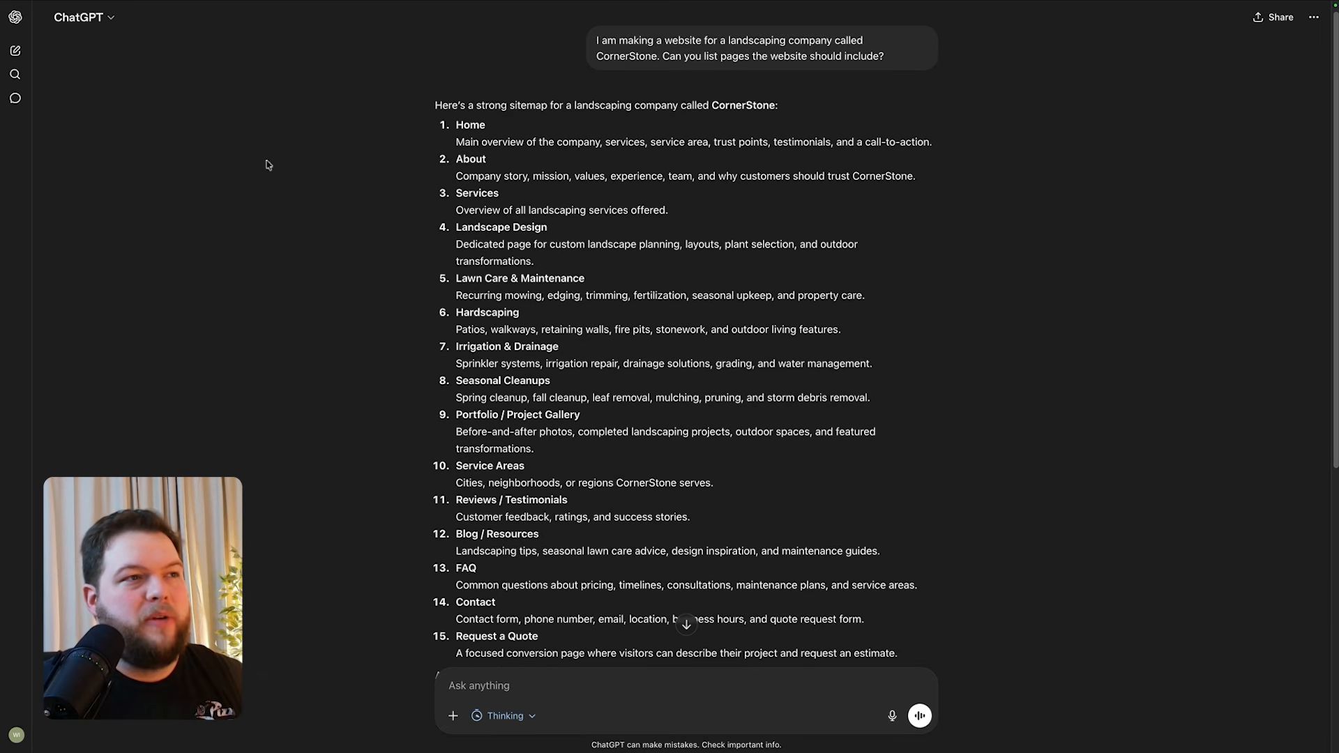
scroll(559, 610, down, 1)
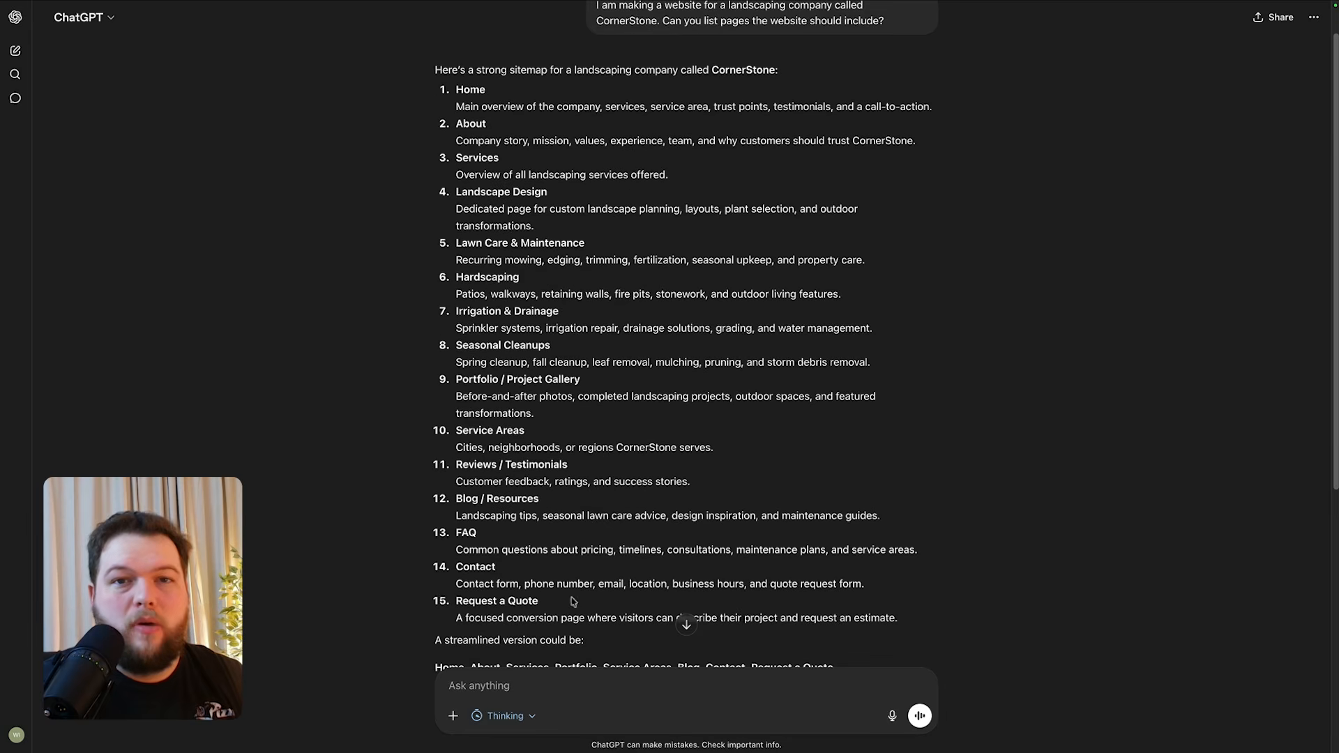
scroll(626, 586, down, 6)
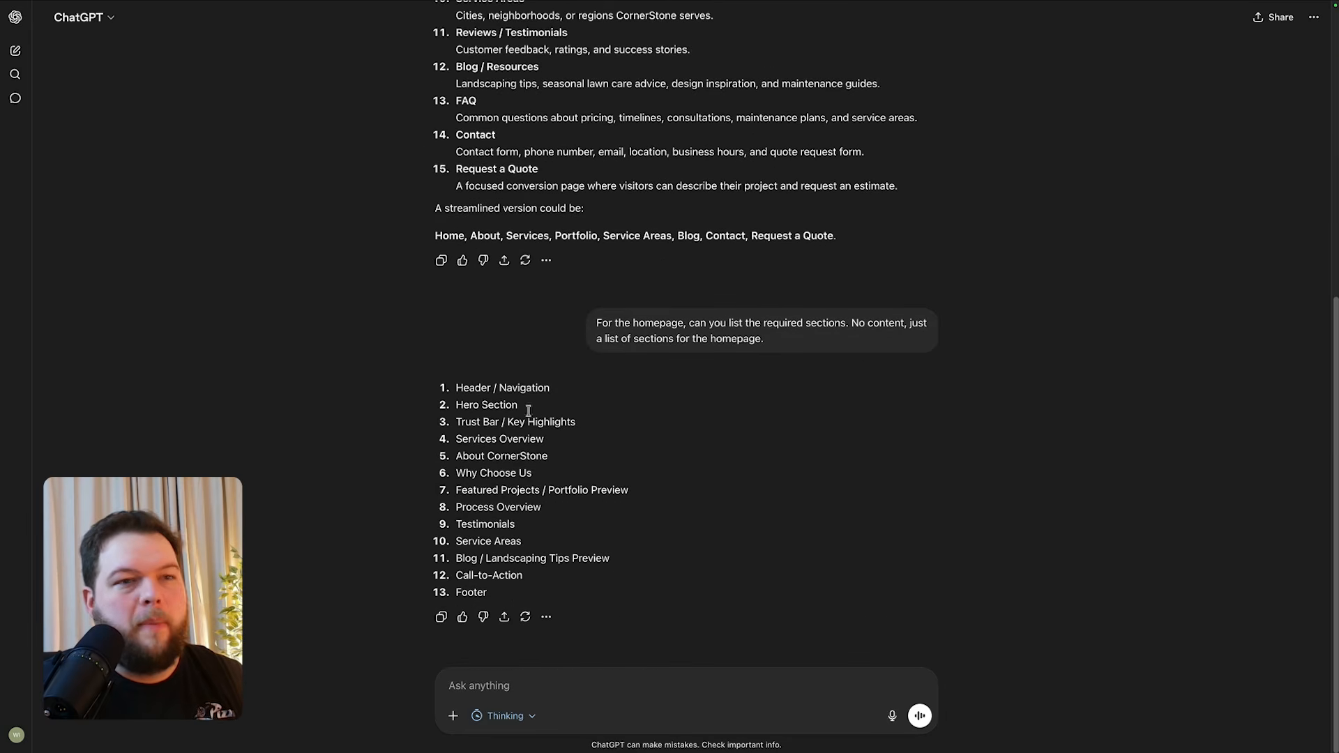
drag(480, 384, 562, 603)
click(551, 596)
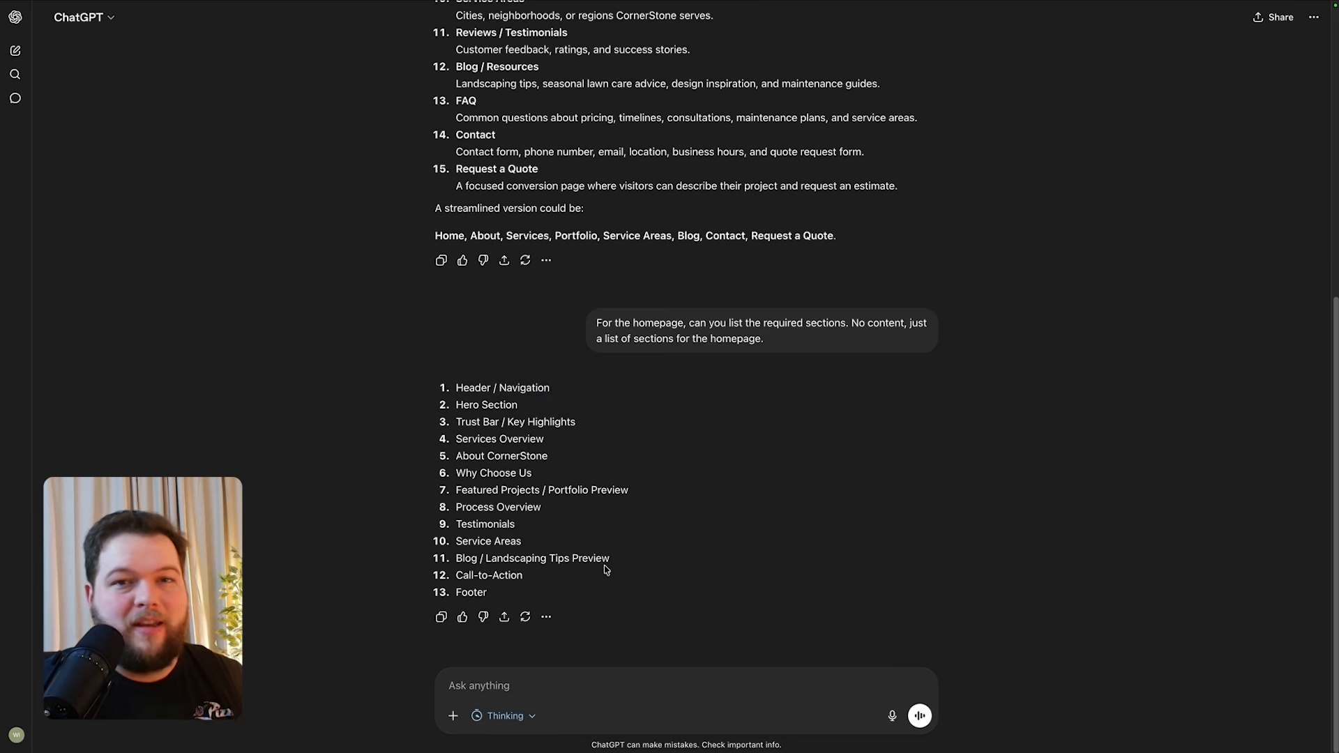
- Review the suggested sitemap, highlighting the Portfolio, Blog and Contact pages to build
scroll(605, 569, up, 6)
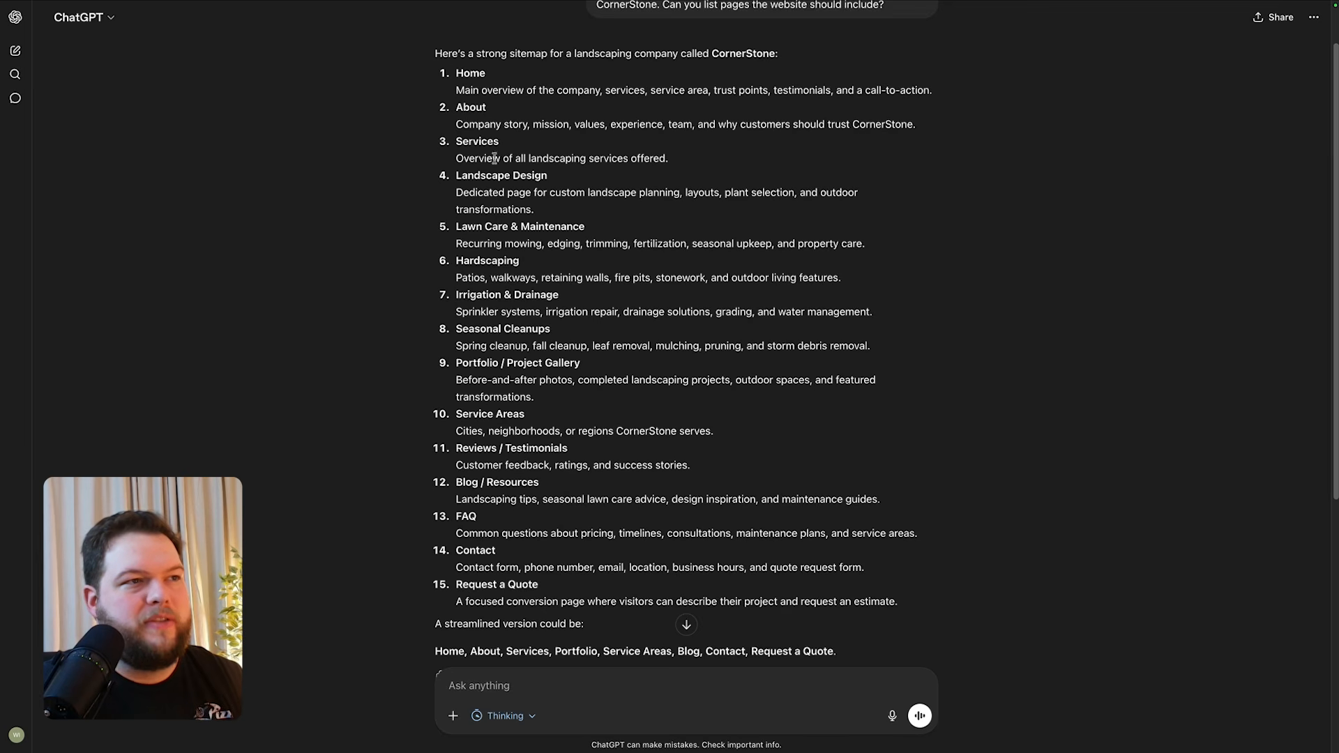
drag(495, 176, 509, 347)
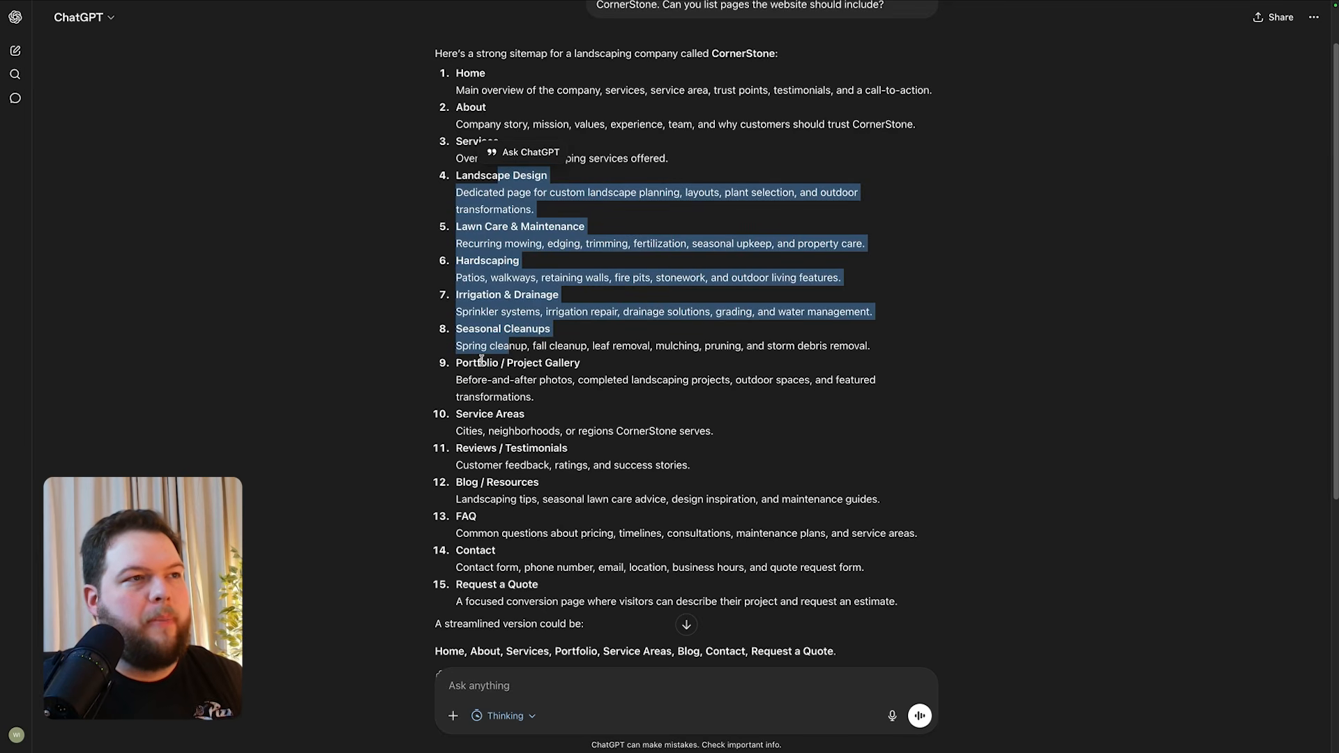
double_click(479, 361)
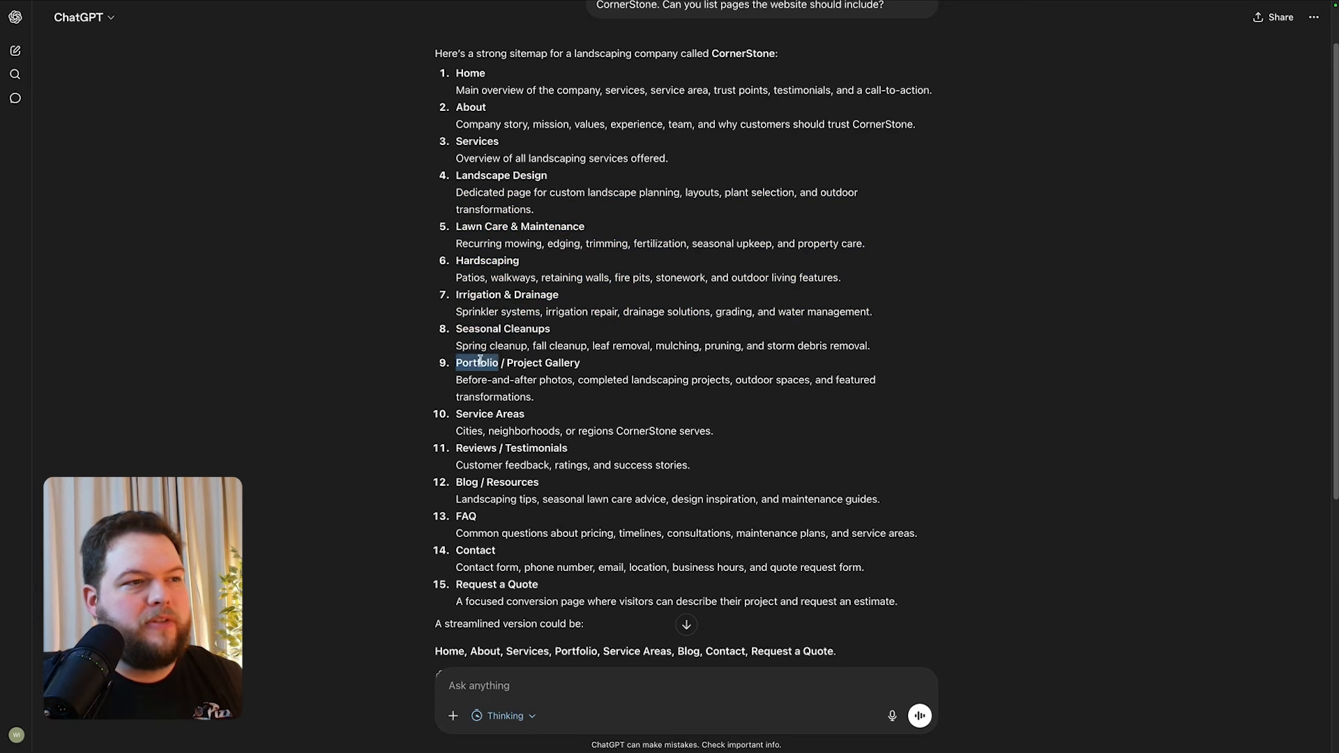
double_click(468, 483)
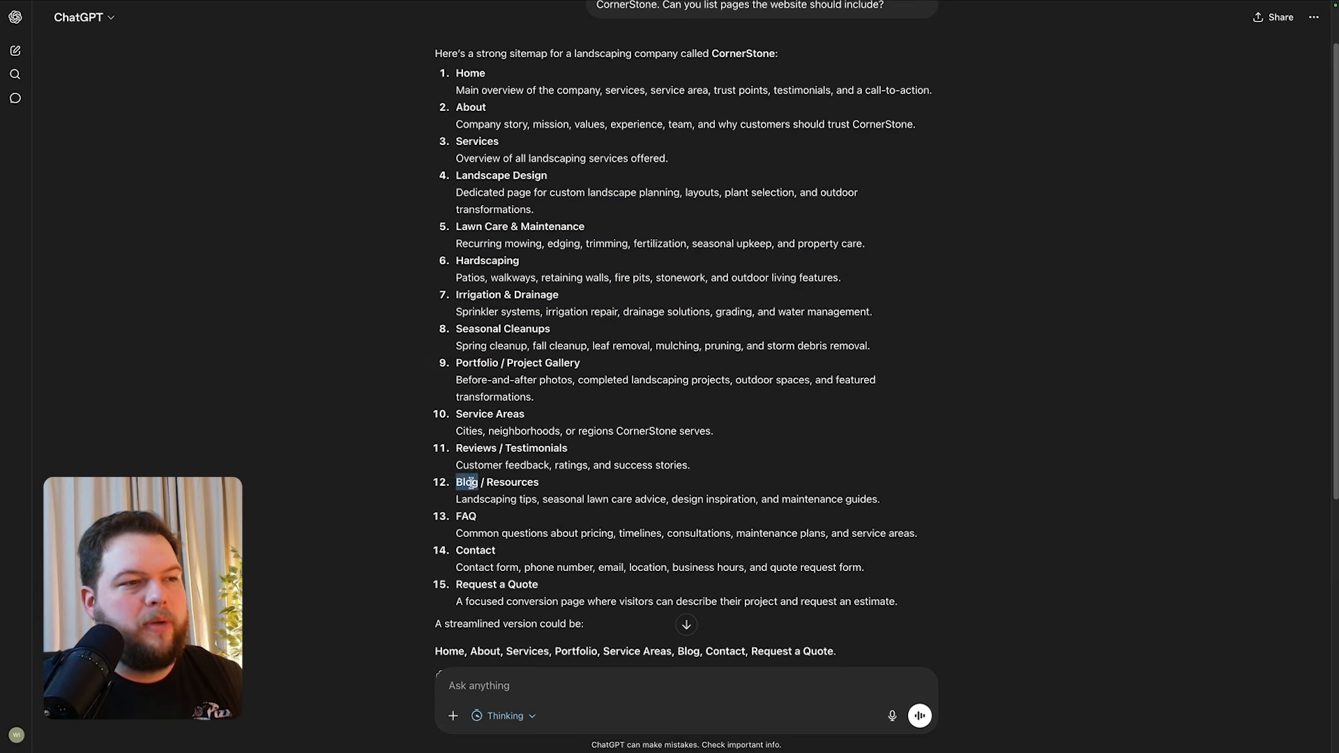
click(466, 519)
double_click(473, 553)
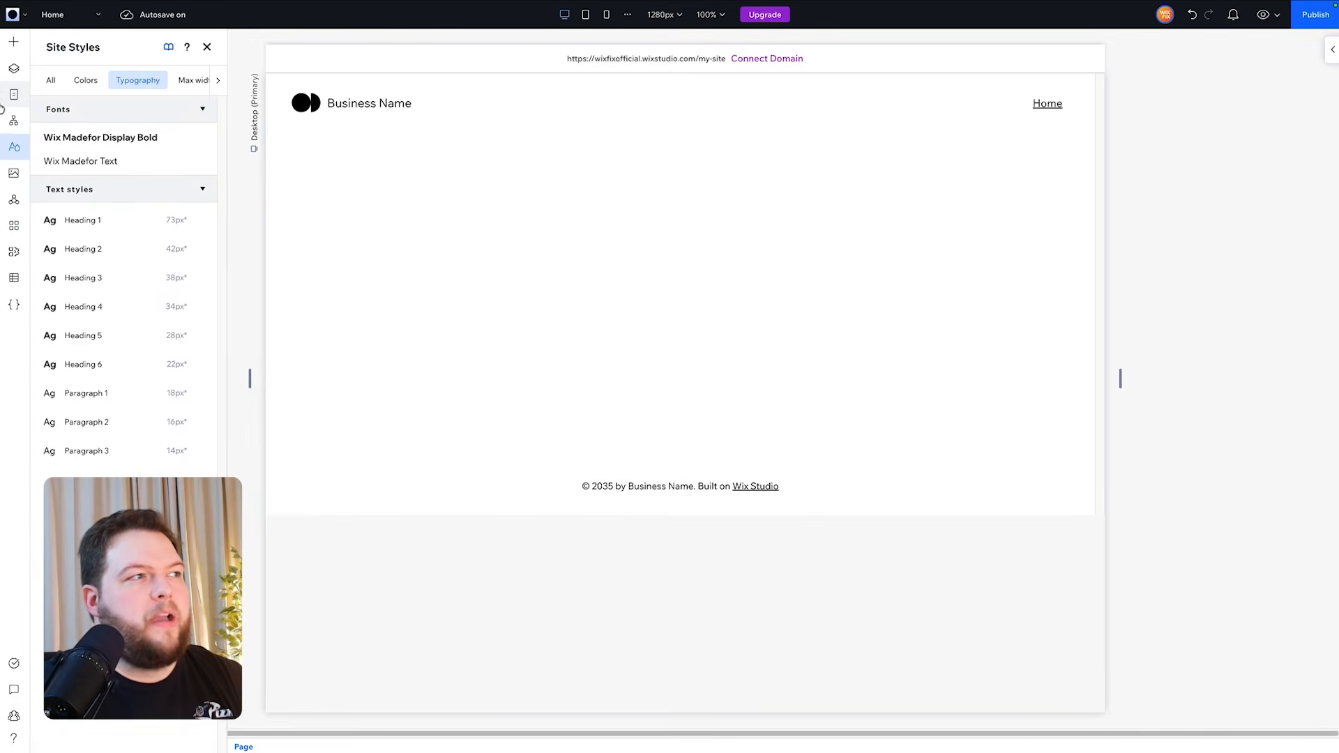
- Open the site pages list and add a blank page named About Us
click(9, 102)
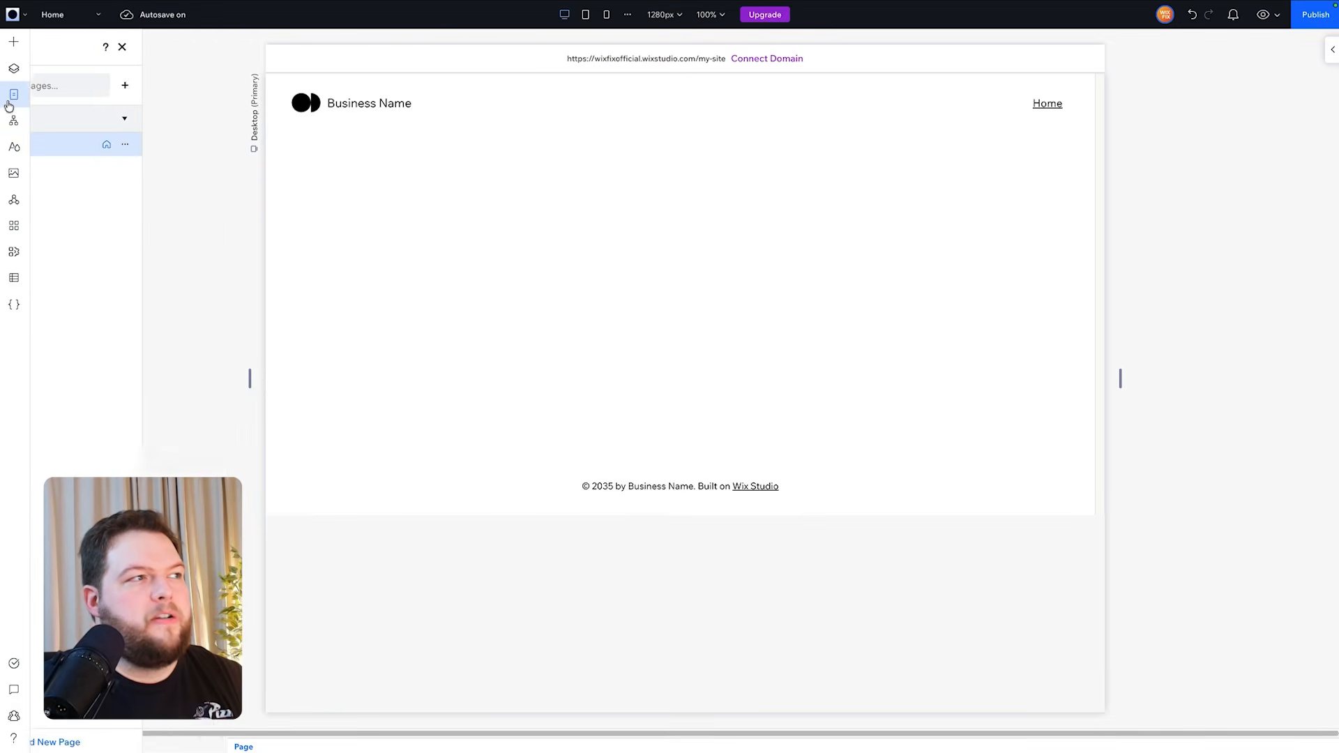
click(210, 85)
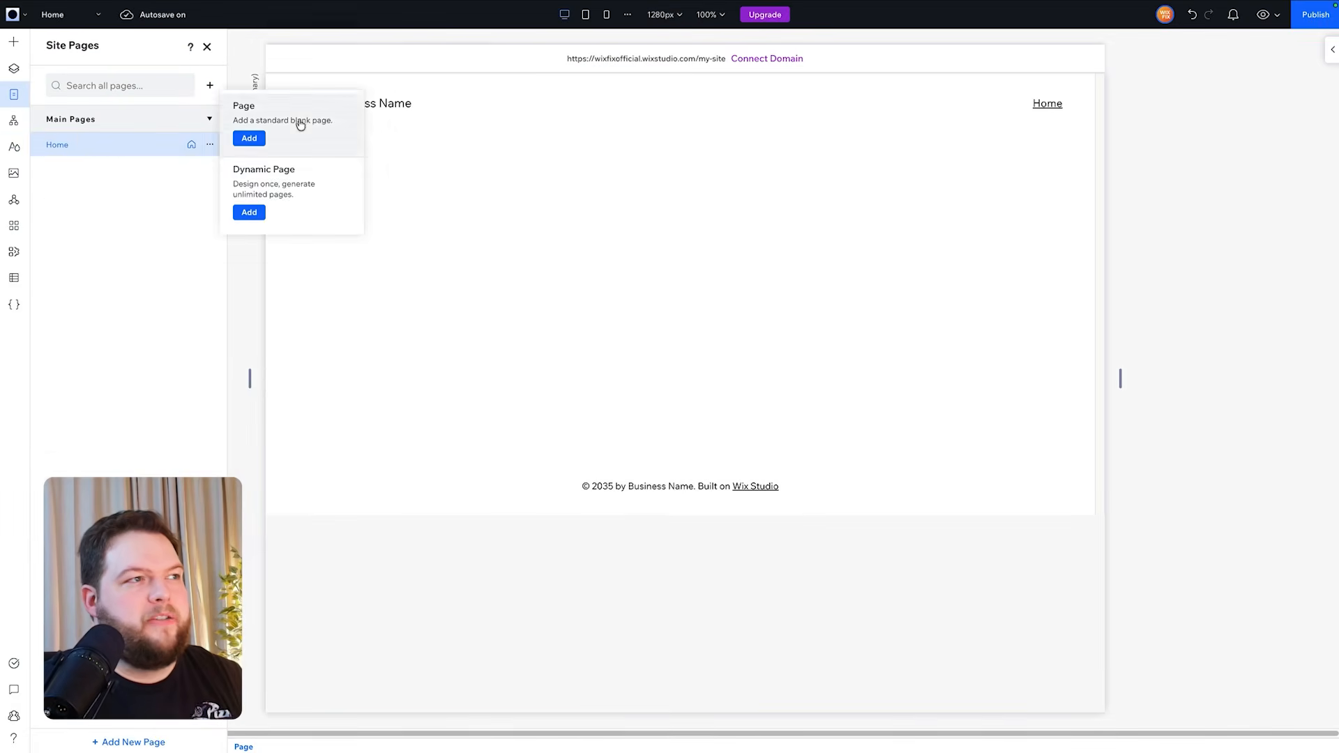
click(299, 123)
text(About Us)
key(Return)
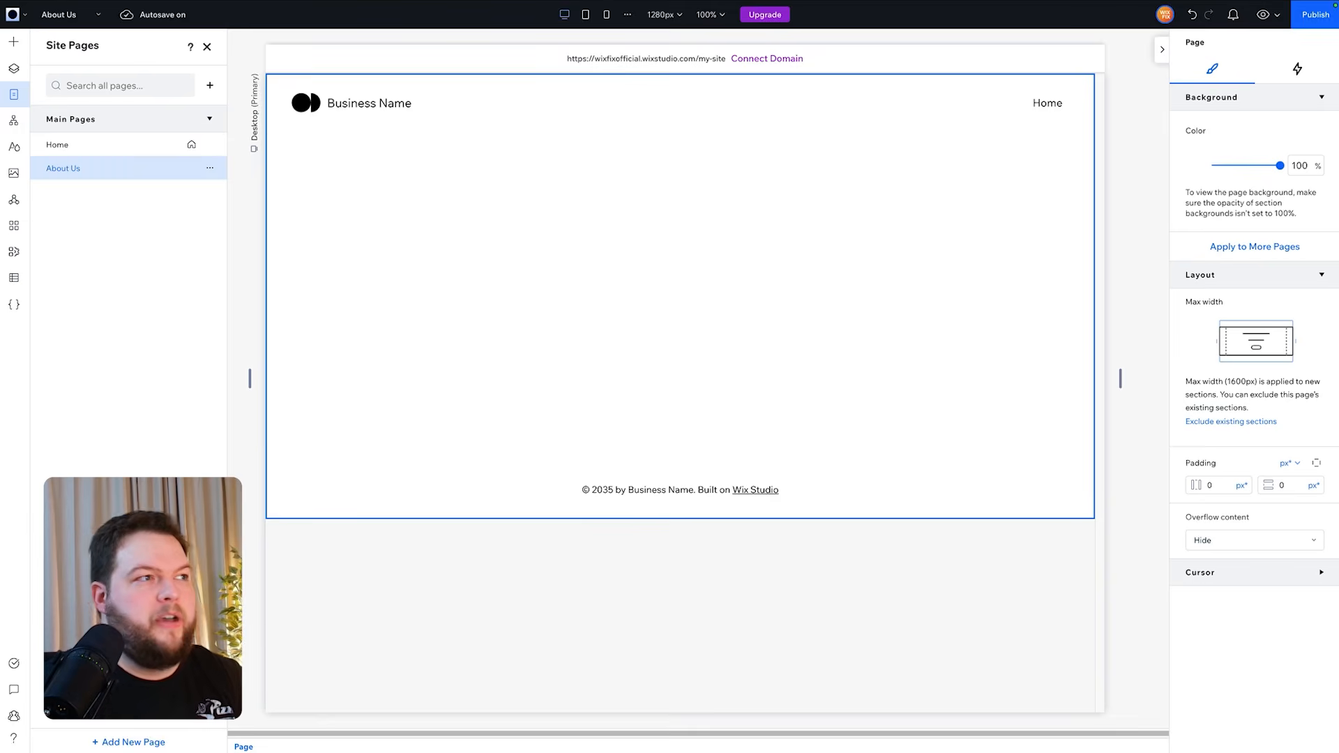
- Add another blank page named Services
click(210, 85)
click(243, 104)
text(Service)
text(s)
key(Return)
- Add a blog from the App Market and a blank page named Portfolio
click(15, 227)
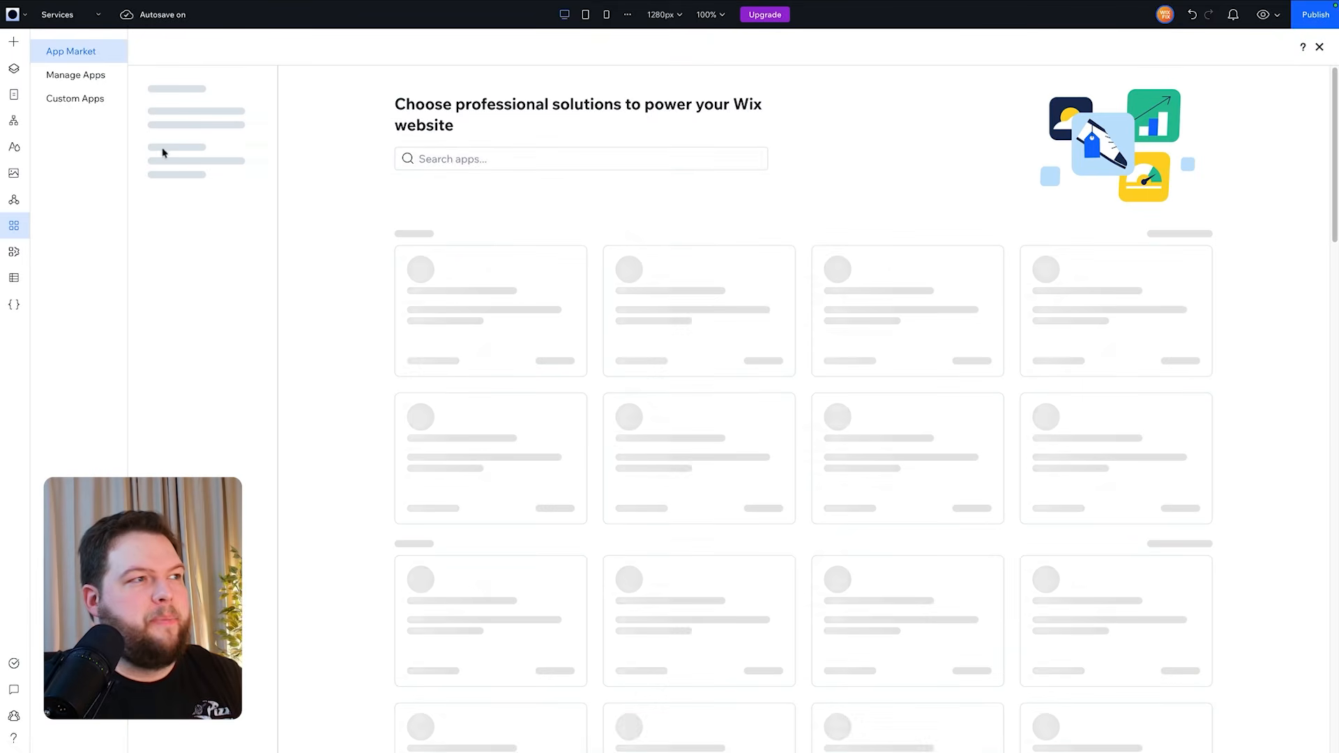
click(452, 159)
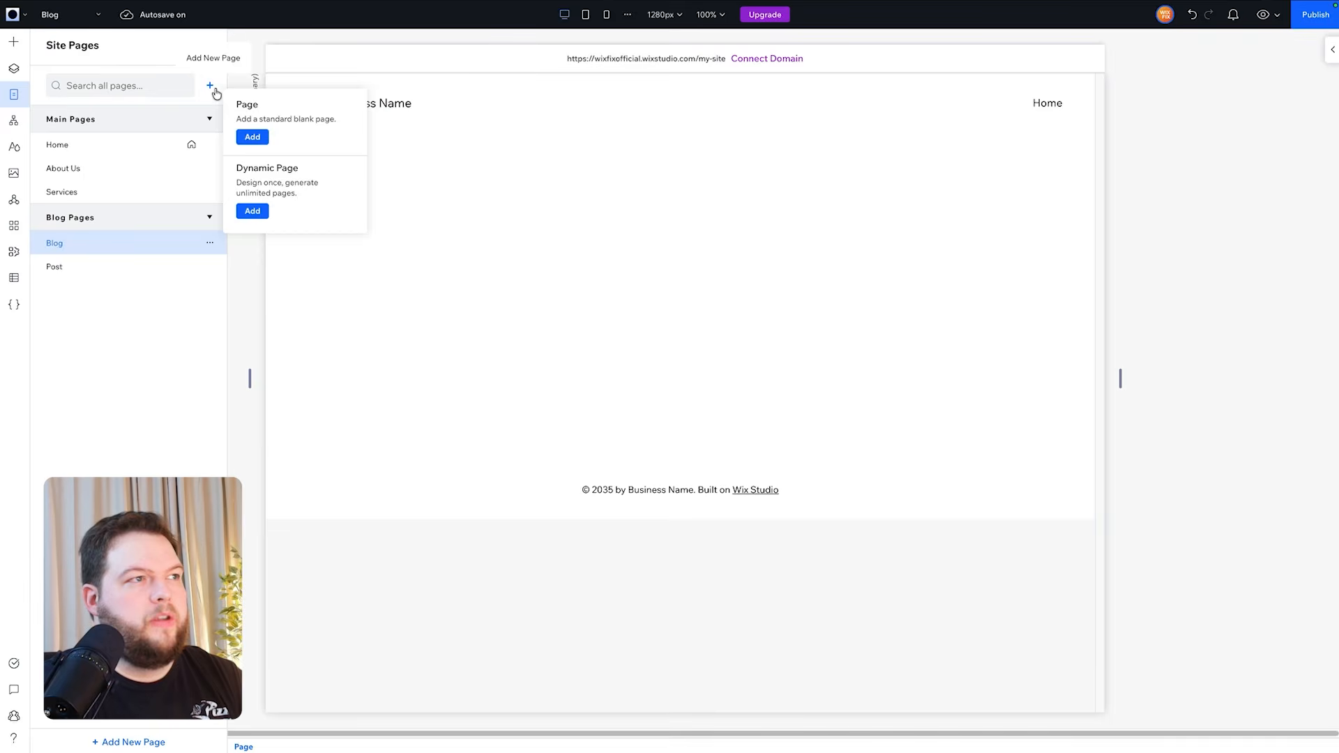
click(270, 133)
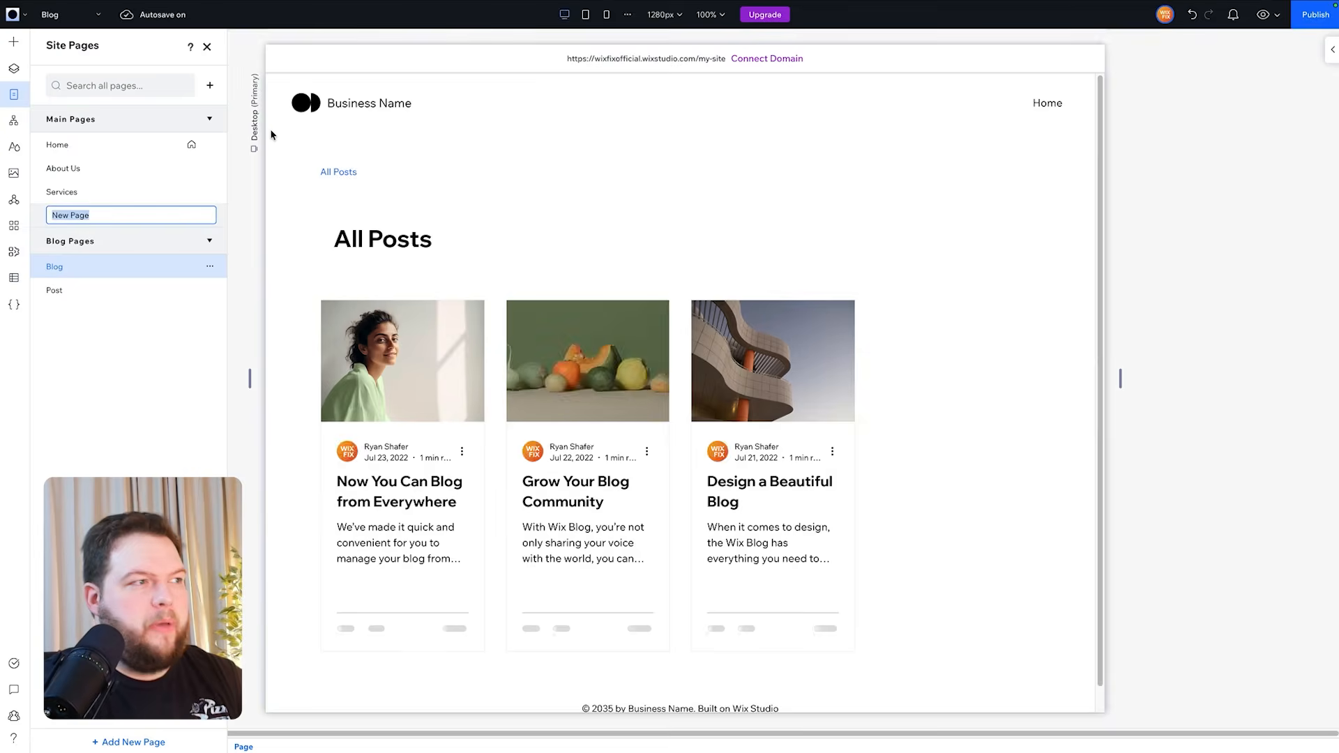
text(Portfolio)
key(Return)
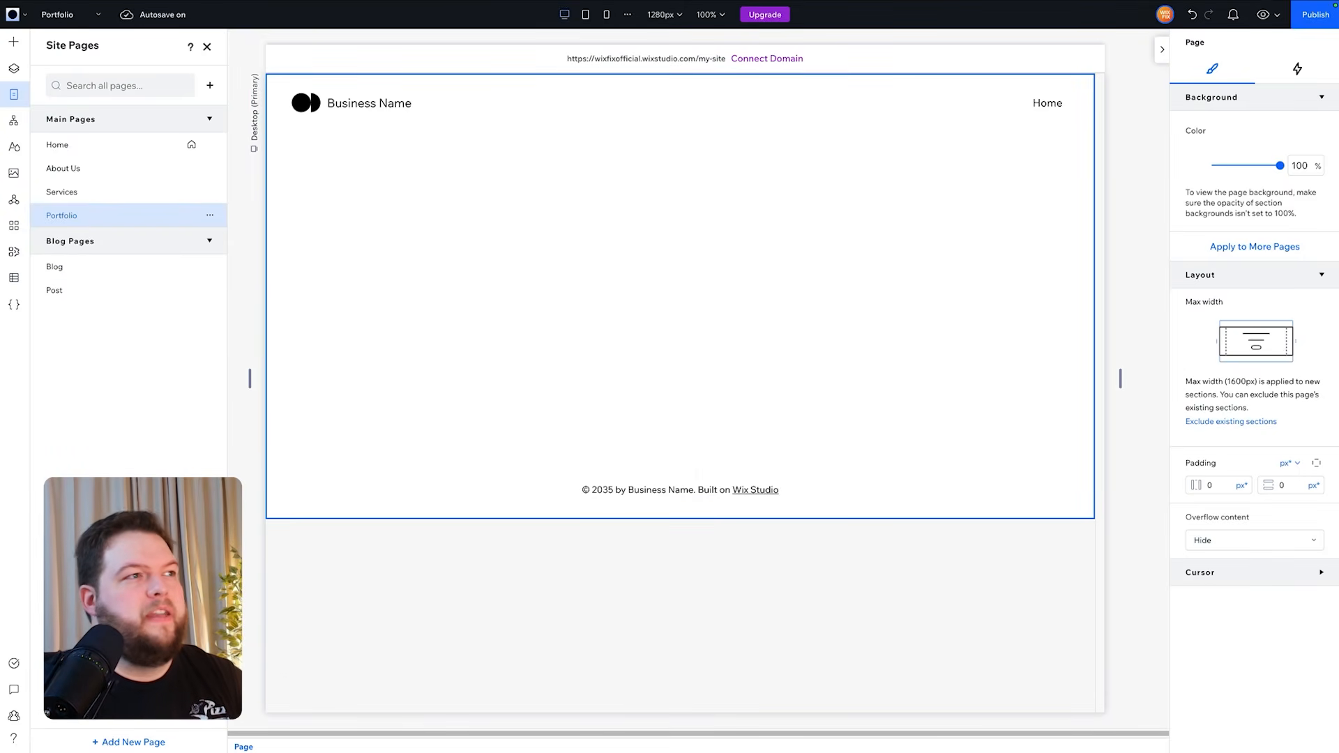
- Add a blank page named Contact
click(210, 86)
click(262, 116)
text(Contact)
key(Return)
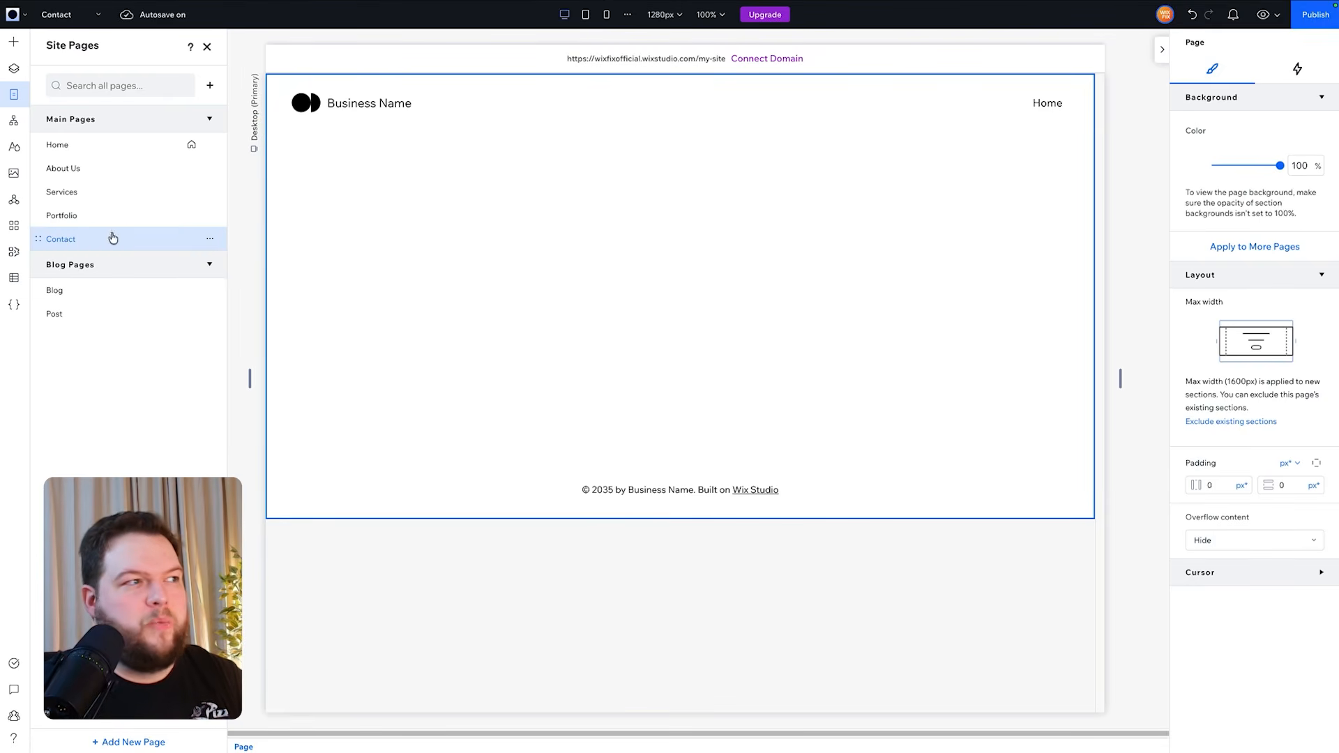
- Open the Home page in the editor
click(120, 146)
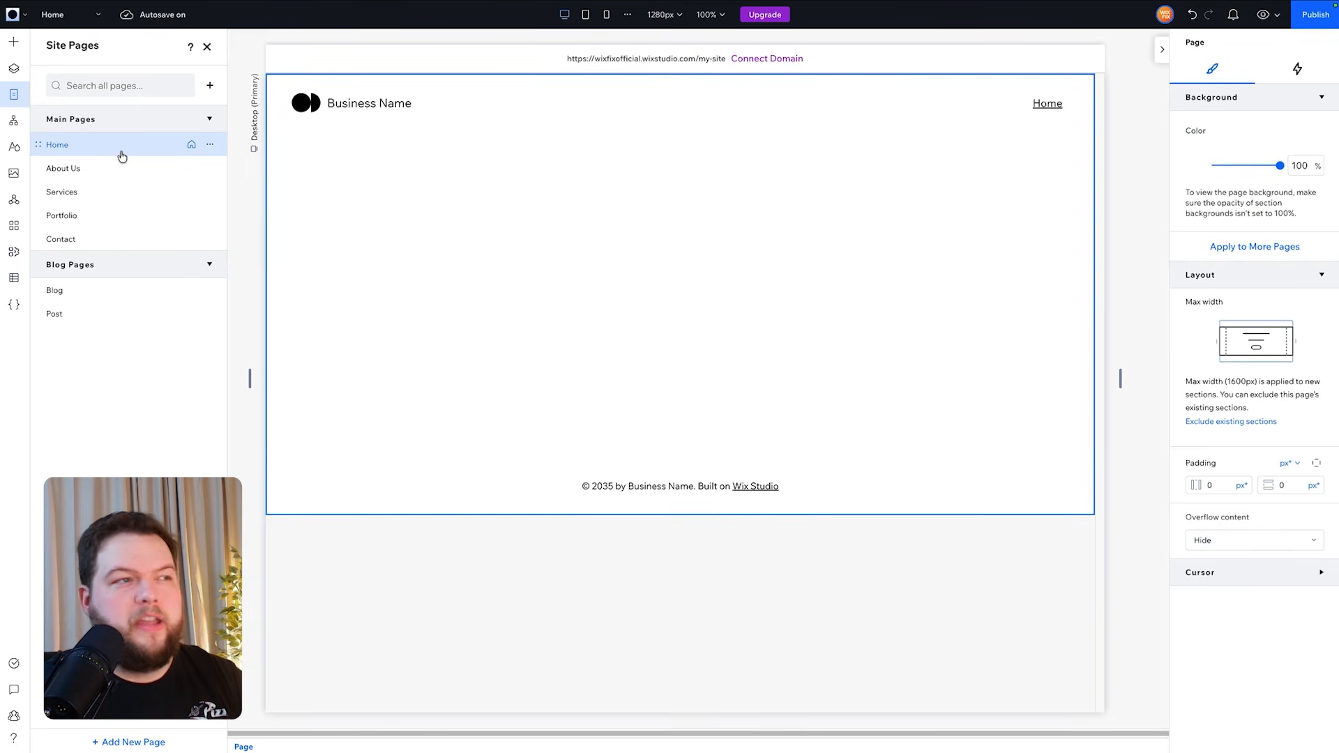
mouse_move(843, 248)
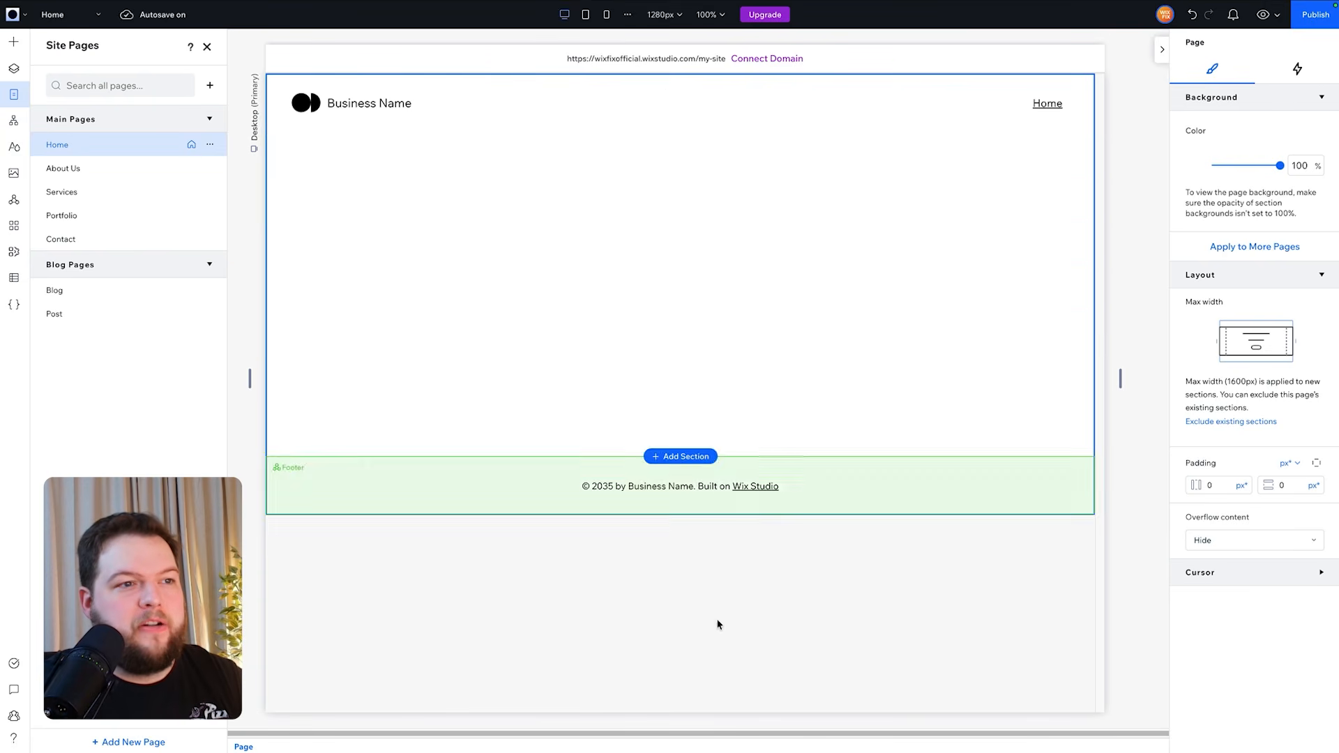
mouse_move(918, 377)
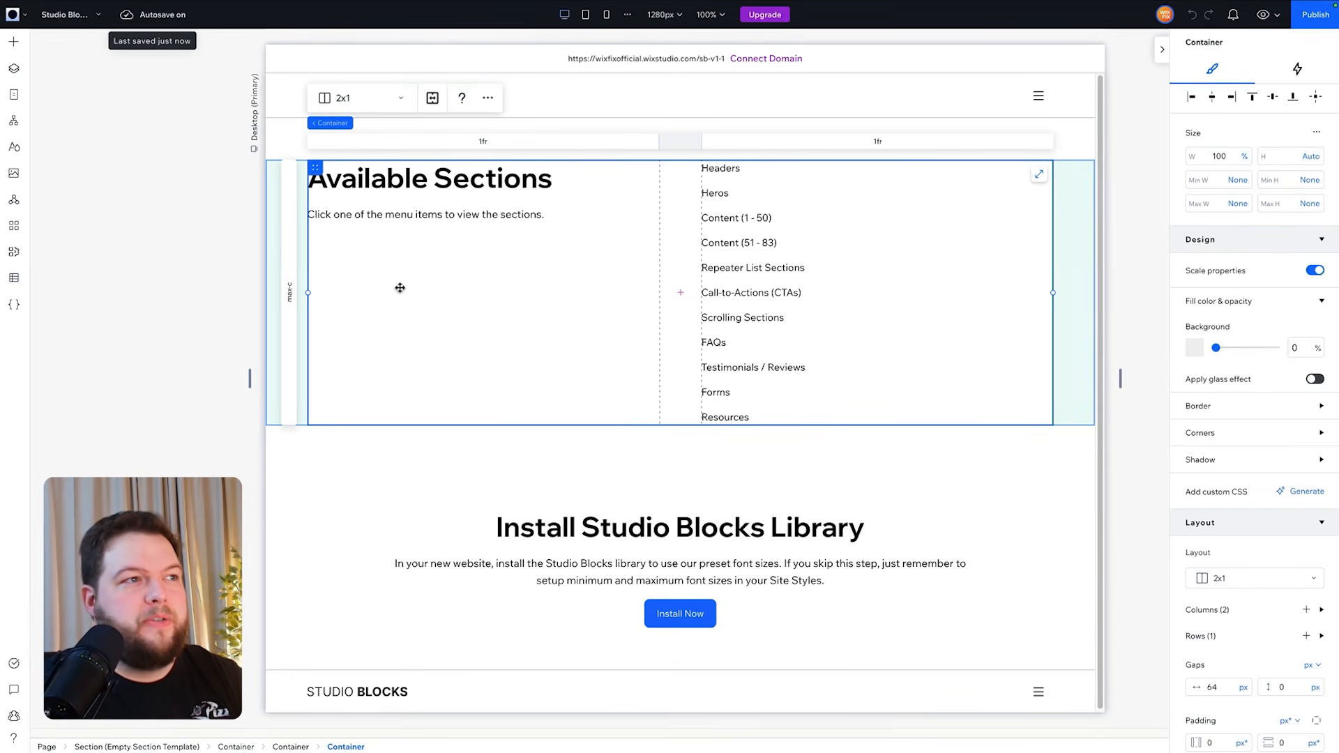
- Copy the first header section from the Studio Blocks Headers page and paste it onto the Home page
click(70, 14)
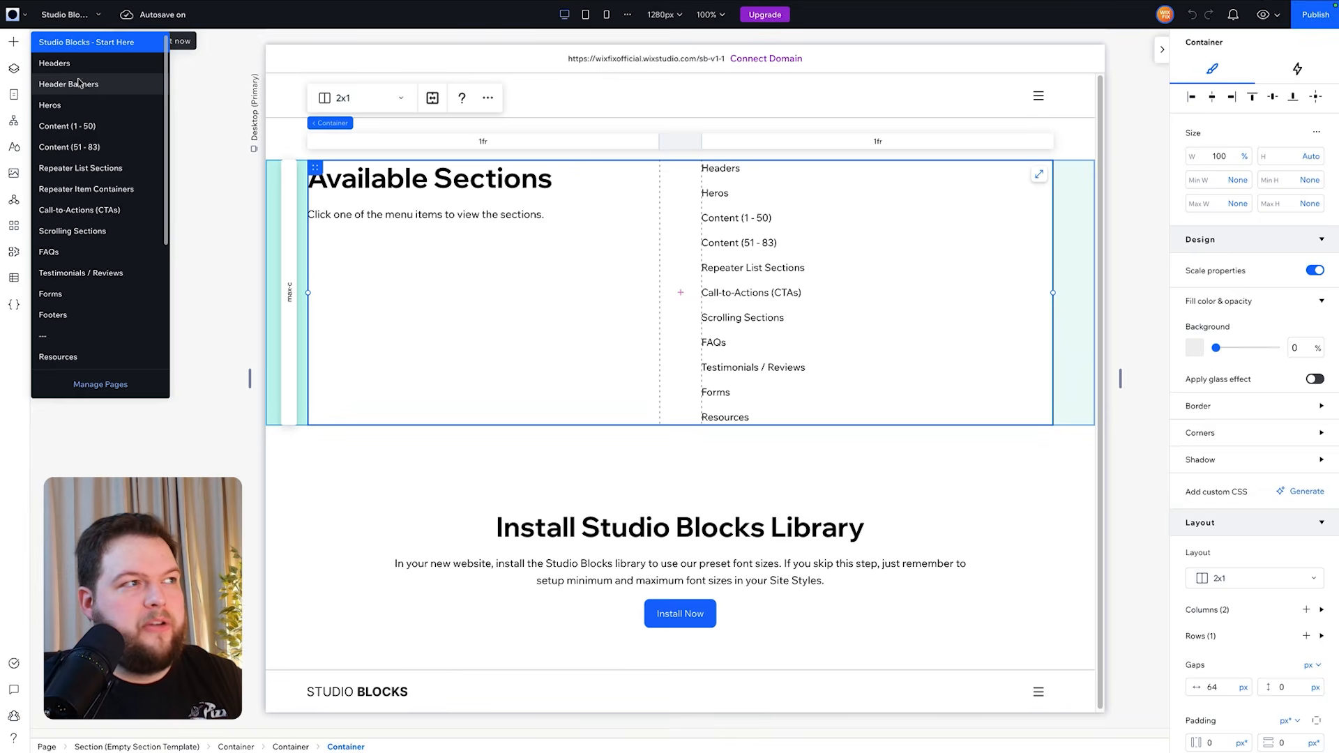
click(89, 68)
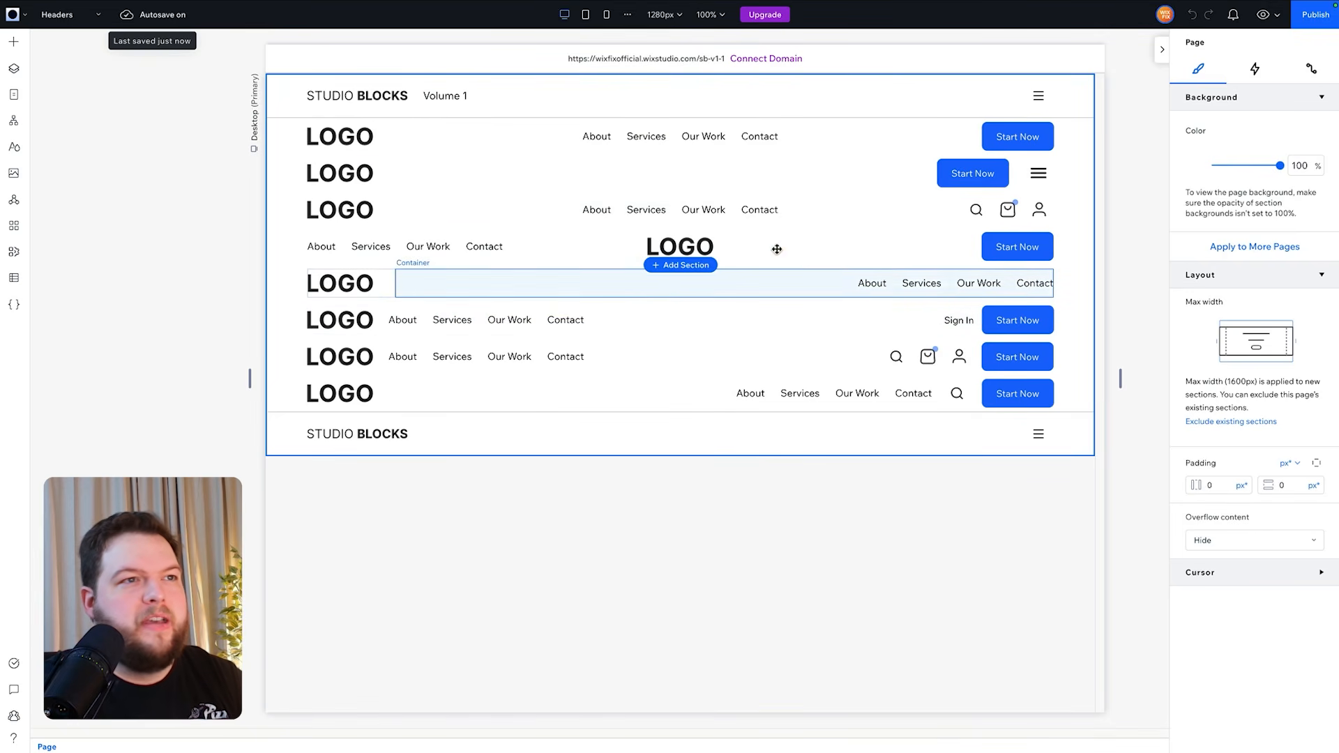
click(290, 137)
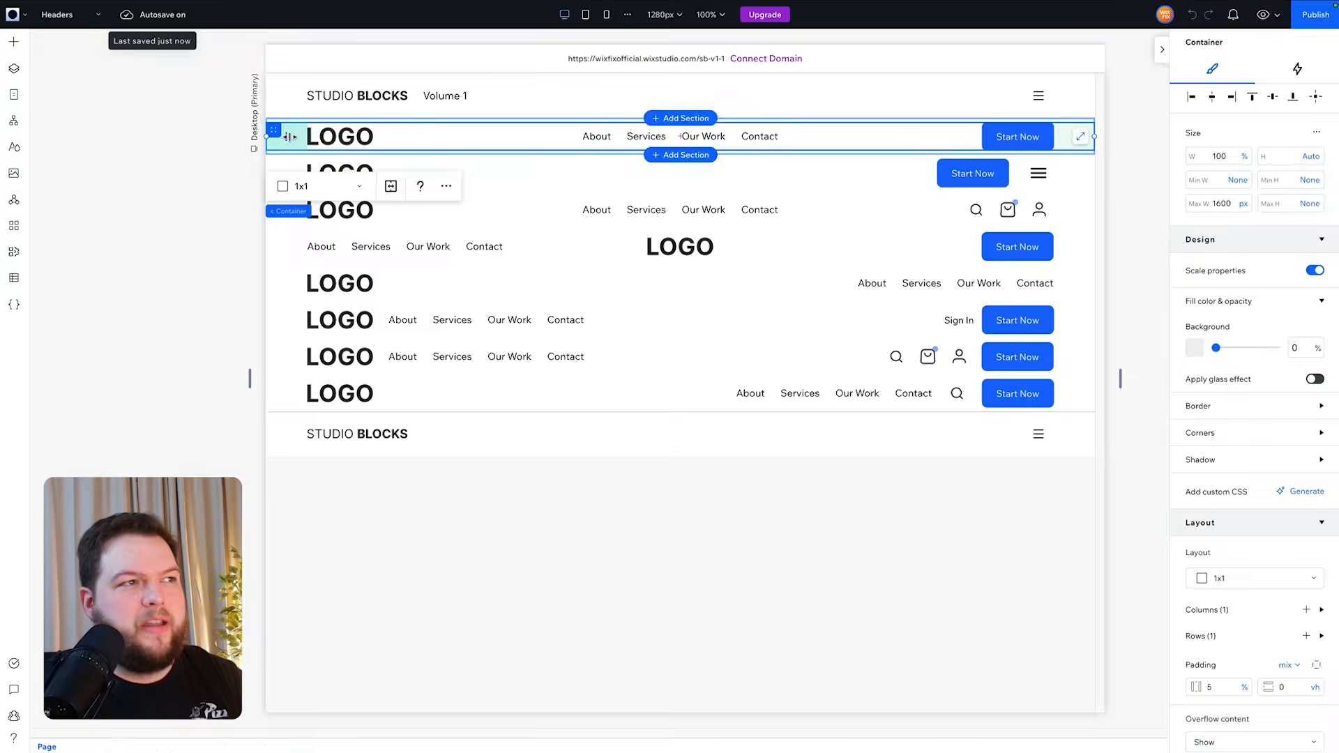
click(286, 212)
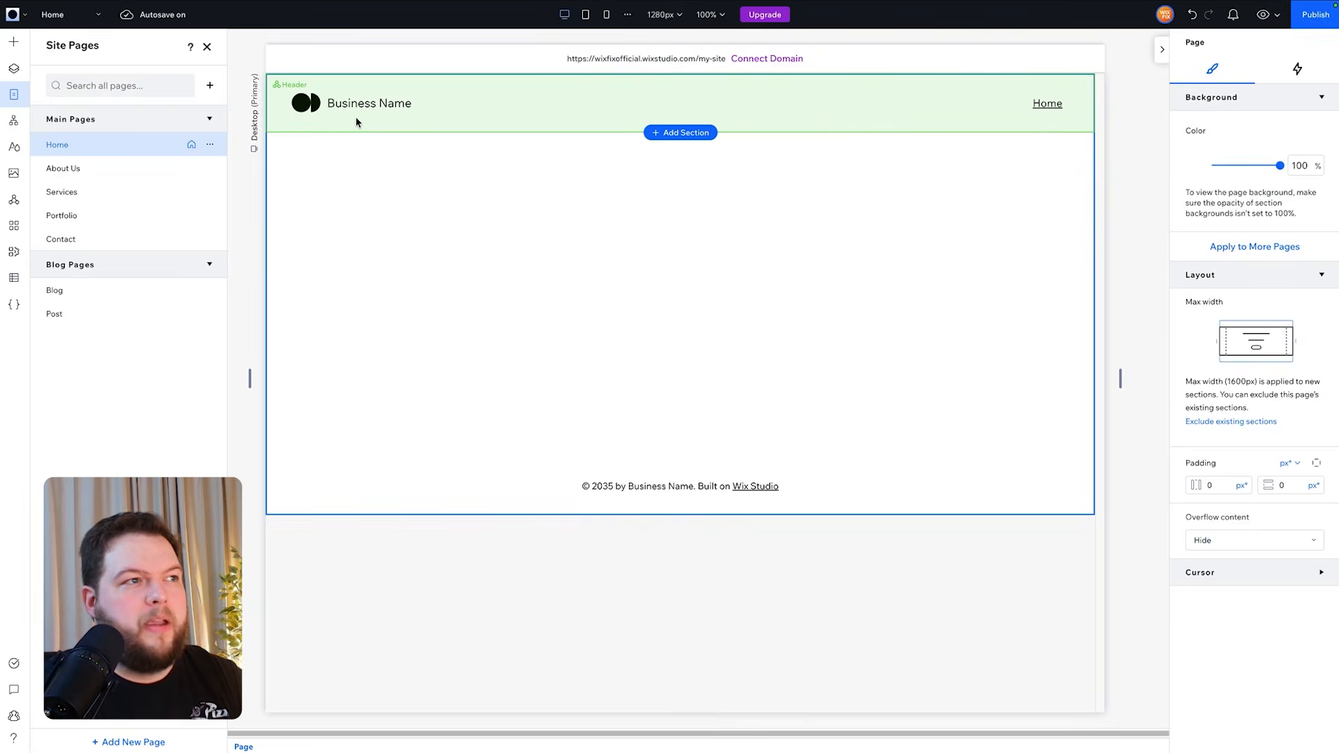
click(356, 122)
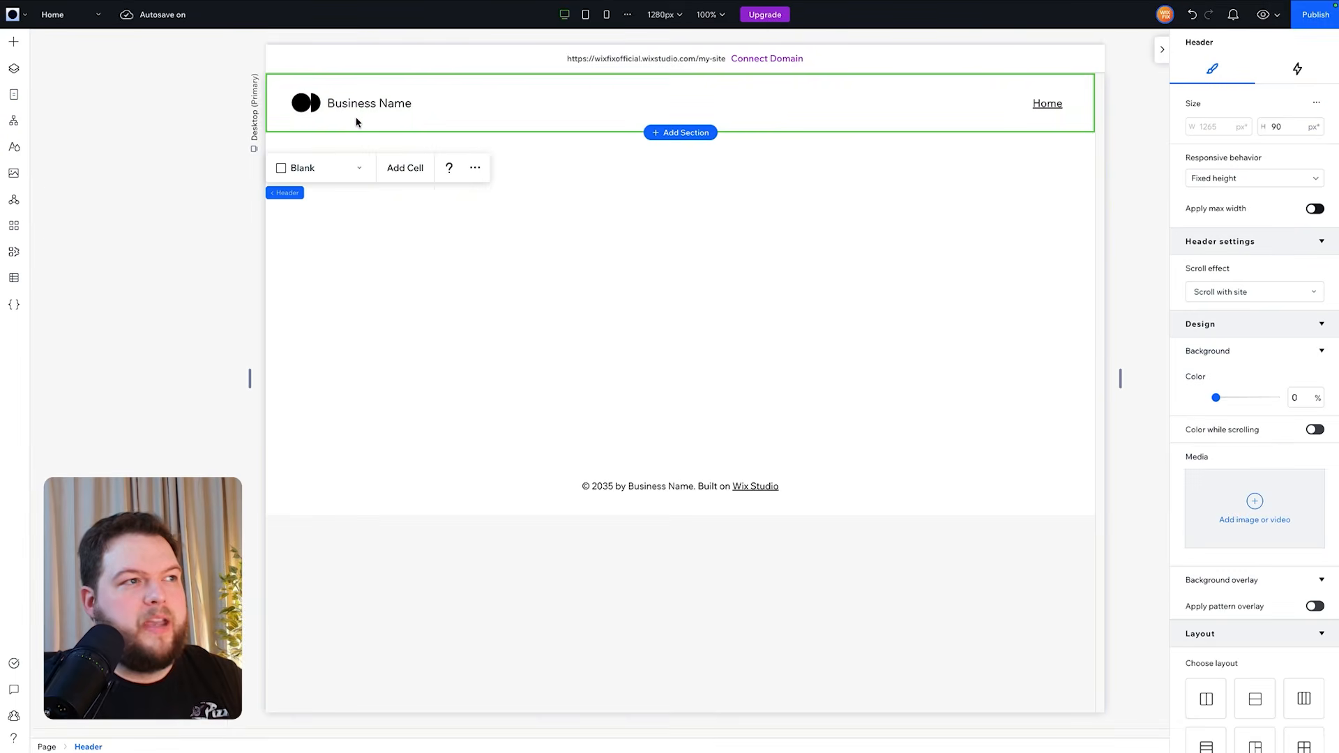
key(ctrl+v)
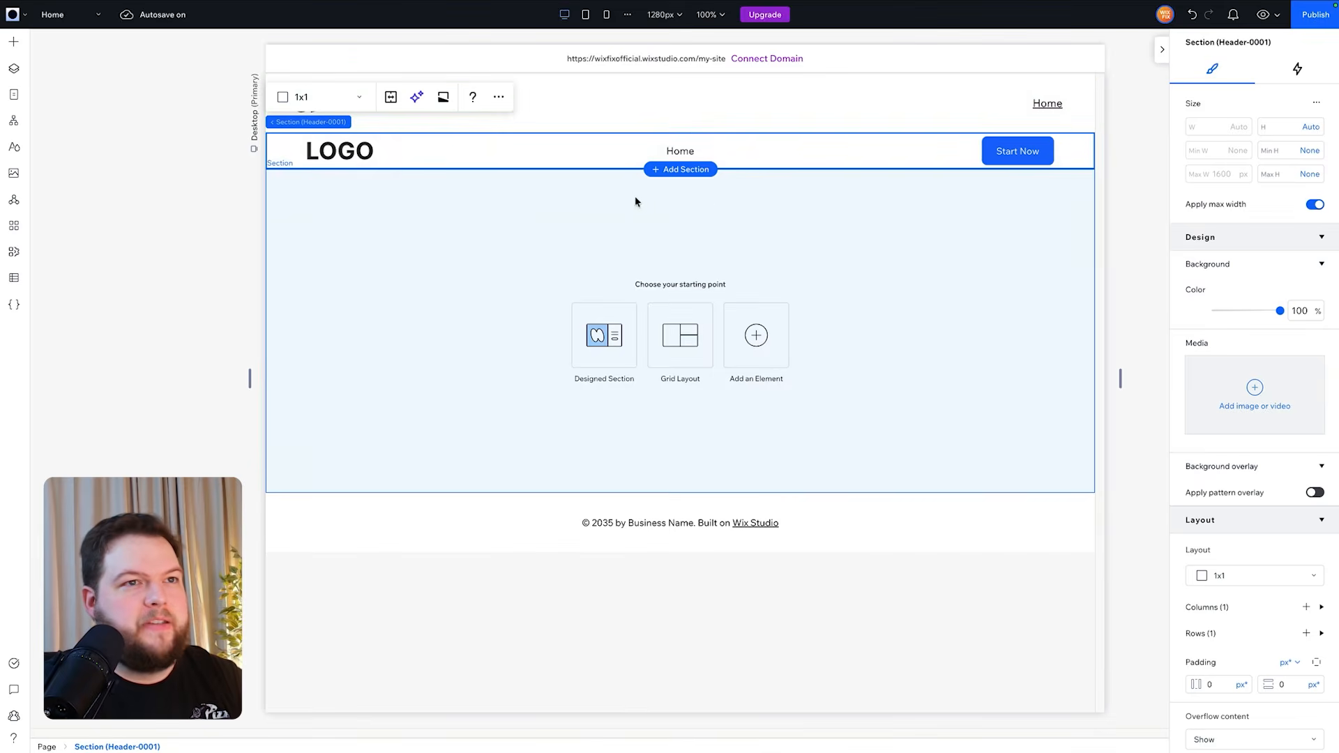
- Select the default site header and remove it from the page
click(1074, 120)
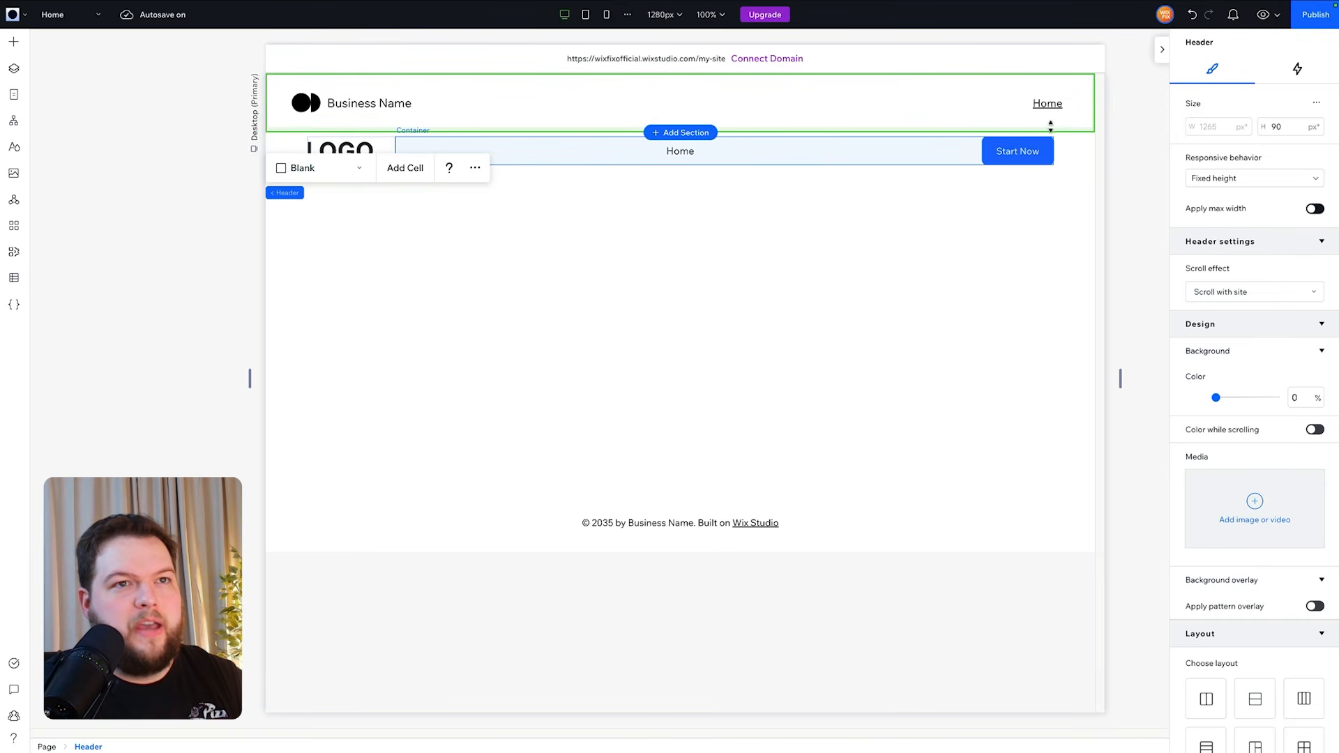
right_click(987, 82)
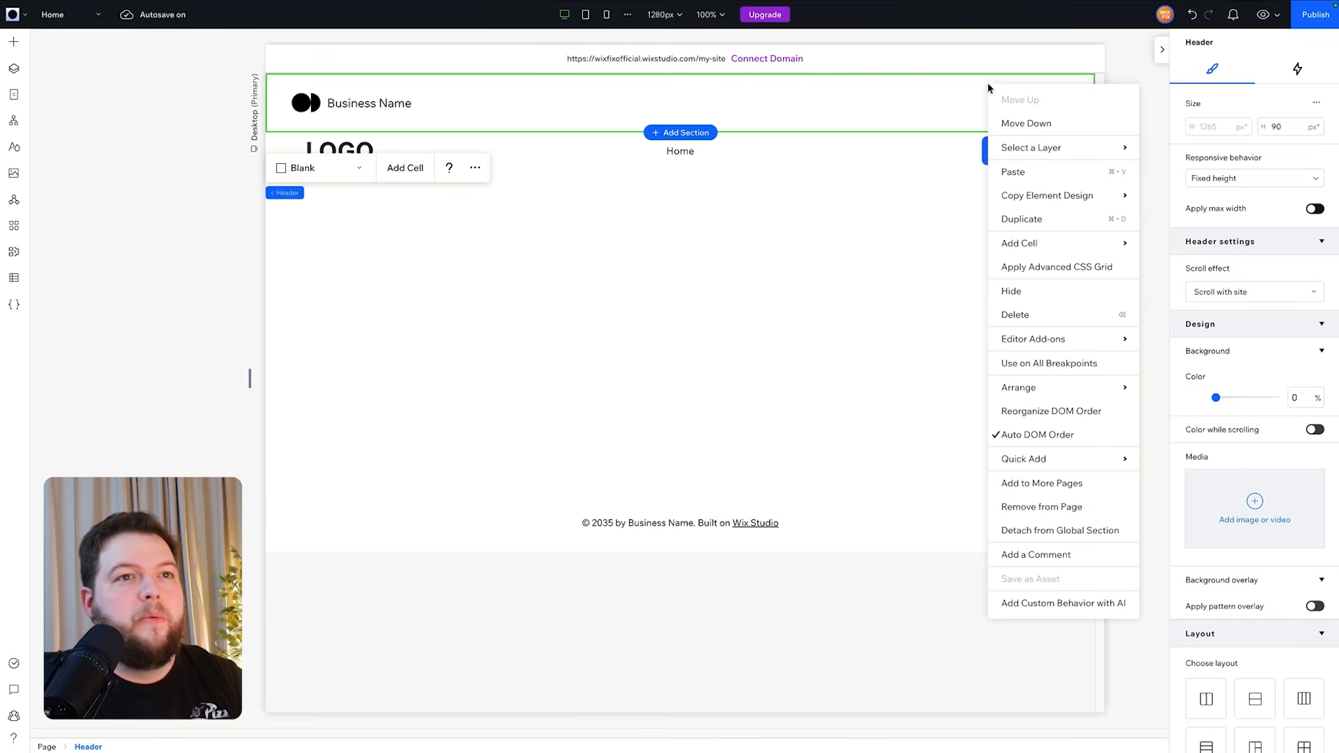
click(1060, 512)
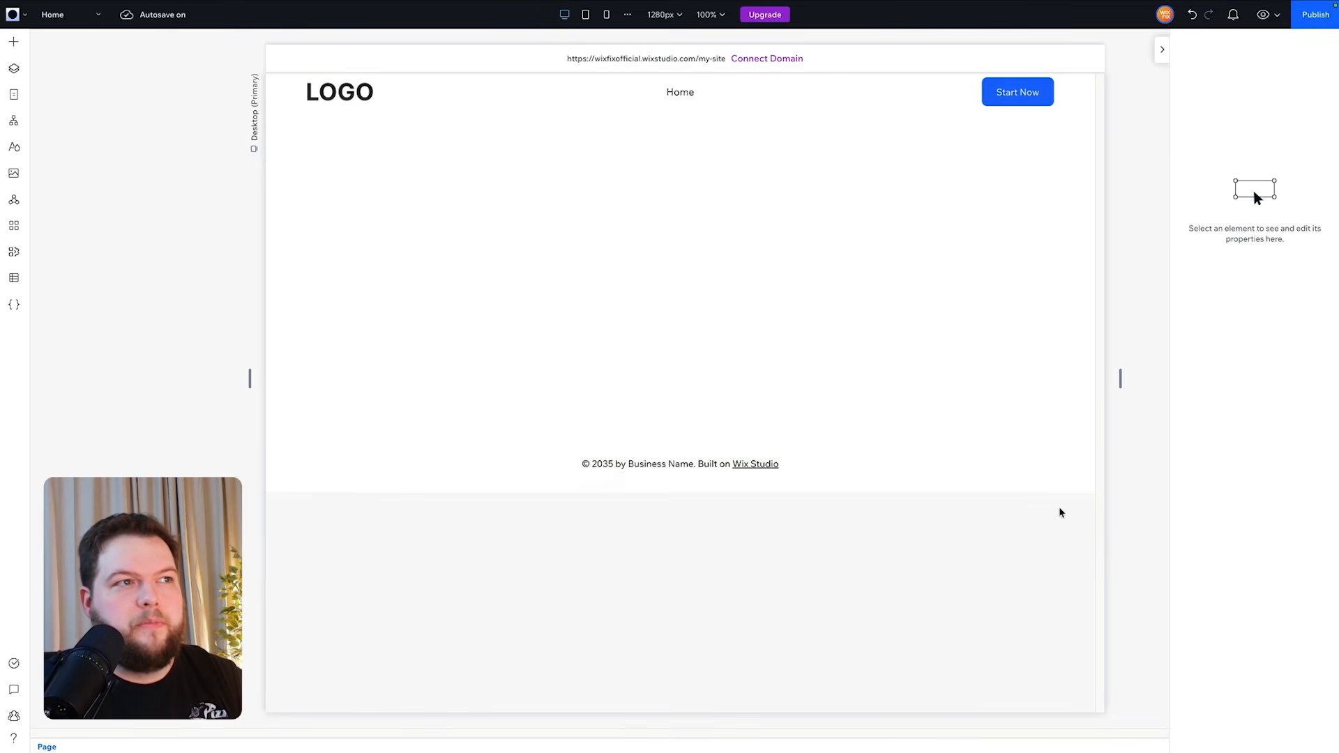
- Set the pasted LOGO header section as a global header
click(291, 87)
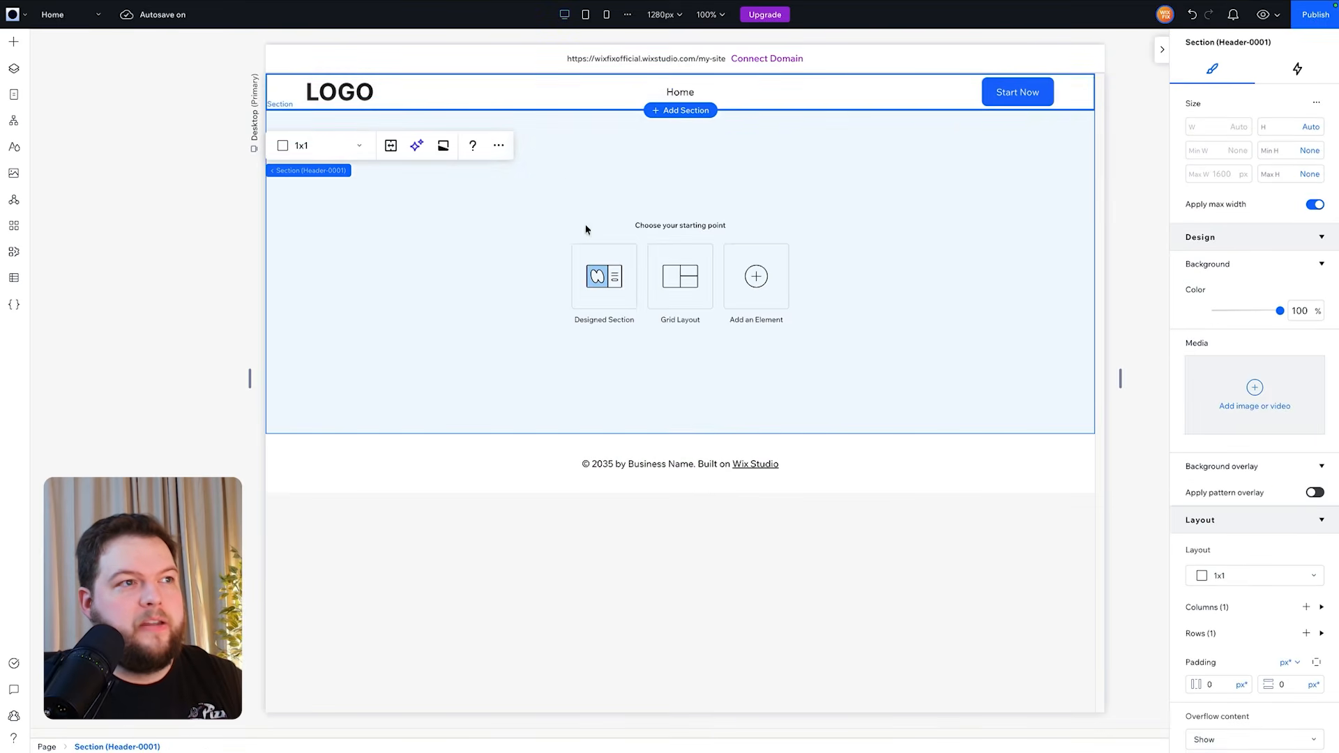
click(13, 68)
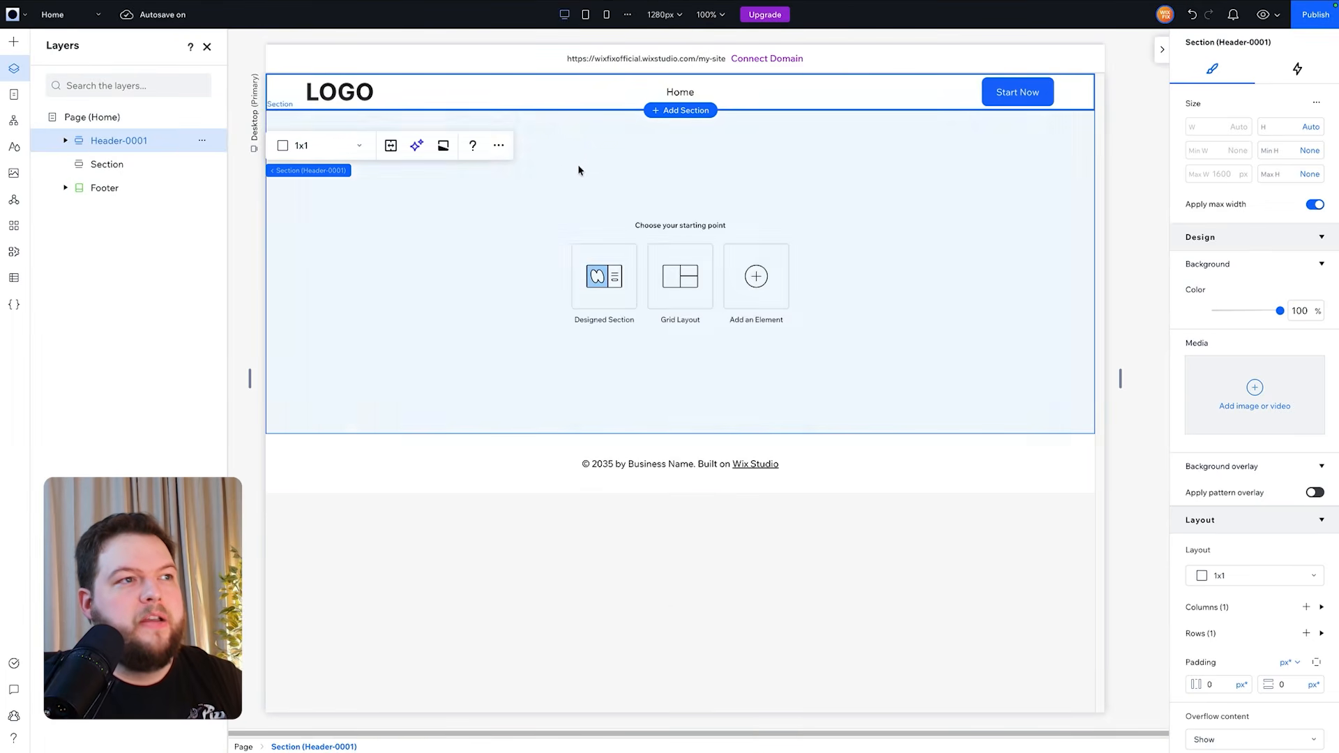
click(498, 148)
mouse_move(601, 564)
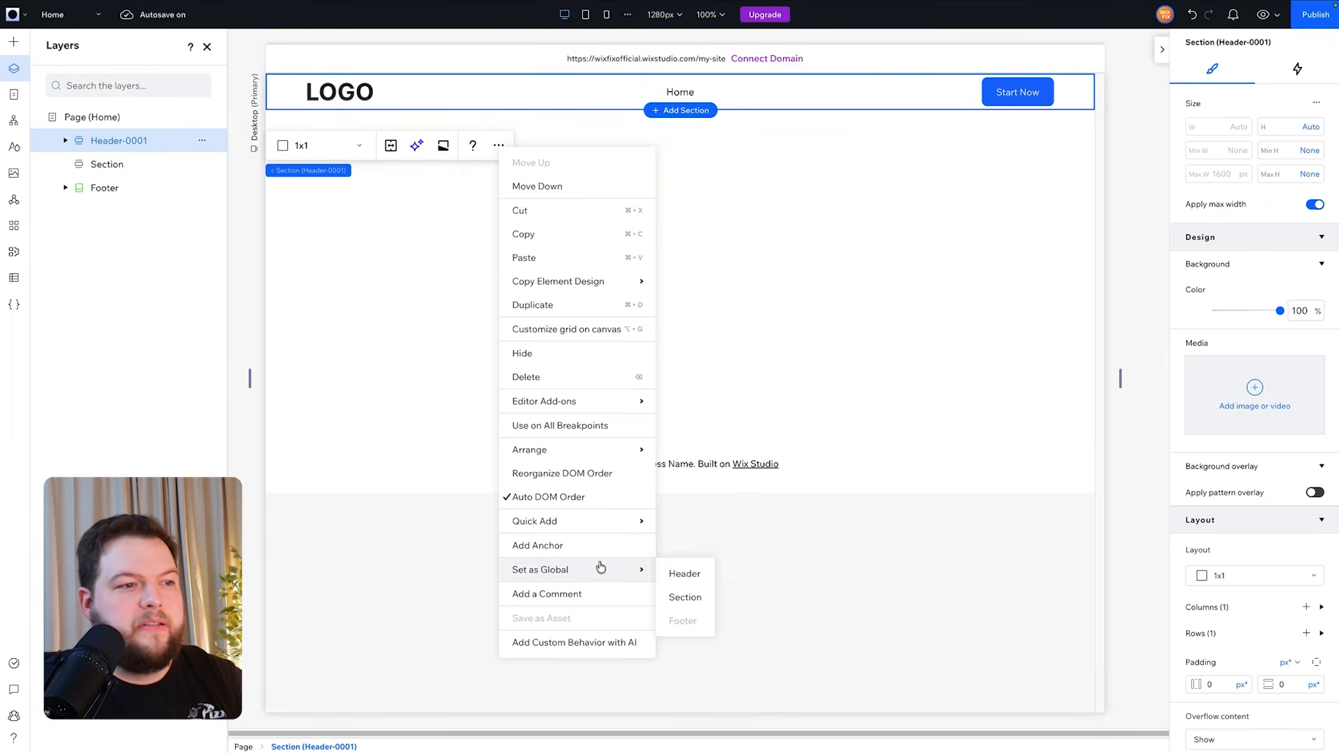
click(685, 572)
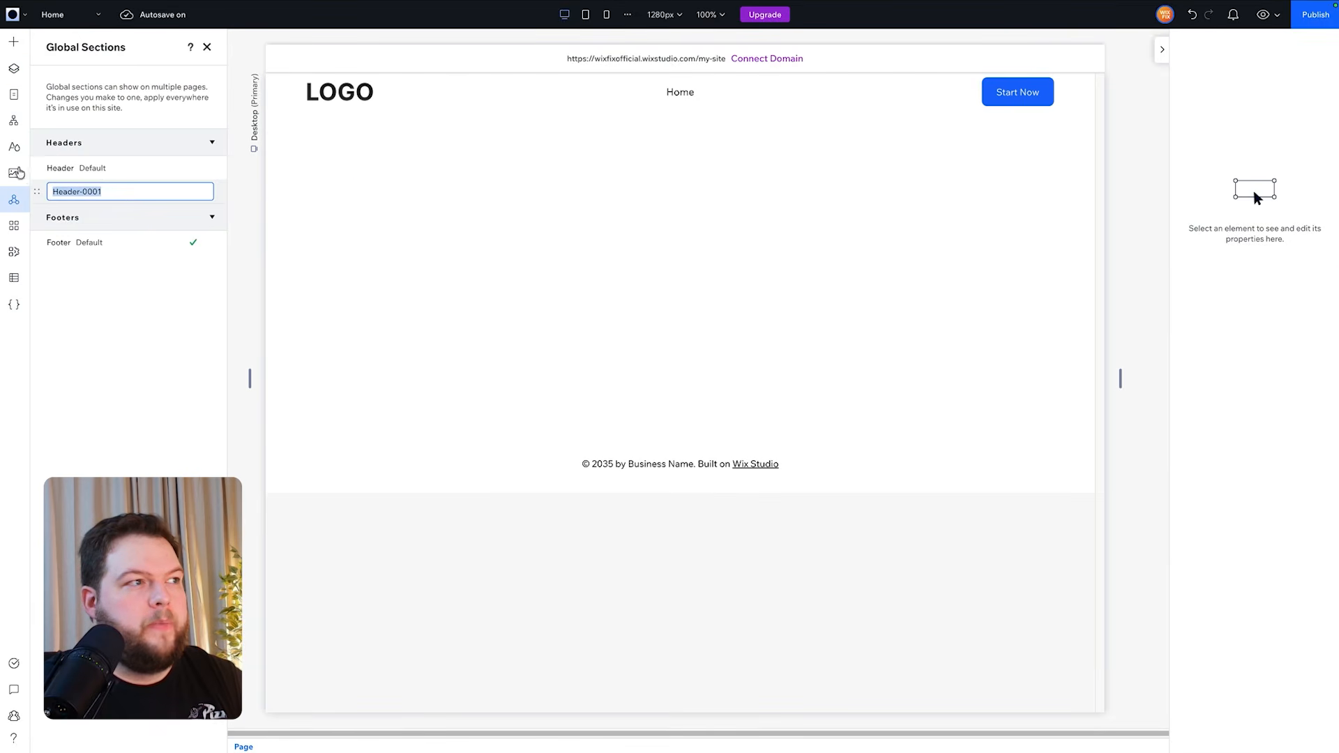
click(127, 207)
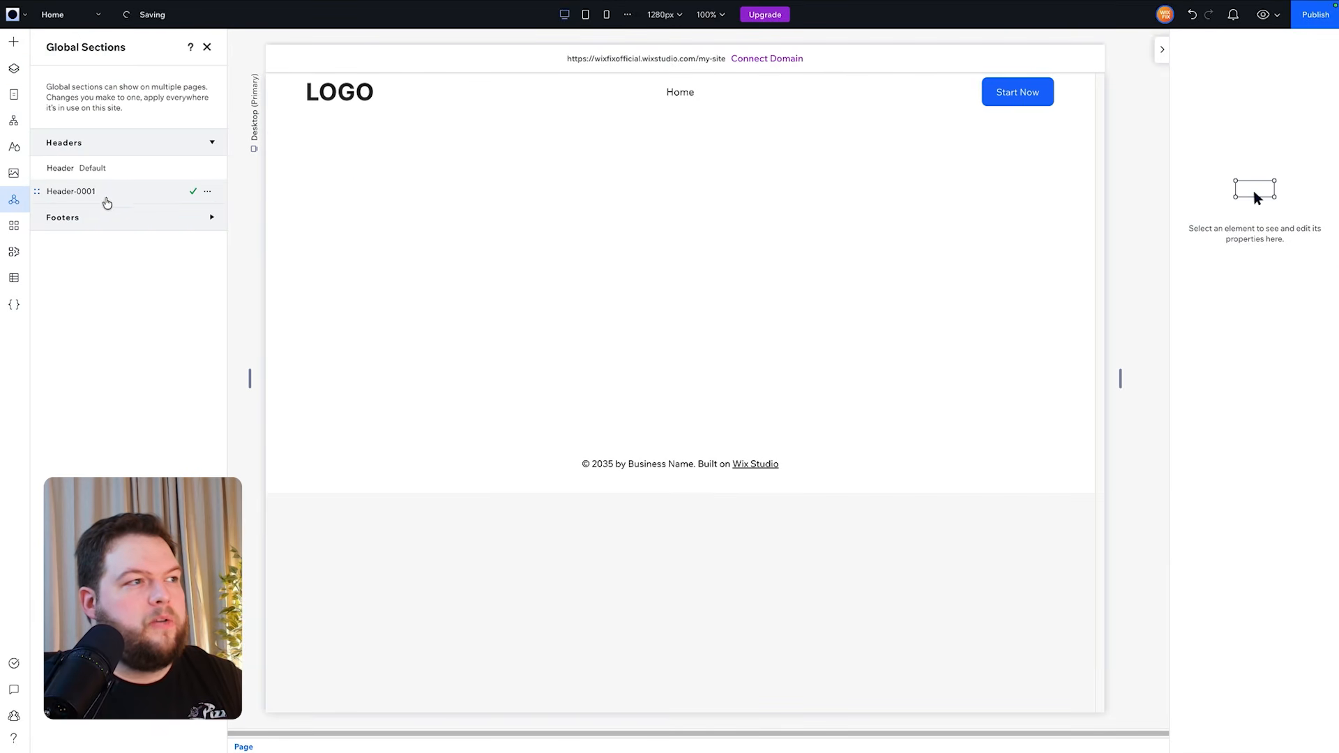
- Set the Header-0001 global header as the site's default header
click(209, 194)
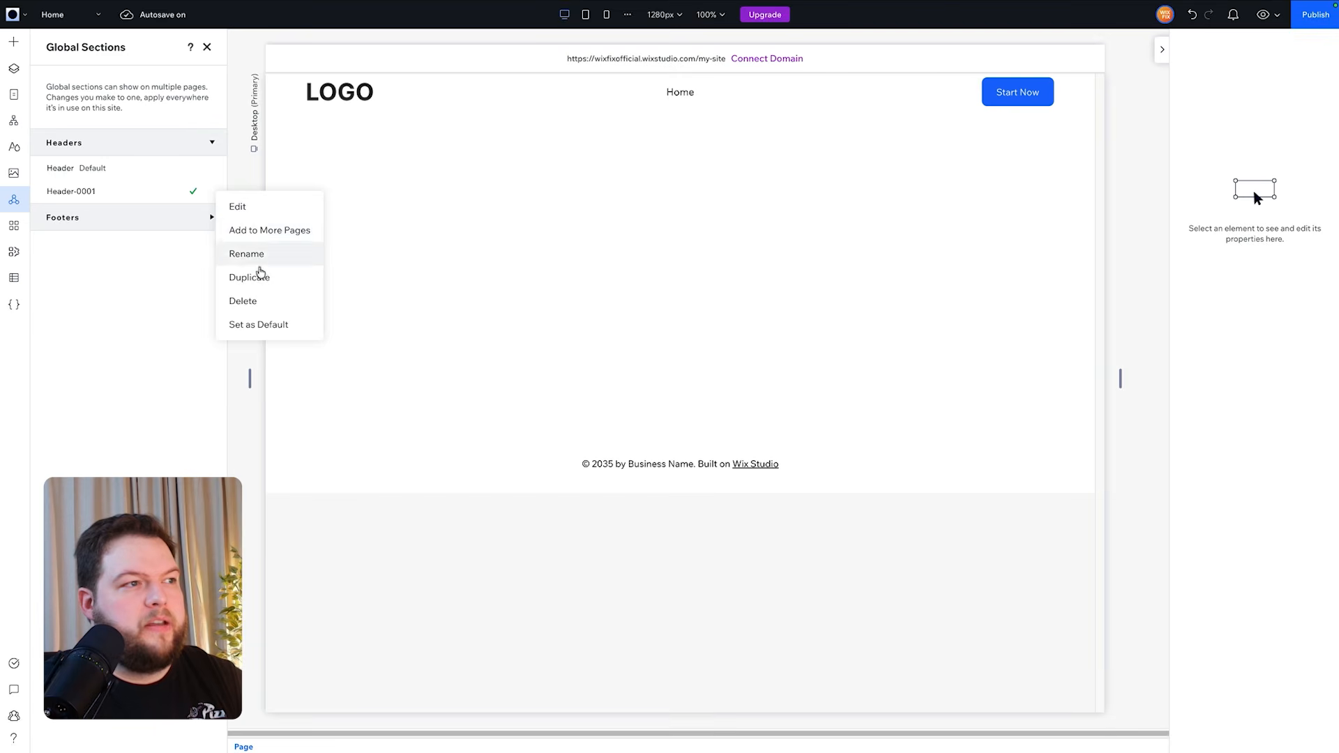
click(265, 324)
- Add the Header-0001 global header to all pages of the site
mouse_move(211, 170)
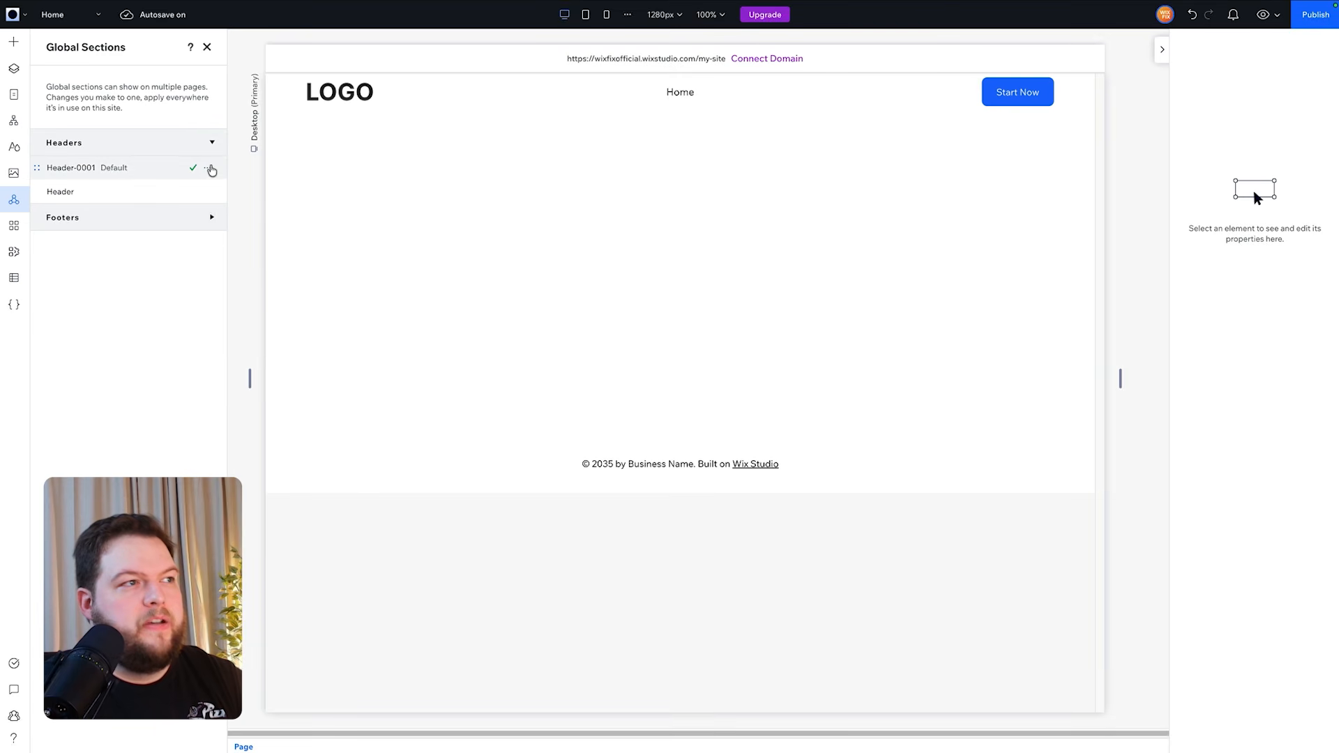
click(211, 170)
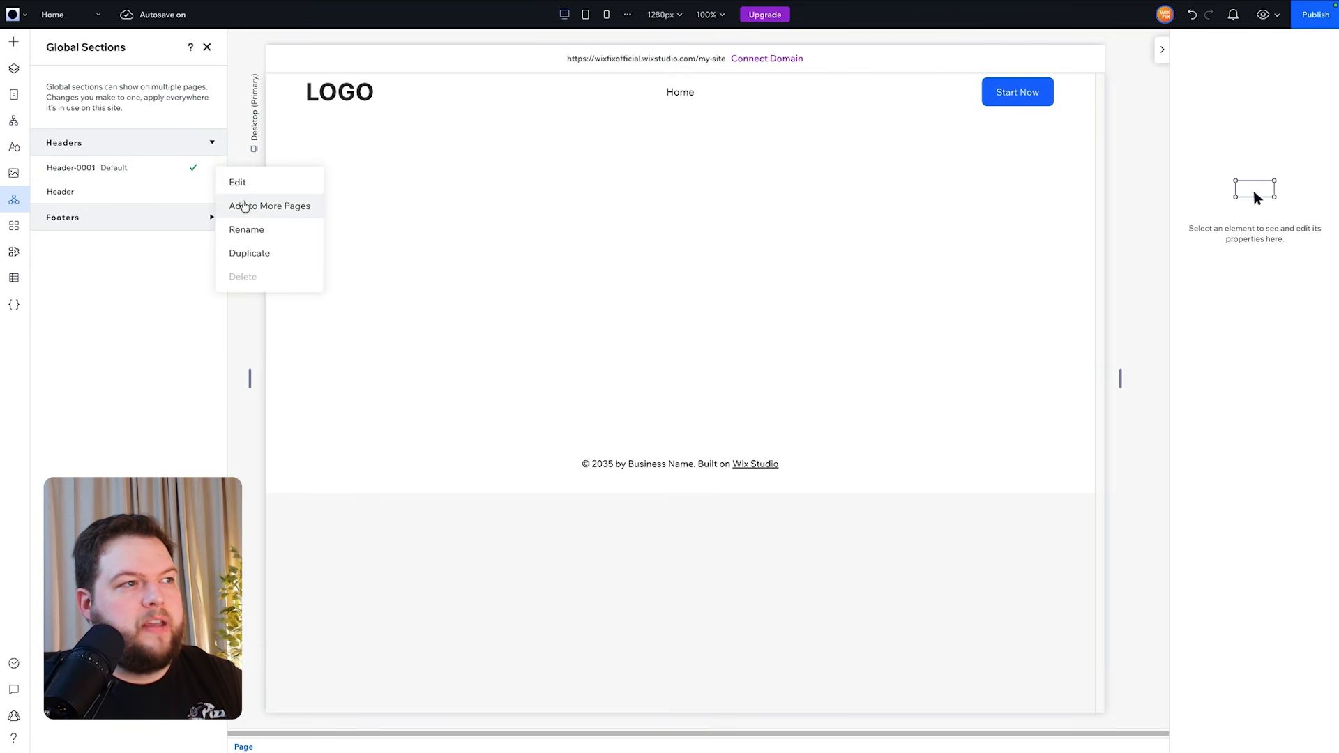
click(252, 204)
click(612, 321)
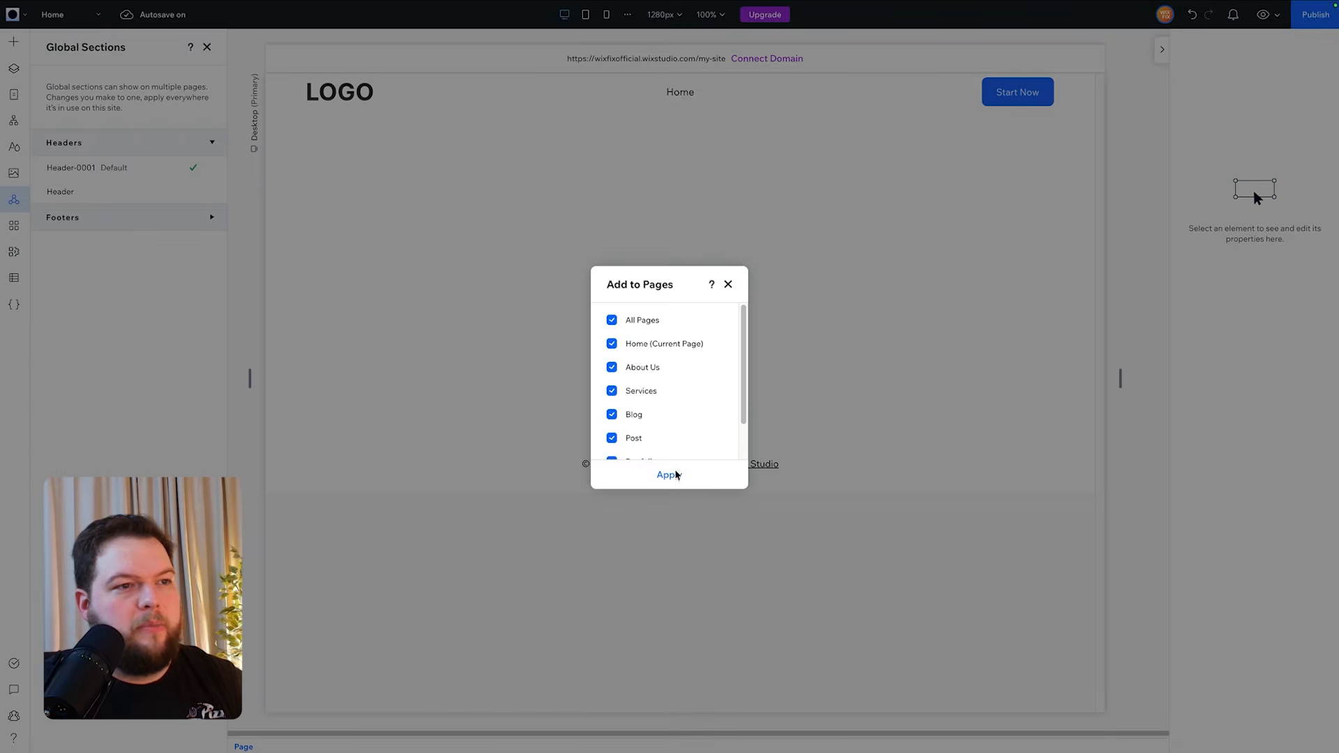
click(670, 475)
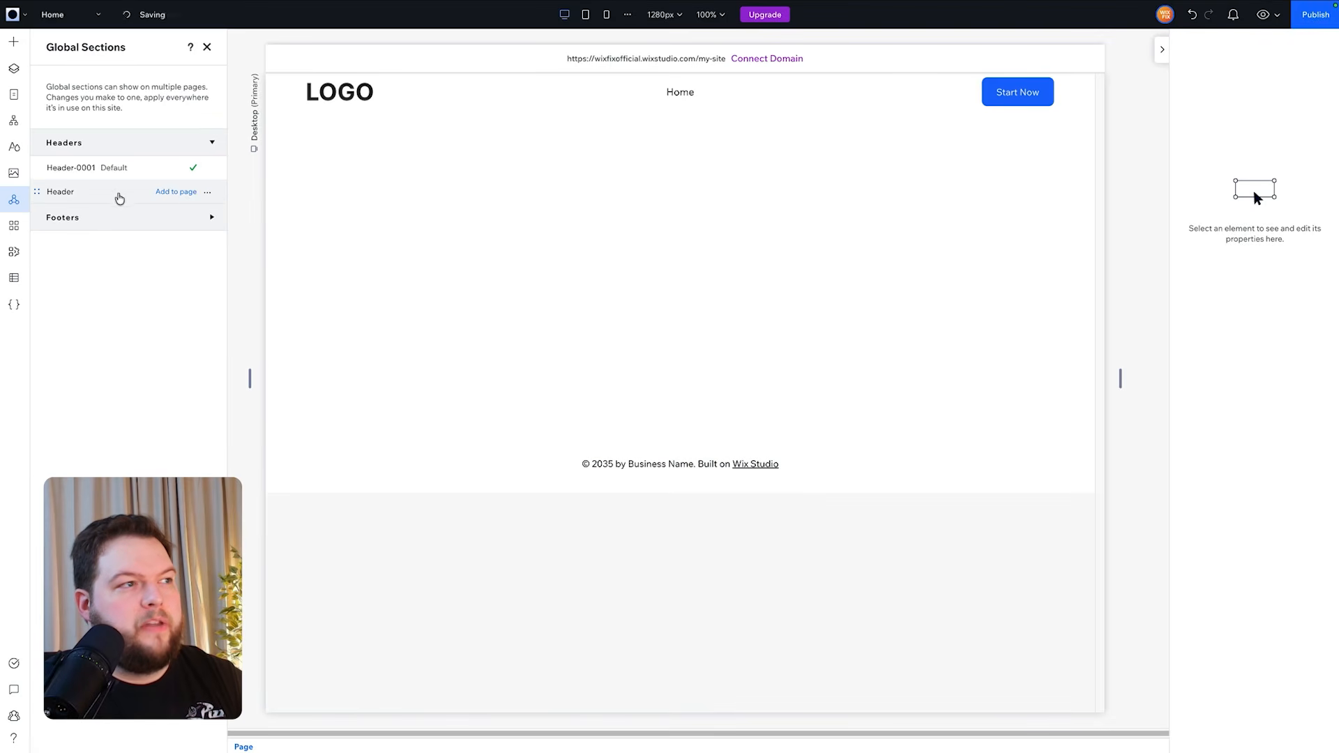
- Delete the old unused global header from the global sections
click(211, 196)
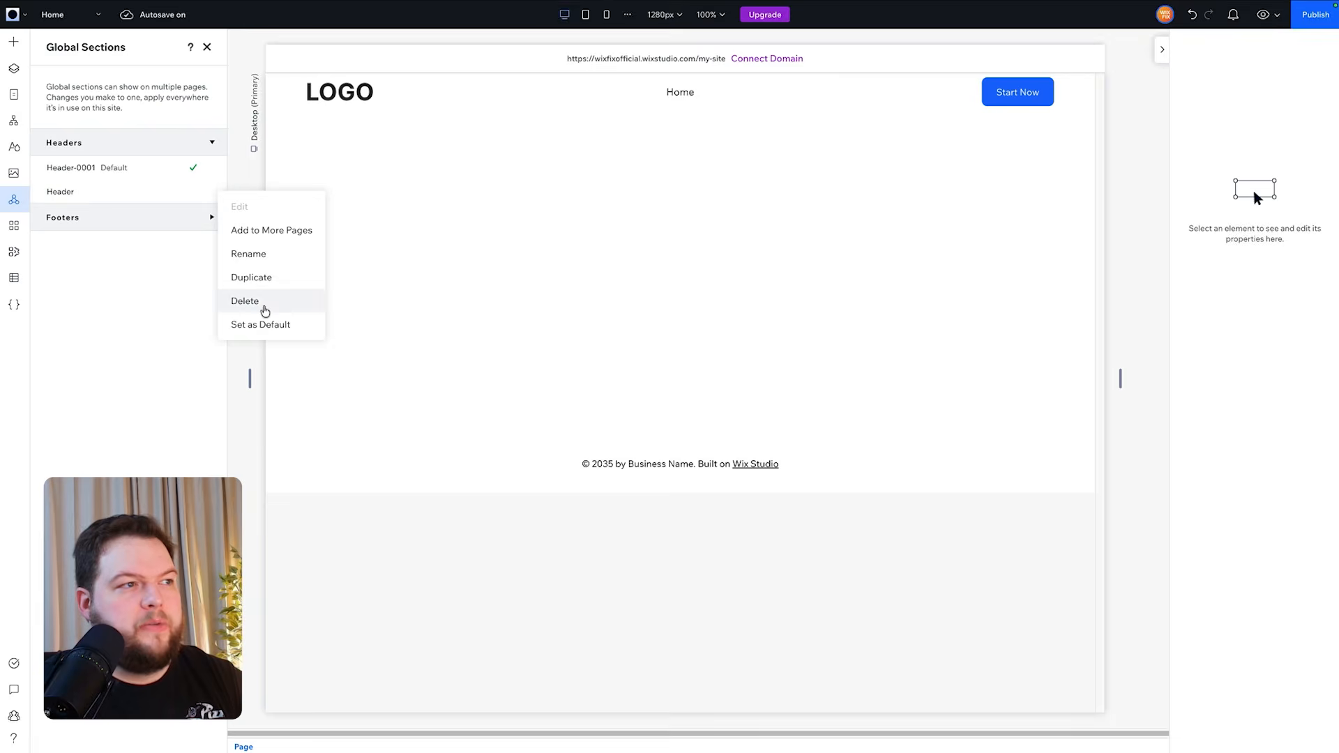
click(263, 301)
click(786, 411)
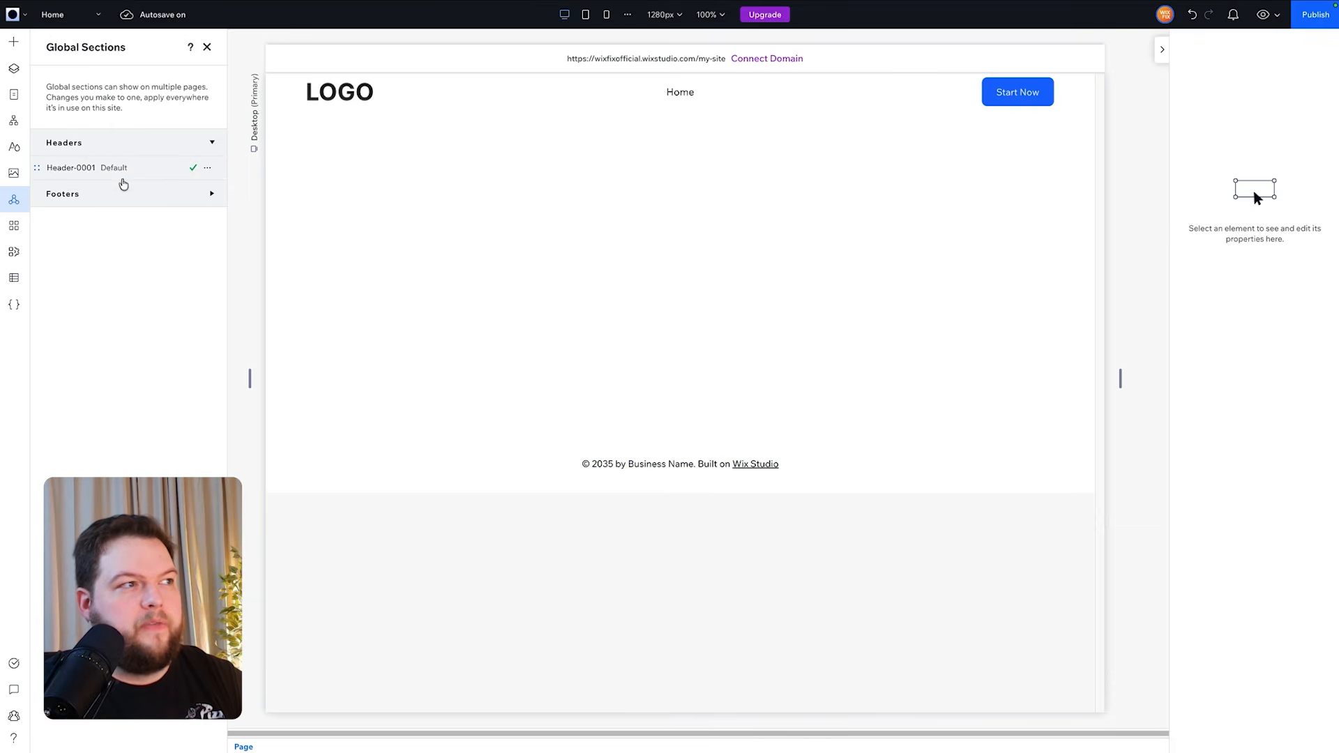
- Rename the Header-0001 global section to Header
double_click(72, 169)
drag(113, 170, 93, 169)
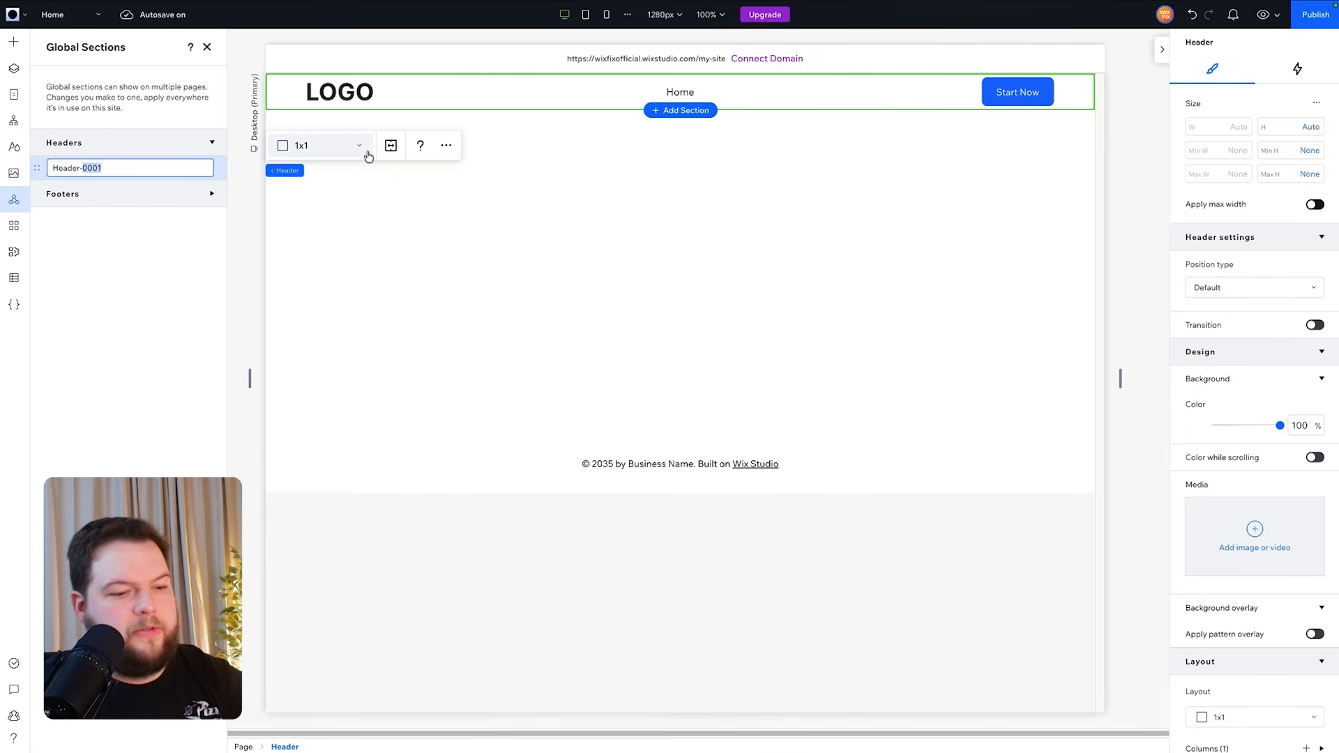
key(BackSpace)
key(Return)
- Copy the second footer section from the Studio Blocks Footers page and paste it onto the Home page
click(146, 197)
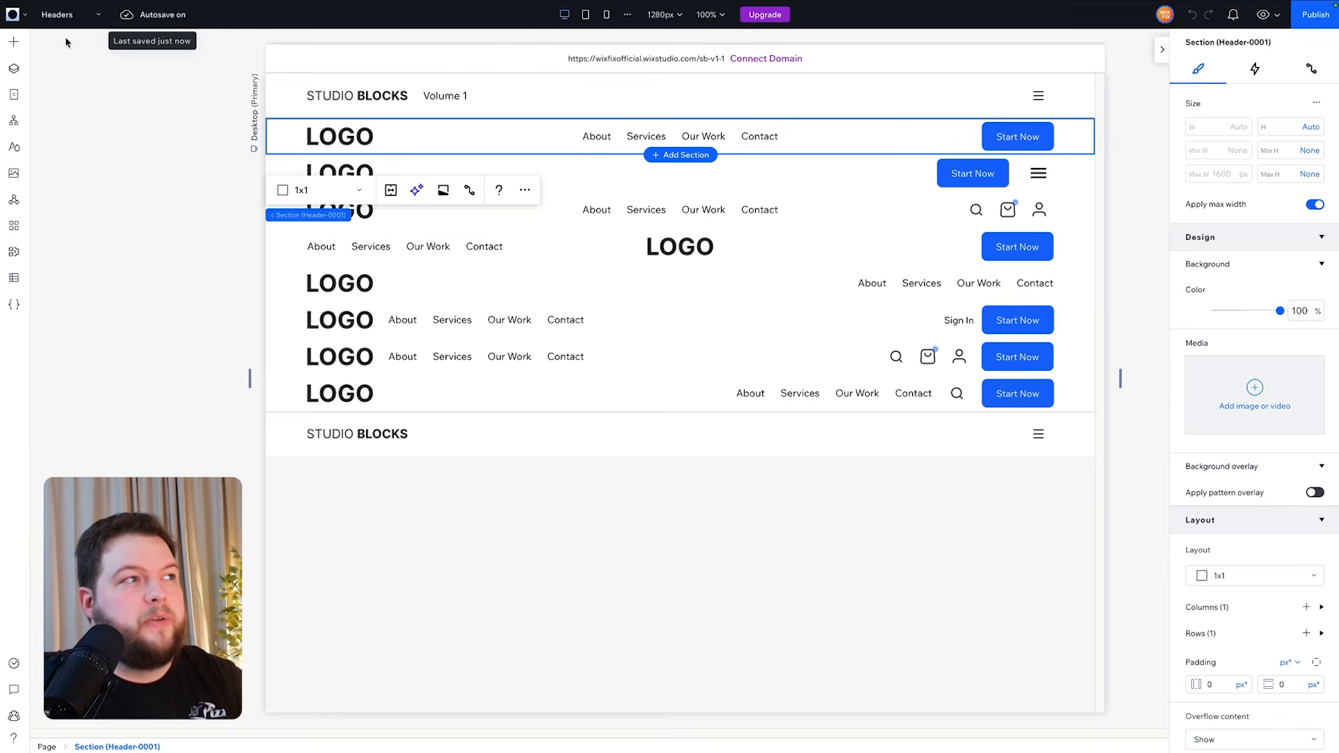
click(59, 14)
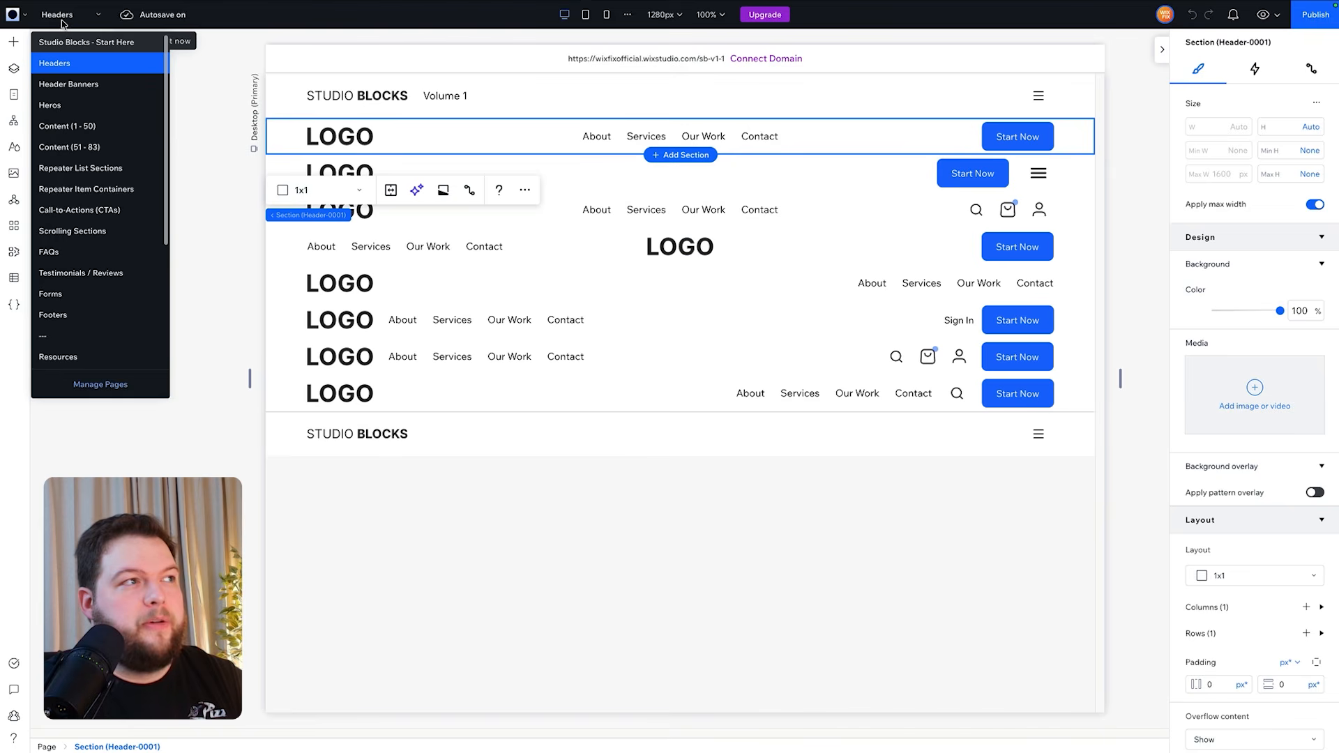
click(103, 318)
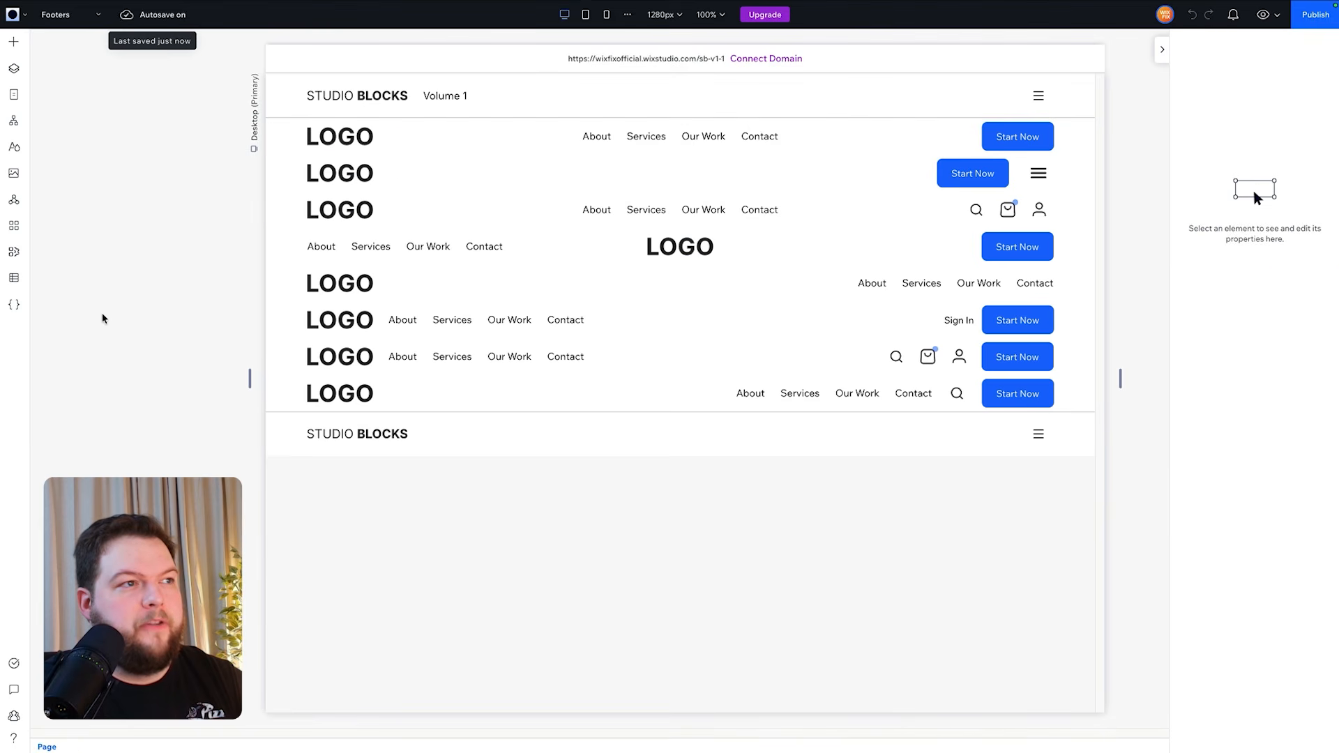
scroll(895, 354, down, 12)
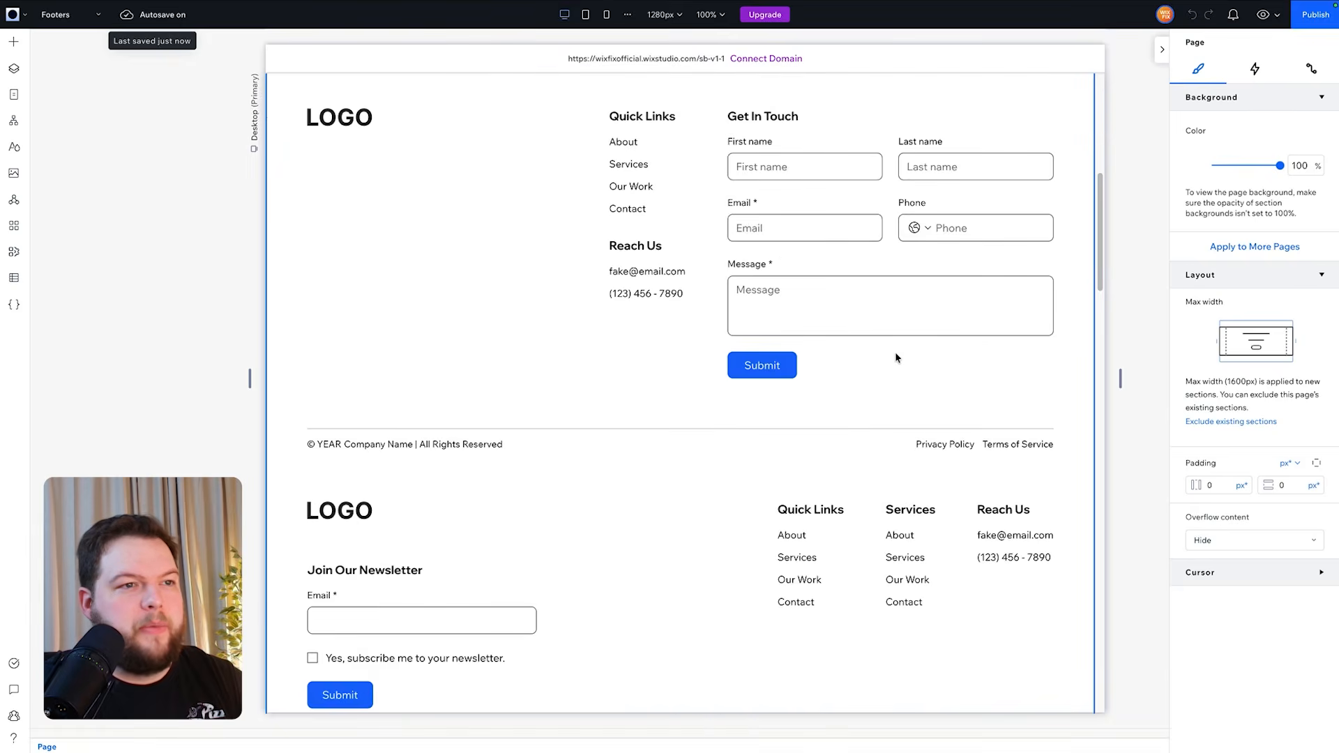
scroll(895, 357, down, 10)
scroll(896, 357, up, 20)
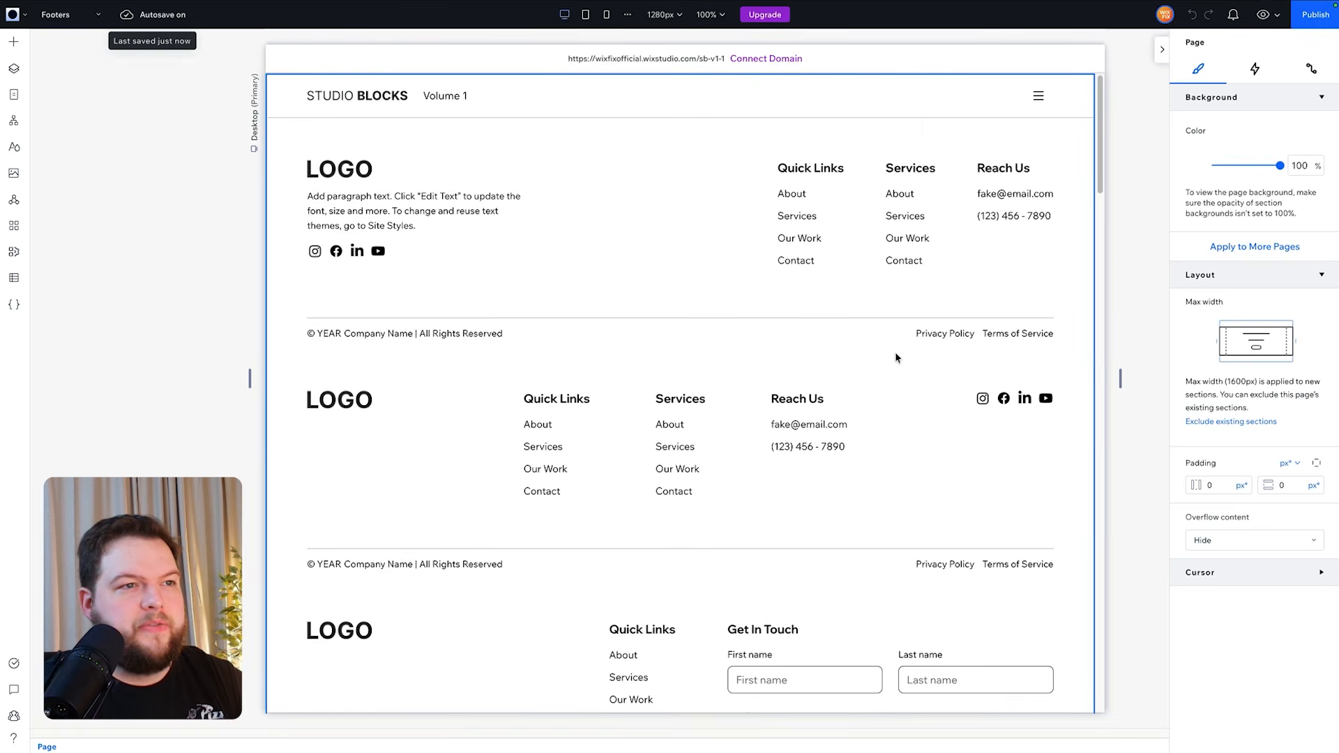
click(289, 365)
click(287, 338)
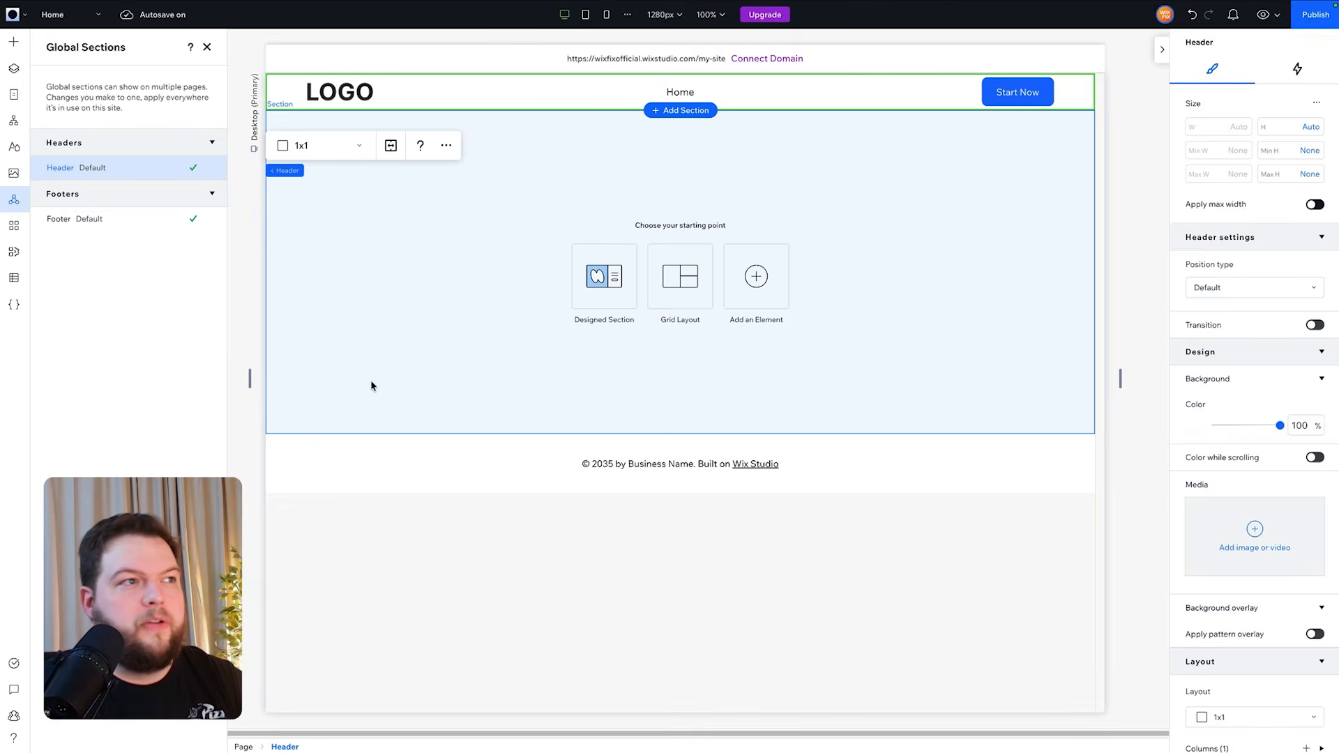
click(371, 380)
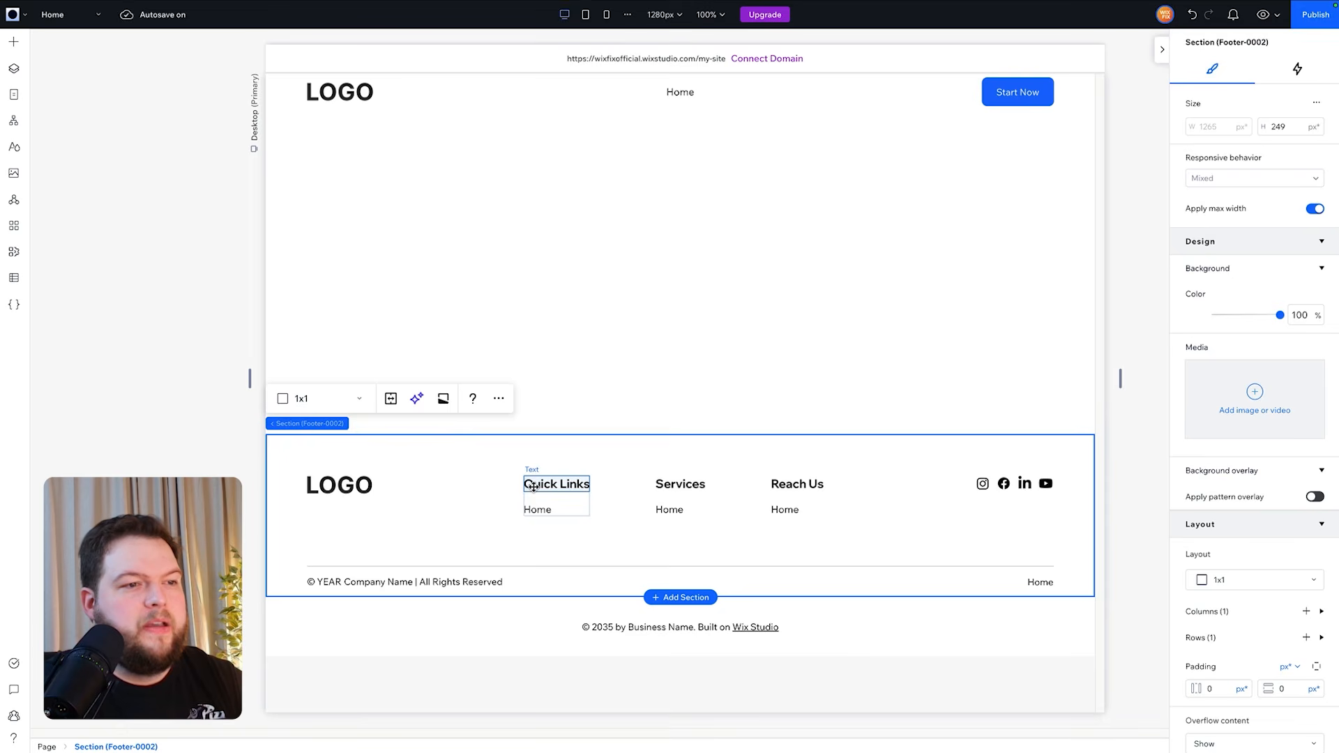
- Select the default site footer on the Home page and delete it
click(319, 618)
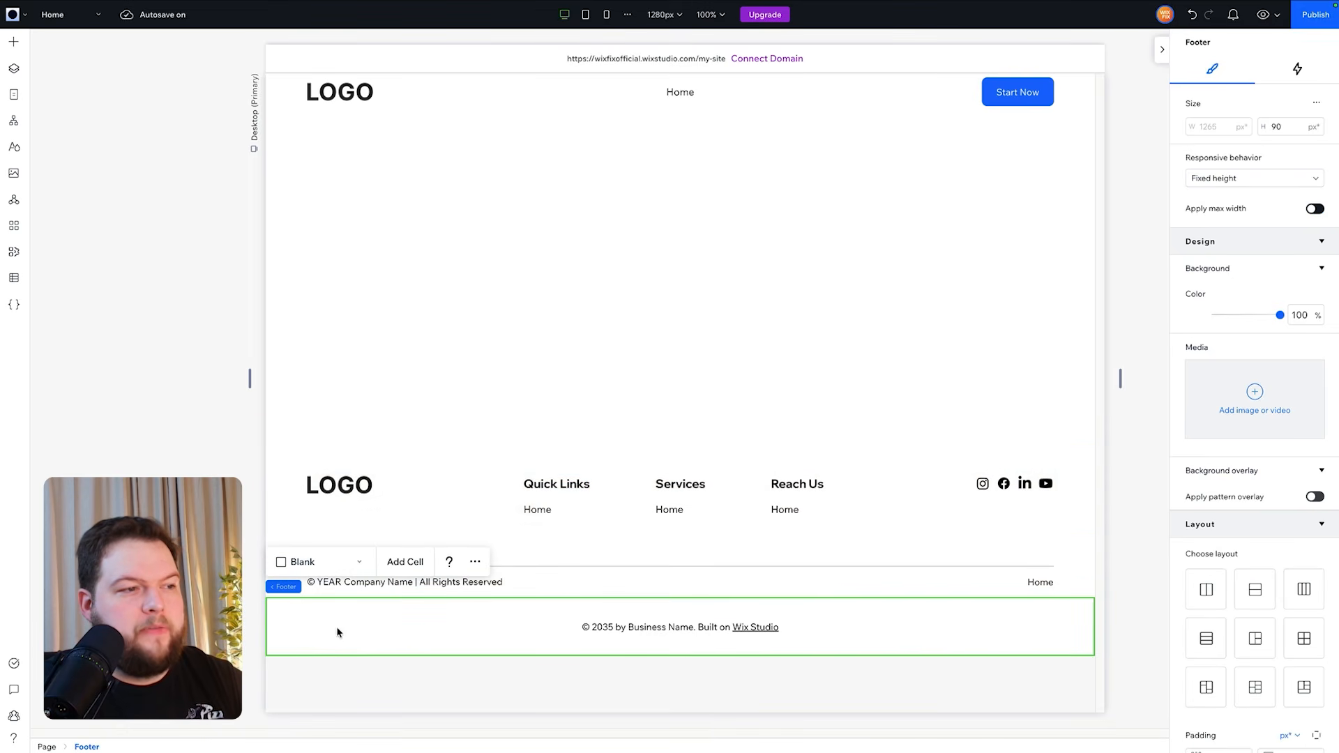
right_click(337, 626)
click(429, 523)
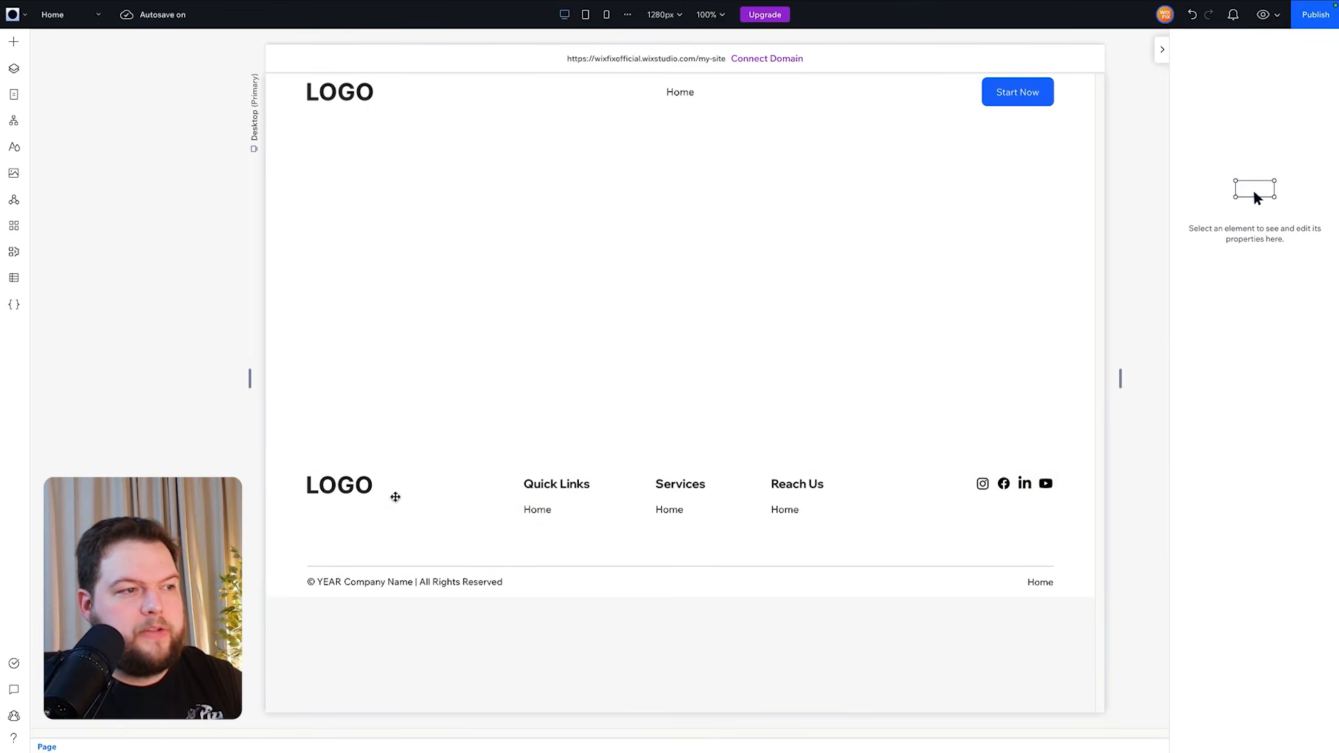
- Set the pasted footer section as a global footer and make it the default footer
click(327, 455)
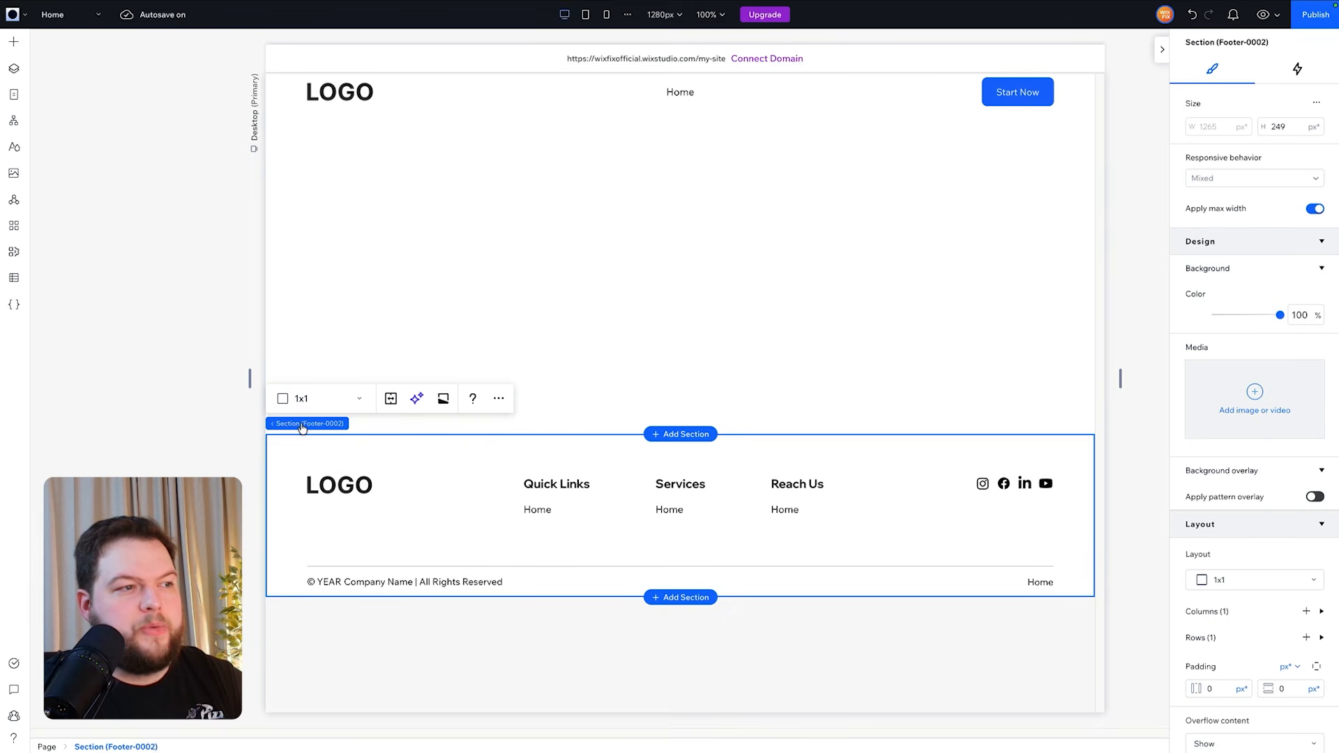
click(499, 398)
mouse_move(610, 428)
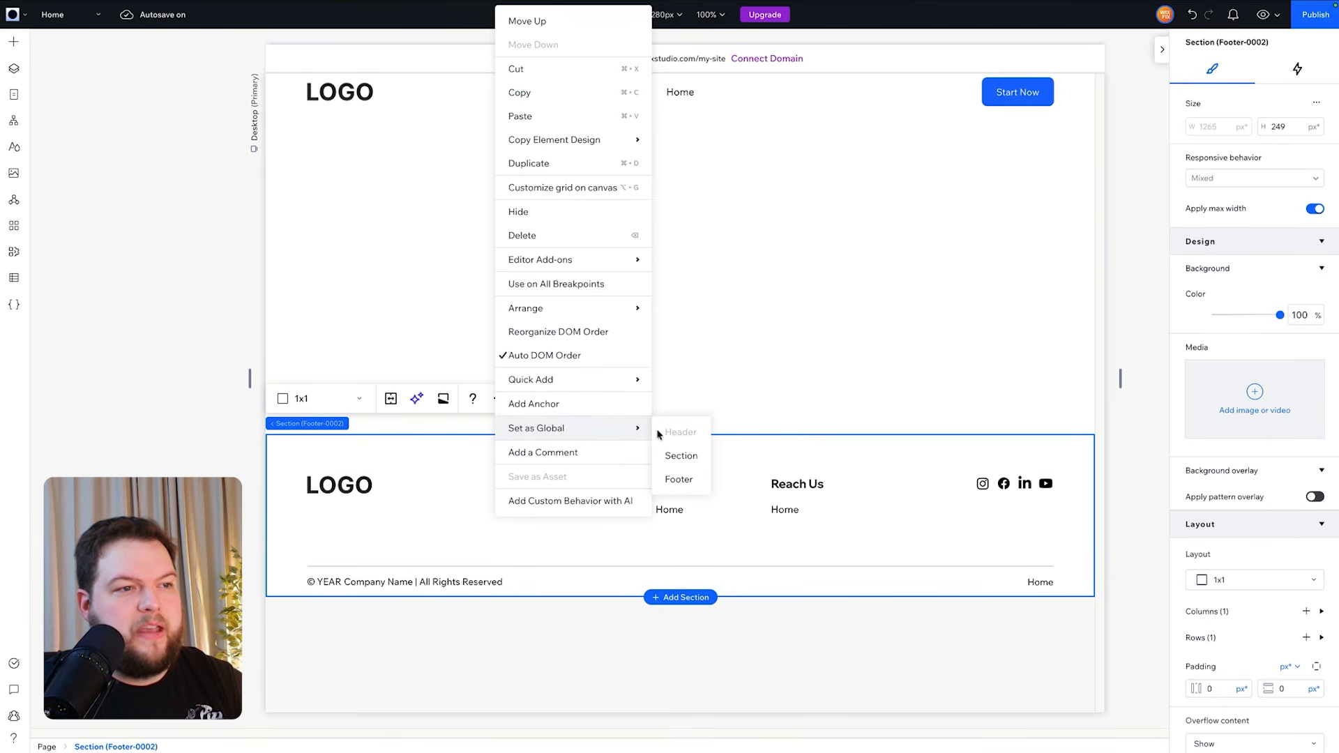
click(82, 302)
click(207, 246)
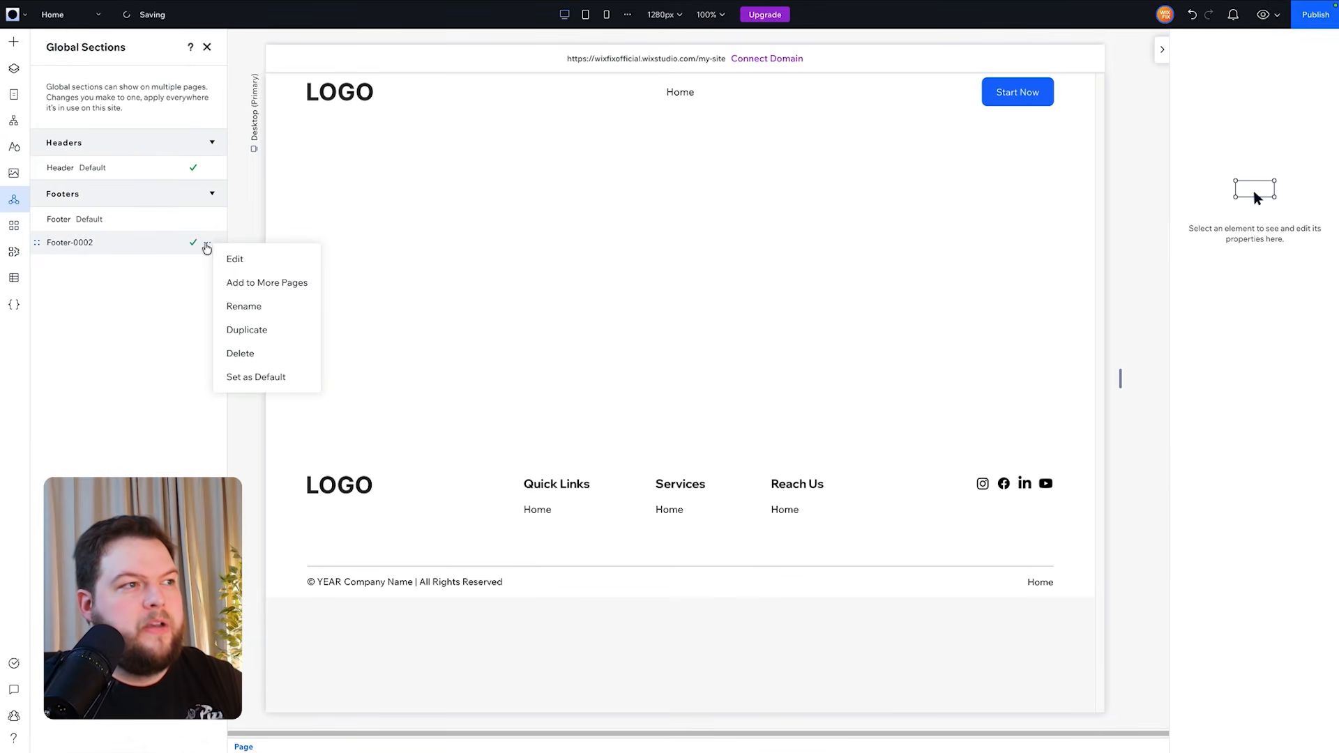
click(273, 376)
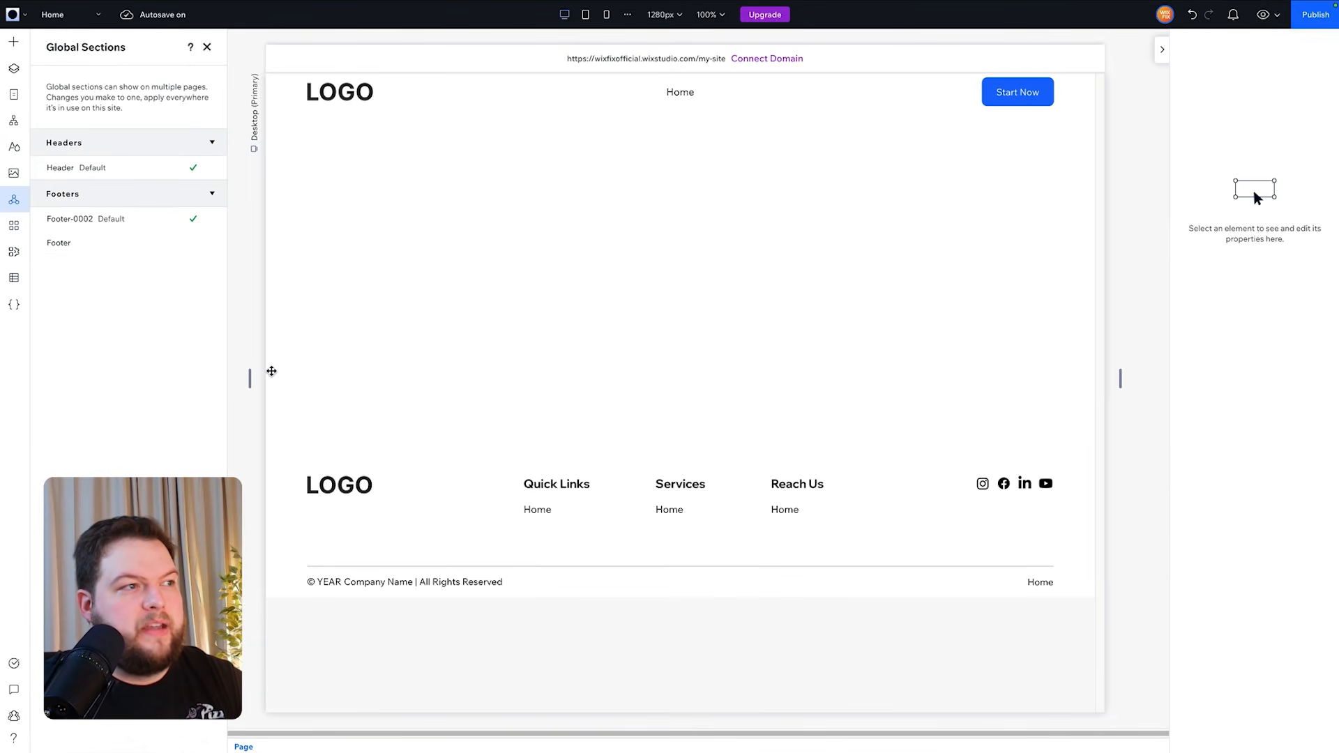
- Add the Footer-0002 global footer to all pages of the site
click(208, 221)
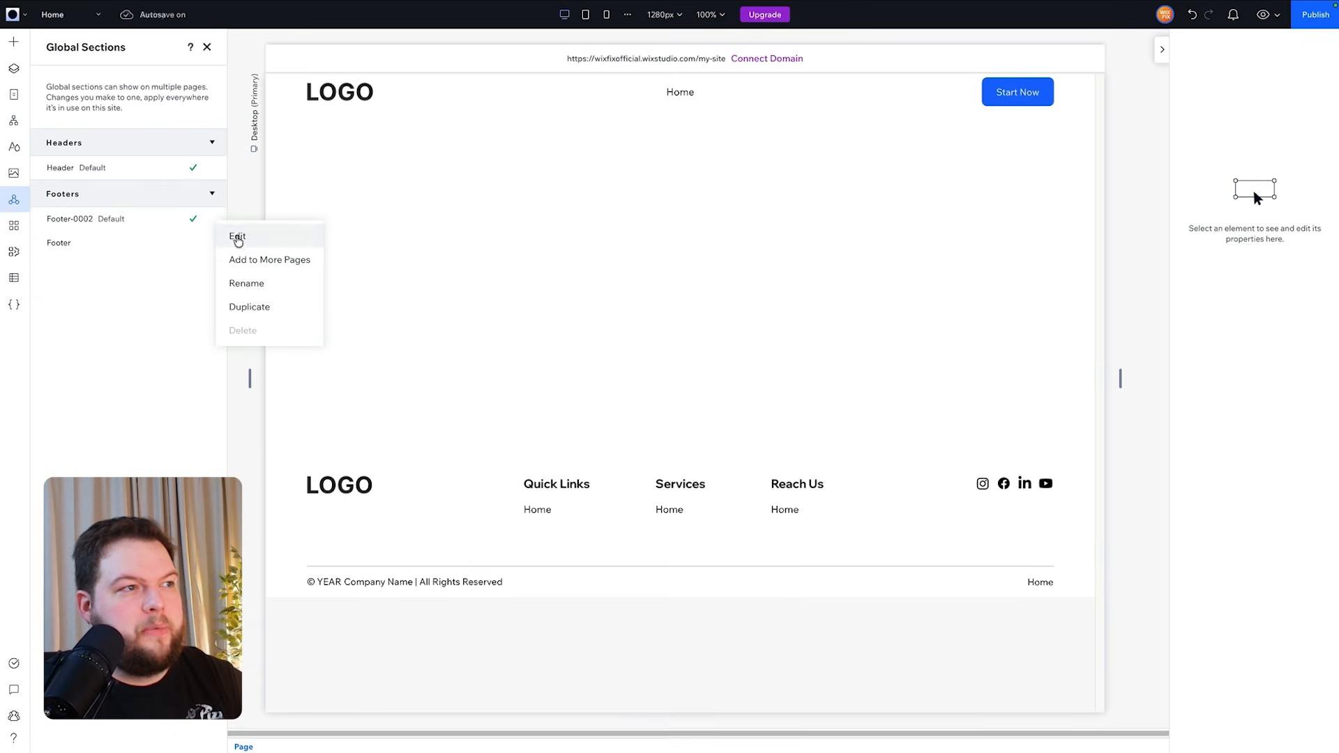
click(257, 261)
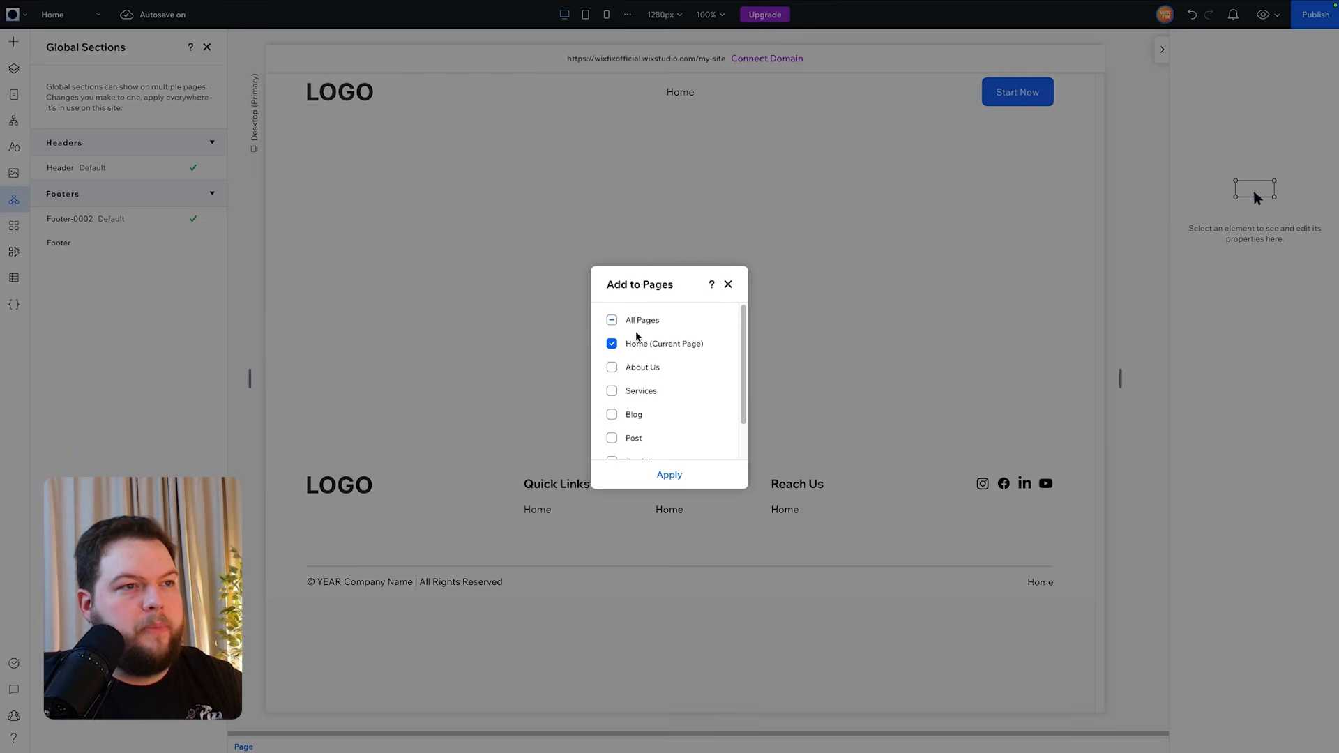
click(633, 321)
click(669, 477)
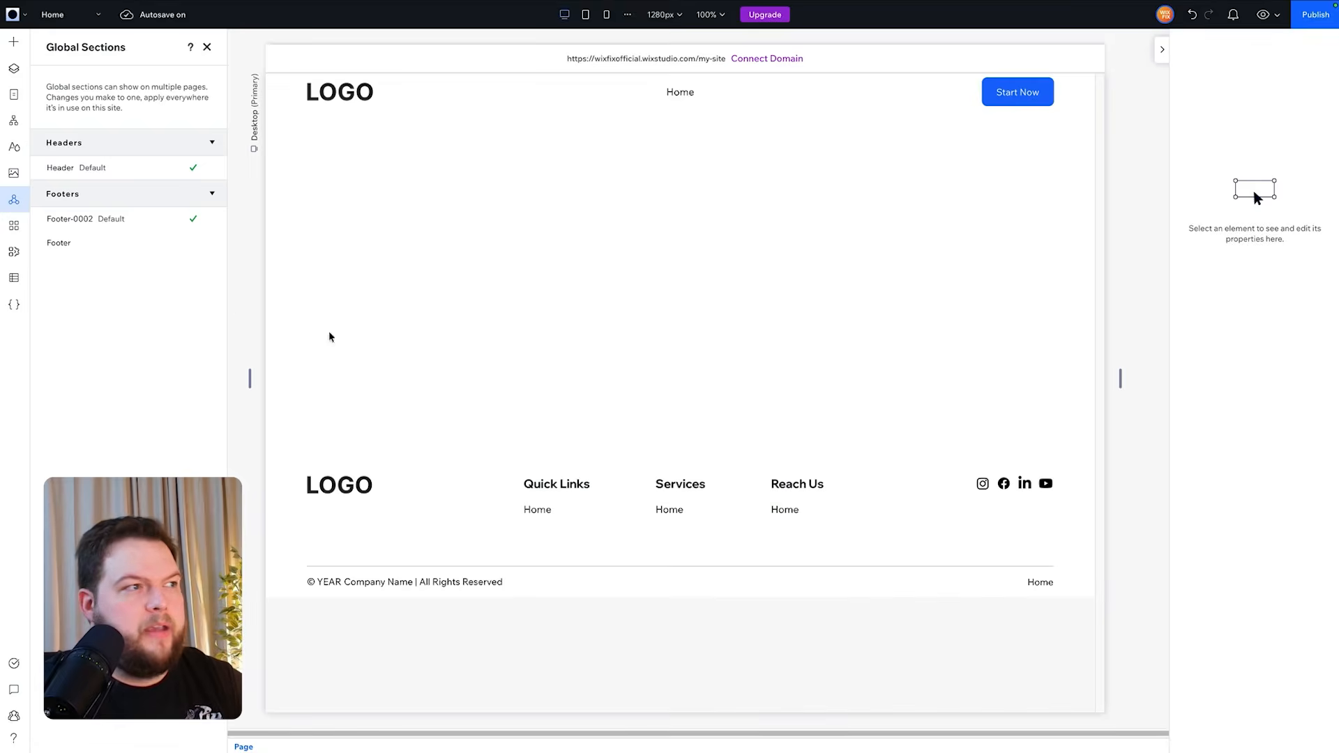
- Delete the old unused global footer from the global sections
mouse_move(207, 247)
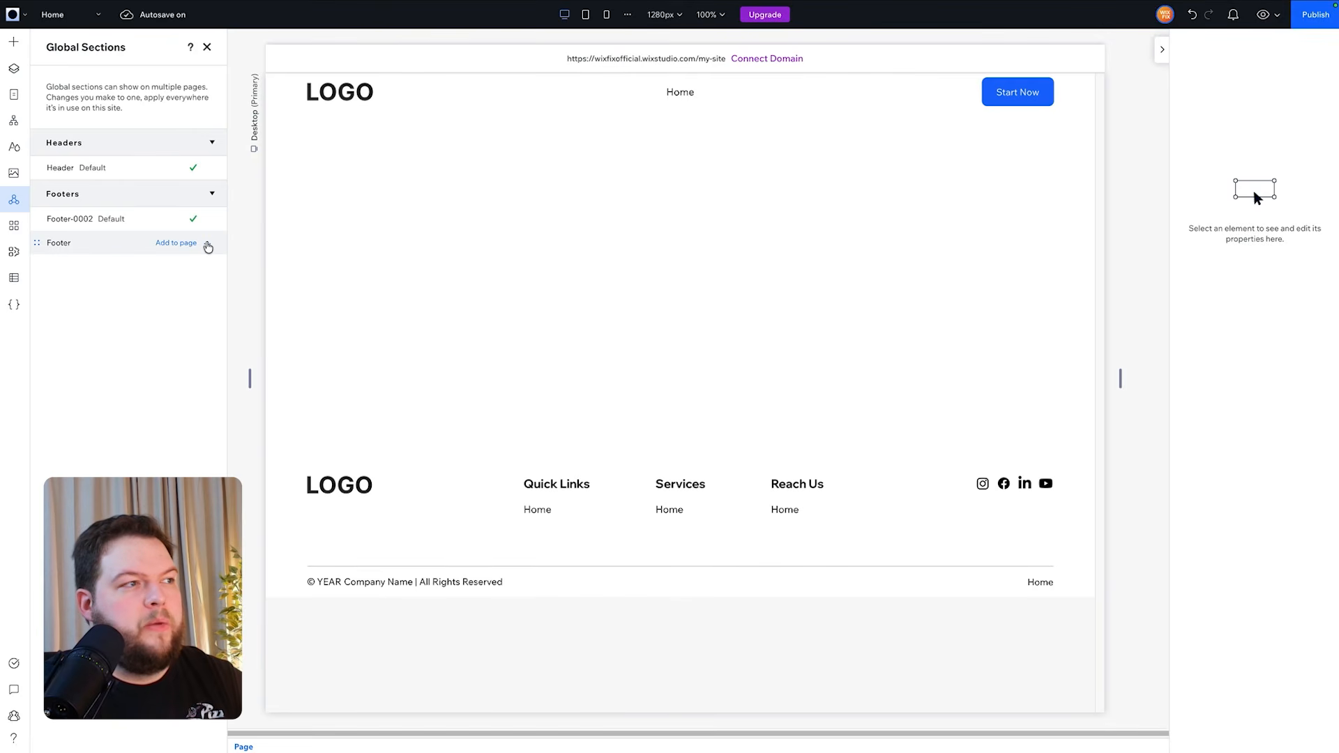
click(208, 247)
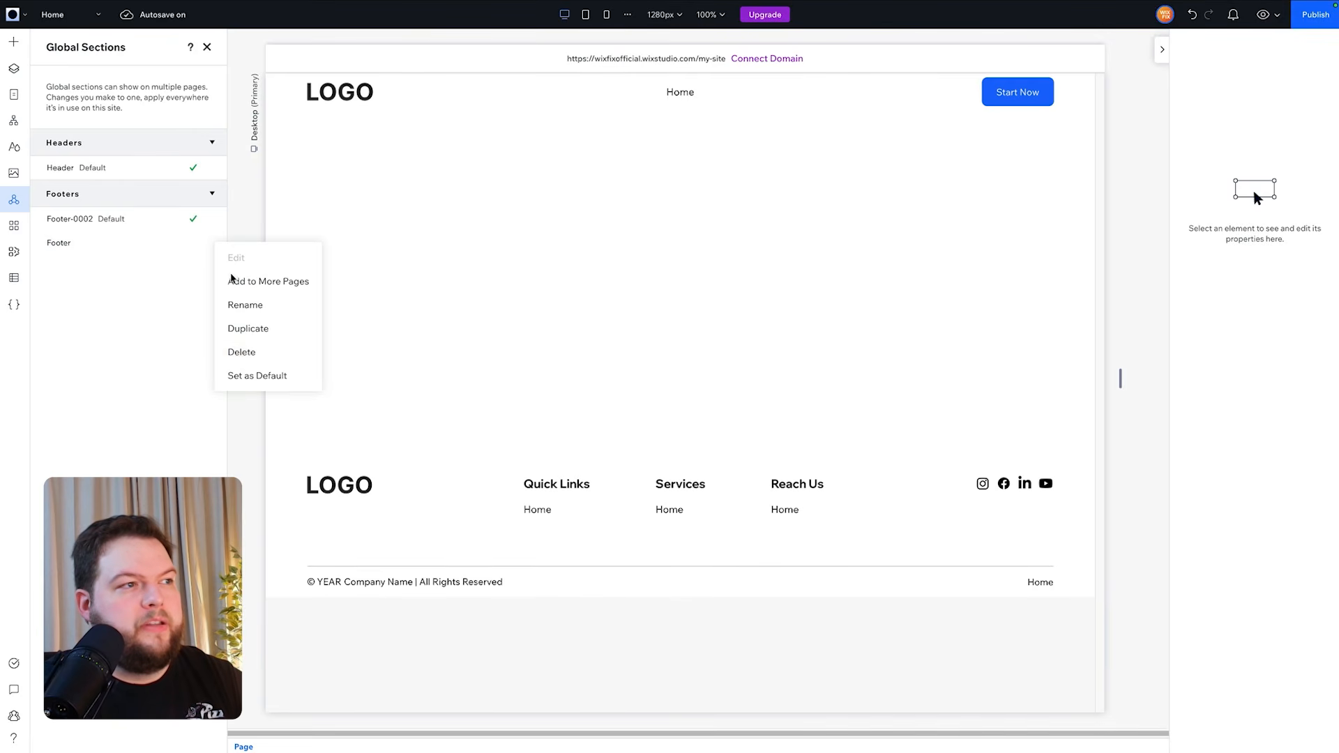
click(249, 353)
key(Return)
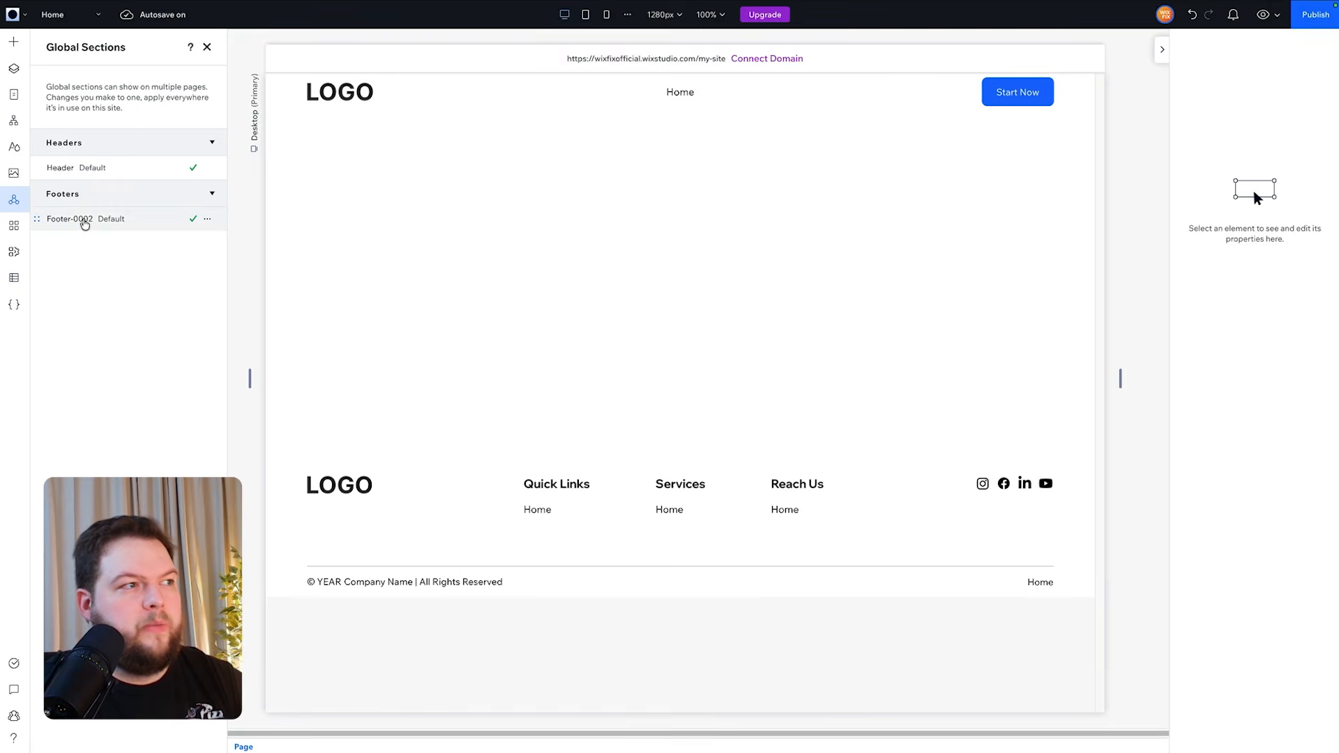
- Rename the Footer-0002 global section to Footer
double_click(88, 219)
drag(79, 220, 91, 220)
key(BackSpace)
key(Return)
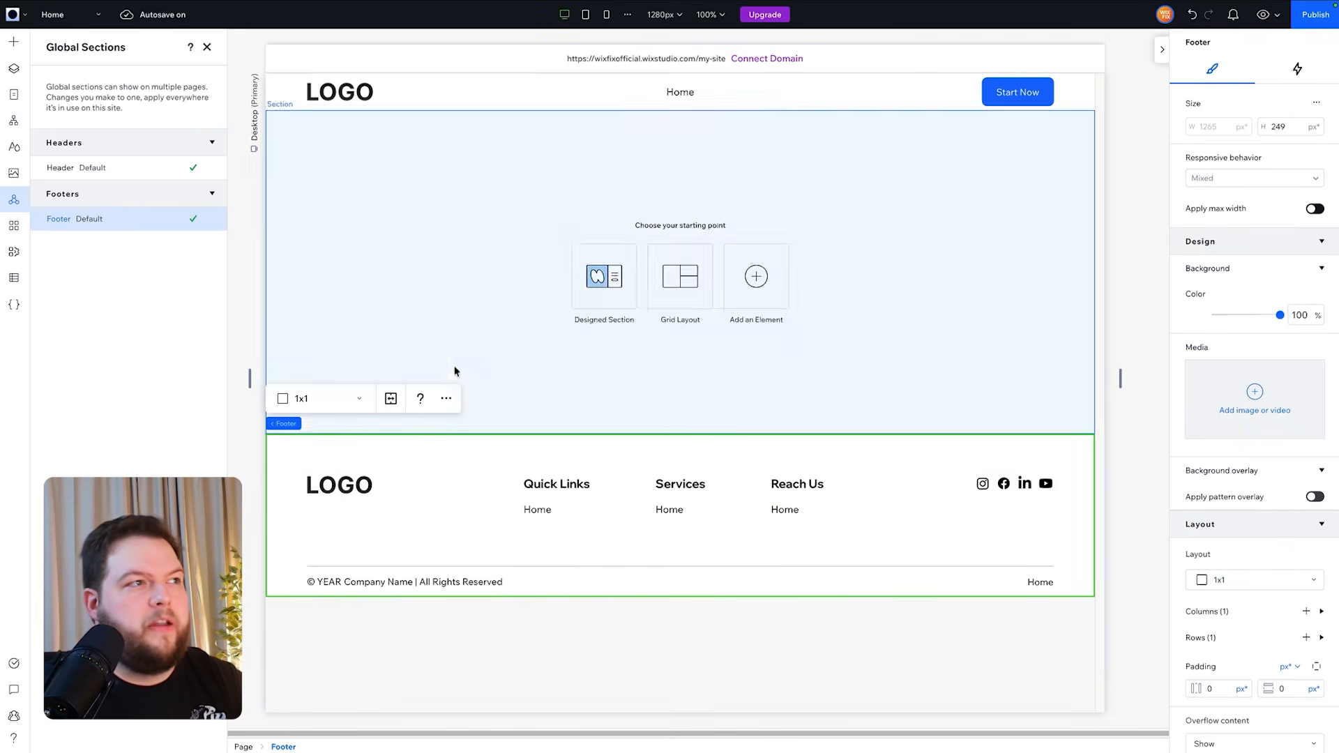
- Open the Services page in the editor
click(64, 22)
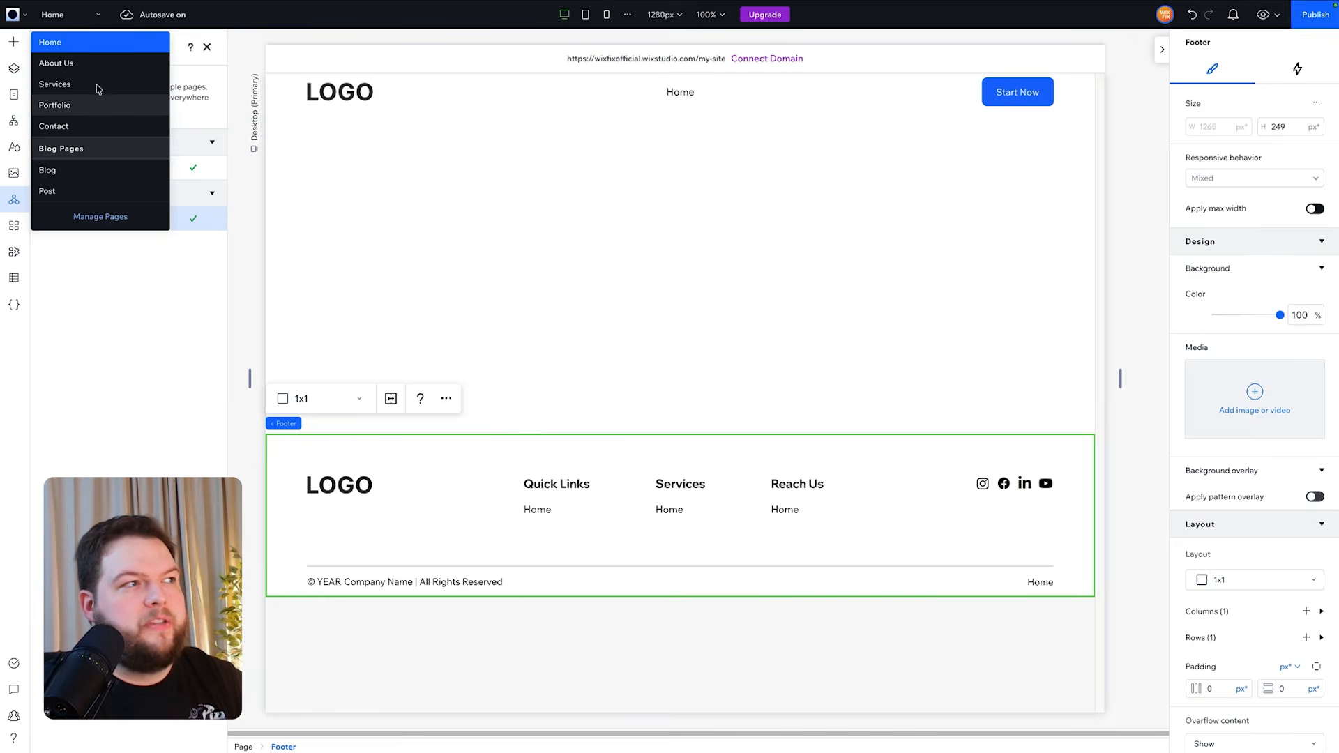
click(96, 83)
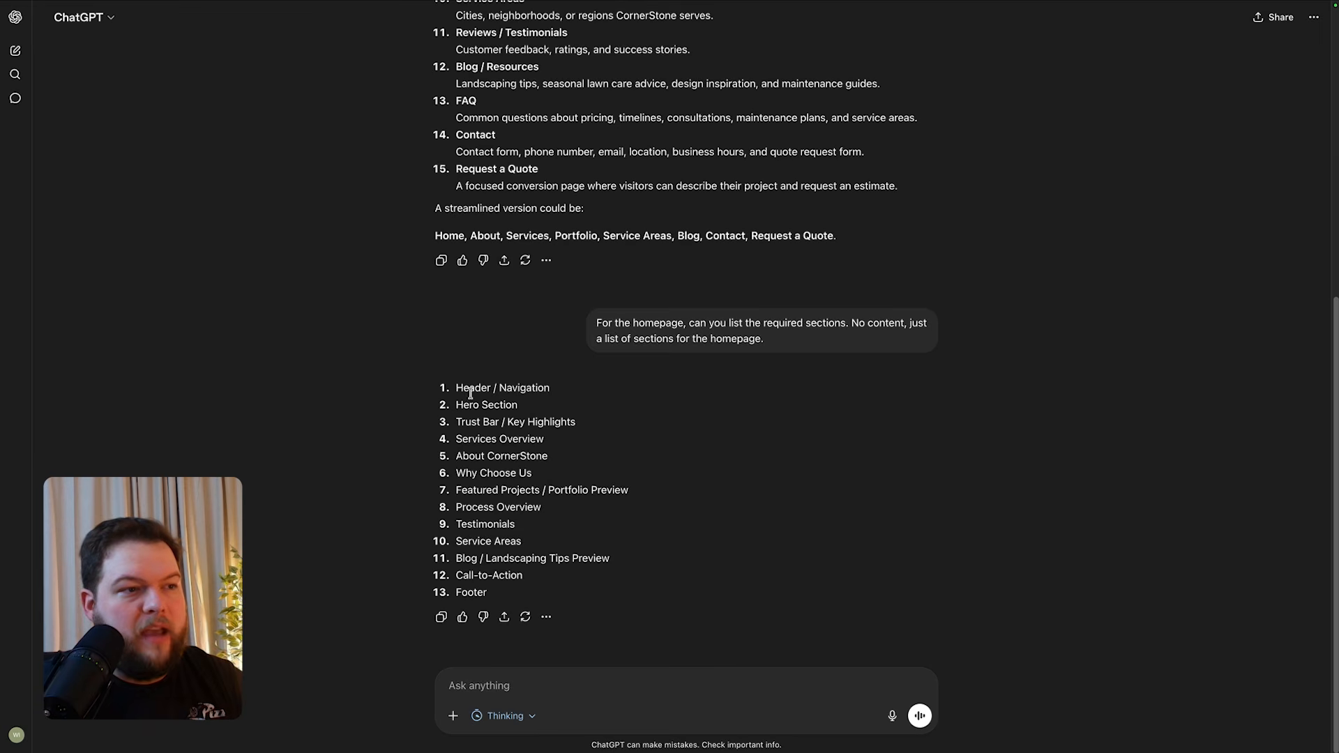
- Switch to ChatGPT and review the suggested list of pages and homepage sections
triple_click(470, 394)
click(470, 583)
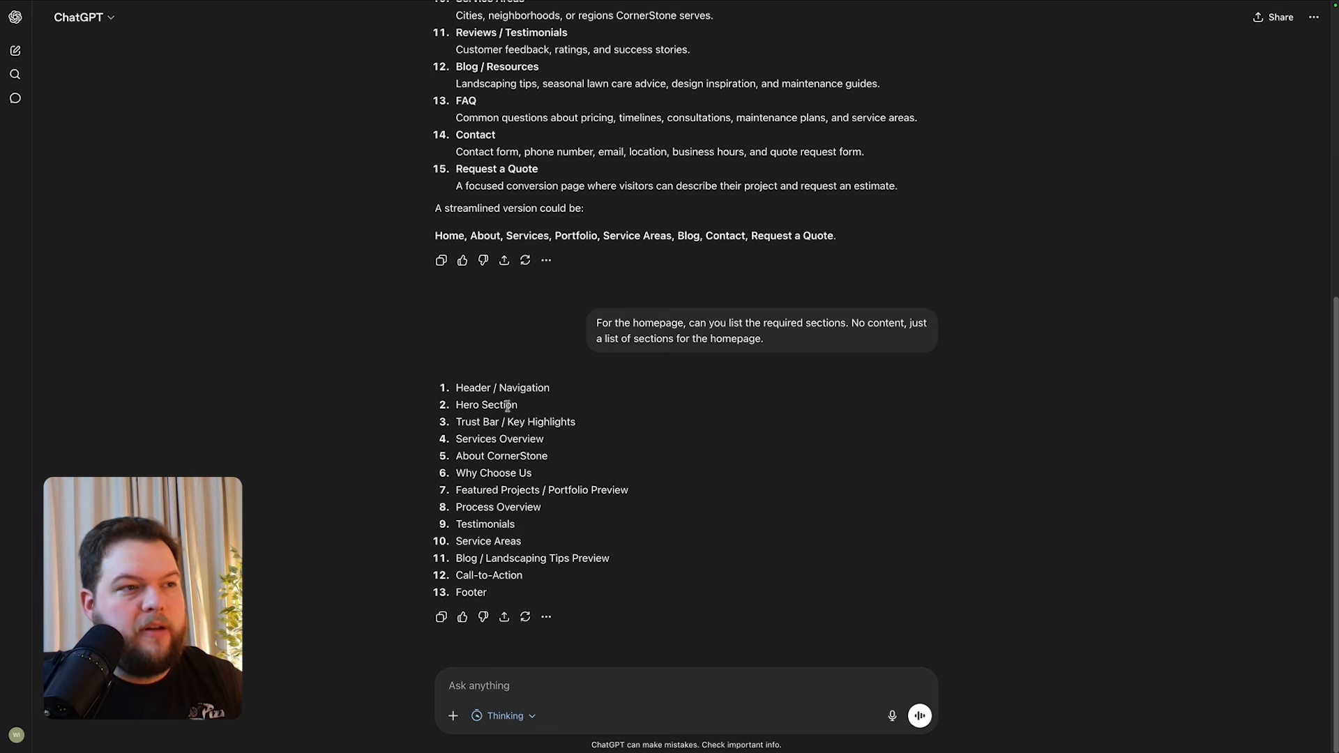
drag(458, 405, 565, 573)
click(549, 412)
triple_click(534, 409)
click(534, 409)
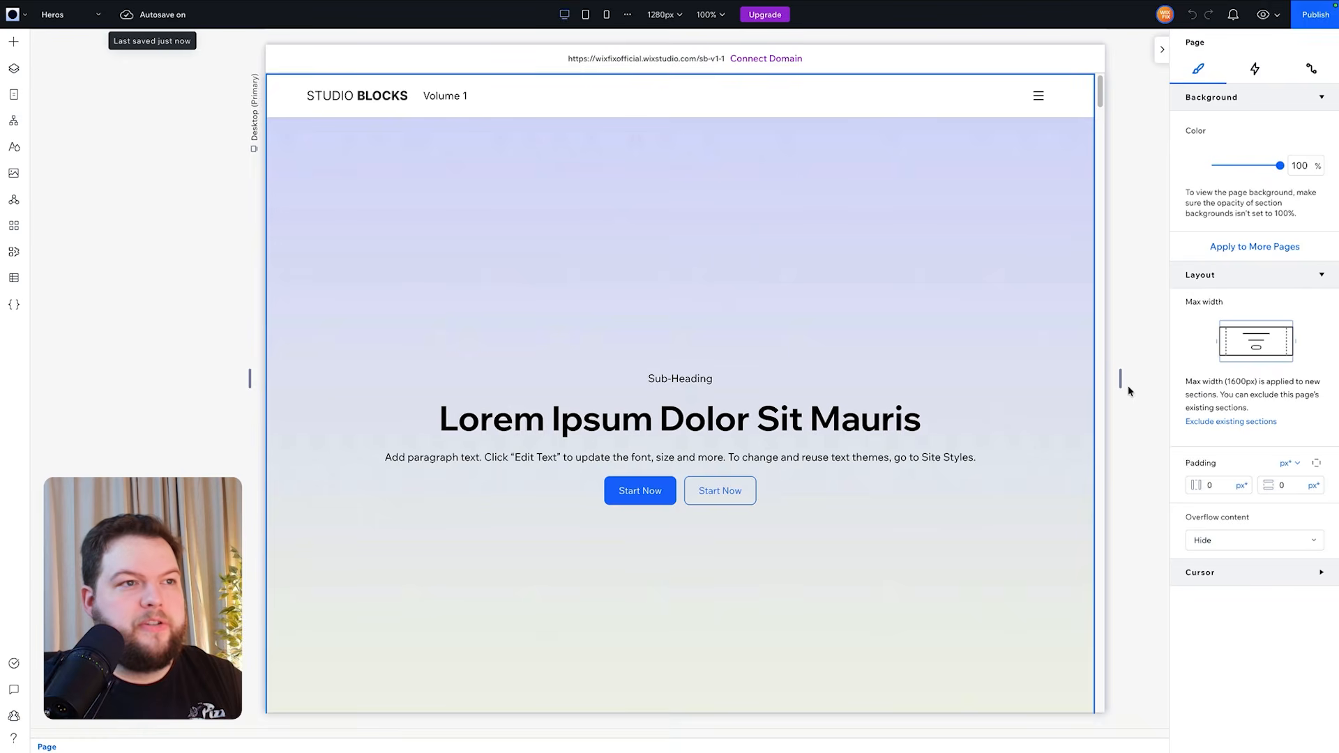
- Copy the Hero-0018 section from the Studio Blocks Heros page, paste it onto the Home page, and remove the empty blank section
scroll(1128, 385, down, 20)
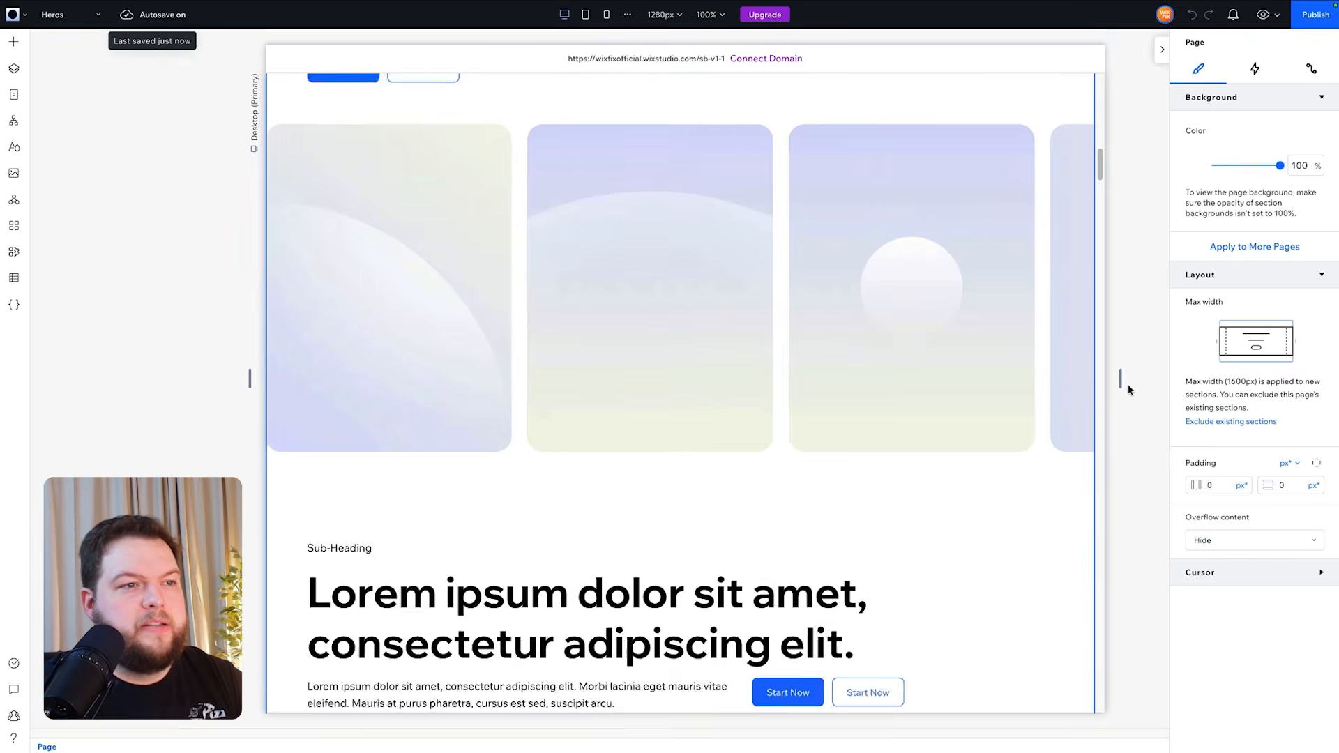
scroll(1128, 384, down, 20)
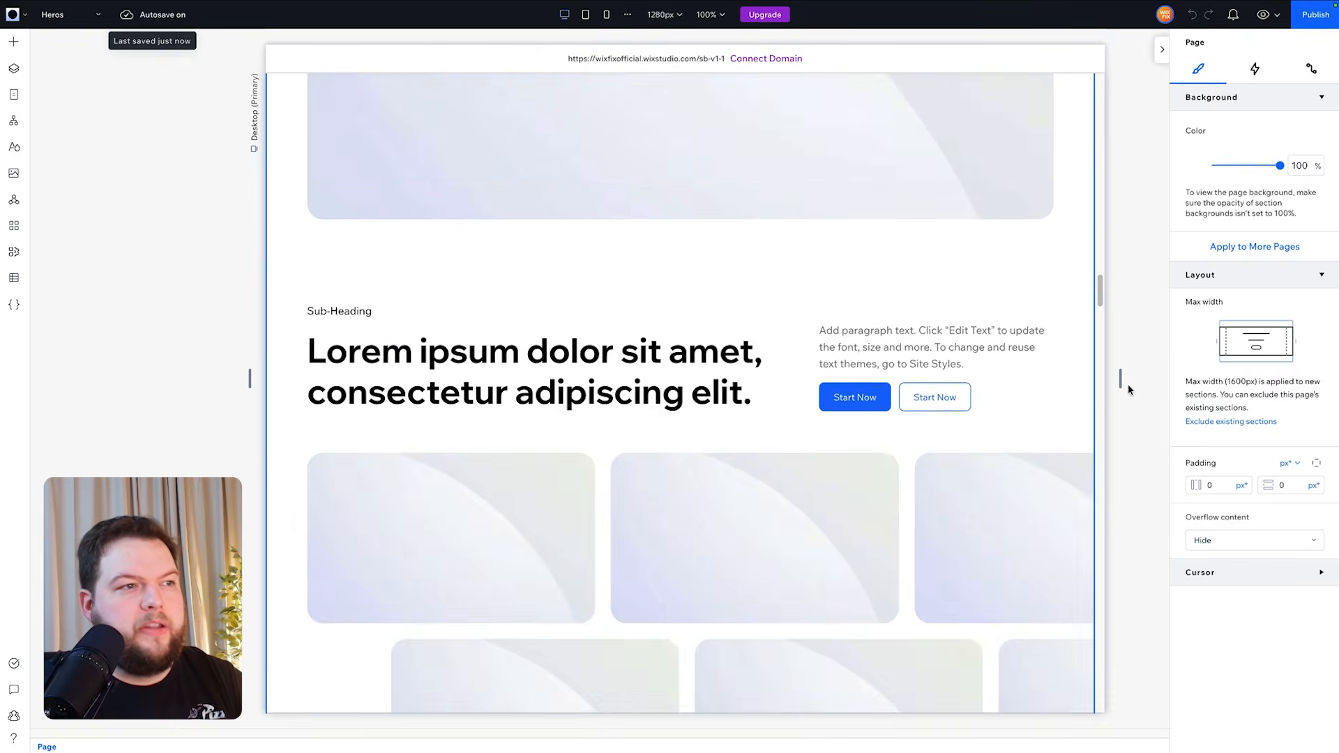
scroll(1127, 384, down, 10)
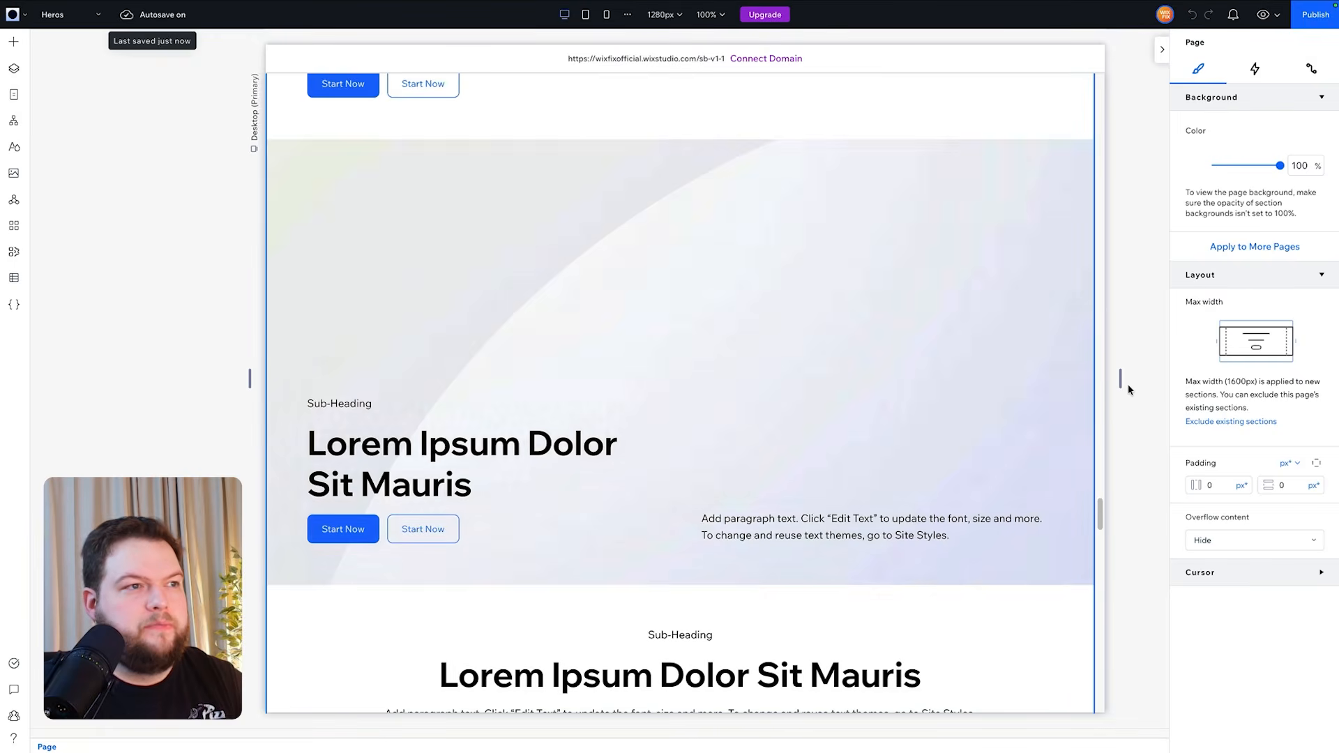
click(331, 192)
mouse_move(288, 131)
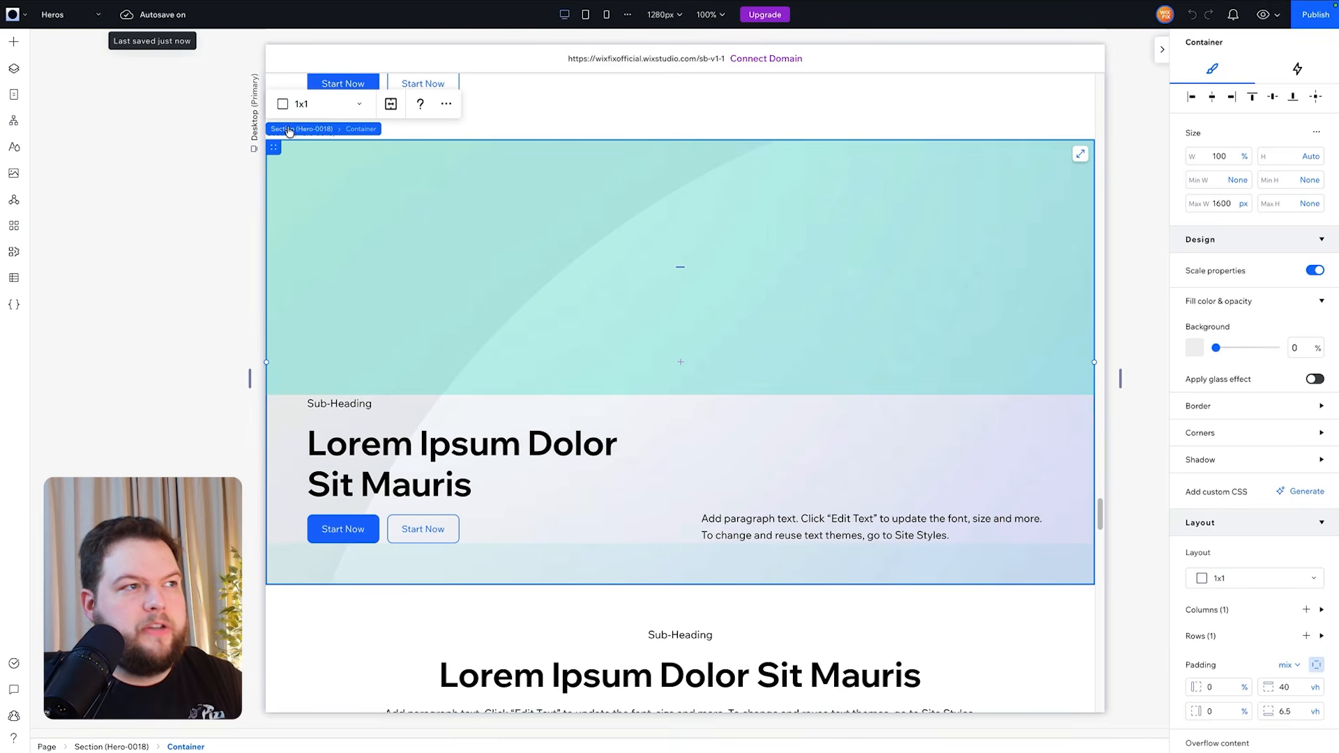
click(293, 130)
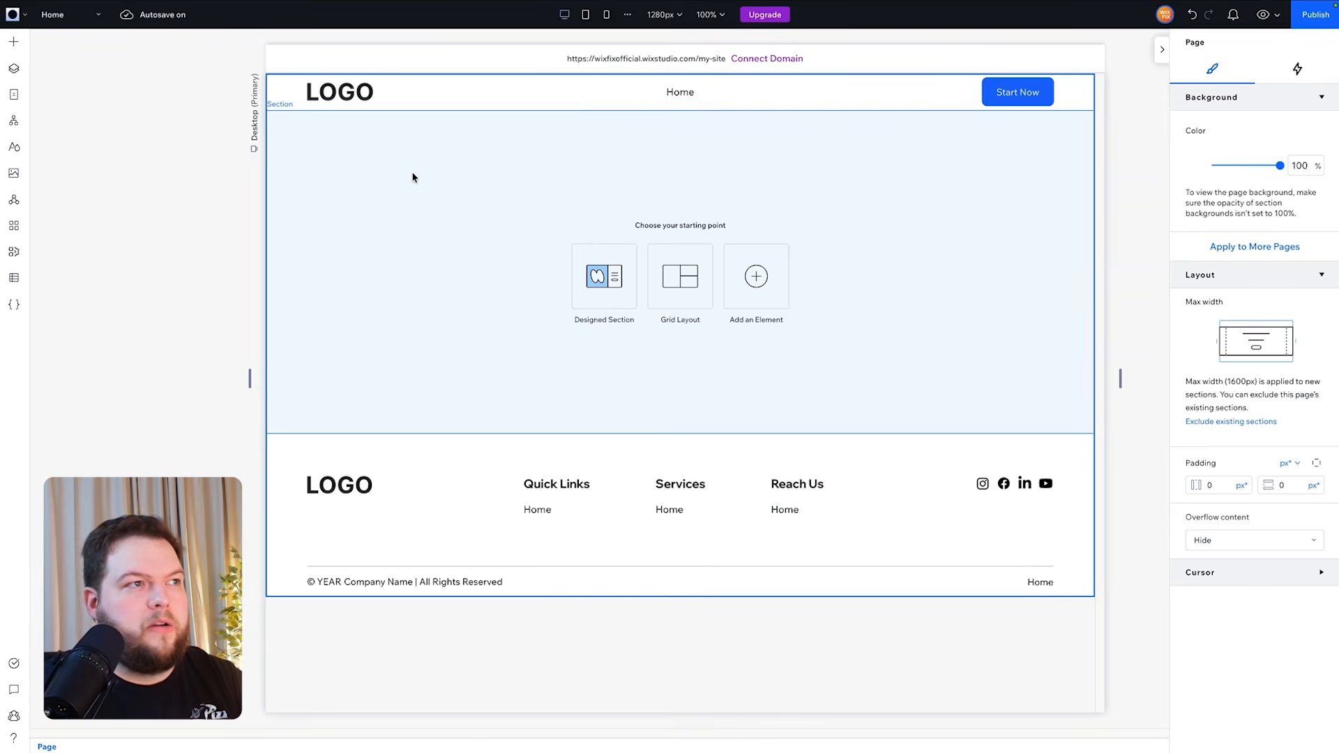
click(412, 177)
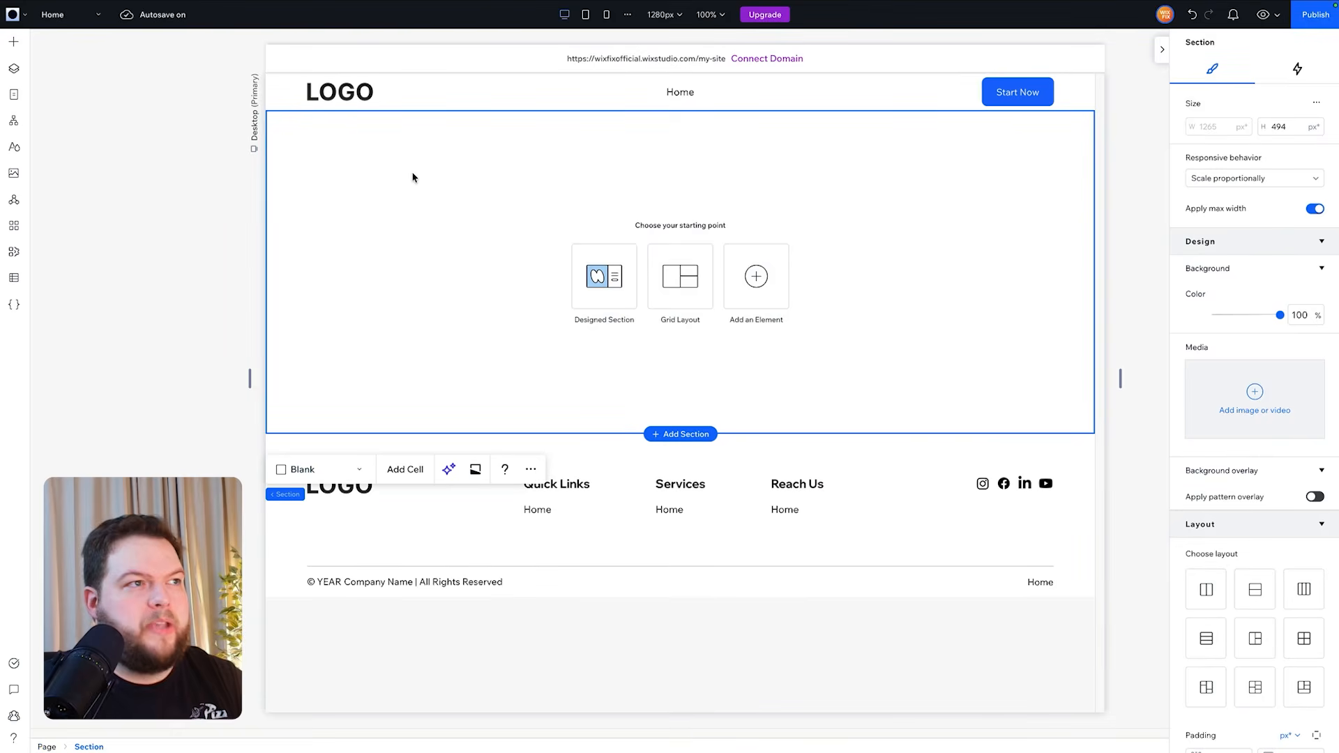
key(super+v)
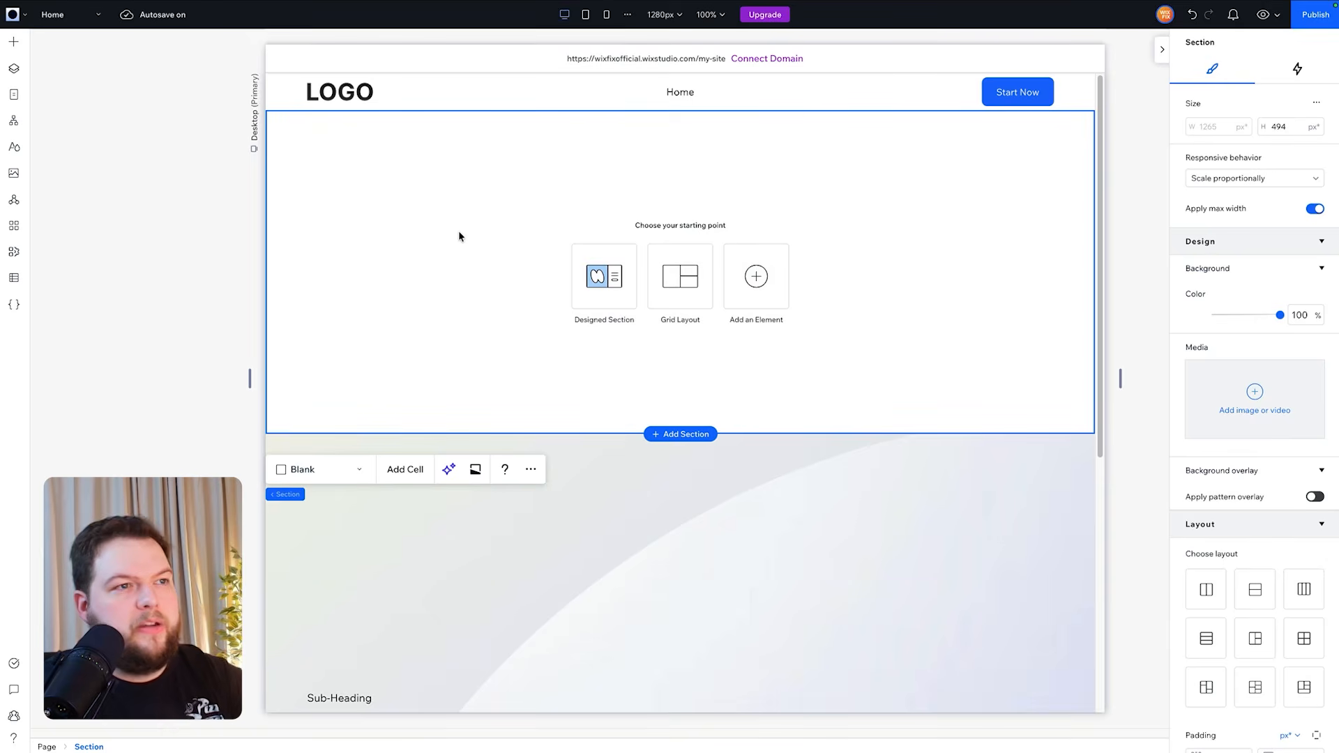
key(Delete)
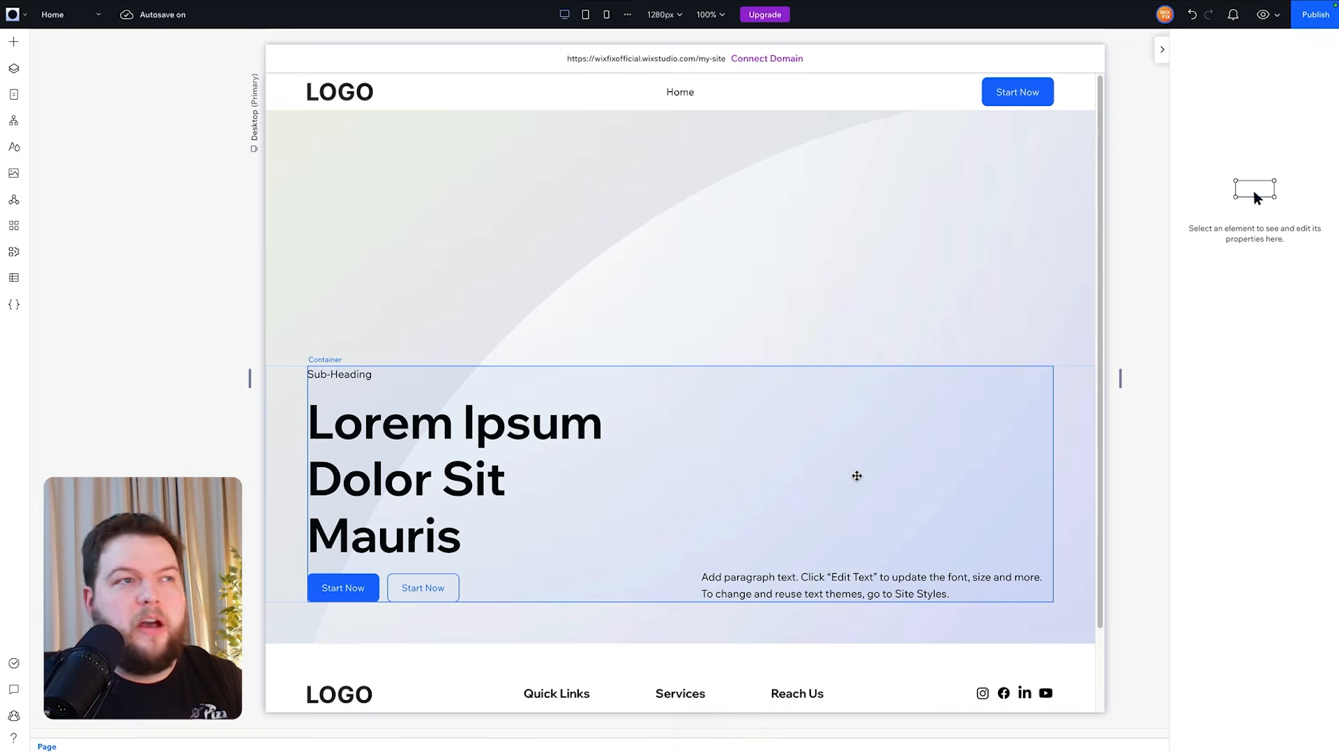
- Preview the Home page hero in the mobile breakpoint and return to the desktop view
click(605, 15)
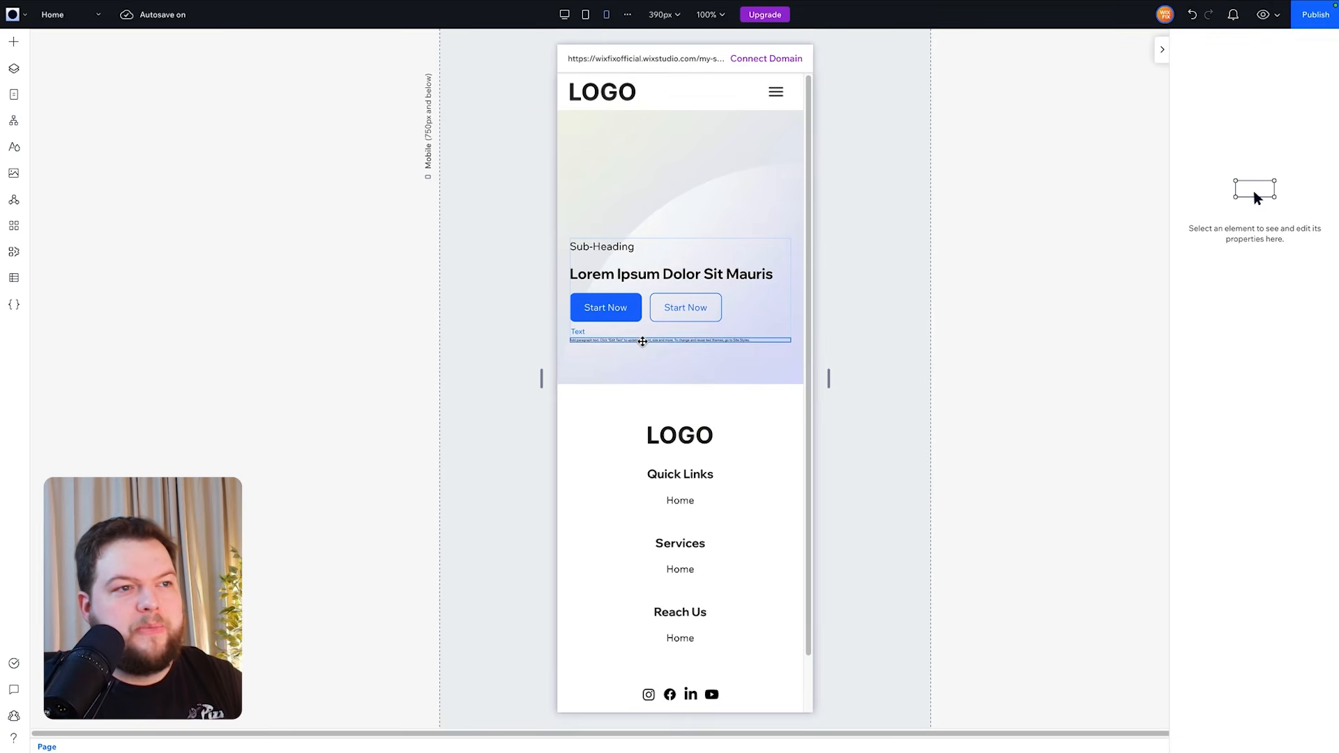
click(563, 15)
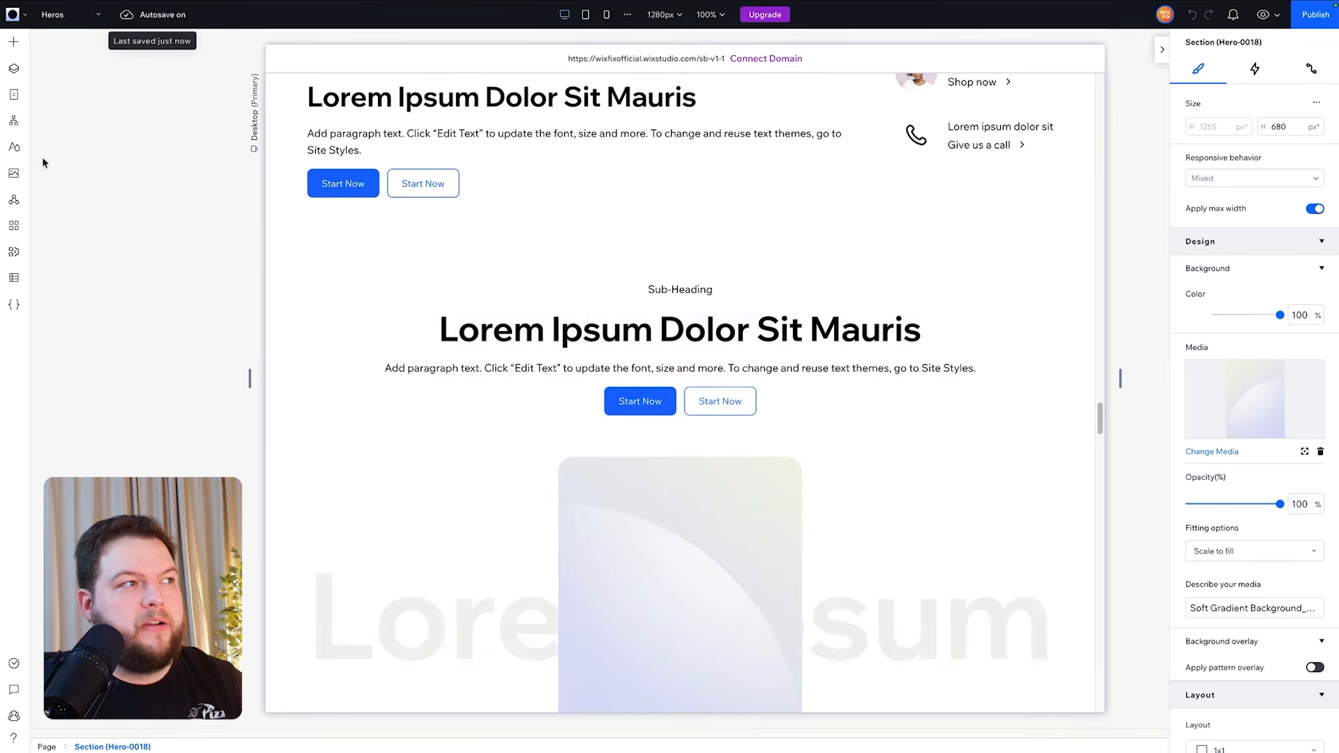
- Compare the Heading 1 text style in the library site's Site Styles with the Home page's Heading 1 size and max-min settings
click(14, 147)
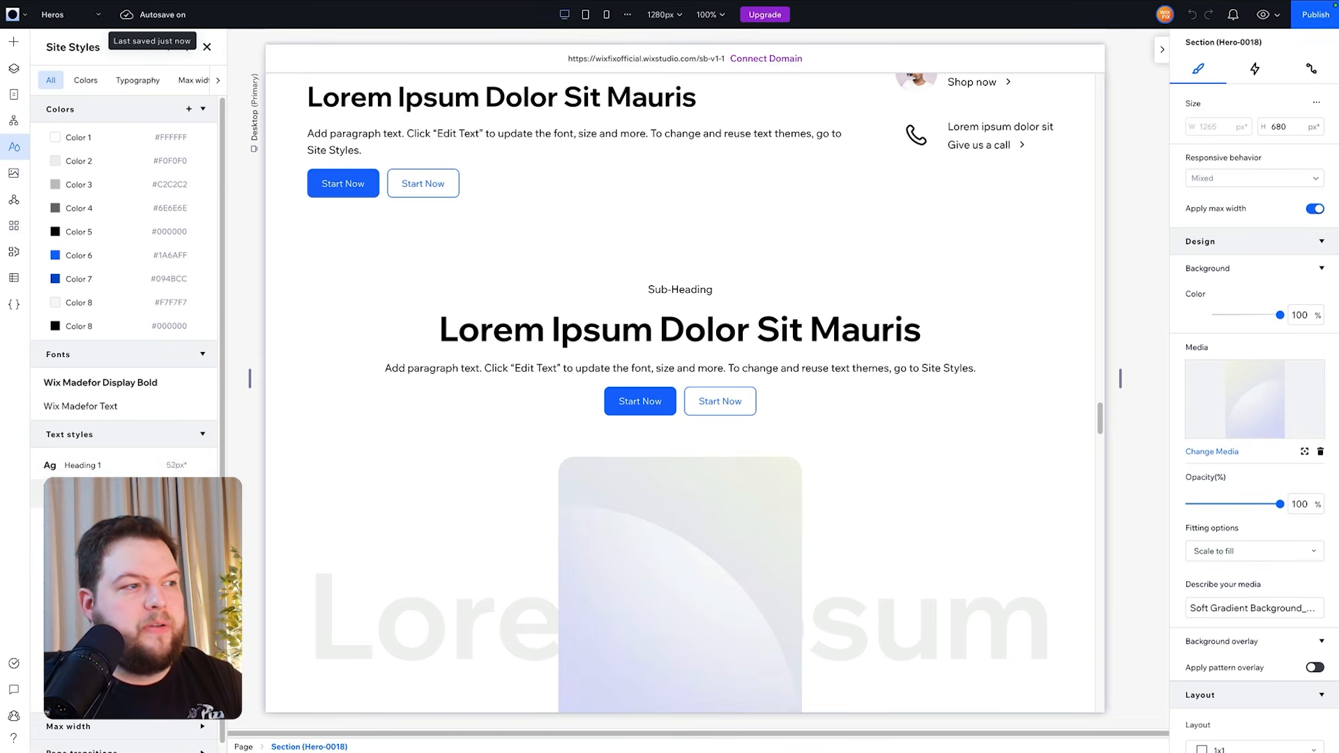
scroll(125, 470, down, 1)
click(153, 461)
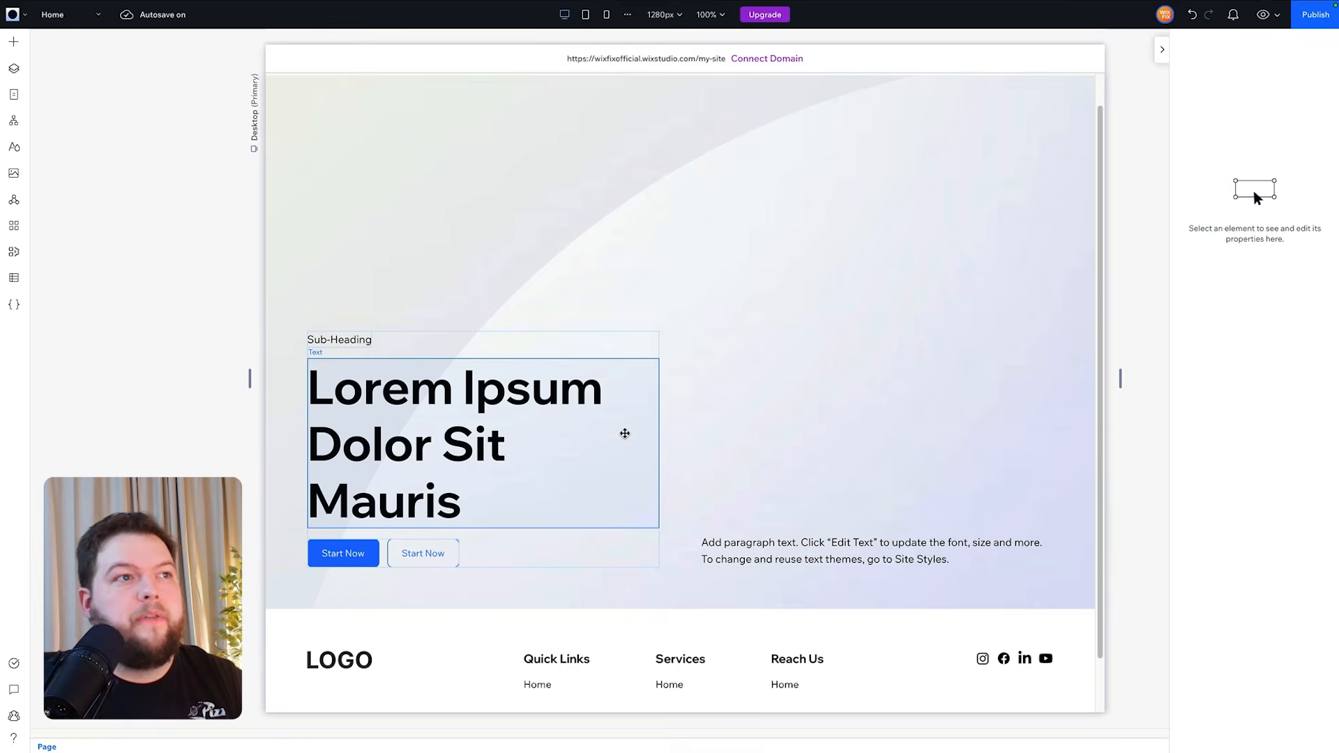
scroll(628, 404, up, 1)
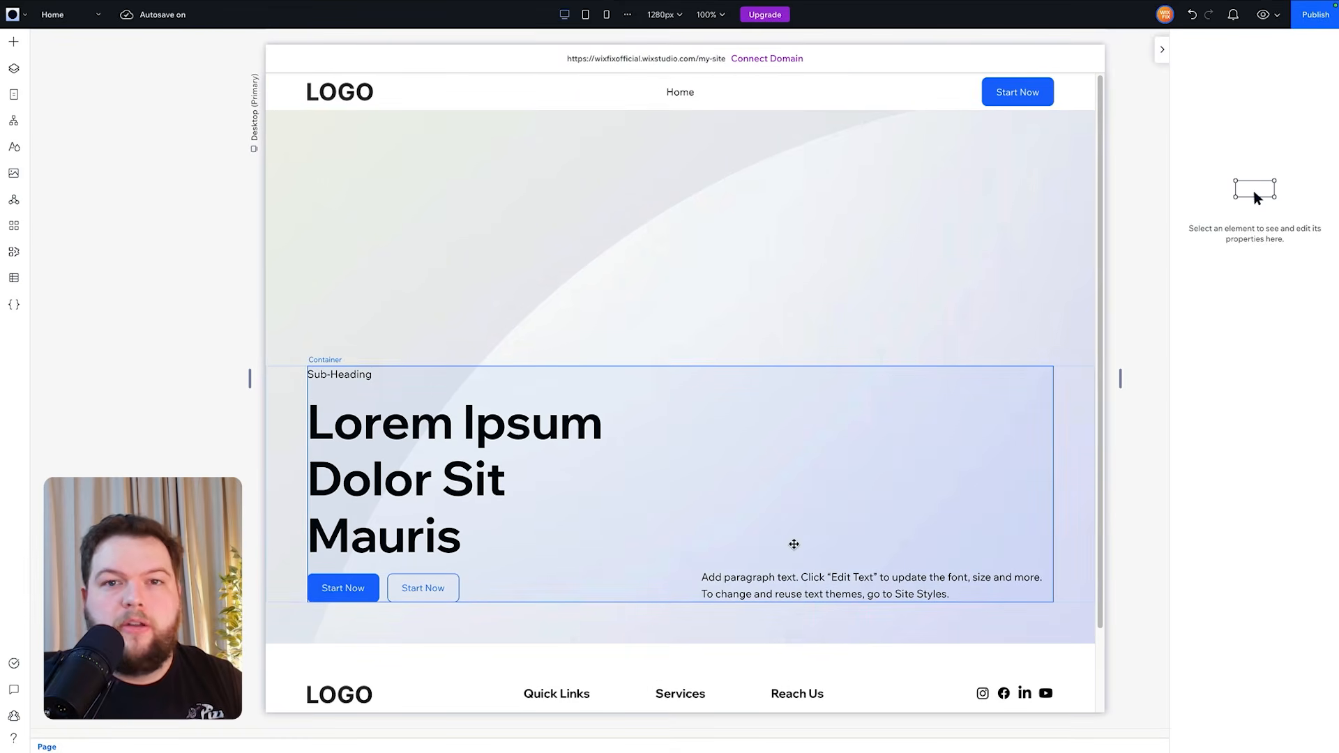
click(9, 152)
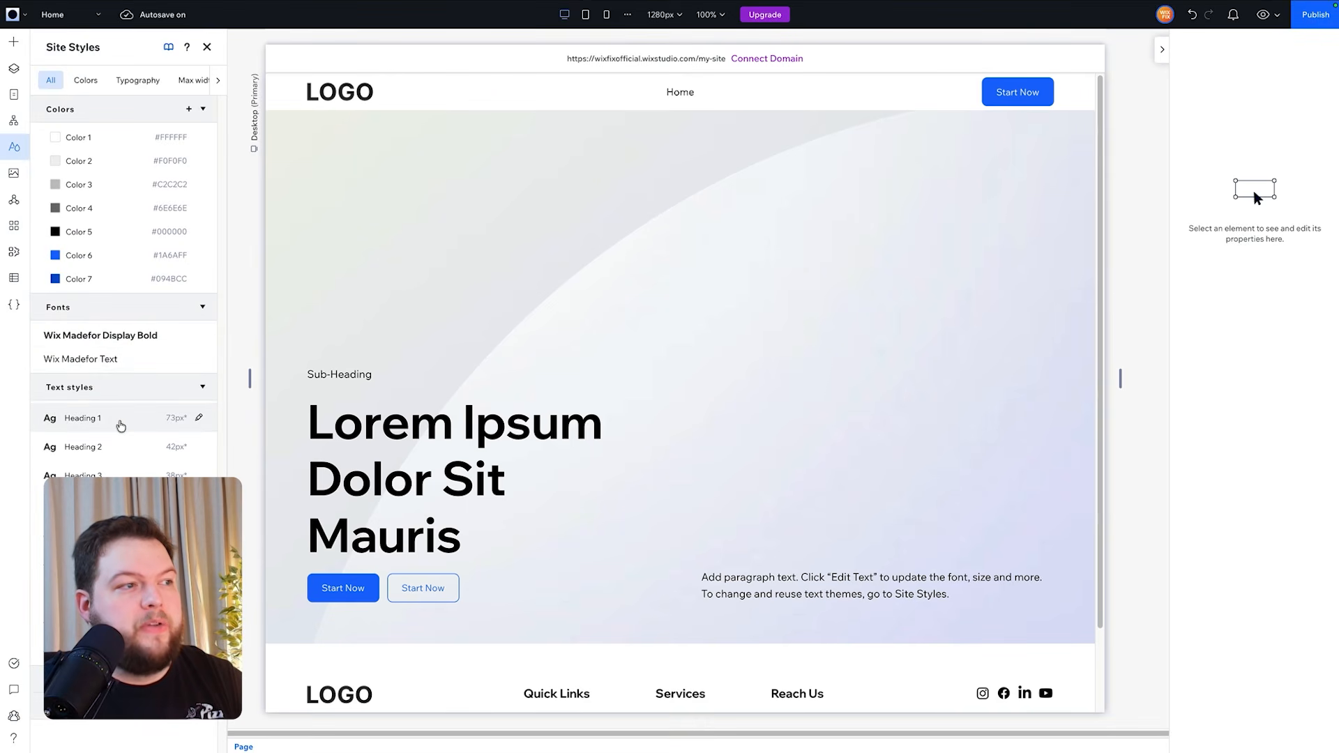
click(120, 422)
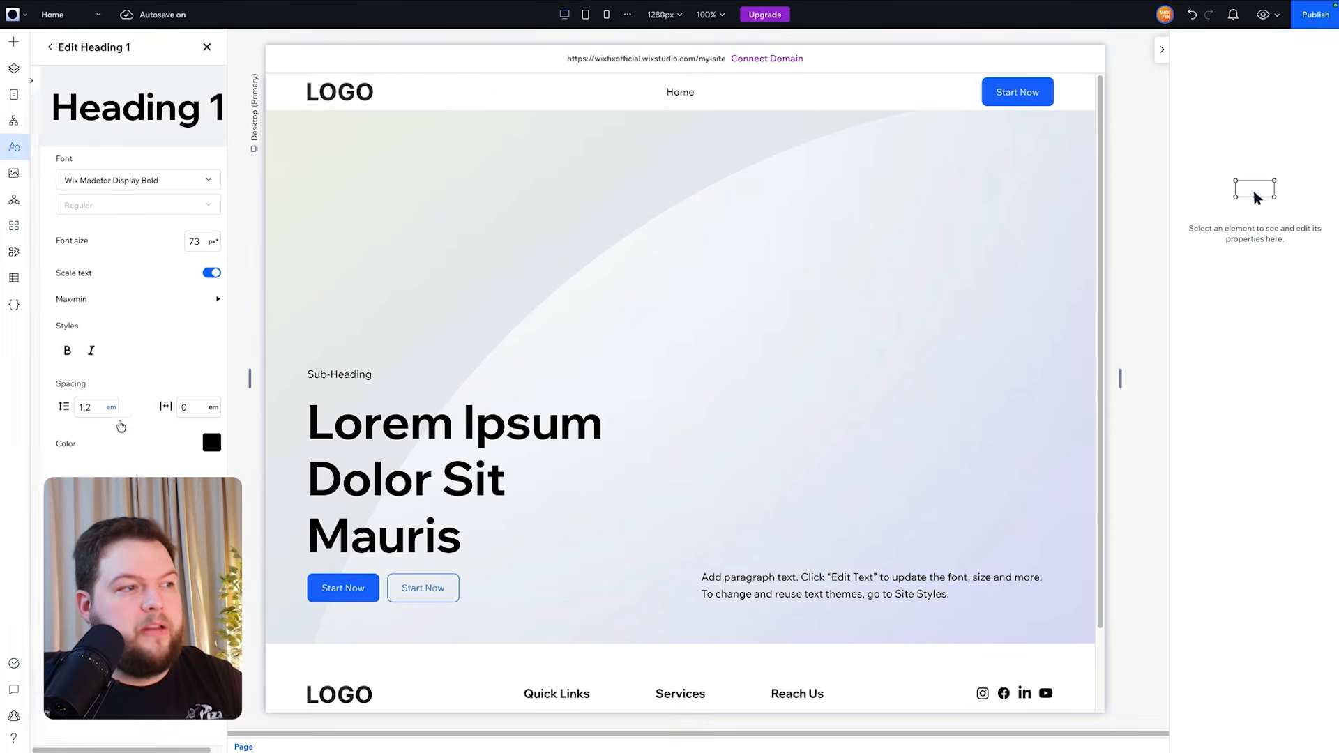
click(120, 302)
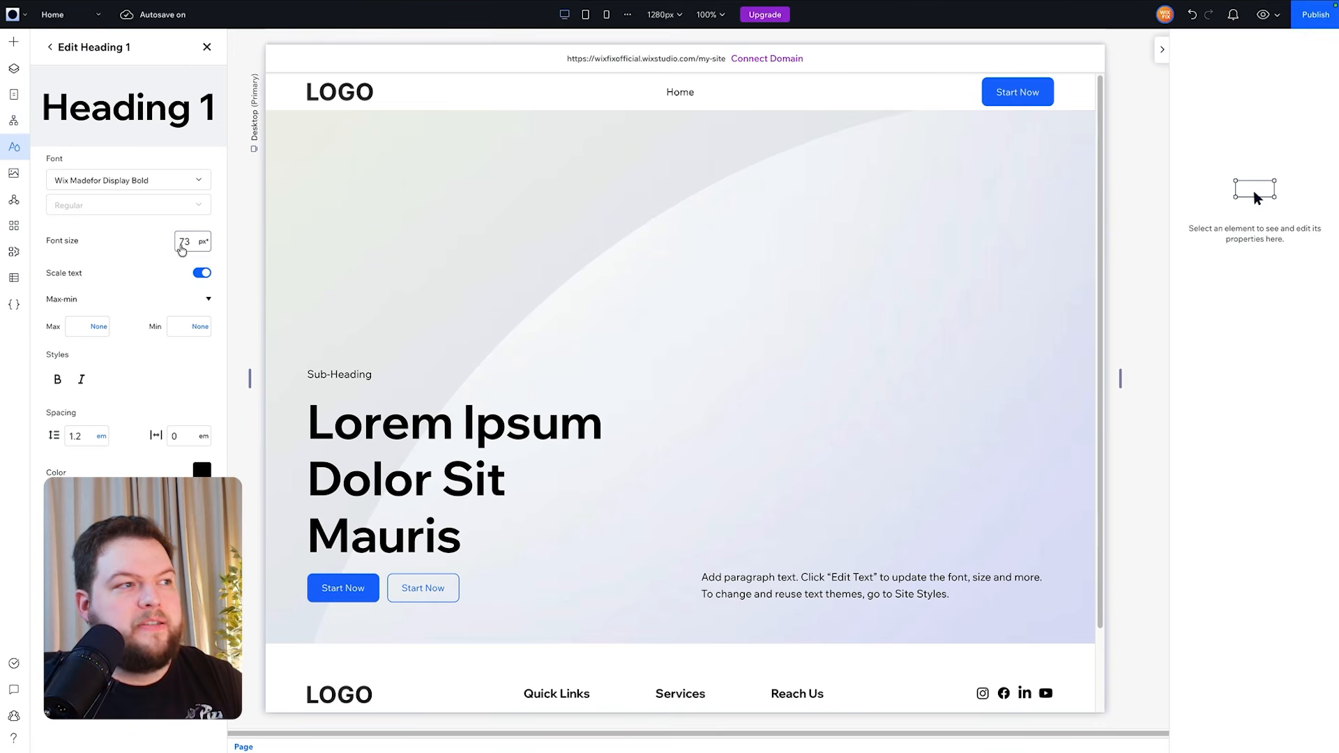
- Import the text styles from the Studio Blocks library into the site's Site Styles
click(51, 49)
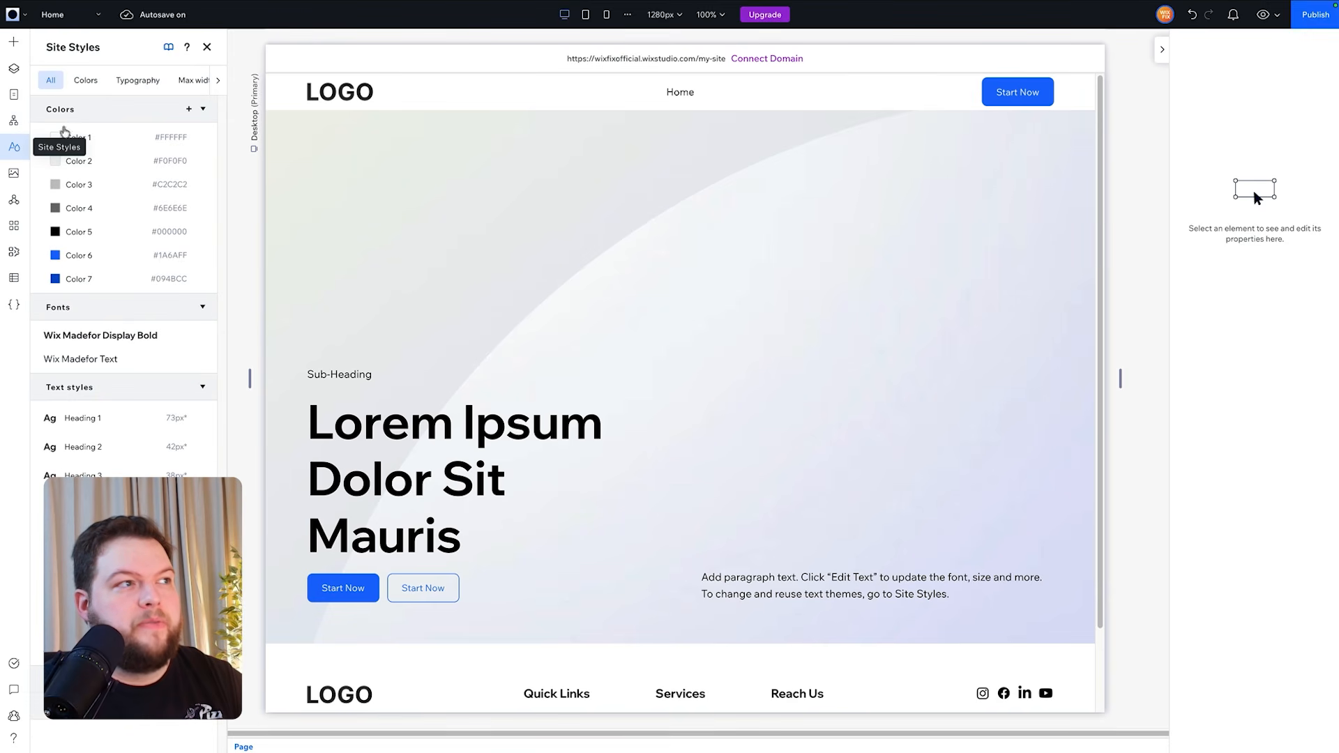
click(170, 49)
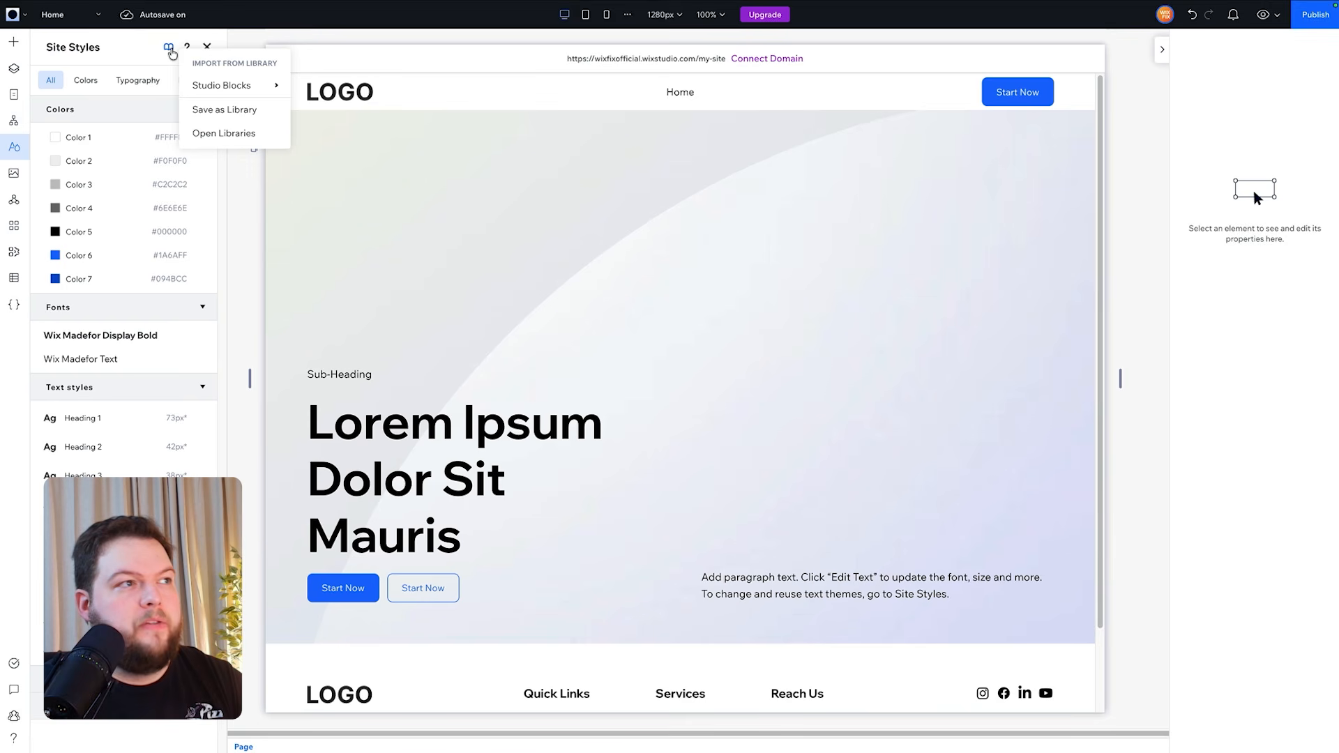
mouse_move(202, 78)
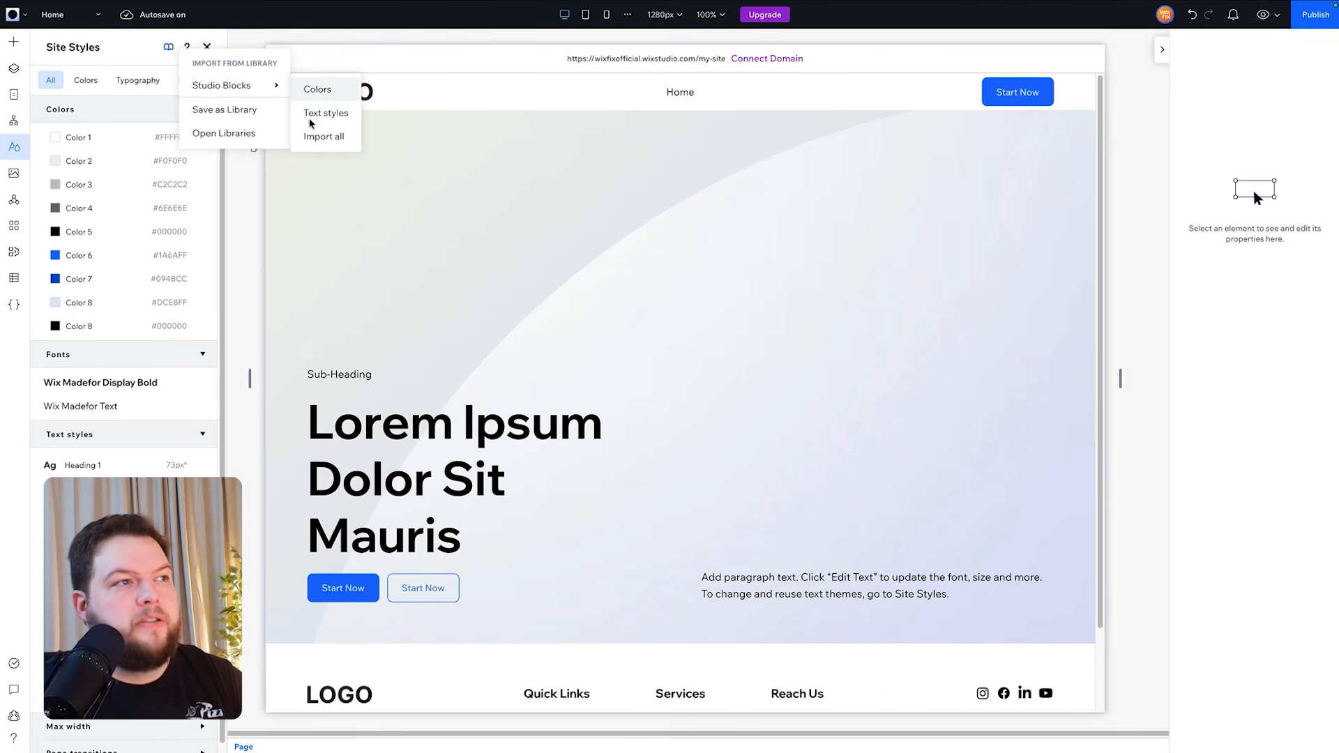
click(326, 137)
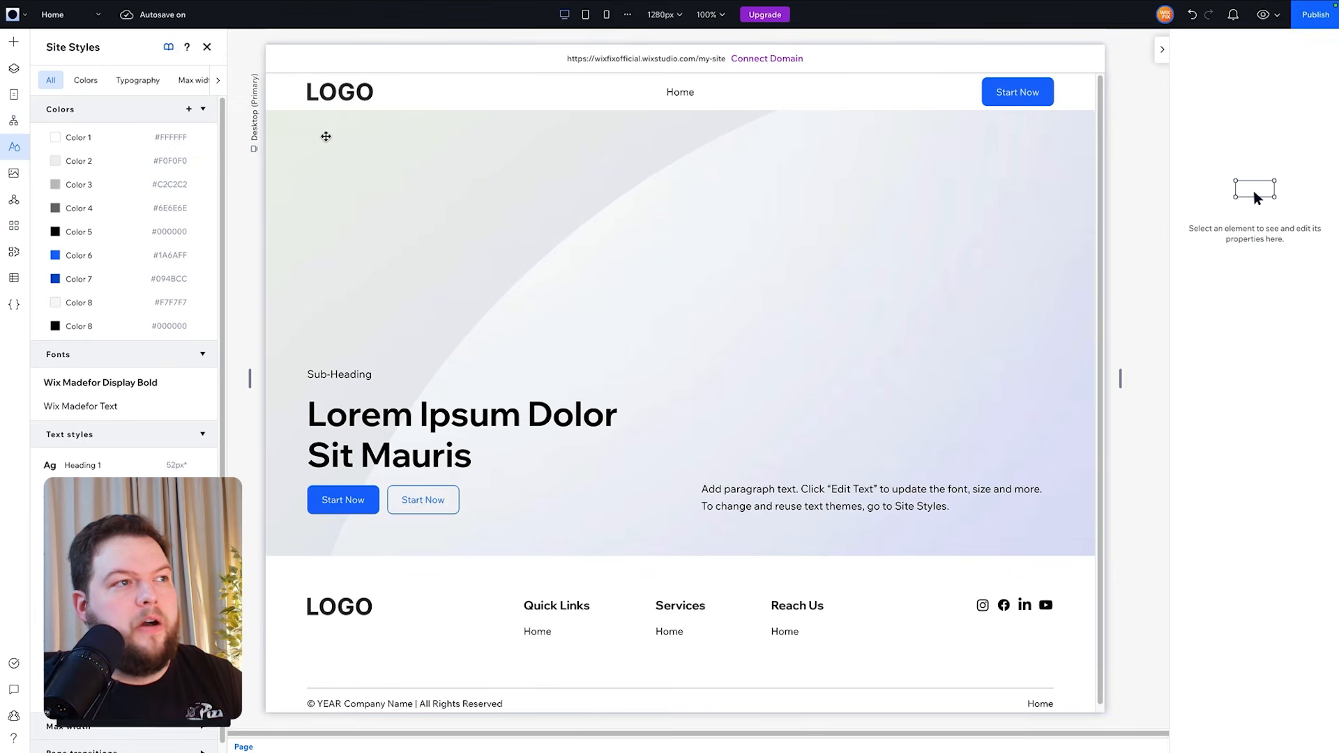
- Open the imported Heading 1 text style to check its size and max-min values, and reopen Site Styles
click(144, 468)
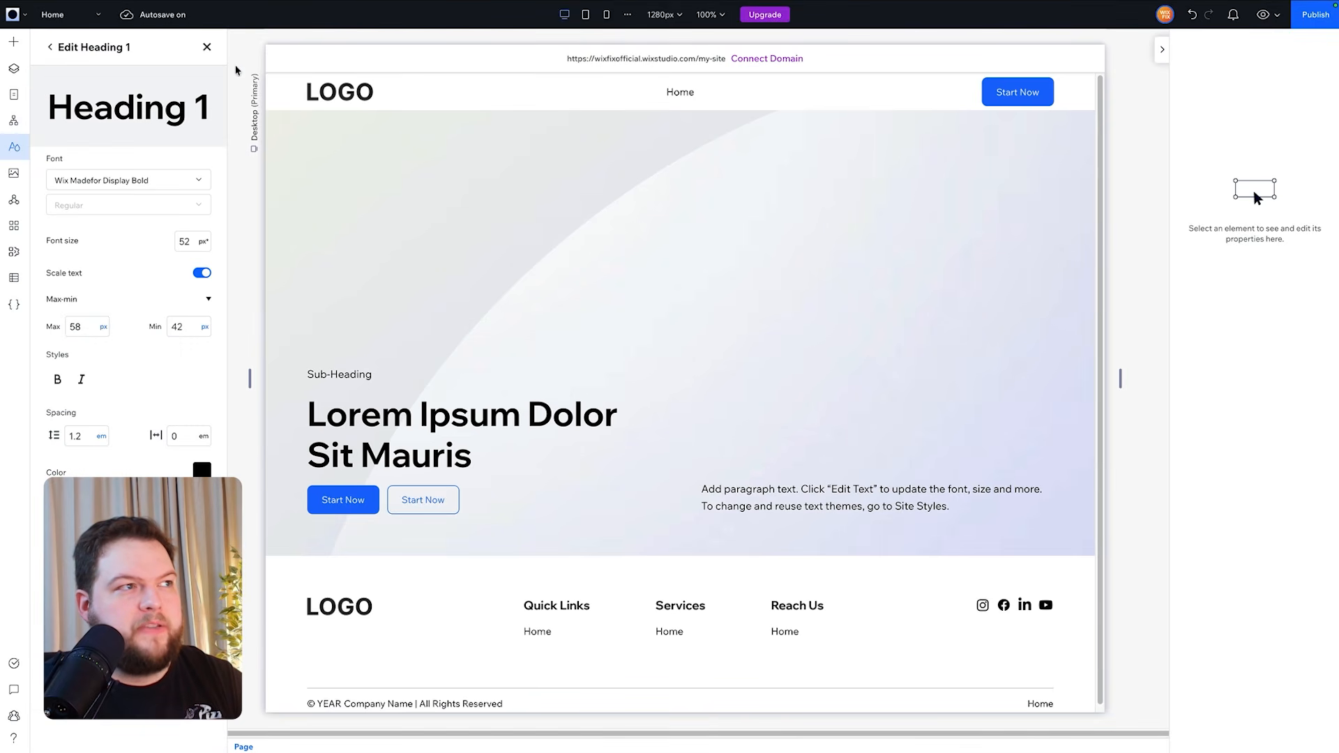
click(207, 47)
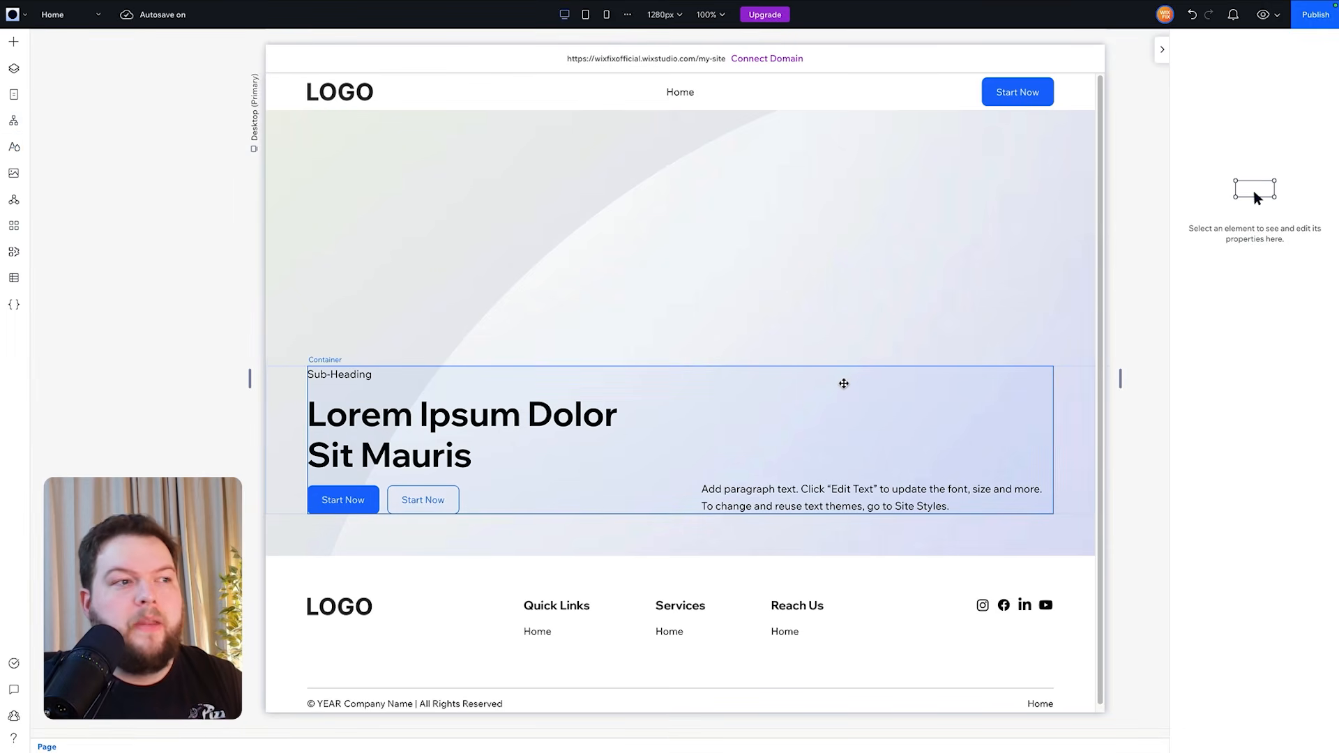
click(13, 149)
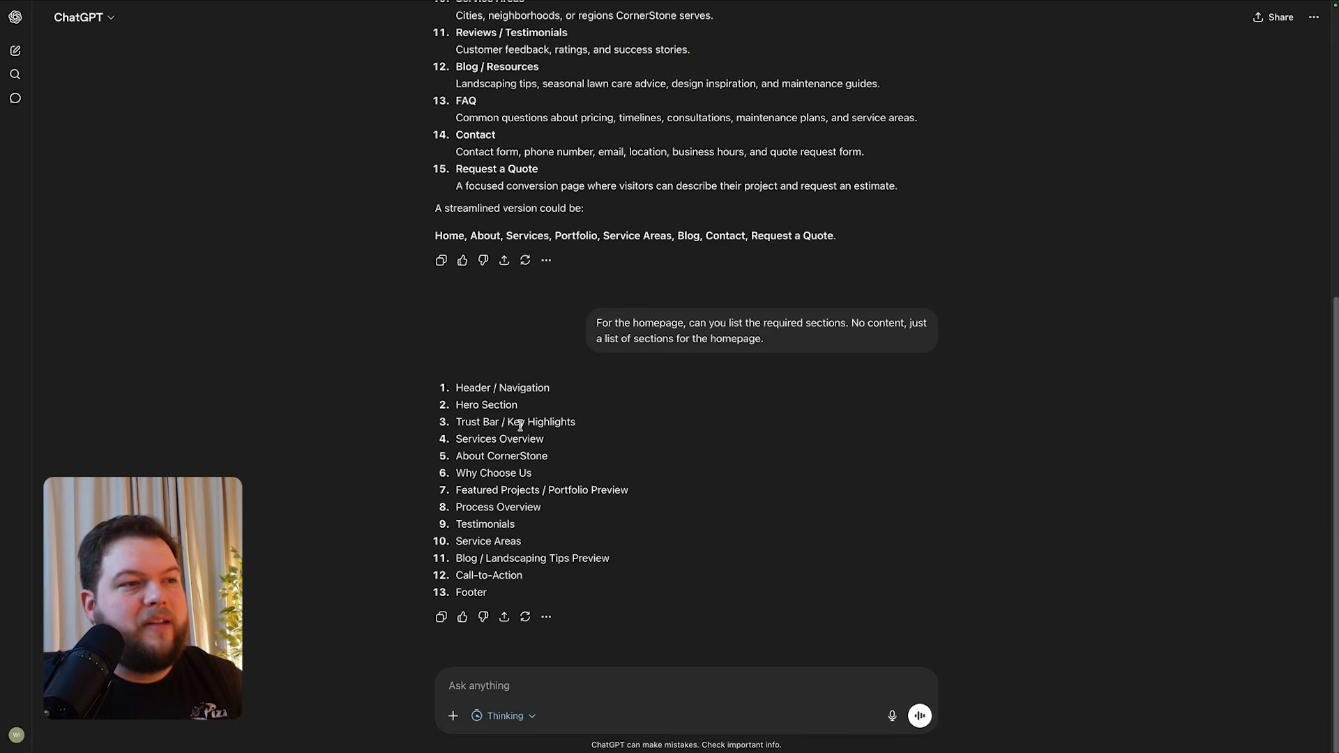
- Highlight the Trust Bar / Key Highlights entry in the ChatGPT section list and browse the Studio Blocks gallery in Notion
triple_click(519, 423)
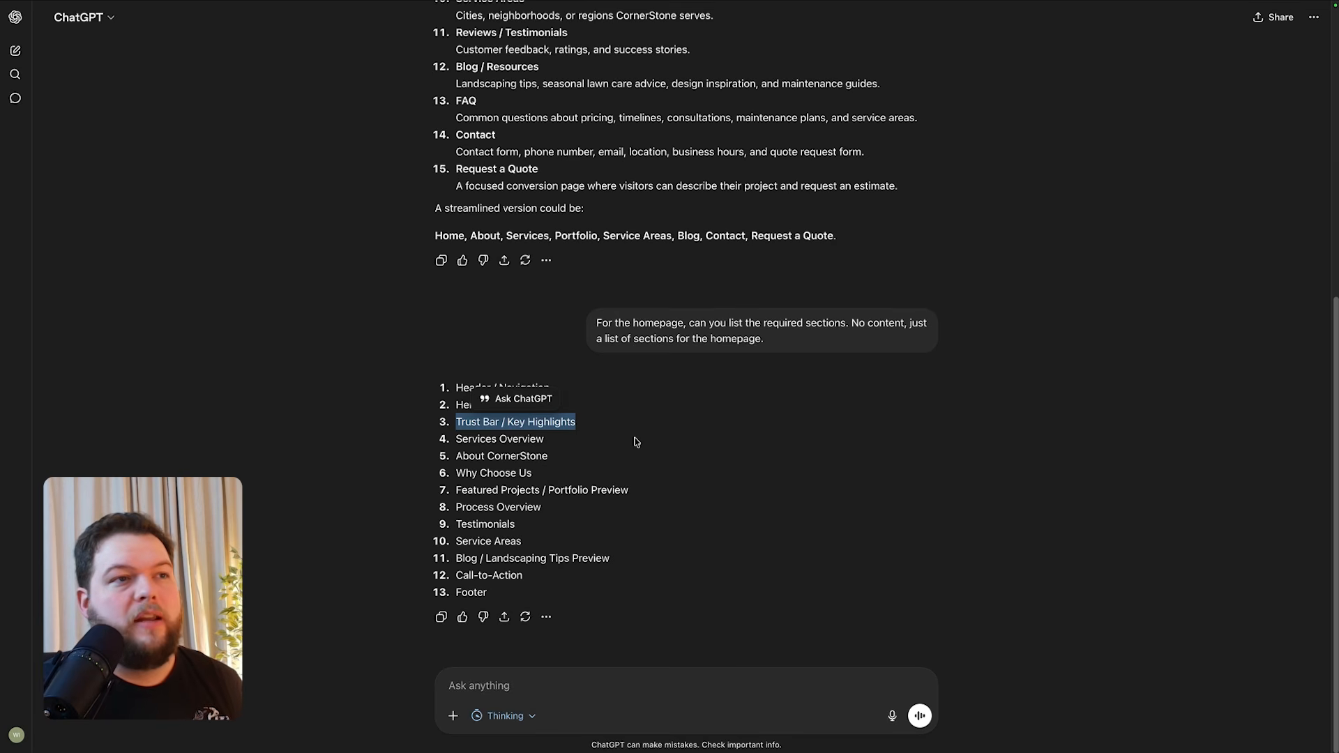
key(ctrl+Left)
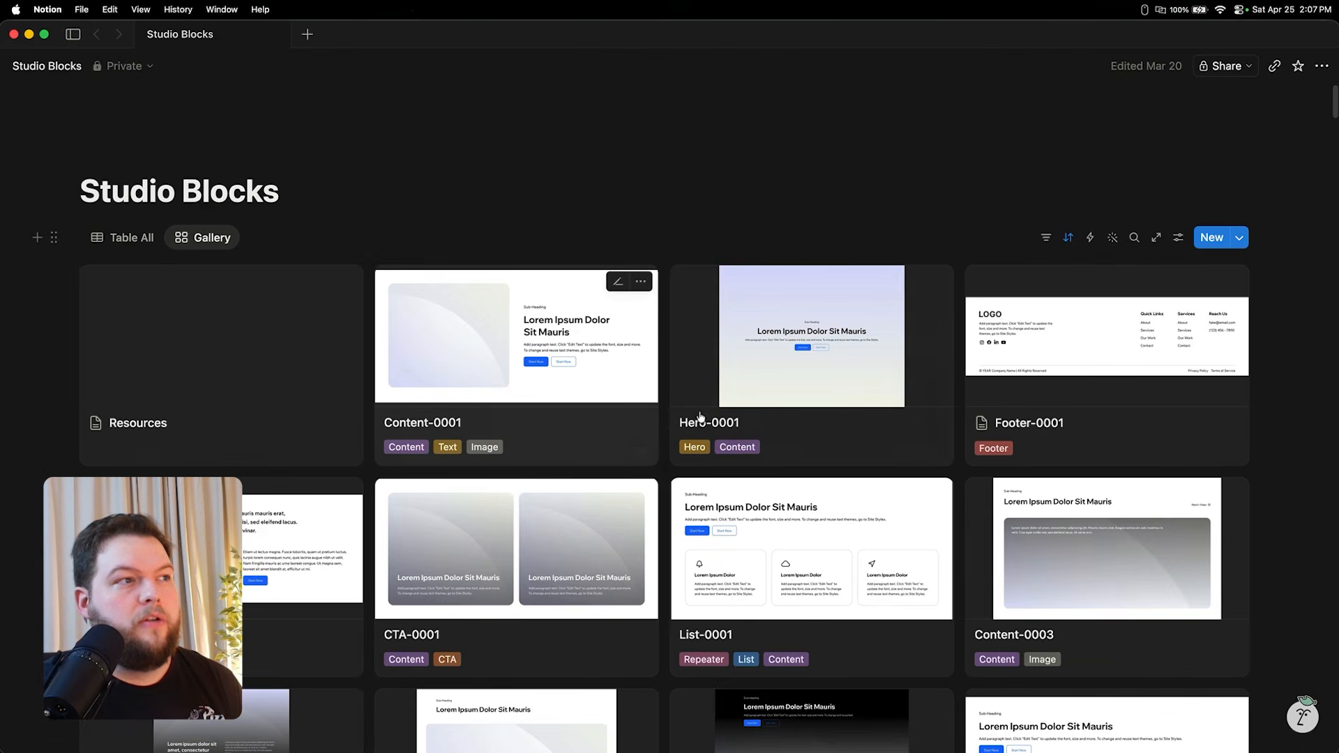
scroll(390, 718, down, 20)
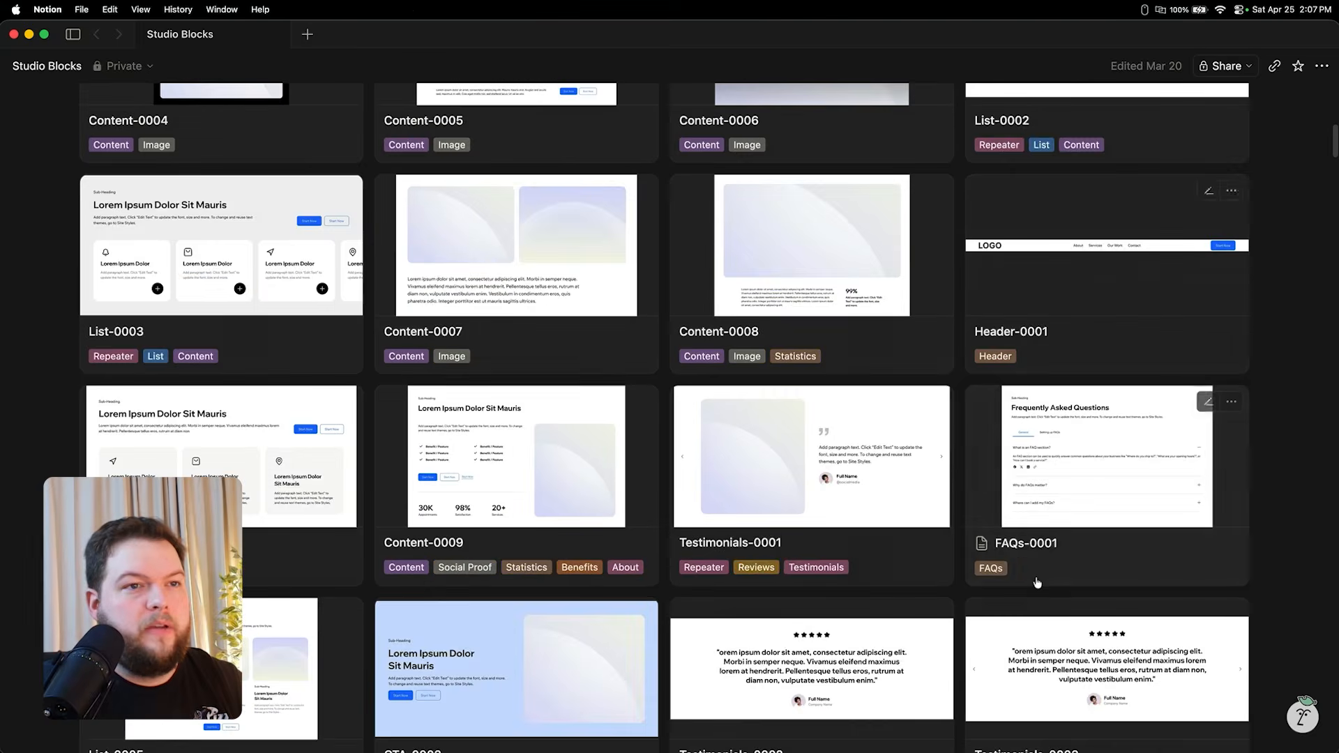
scroll(1032, 571, down, 20)
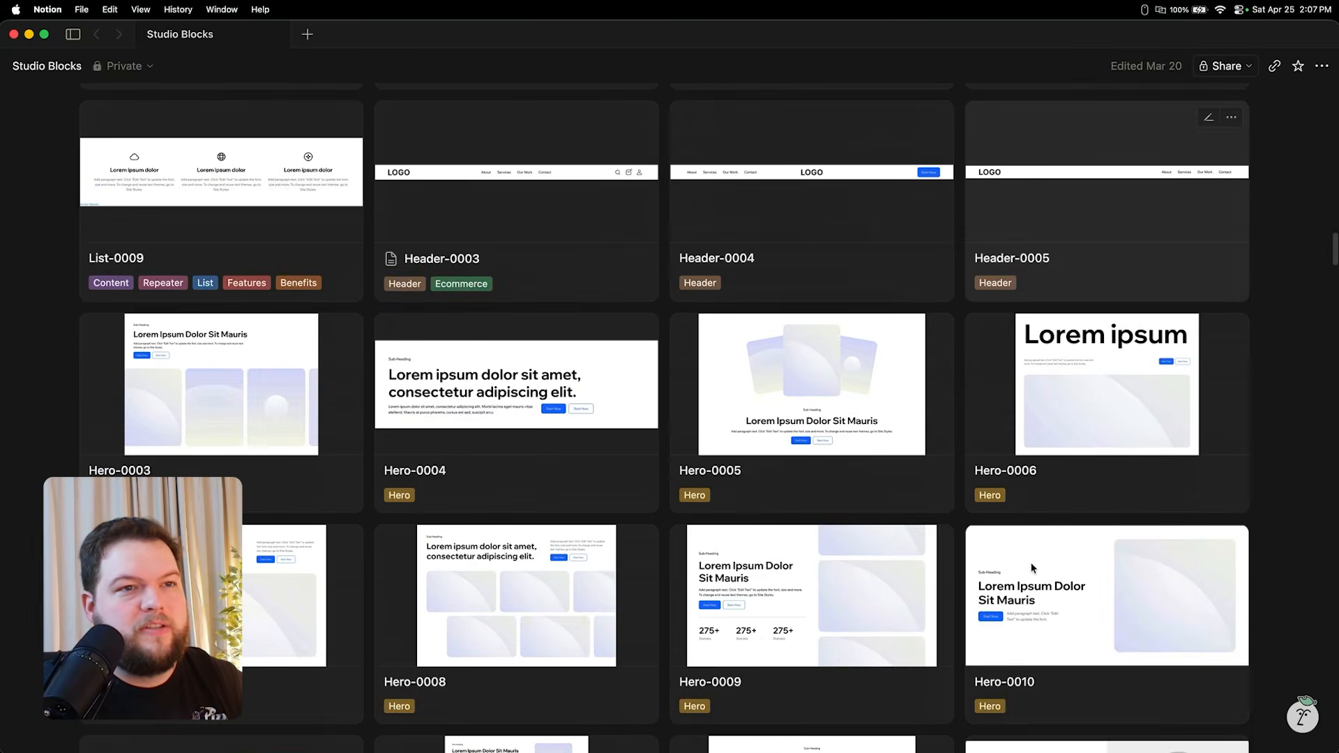
scroll(1031, 561, up, 20)
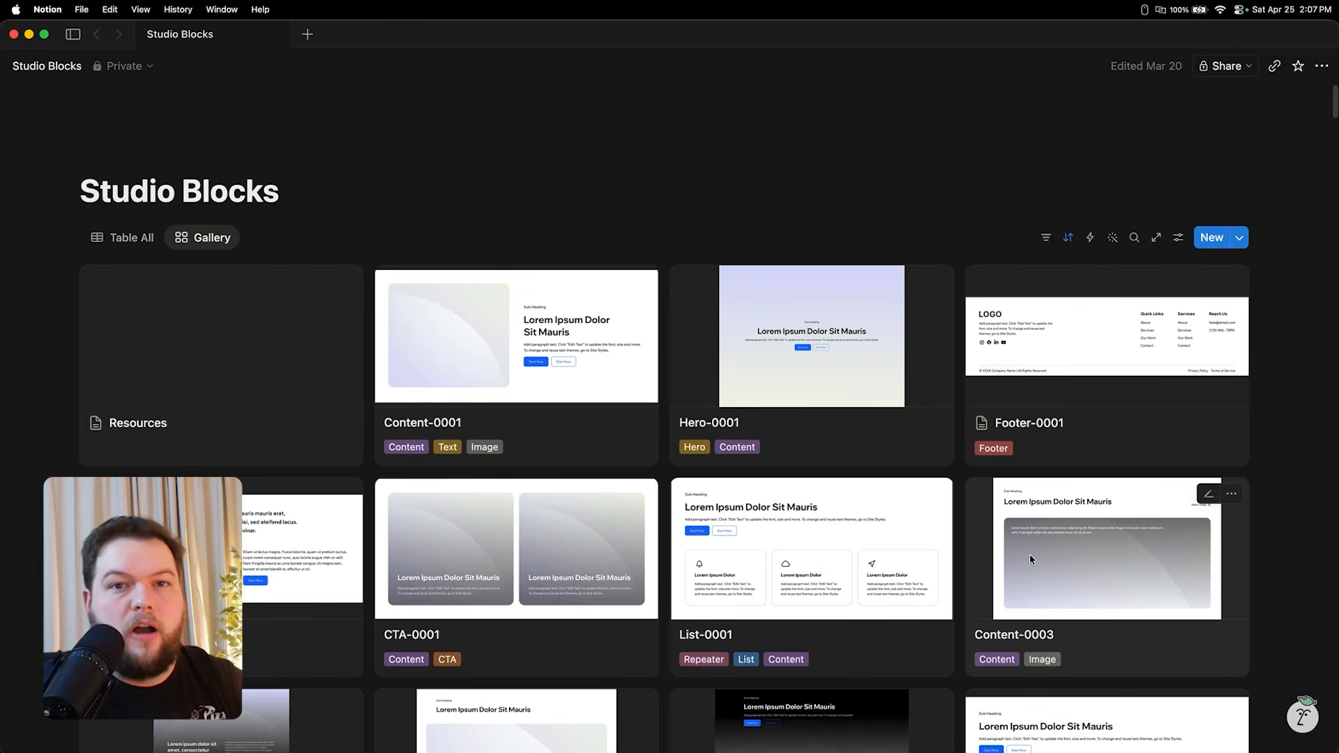
- Search the Studio Blocks gallery for "stat" and browse the matching statistics blocks
click(1128, 244)
text(stat)
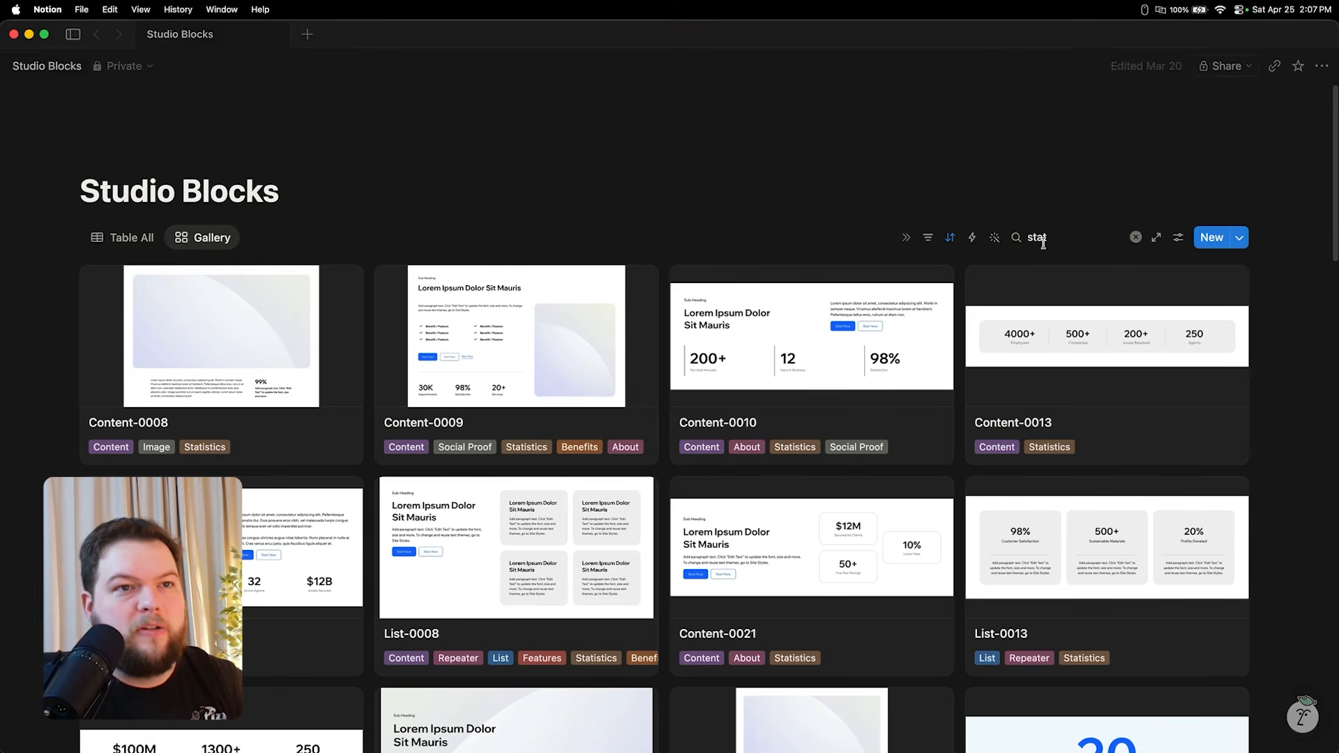
scroll(959, 421, down, 4)
scroll(959, 421, down, 12)
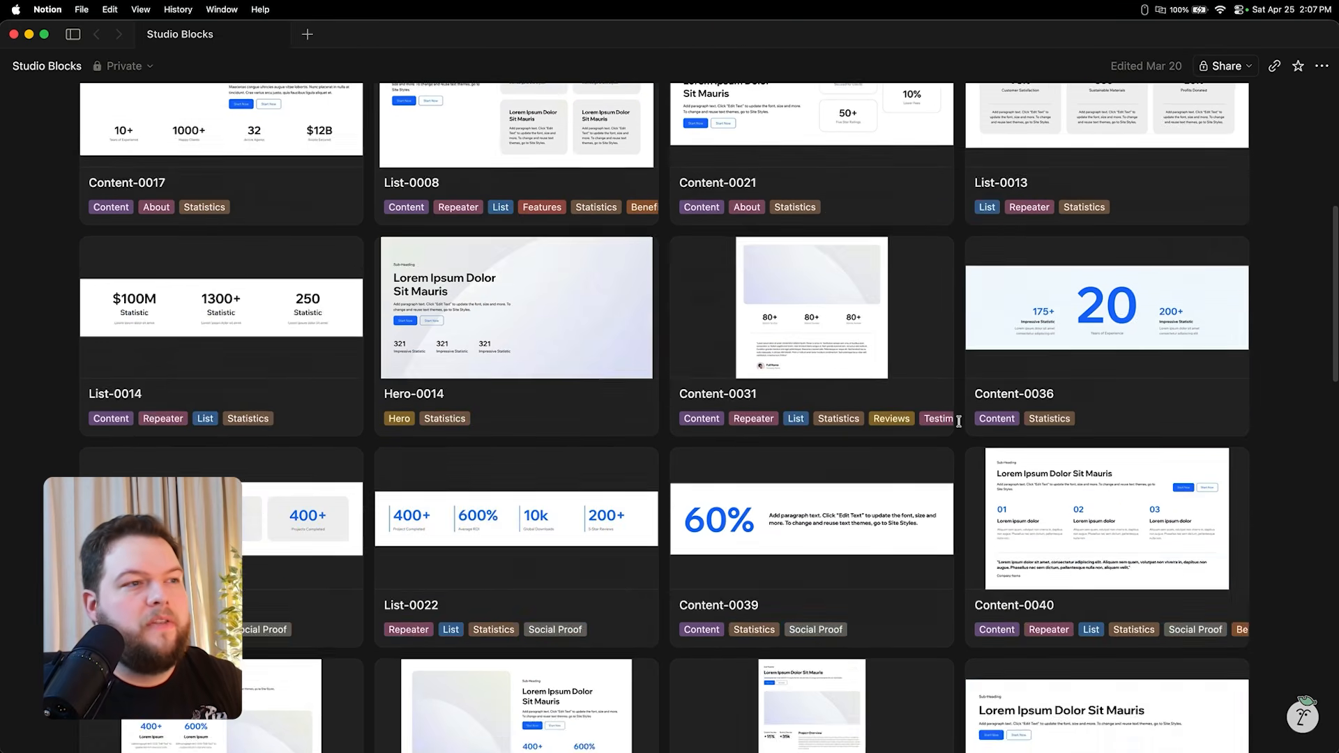
scroll(958, 421, down, 5)
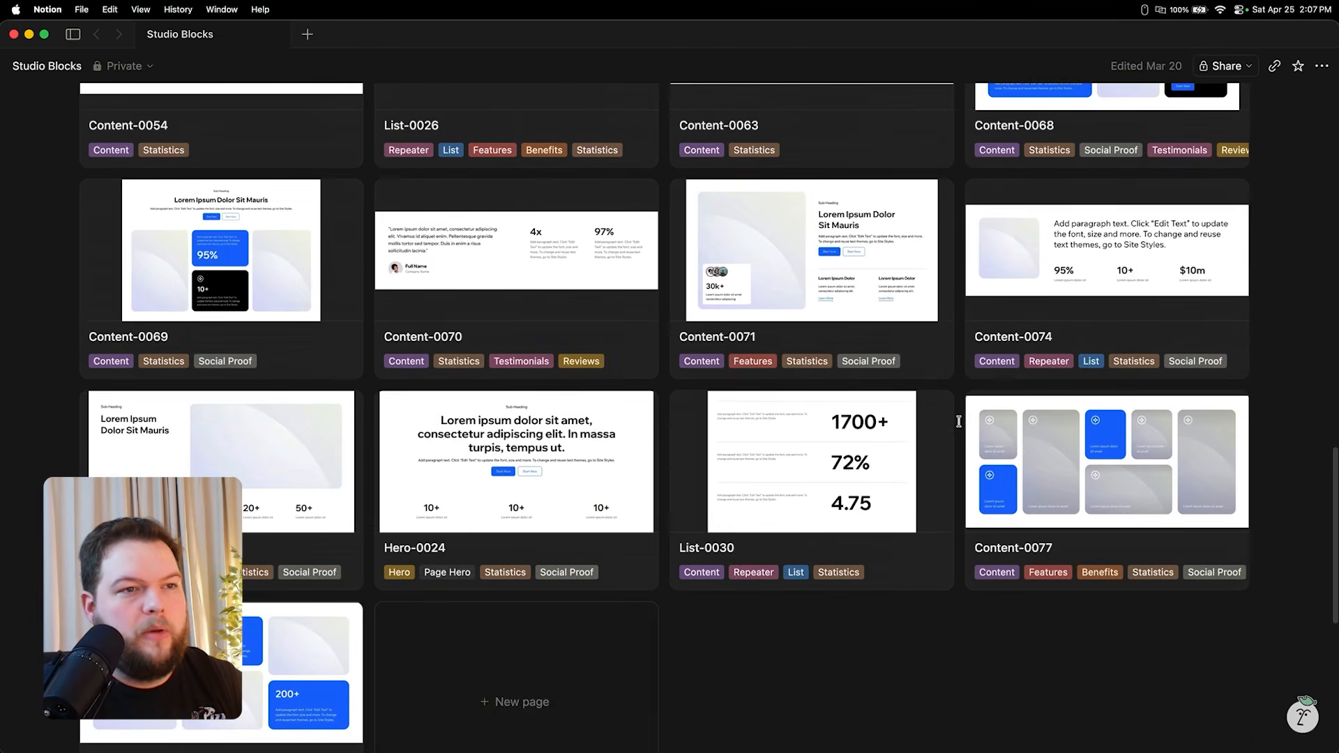
scroll(959, 421, up, 20)
scroll(959, 421, down, 1)
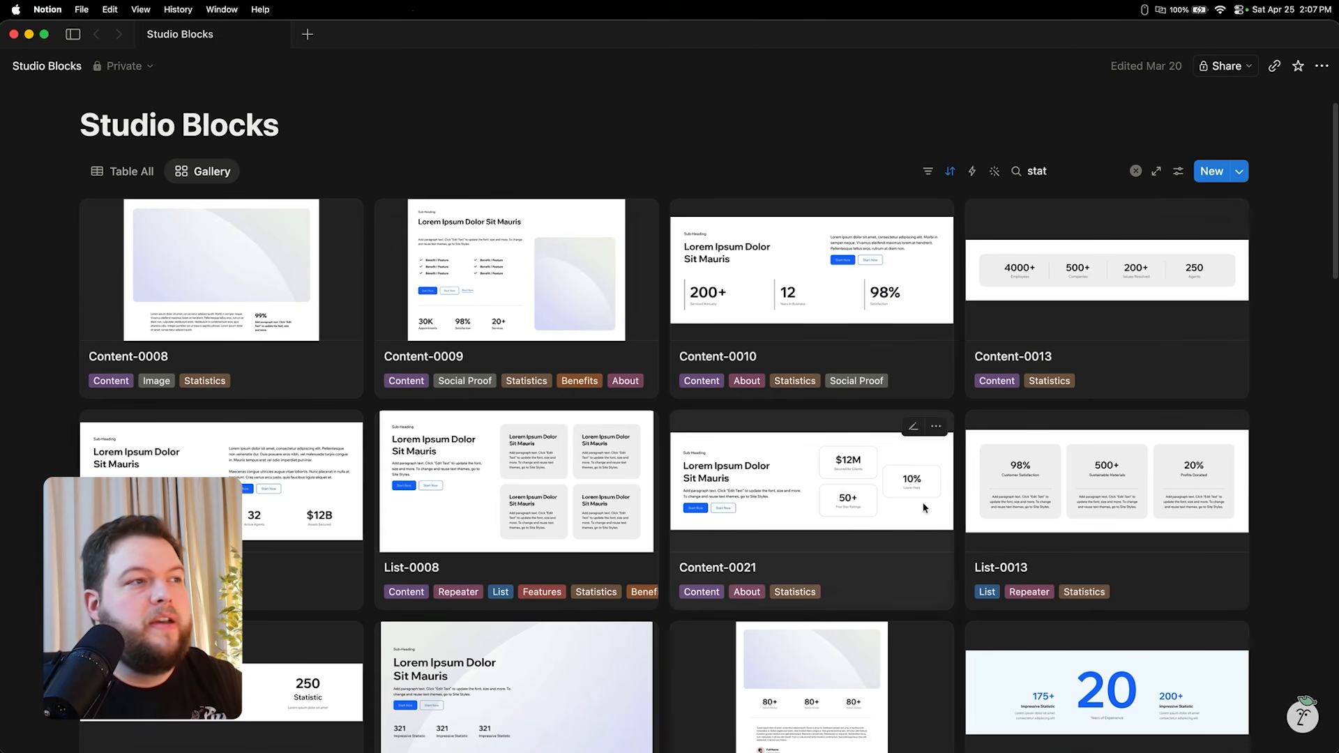
scroll(900, 424, down, 12)
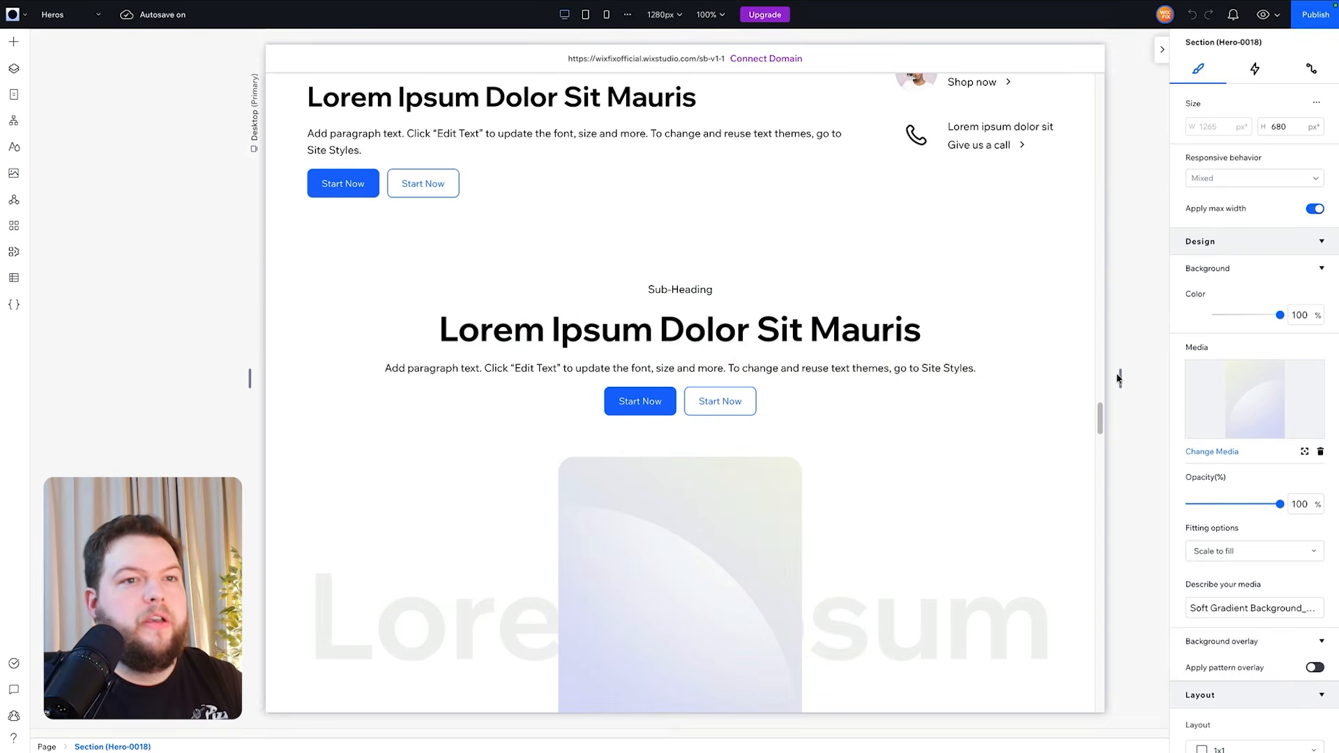
- Open the Content-0068 statistics block from the gallery in the Studio Blocks library site
click(1138, 366)
scroll(394, 329, down, 10)
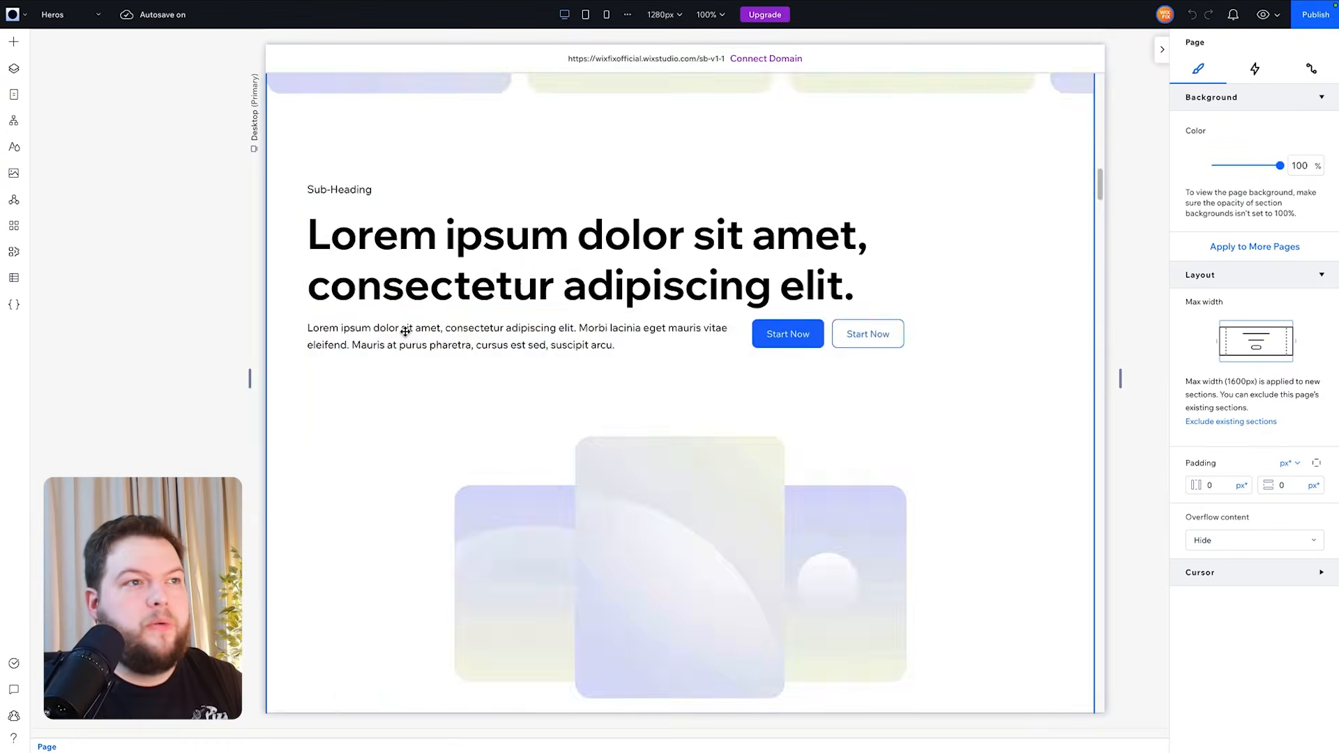
scroll(405, 332, up, 5)
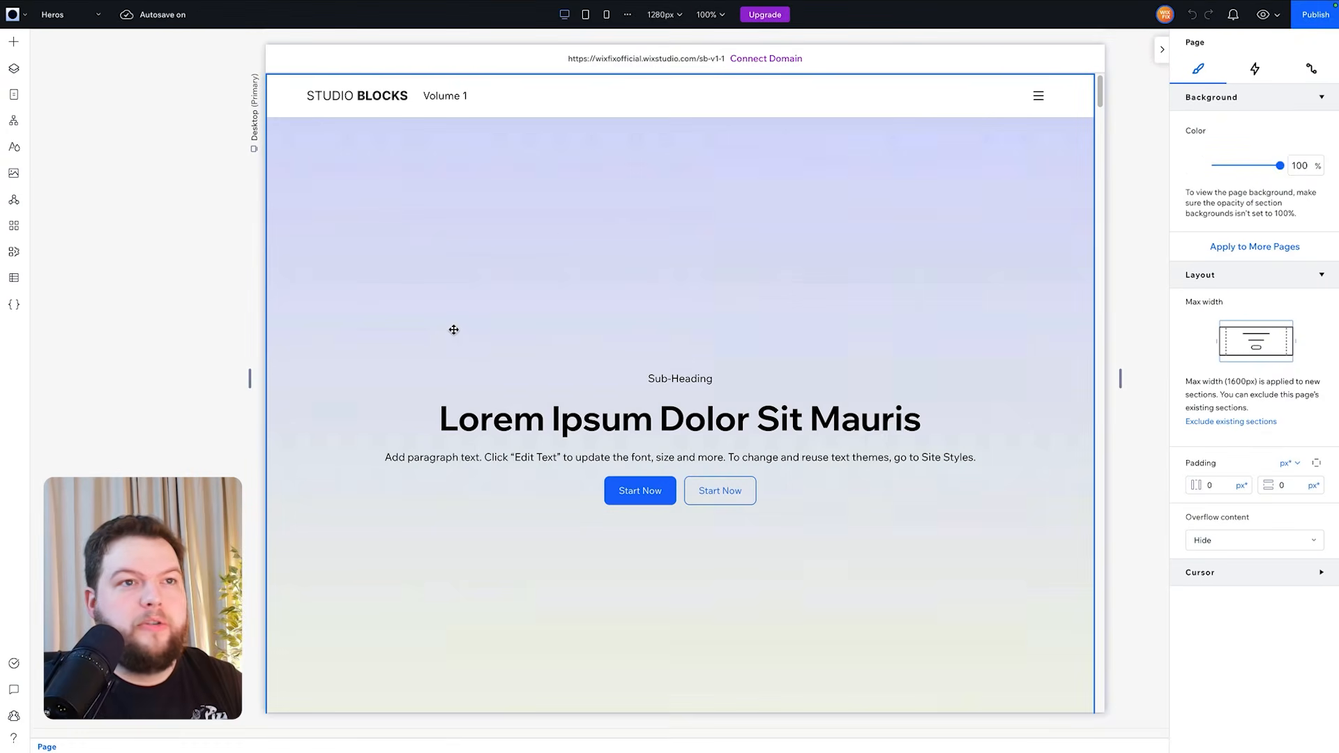
- Select the Content-0063 statistics section on the library's Content (51 - 83) page
click(68, 17)
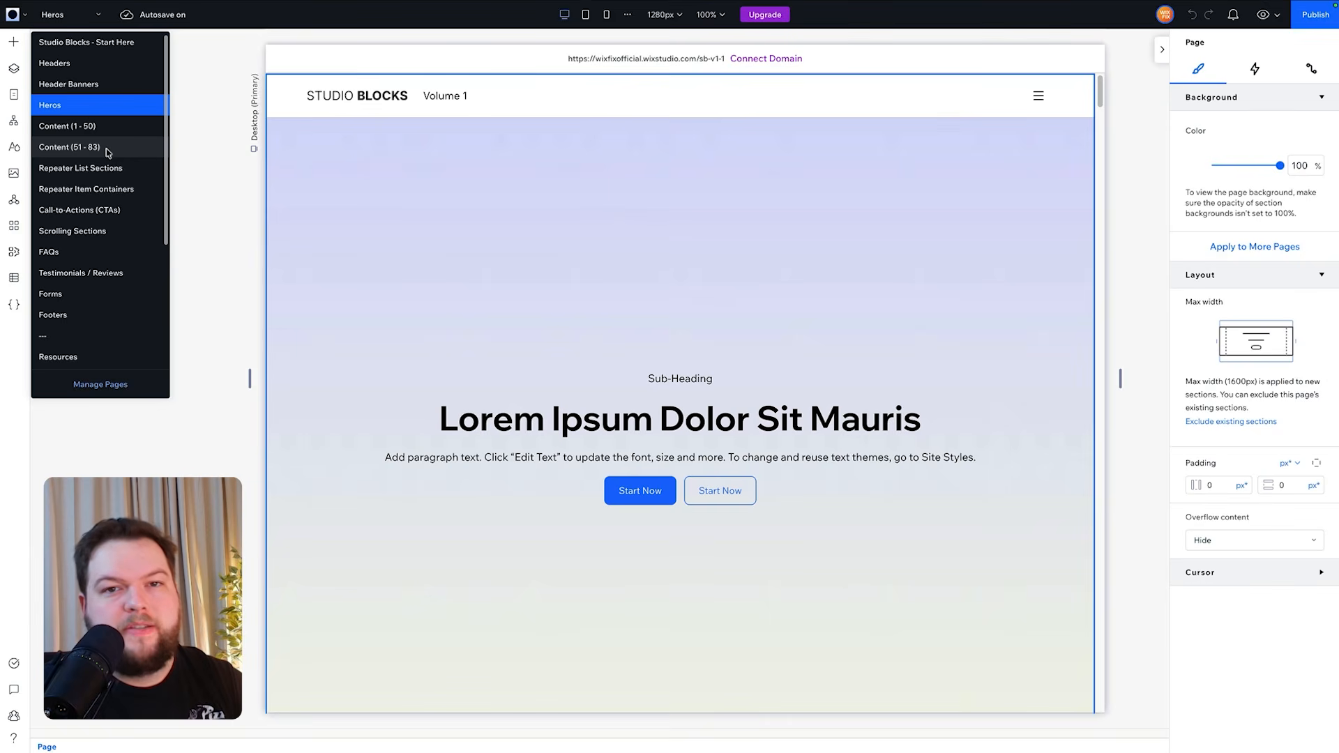
click(69, 148)
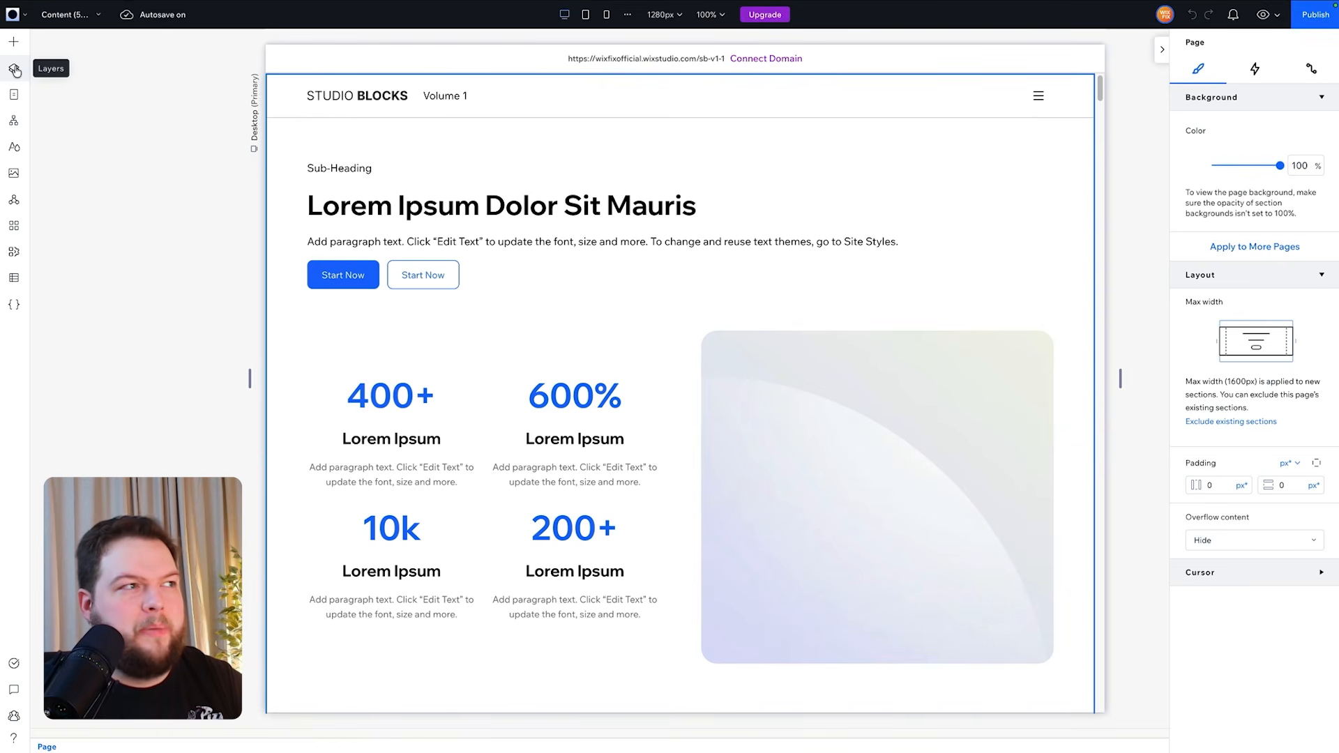
click(14, 69)
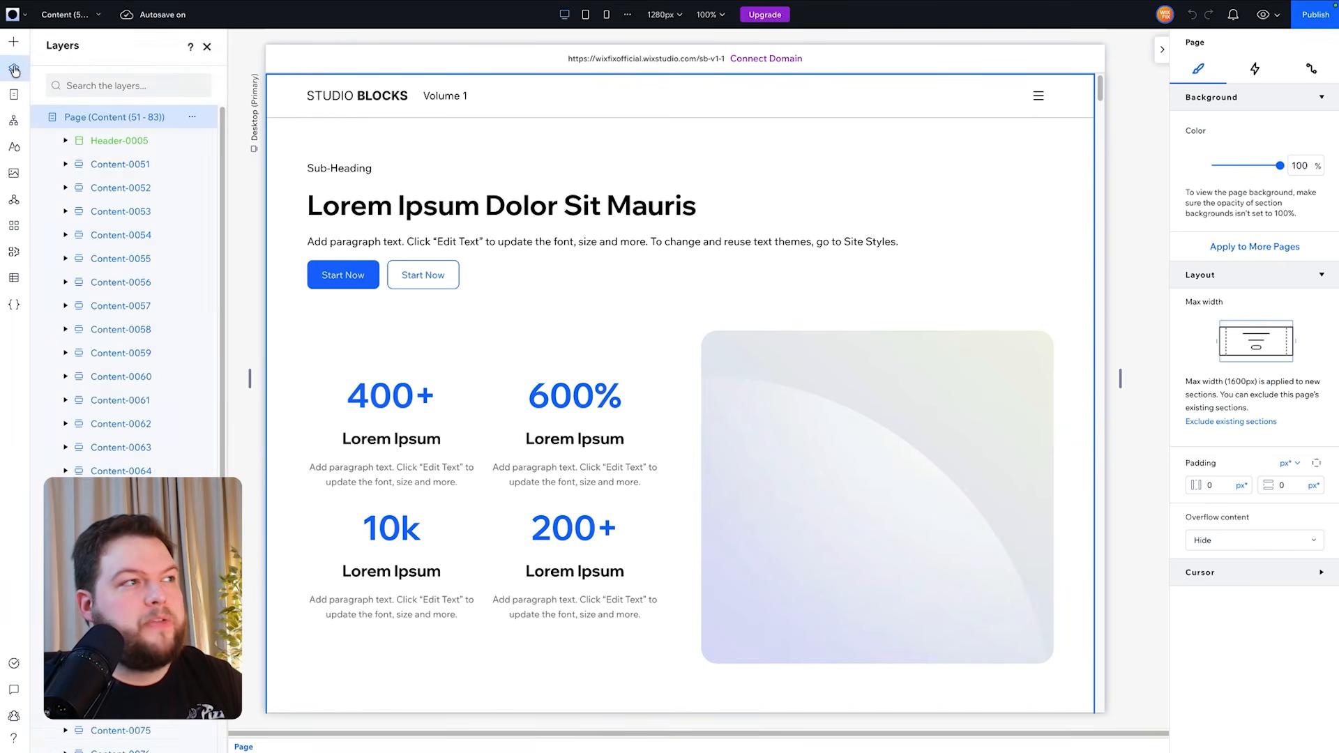
scroll(146, 295, down, 1)
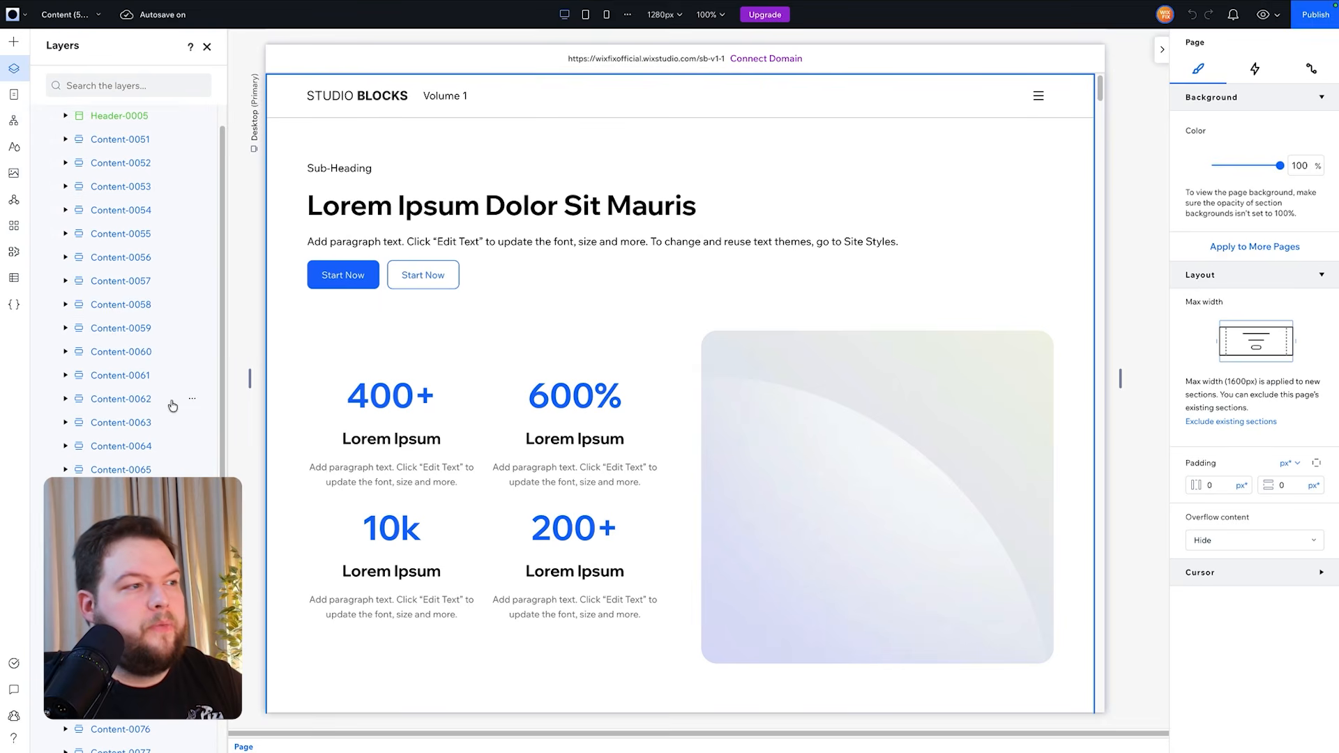
click(111, 428)
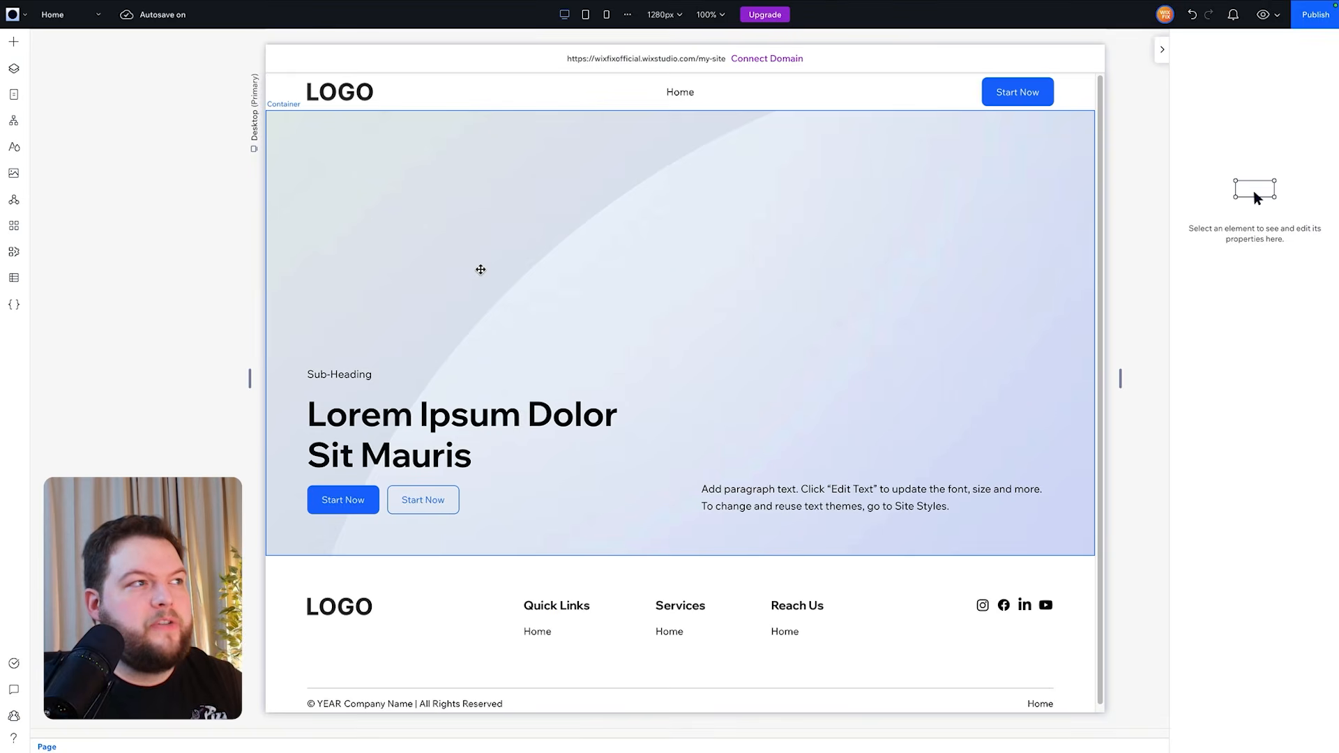
- Paste the Content-0063 section below the hero section on the site's Home page
click(480, 270)
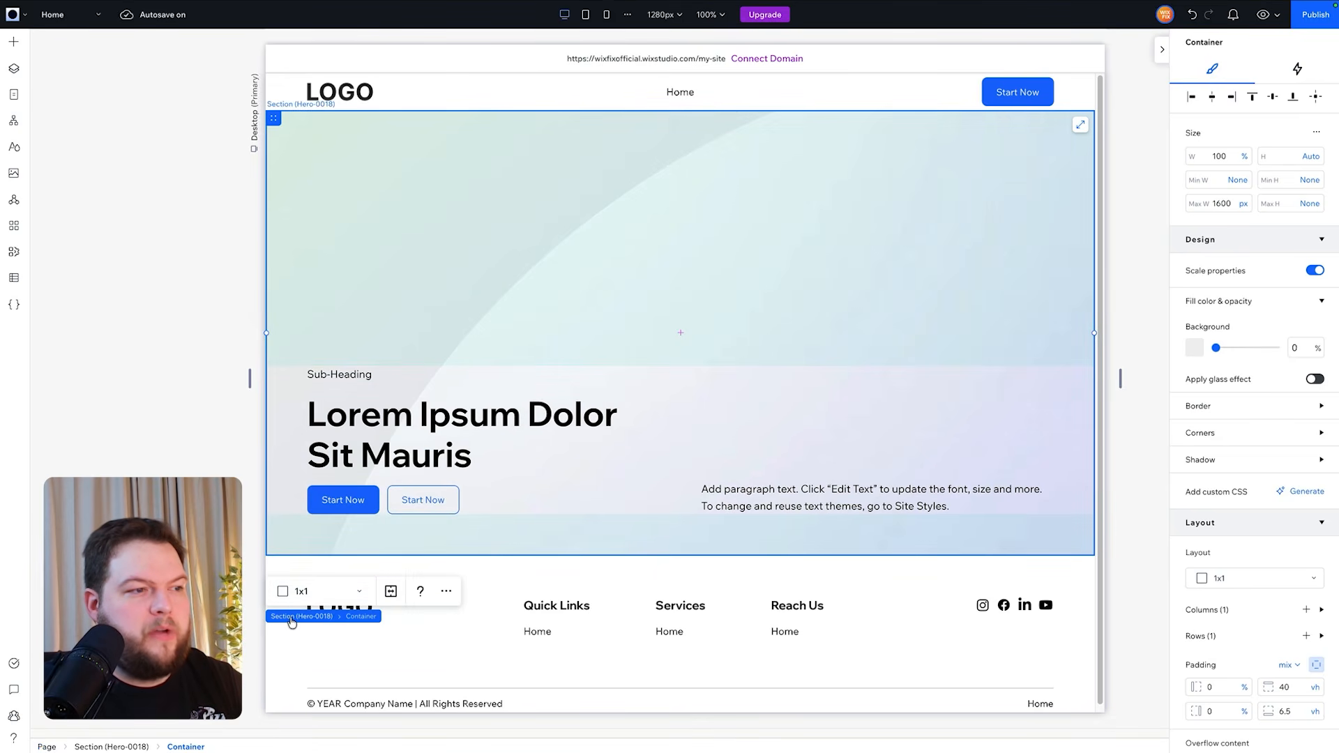
click(292, 617)
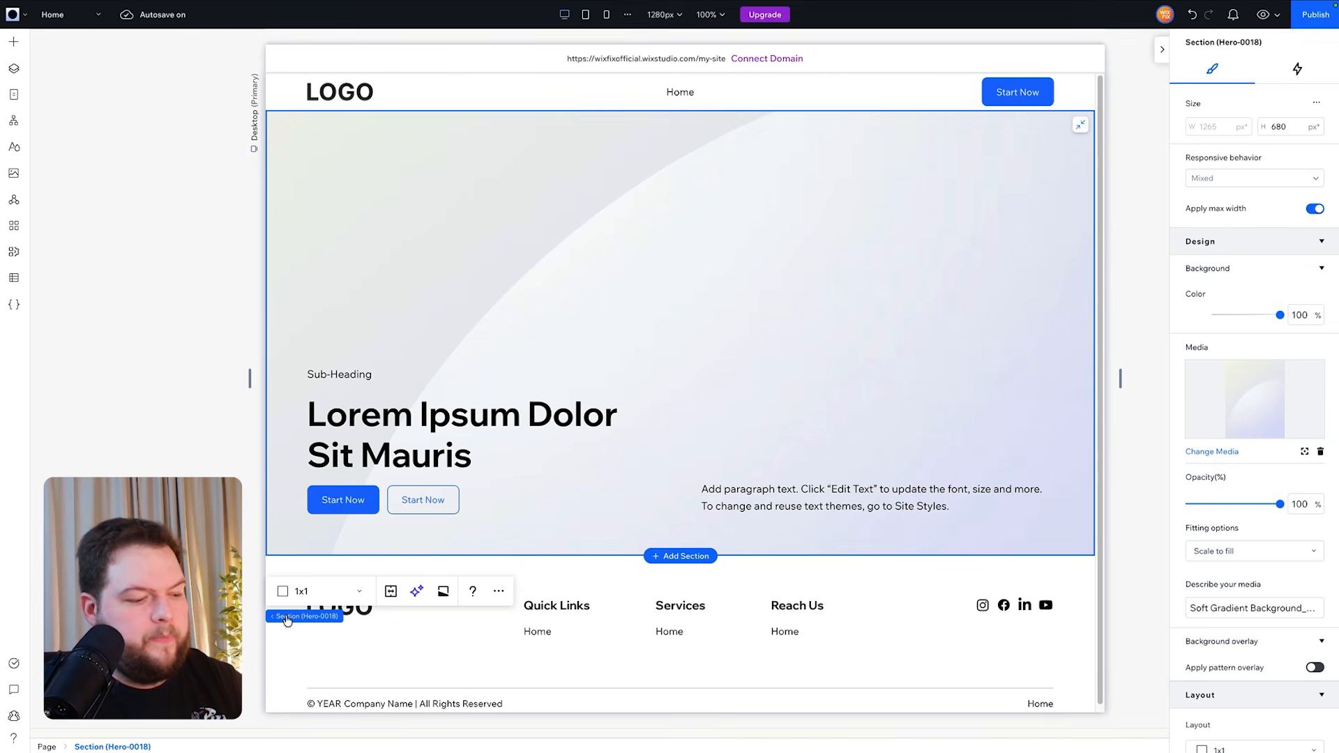
click(13, 69)
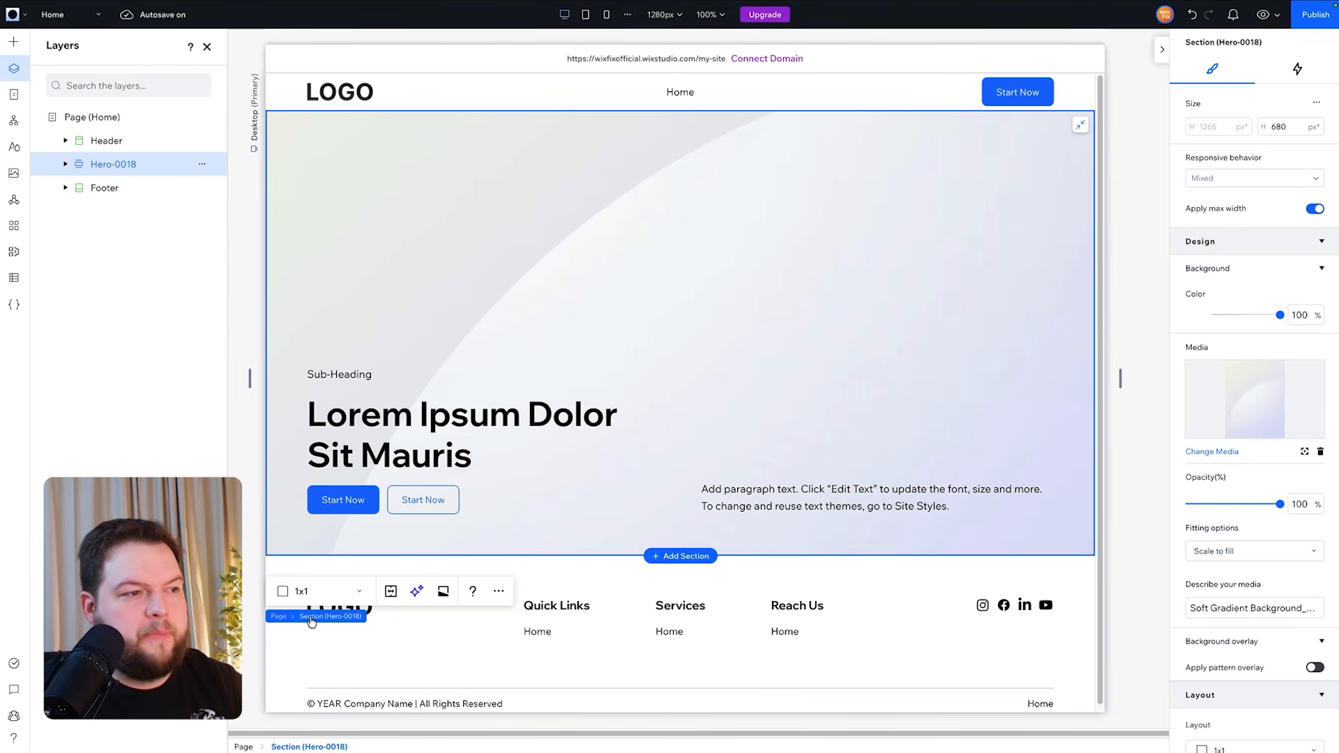
key(super+v)
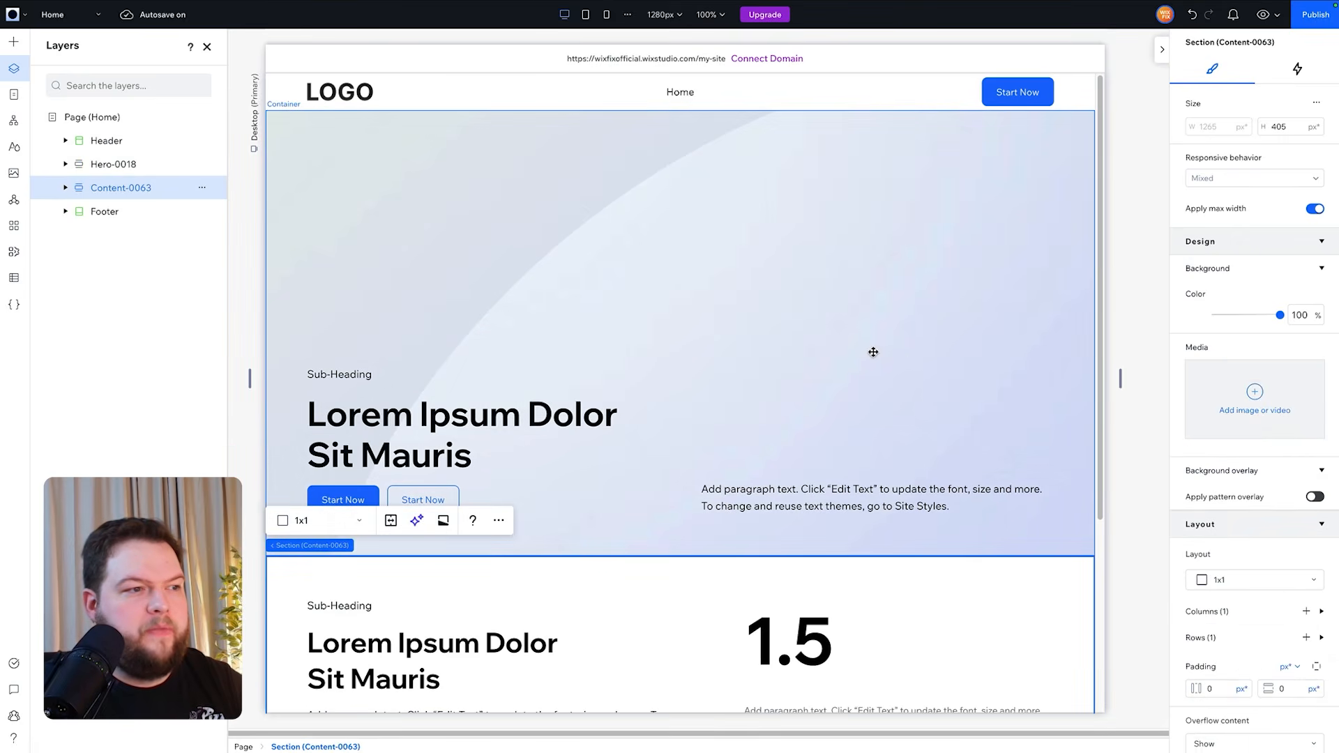
- Copy the List-0011 card section from the library's Repeater List Sections page and paste it below Content-0063 on the Home page
scroll(992, 373, down, 4)
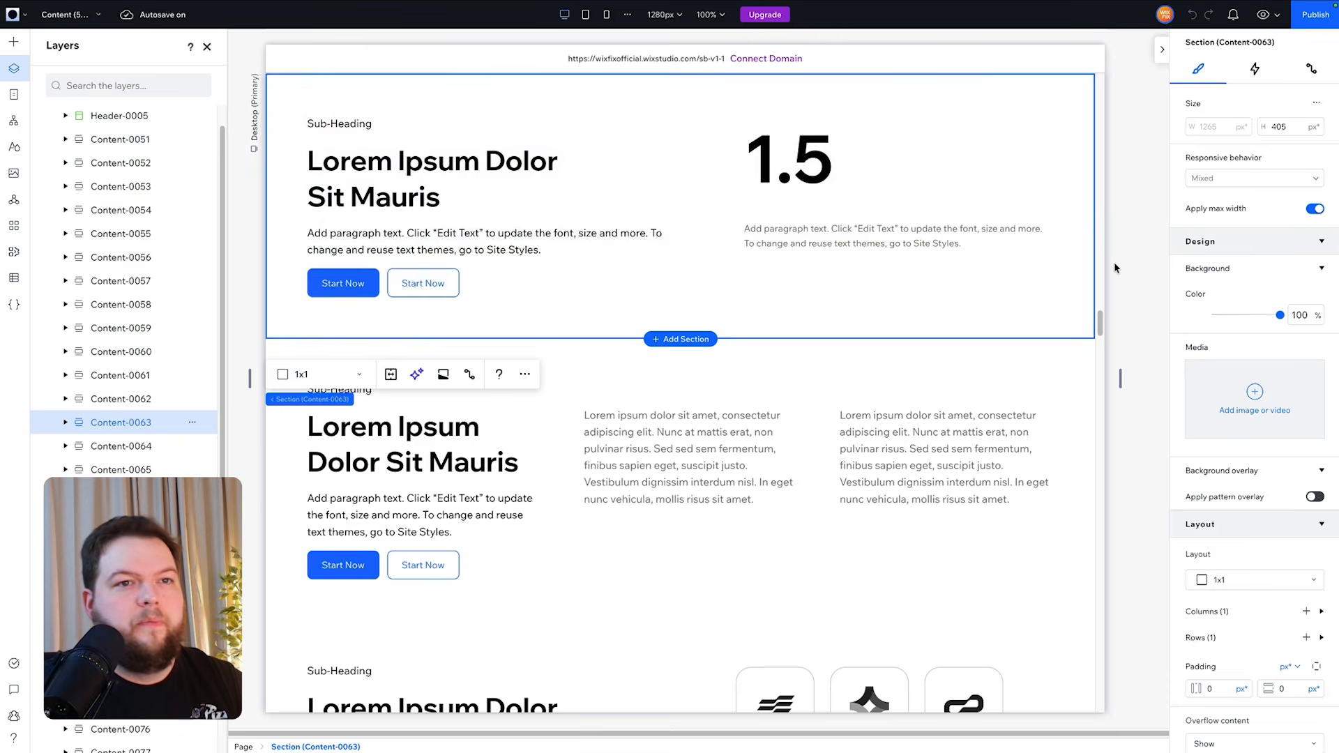
click(1127, 290)
scroll(1128, 290, down, 8)
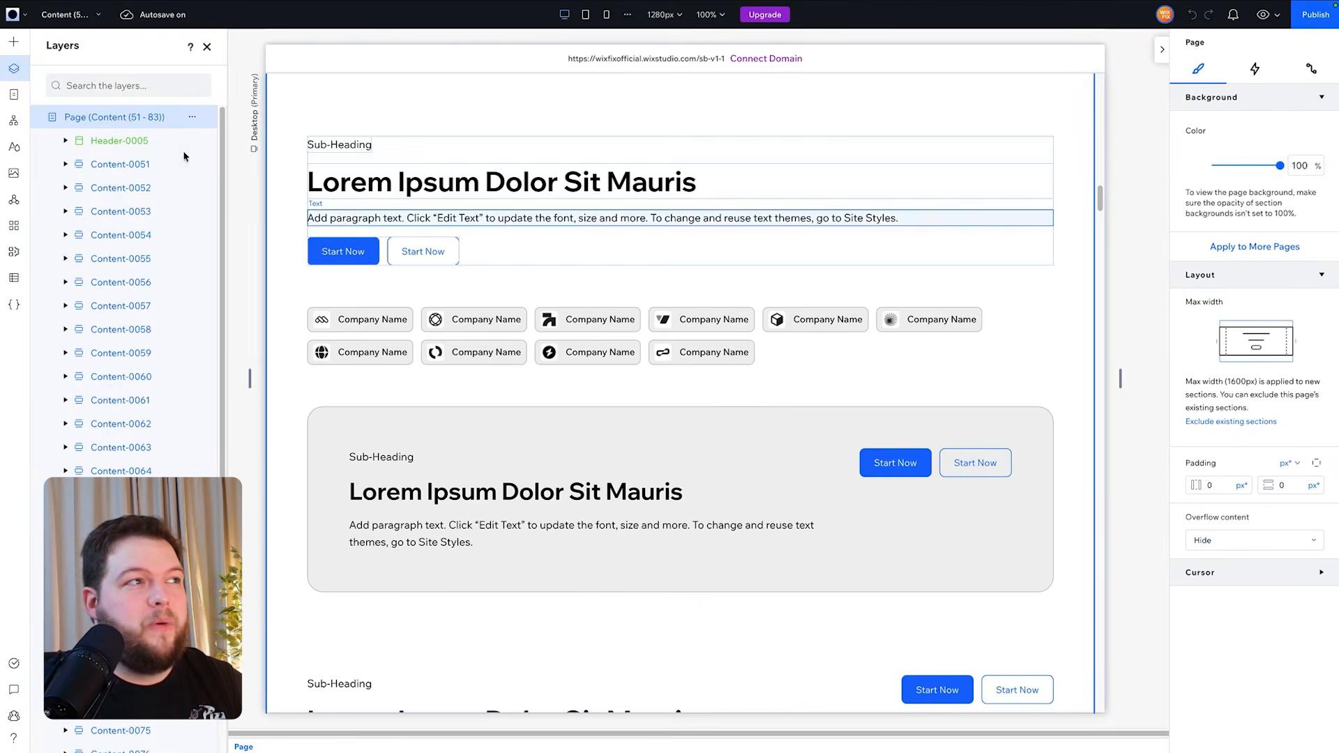
click(77, 17)
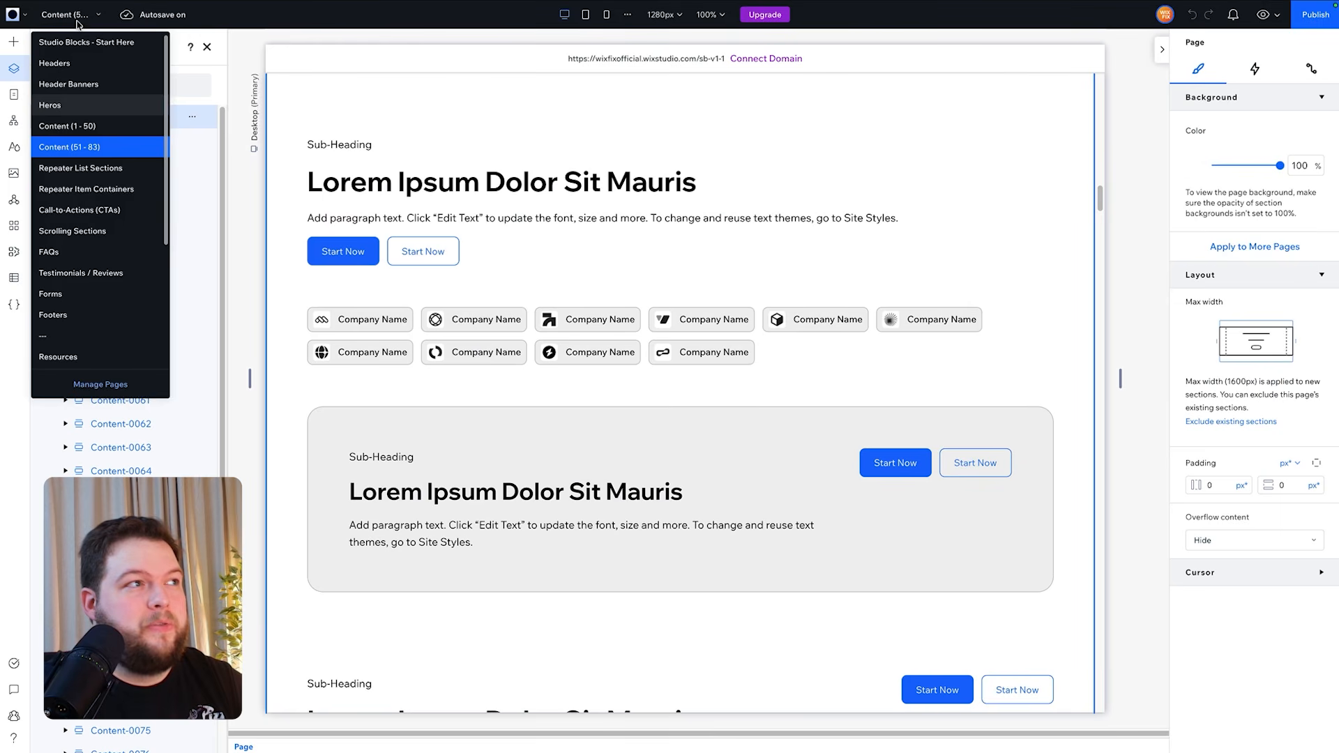
click(88, 172)
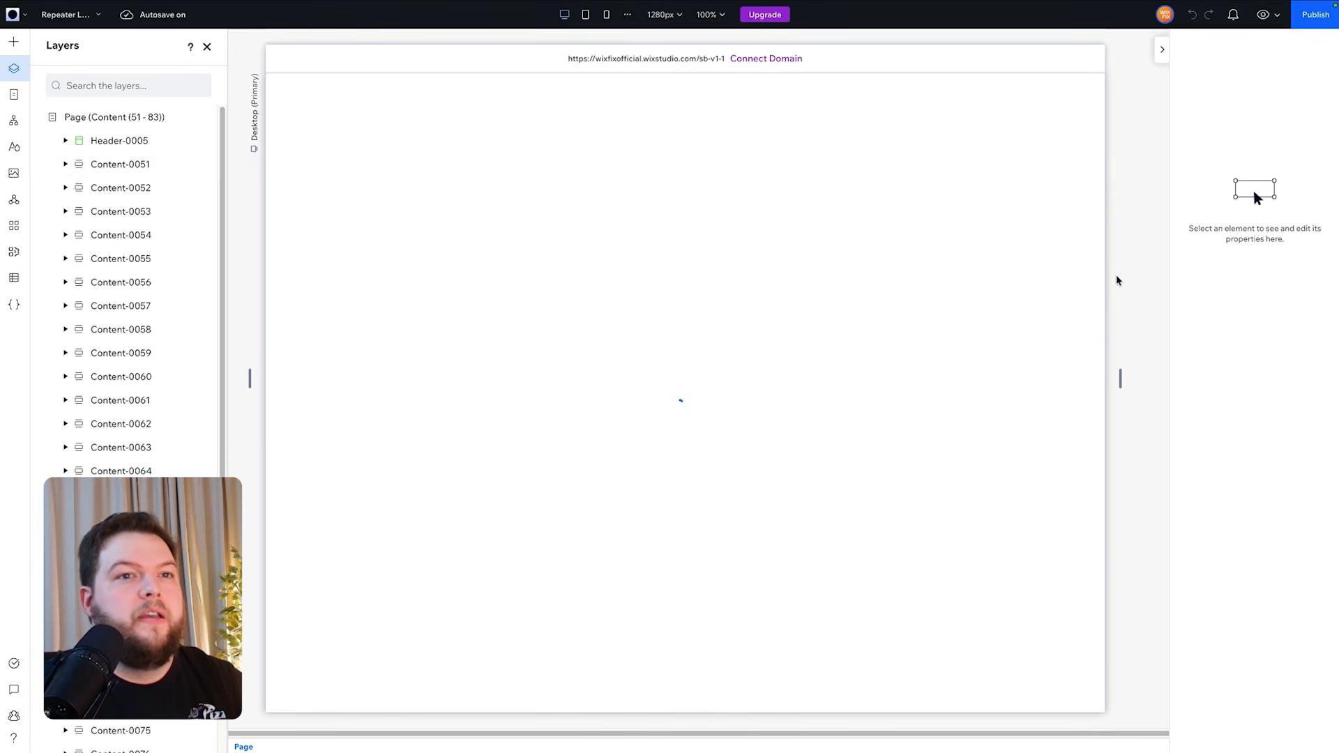
scroll(1116, 275, down, 2)
scroll(1116, 279, down, 15)
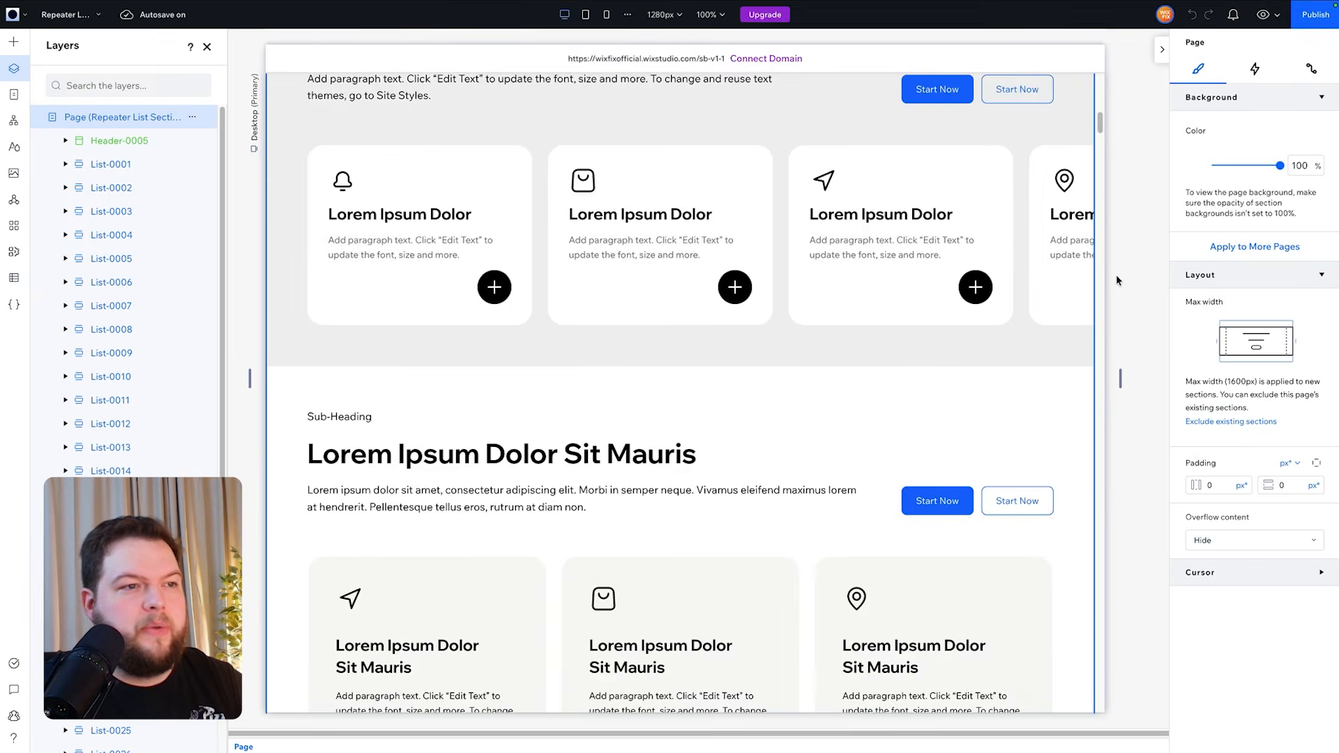
scroll(1121, 274, down, 15)
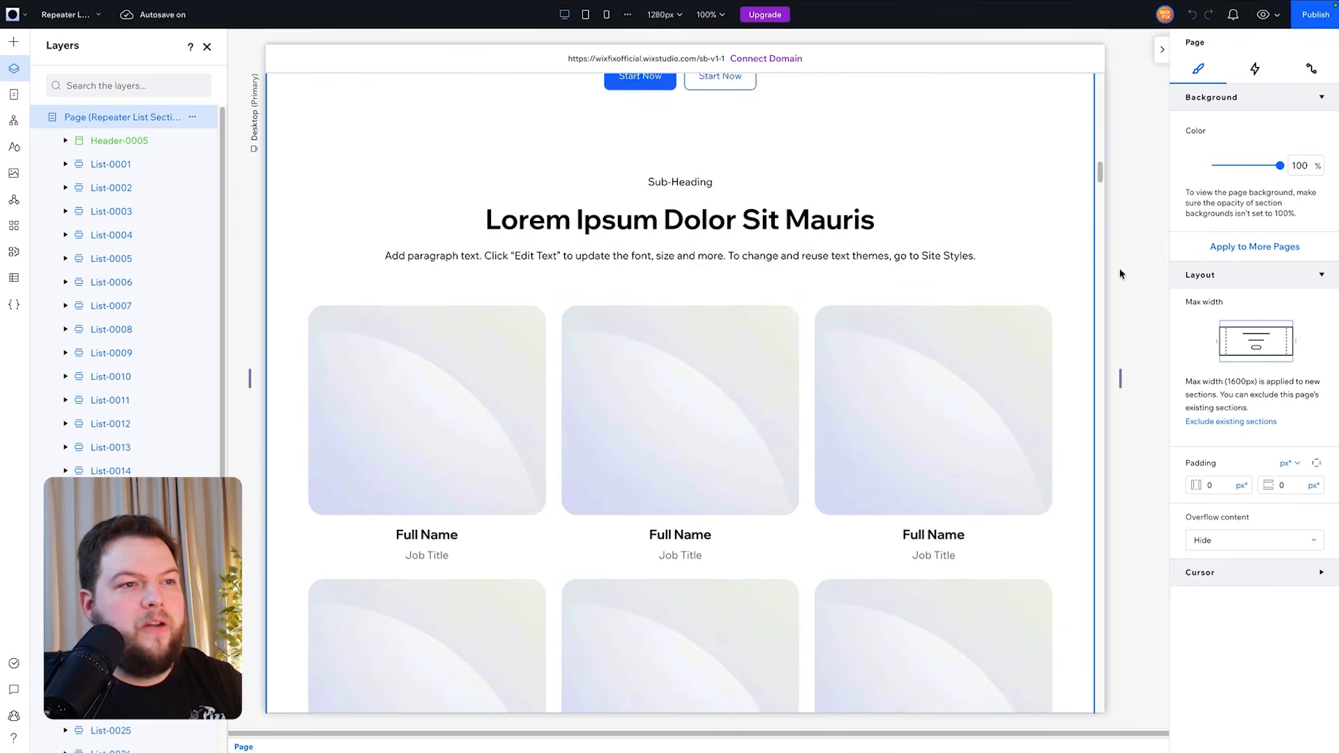
scroll(1121, 274, down, 10)
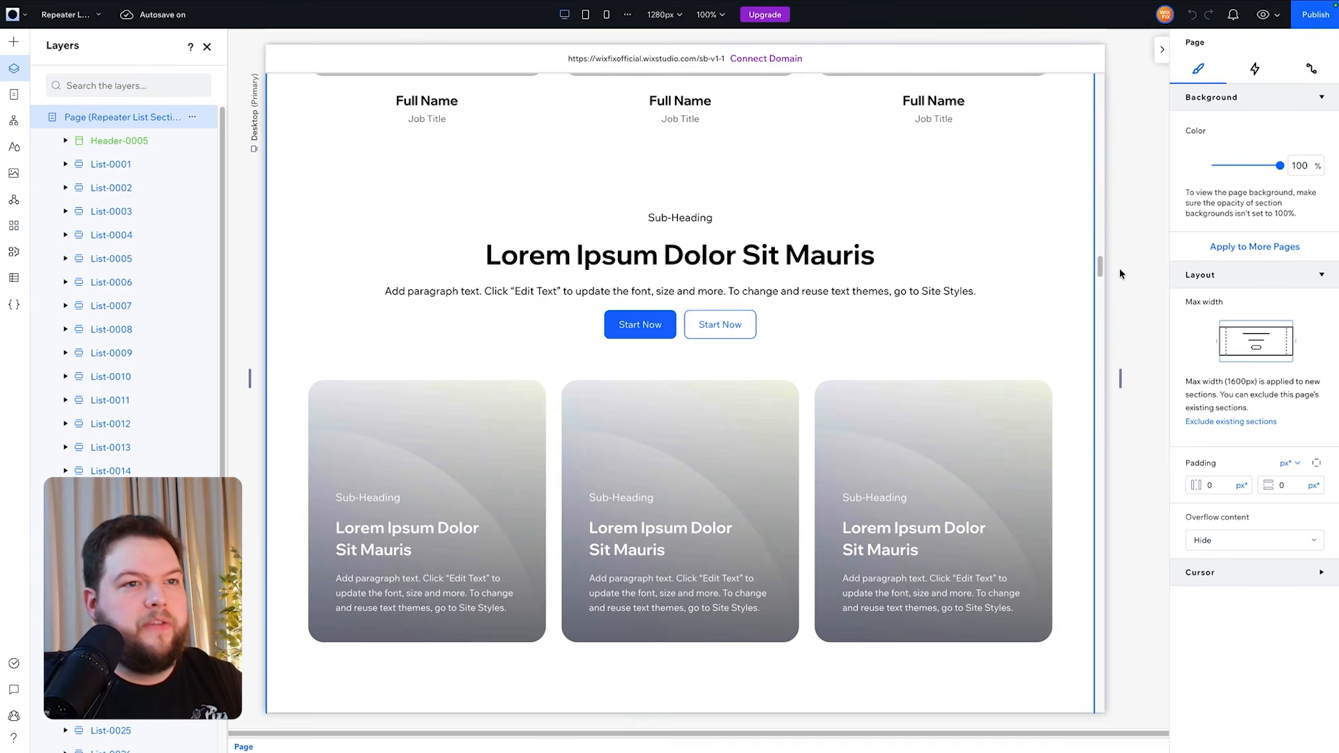
click(370, 176)
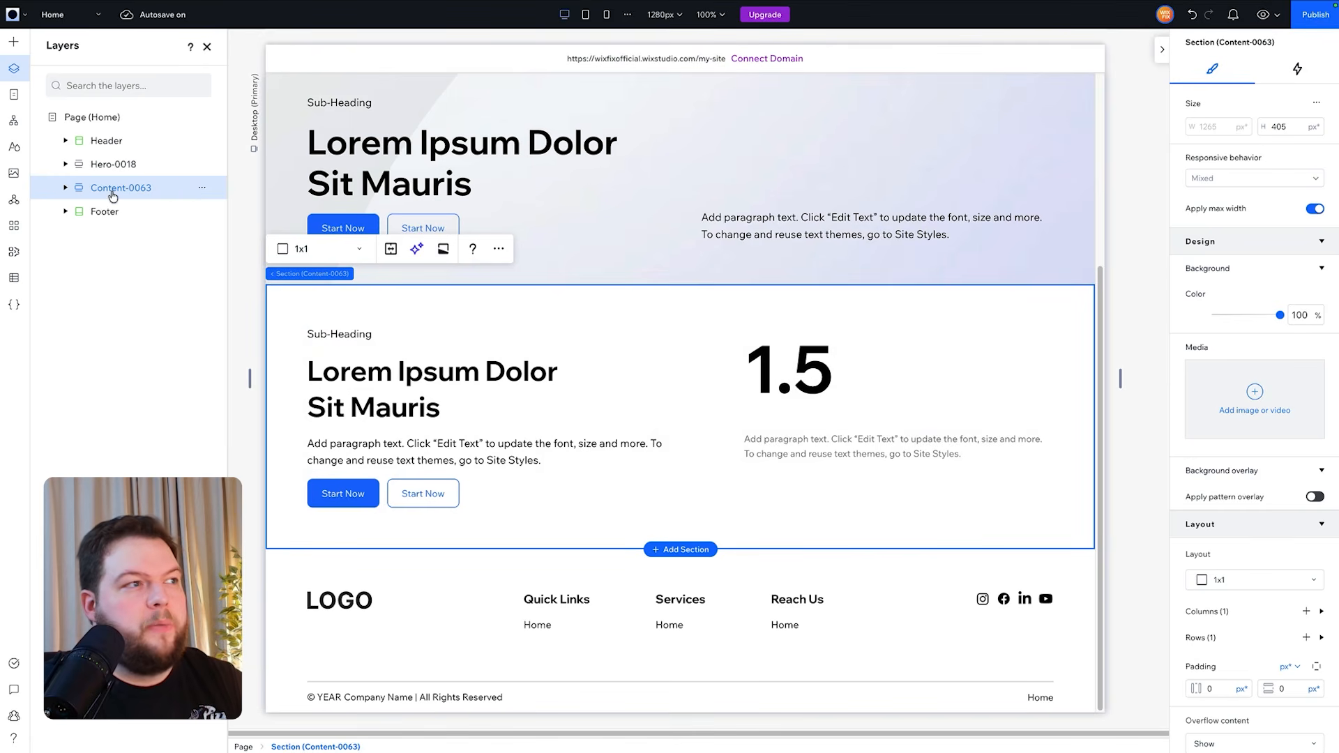
key(ctrl+v)
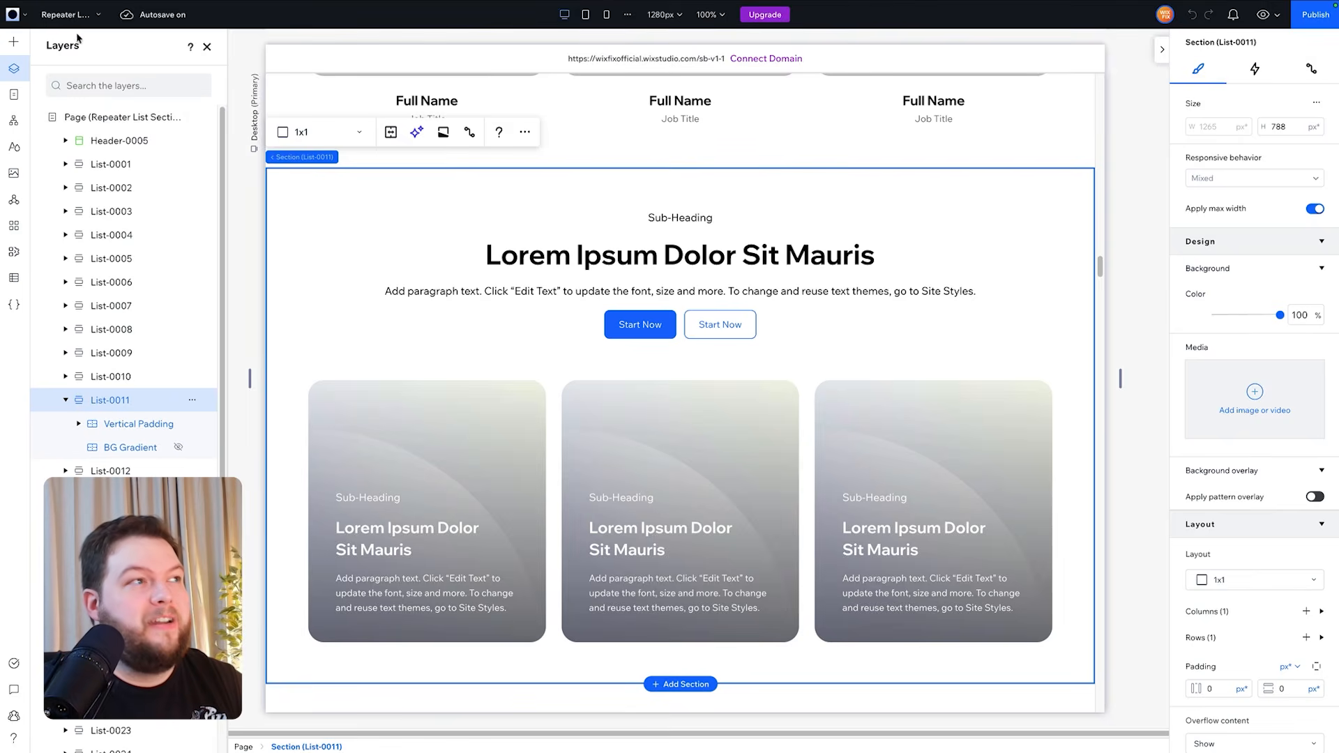
- Copy the Content-0001 image-and-text section from the library's Content (1 - 50) page and paste it below List-0011
click(69, 14)
click(129, 170)
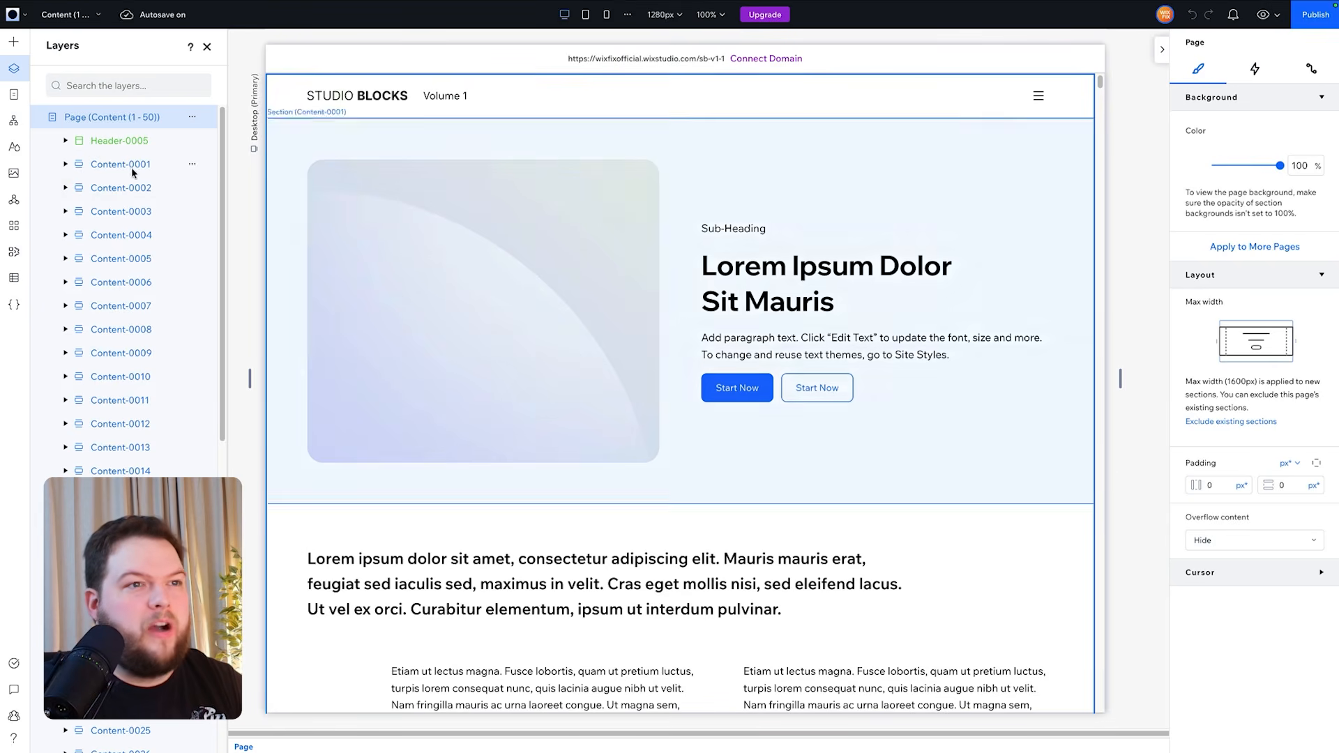
scroll(442, 263, down, 3)
scroll(625, 324, up, 3)
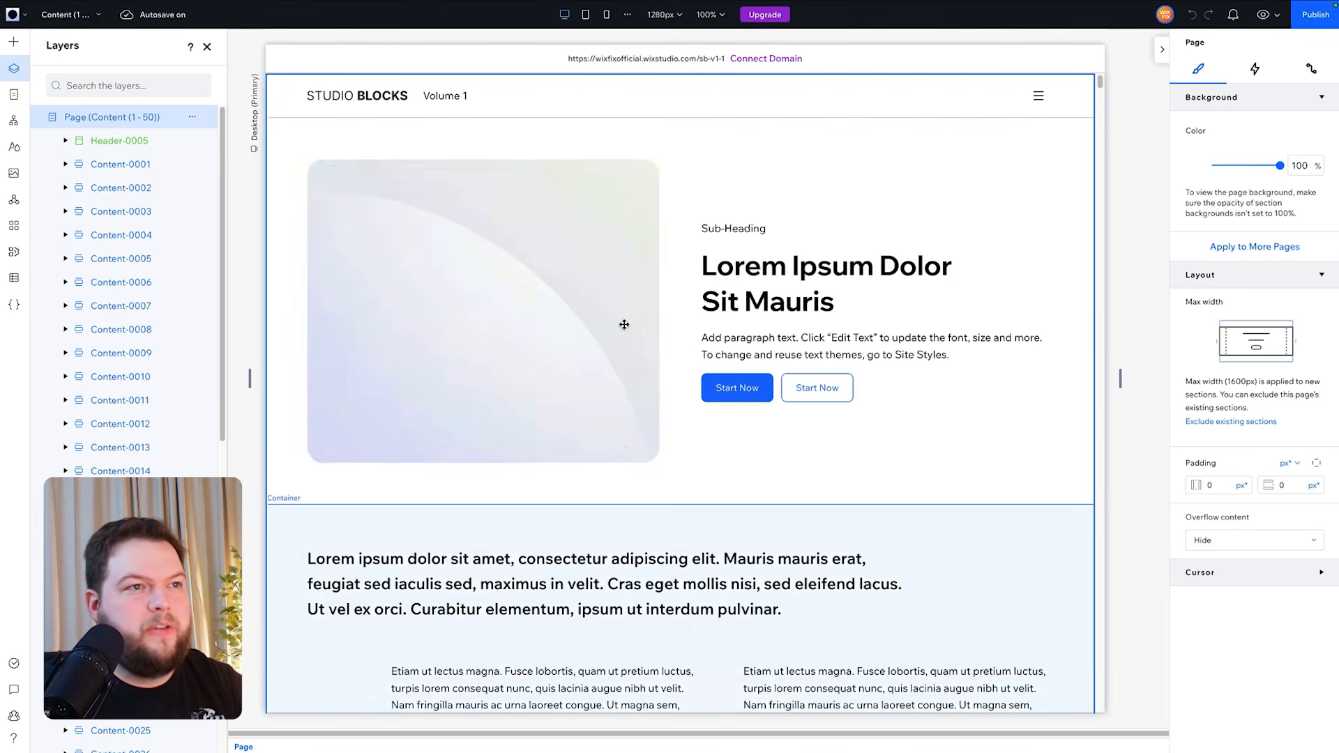
click(324, 130)
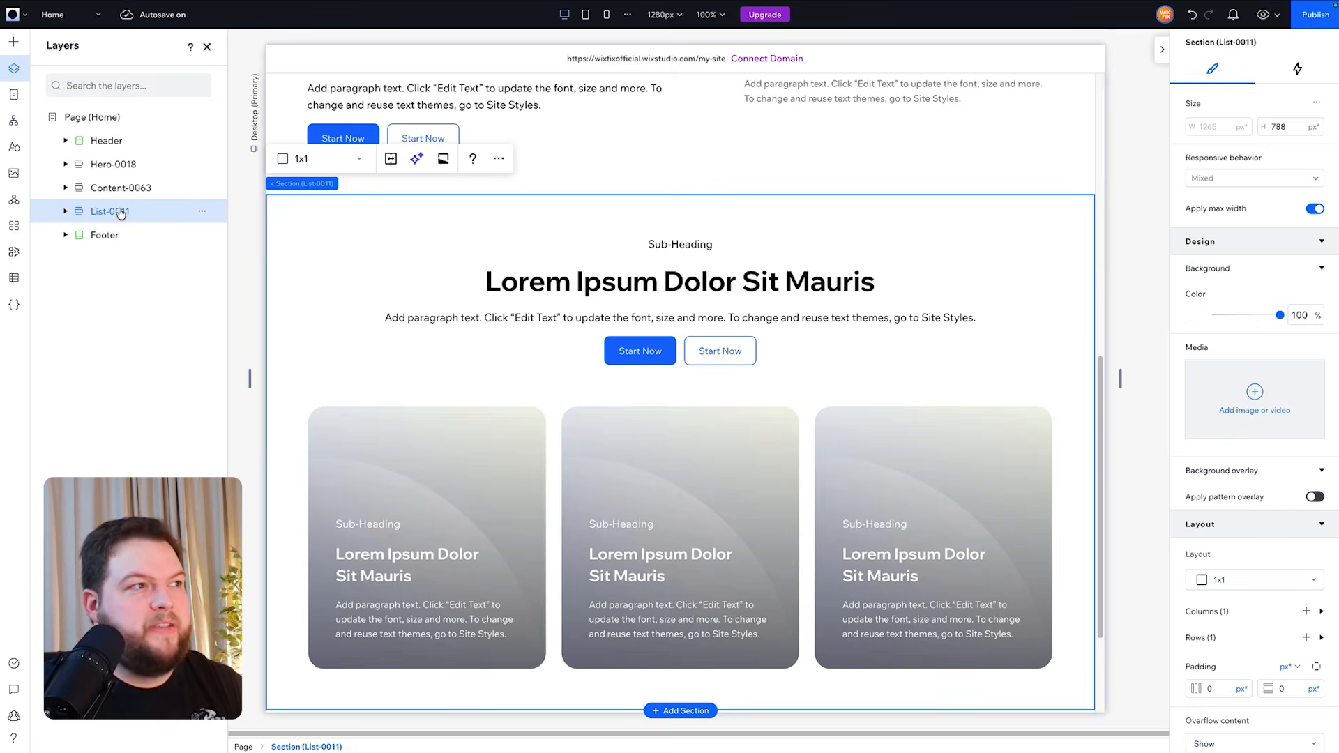
key(ctrl+v)
- Swap the Content-0001 layout, placing the text stack in grid column 1 and the image container in column 2
scroll(849, 399, down, 6)
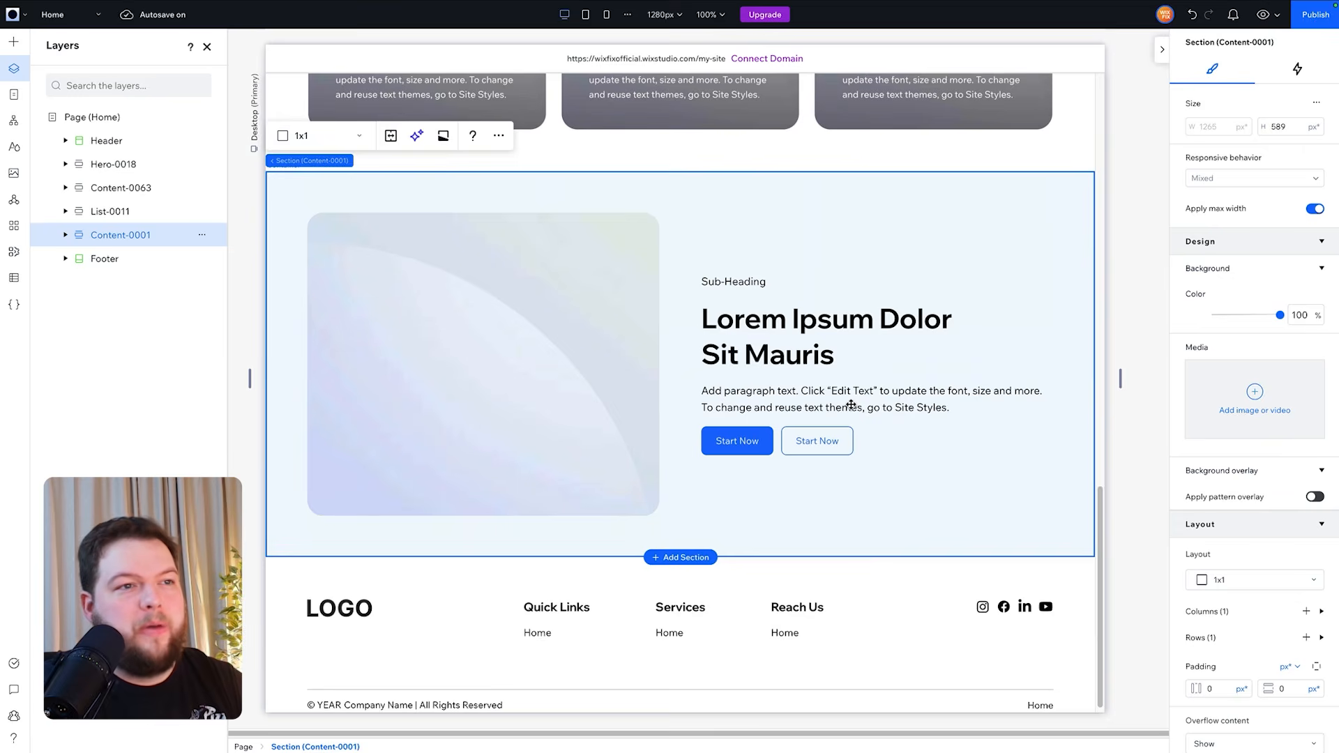
scroll(851, 405, up, 1)
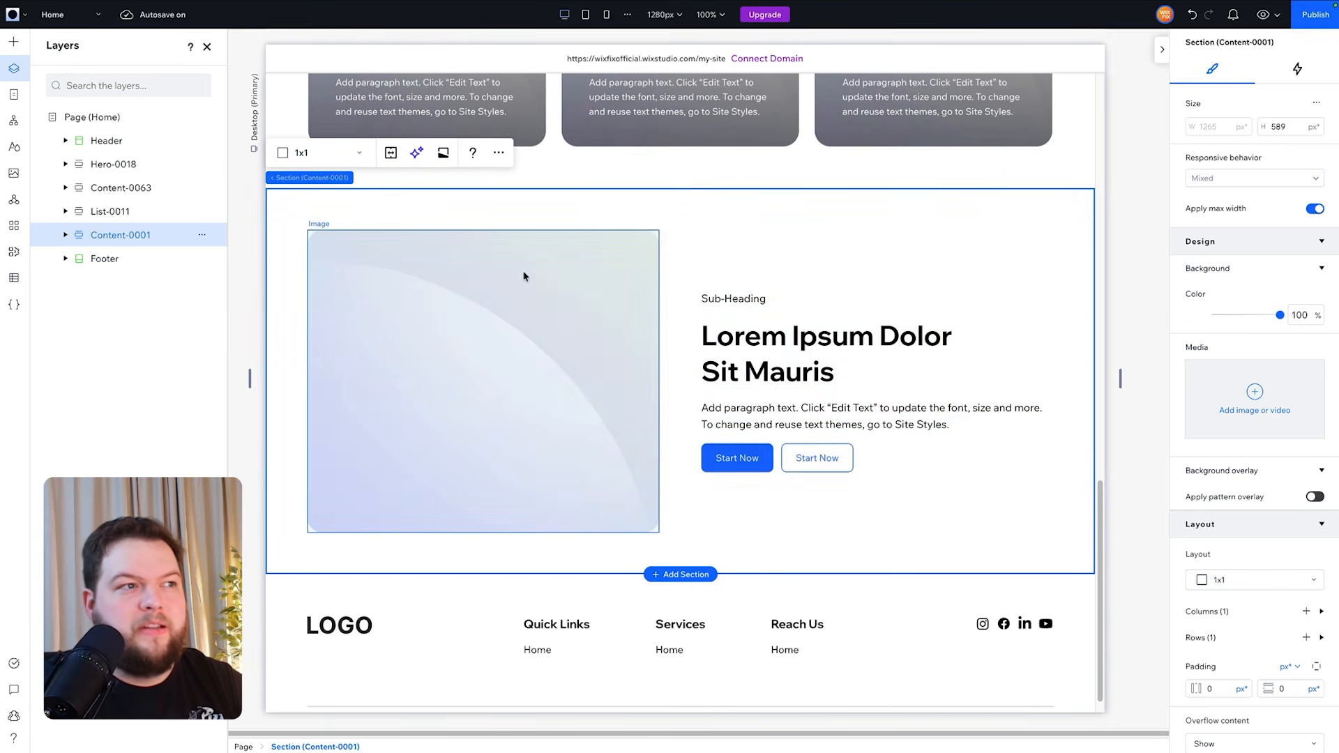
click(66, 235)
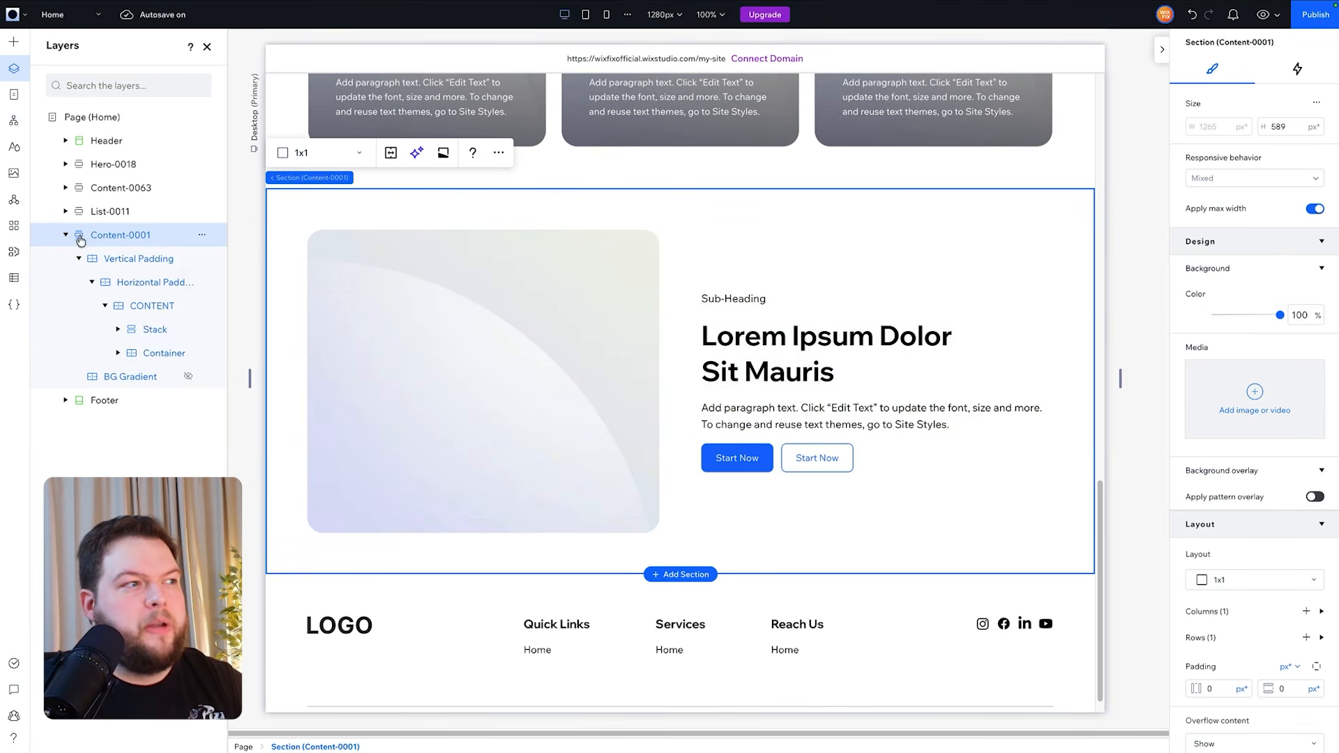
click(148, 330)
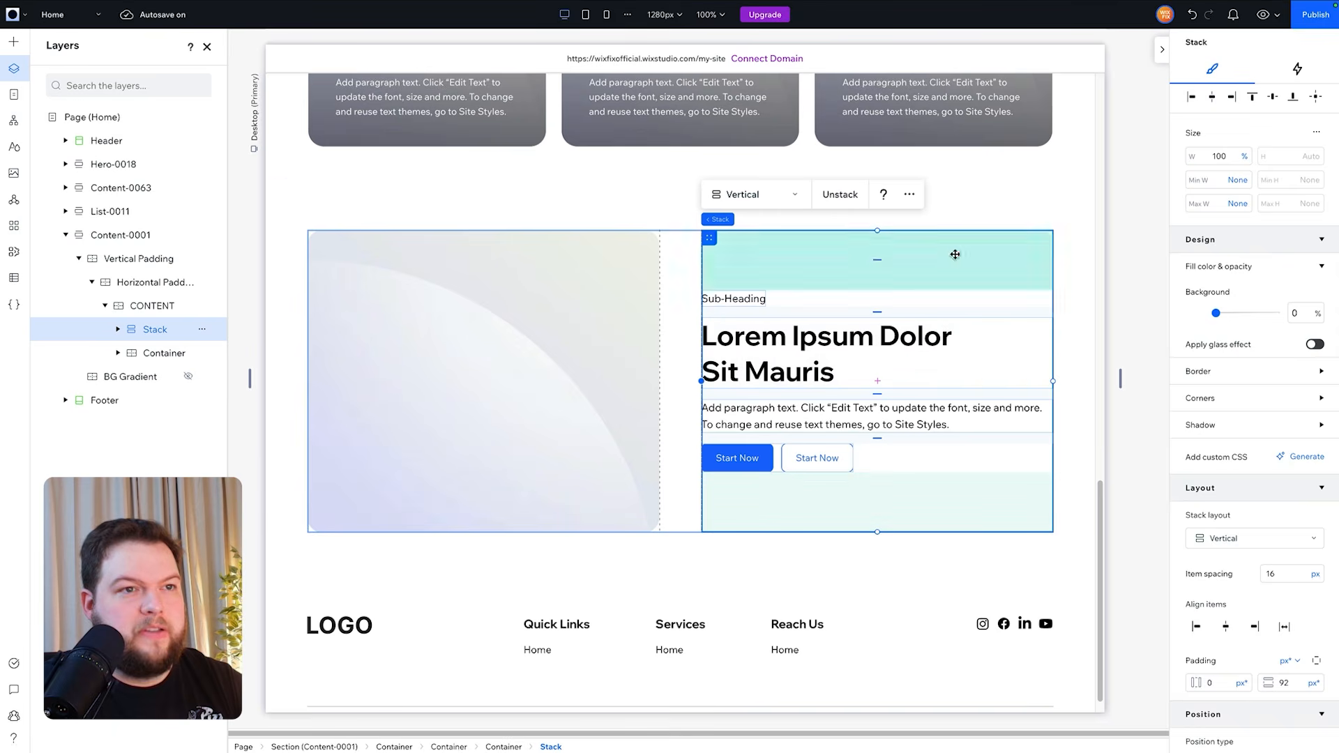
scroll(1304, 410, down, 5)
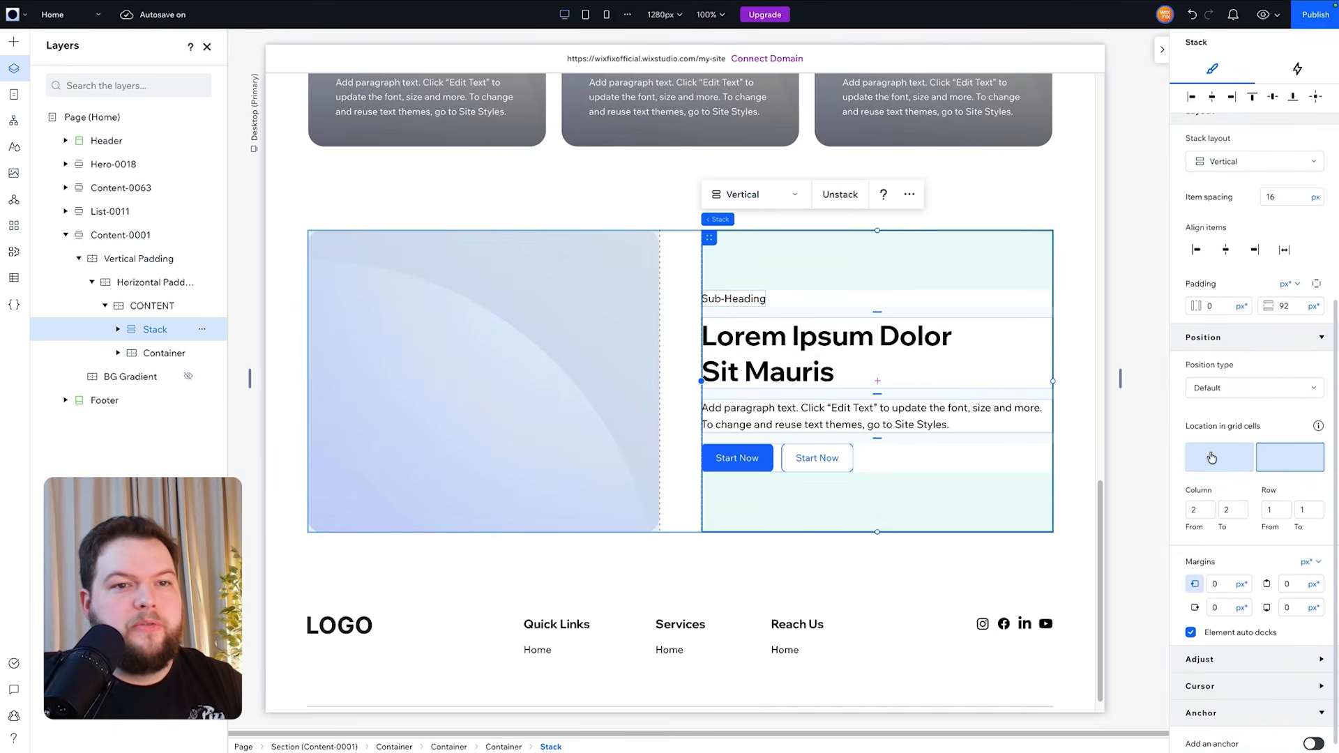
click(1211, 457)
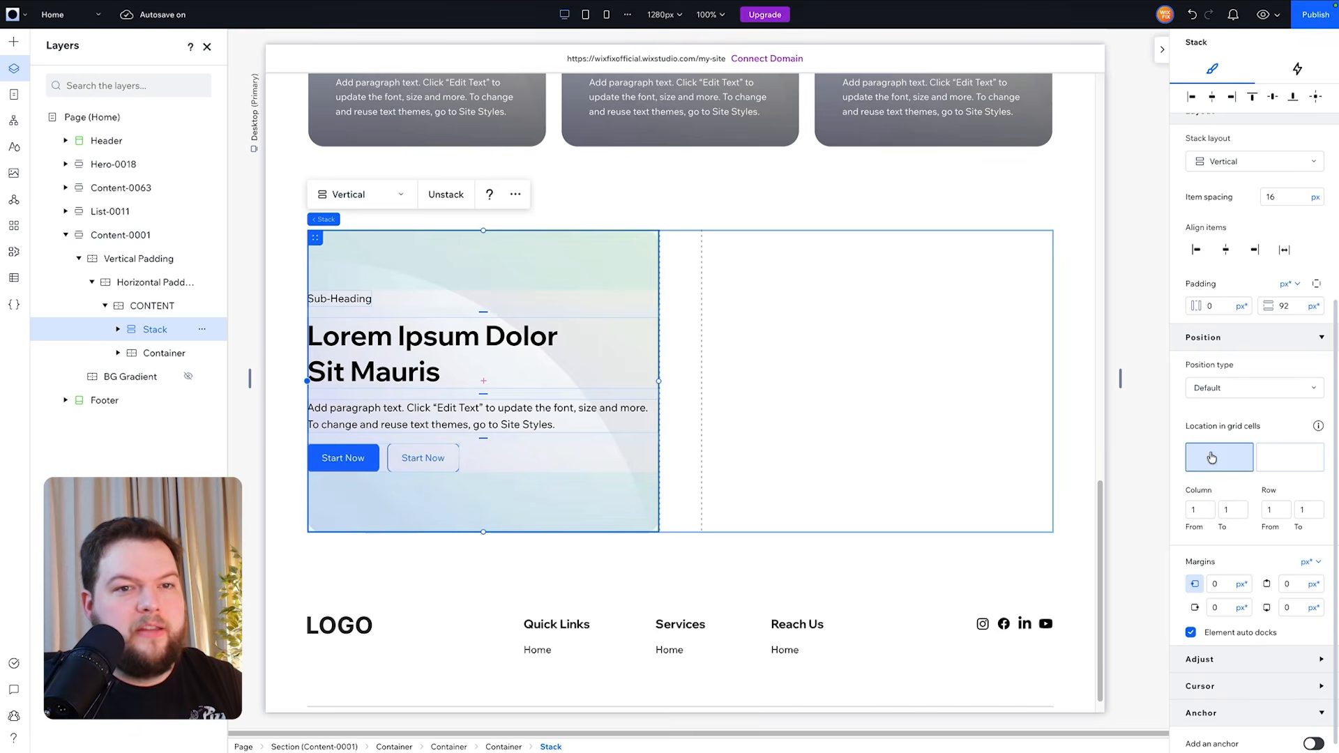
click(158, 355)
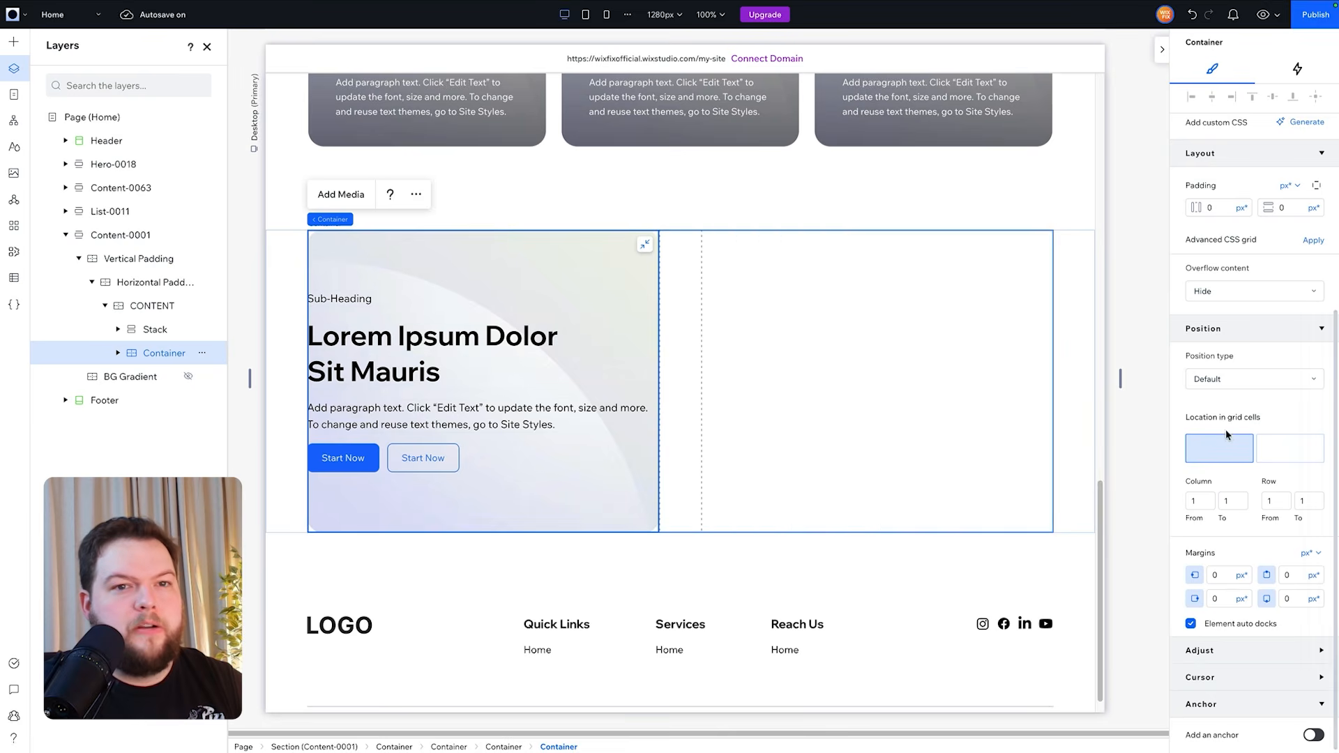
click(1289, 448)
click(1138, 291)
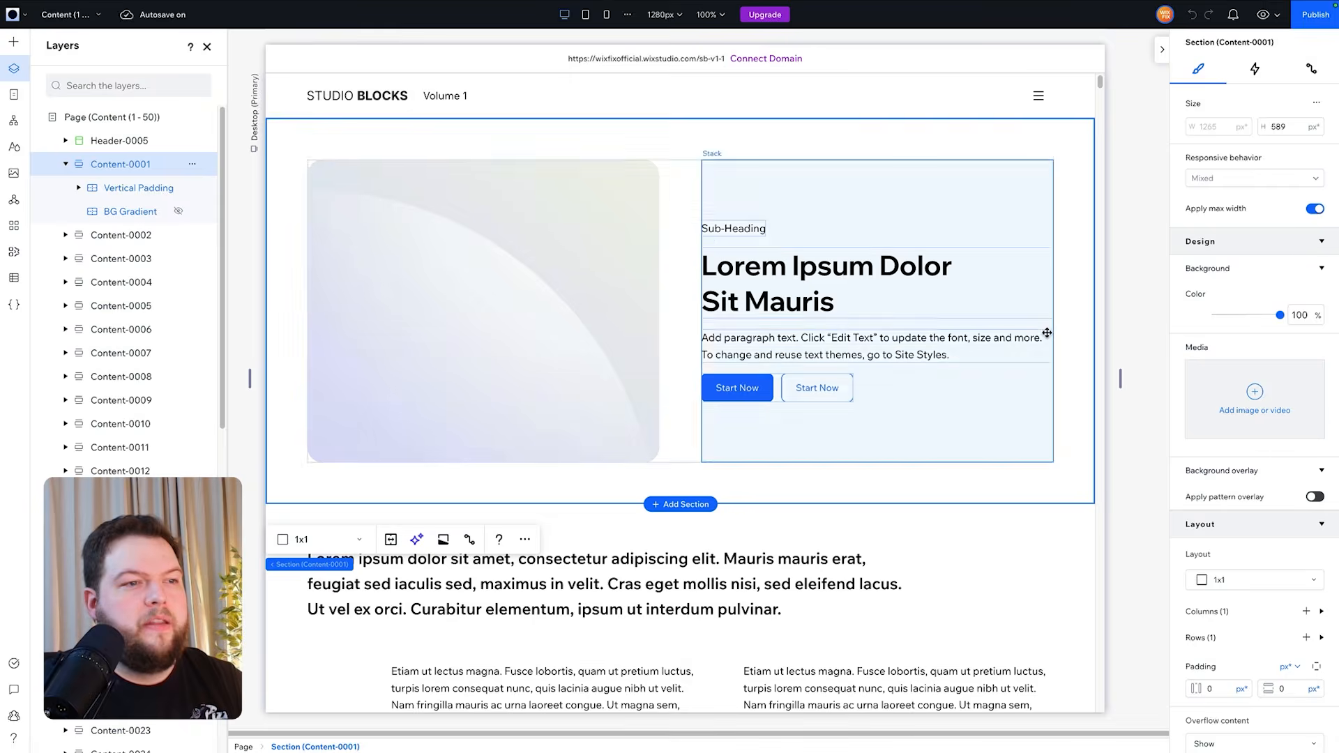
- Scroll through the sections on the library's Content (1 - 50) page
click(1157, 344)
scroll(1156, 345, down, 10)
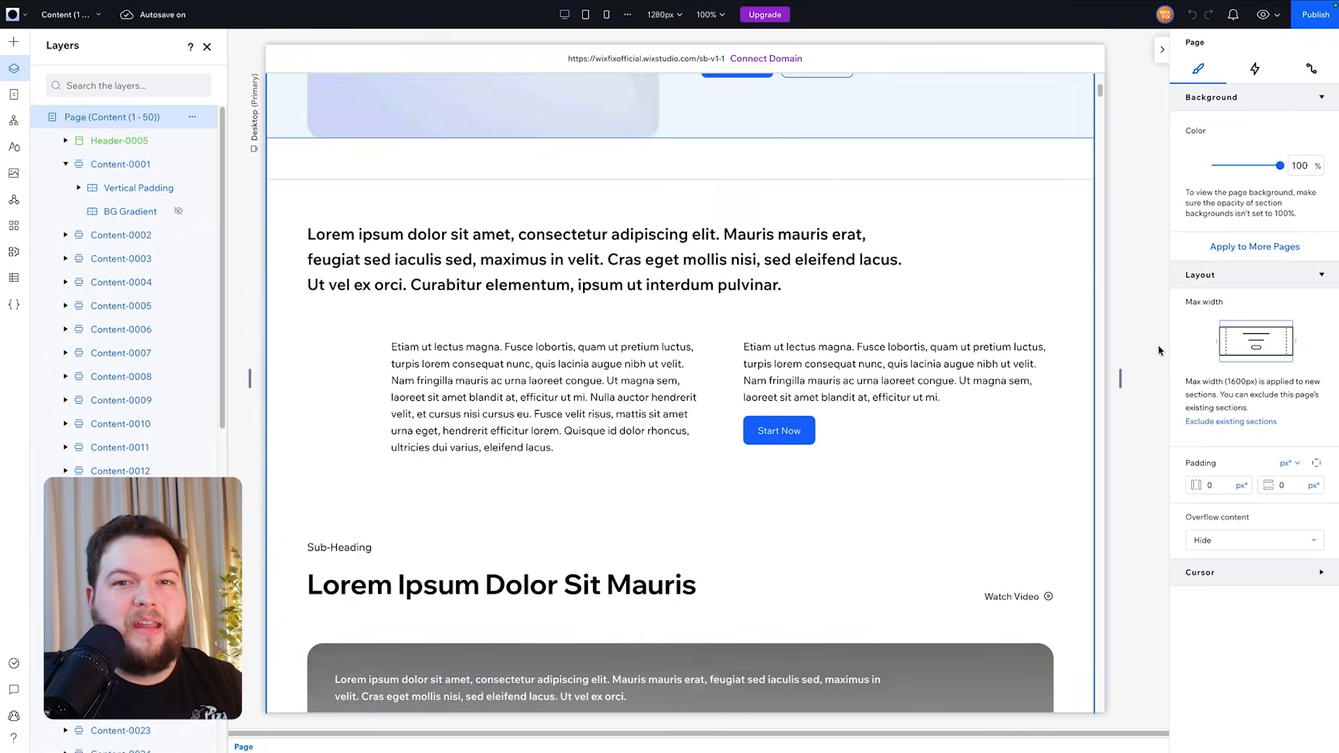
scroll(1156, 344, down, 15)
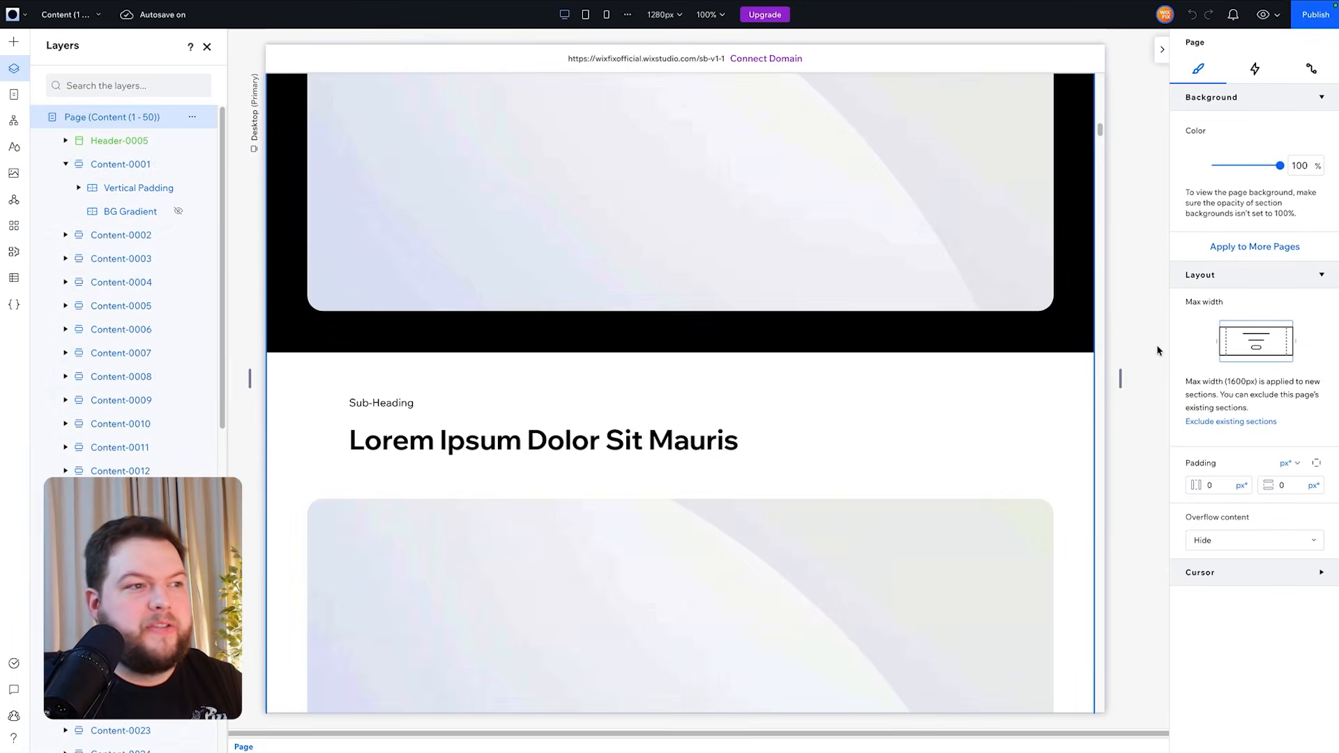
scroll(1156, 344, down, 15)
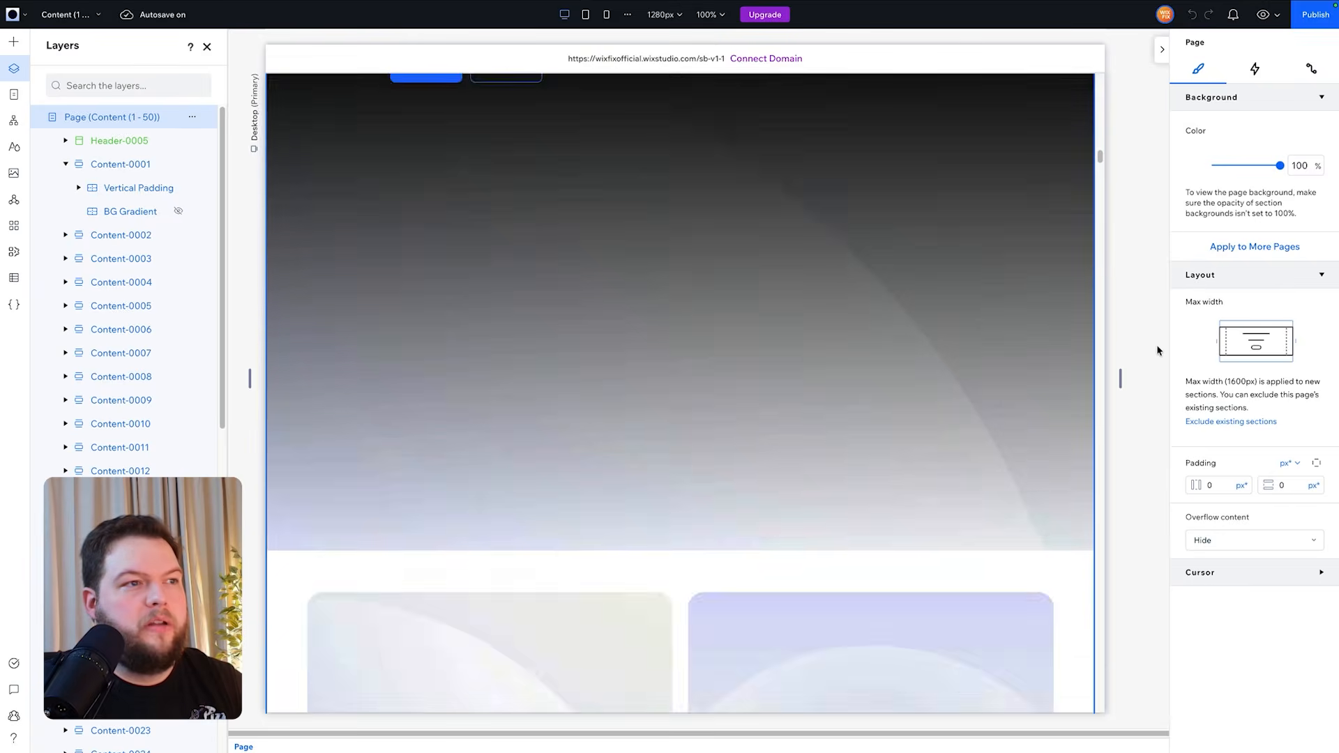
scroll(1156, 344, down, 15)
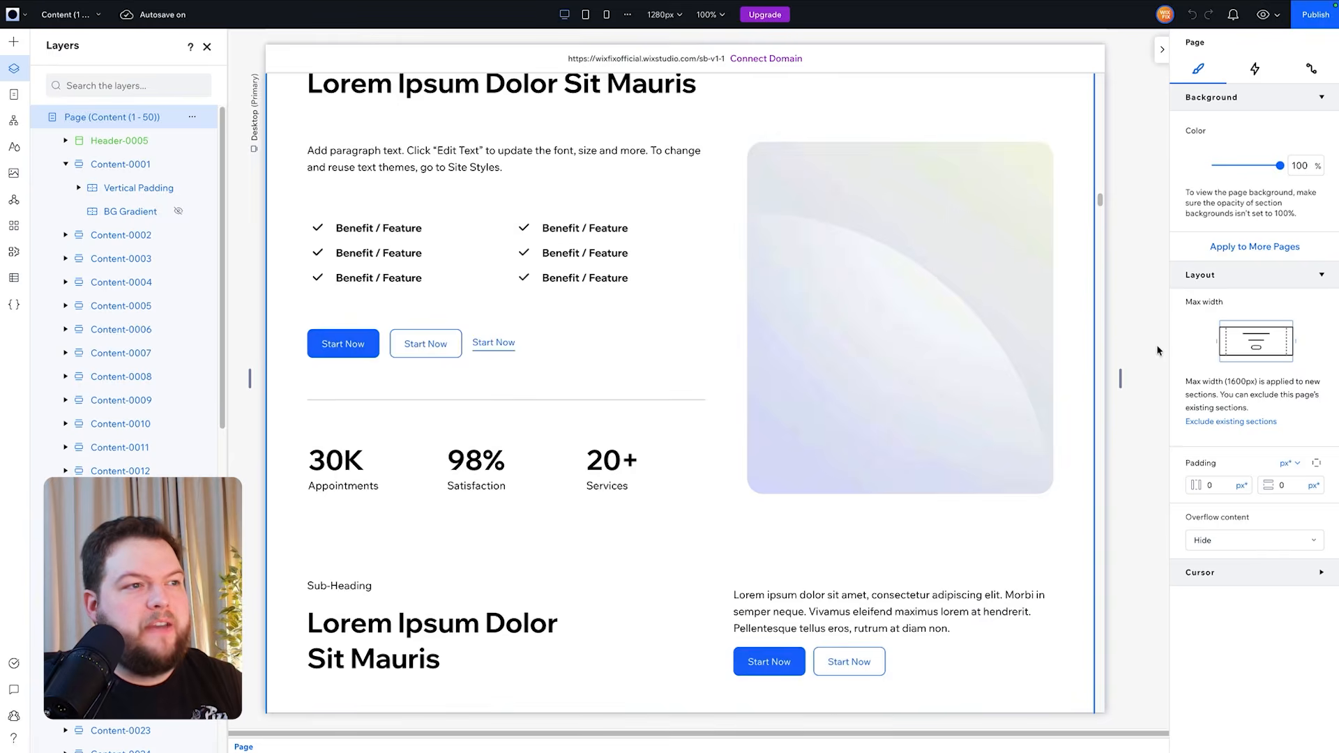
scroll(1157, 344, down, 8)
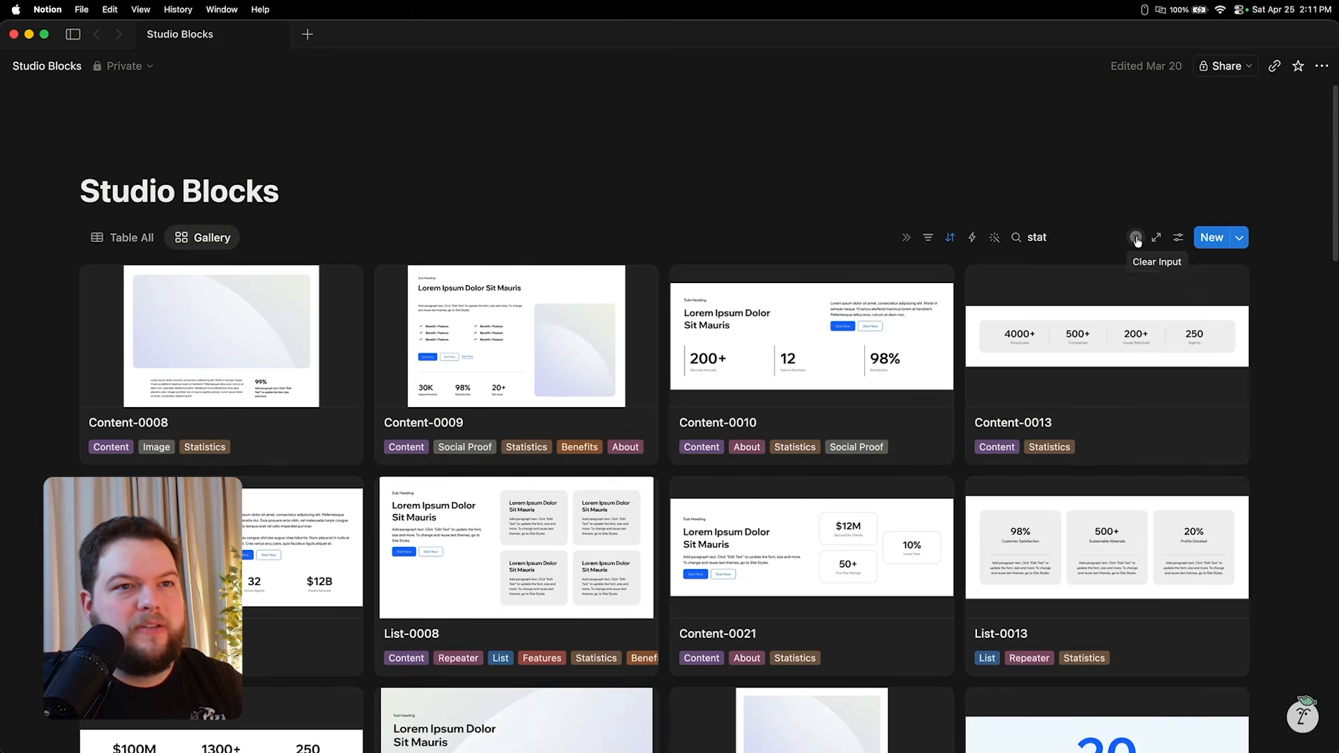
- Clear the stat search in the Notion Studio Blocks gallery
click(1135, 237)
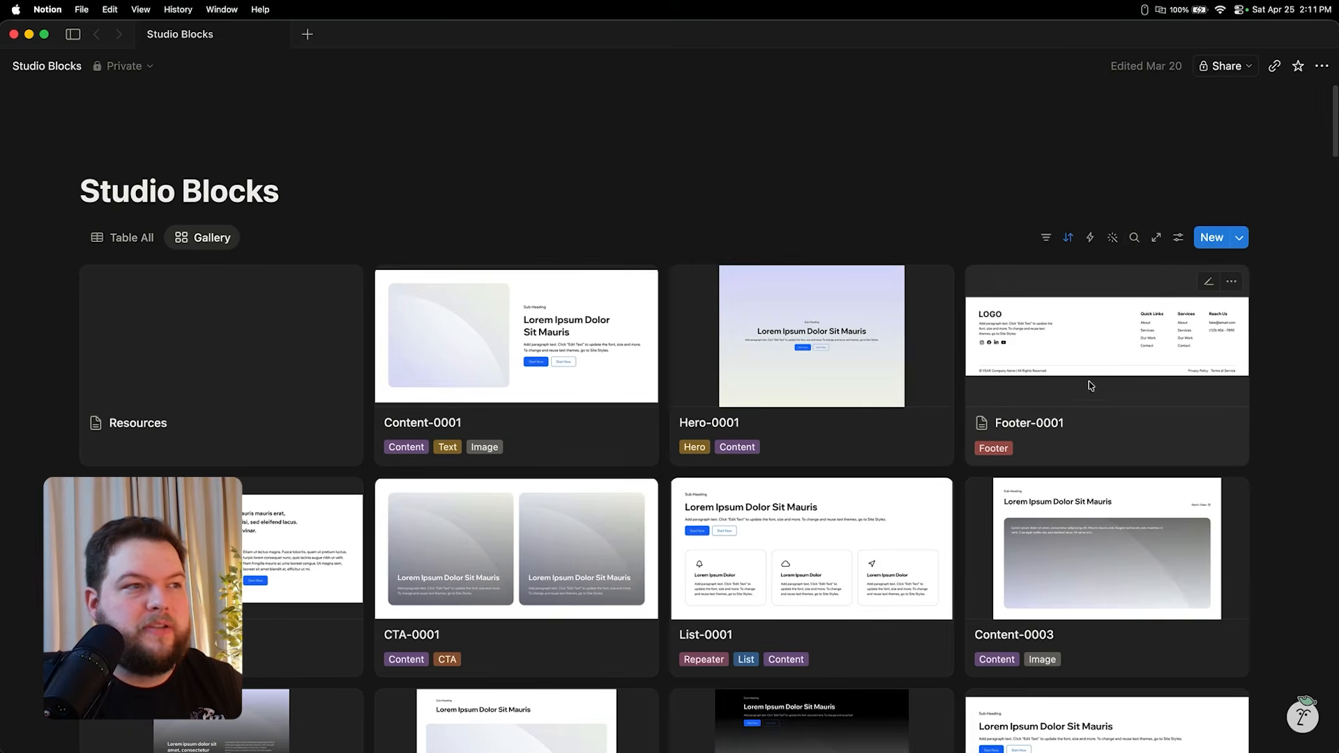
- Search the Notion Studio Blocks gallery for "content" and browse through the matching blocks
scroll(1090, 386, down, 1)
click(1133, 230)
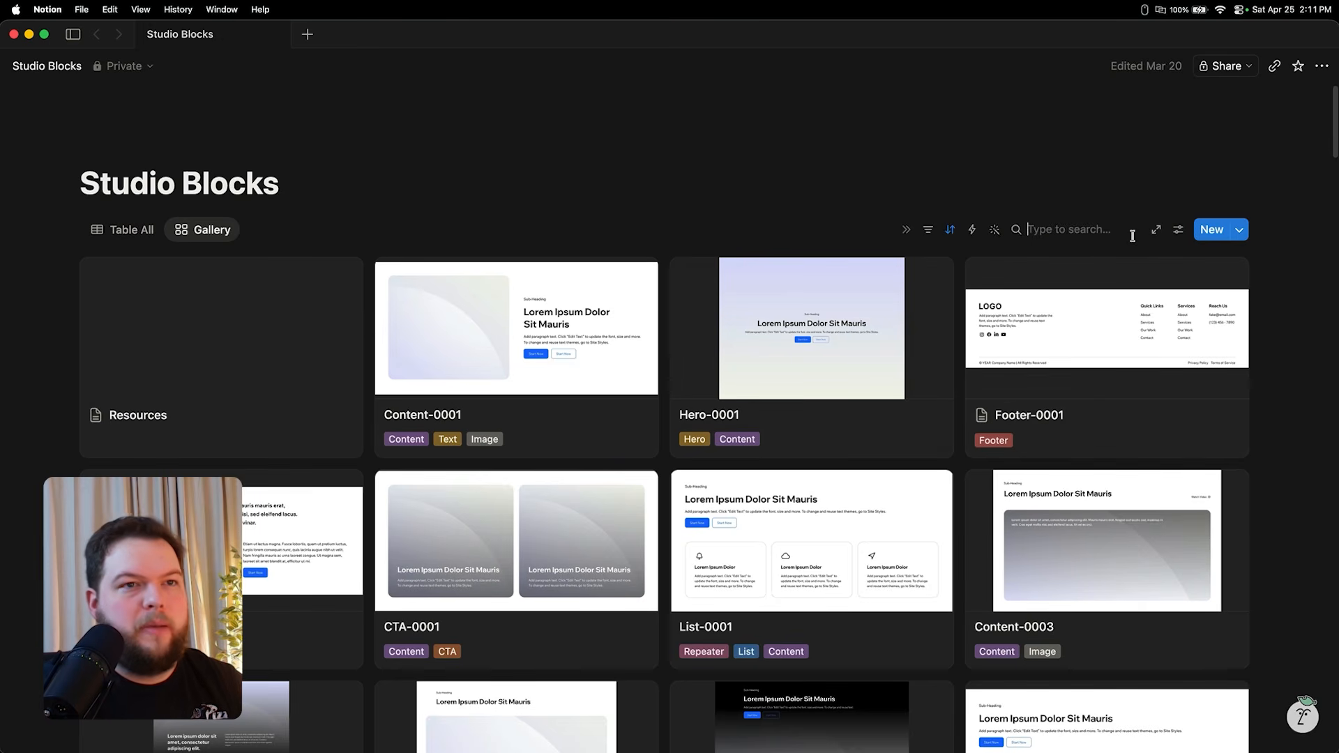
text(content)
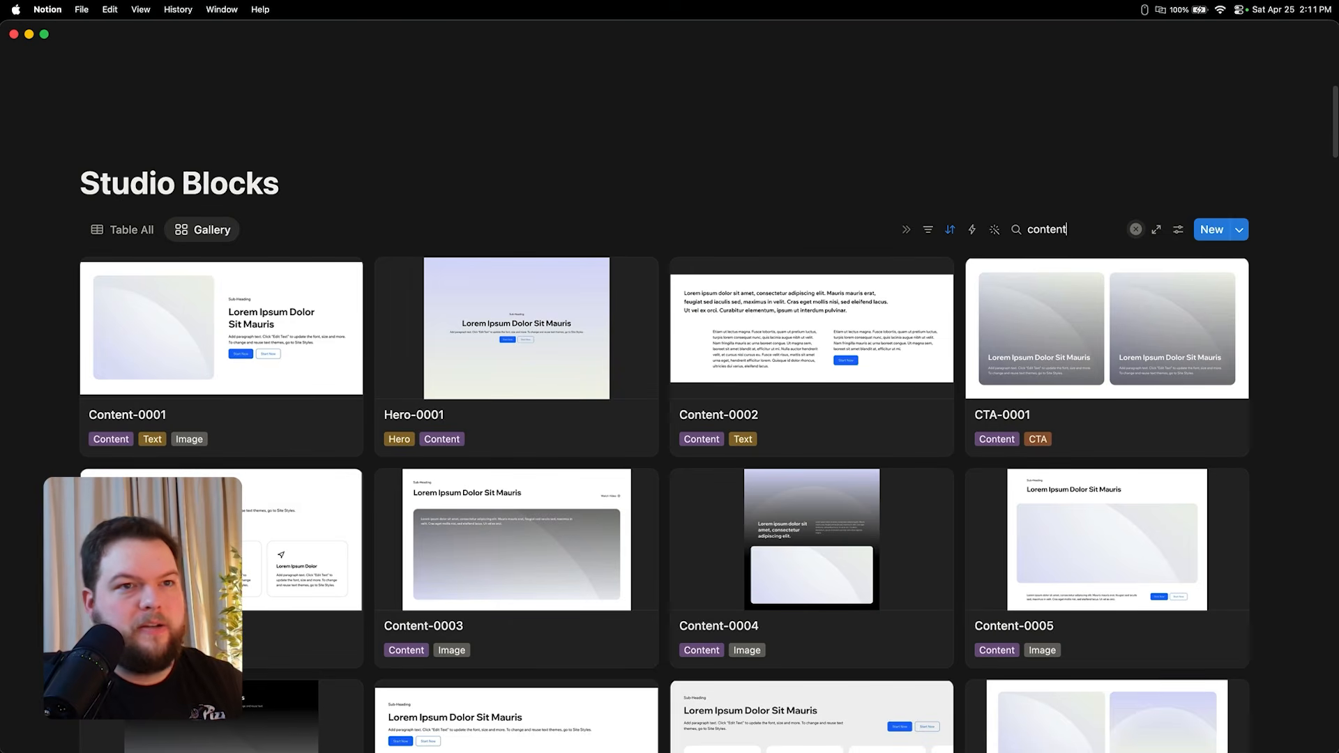
scroll(1247, 533, down, 5)
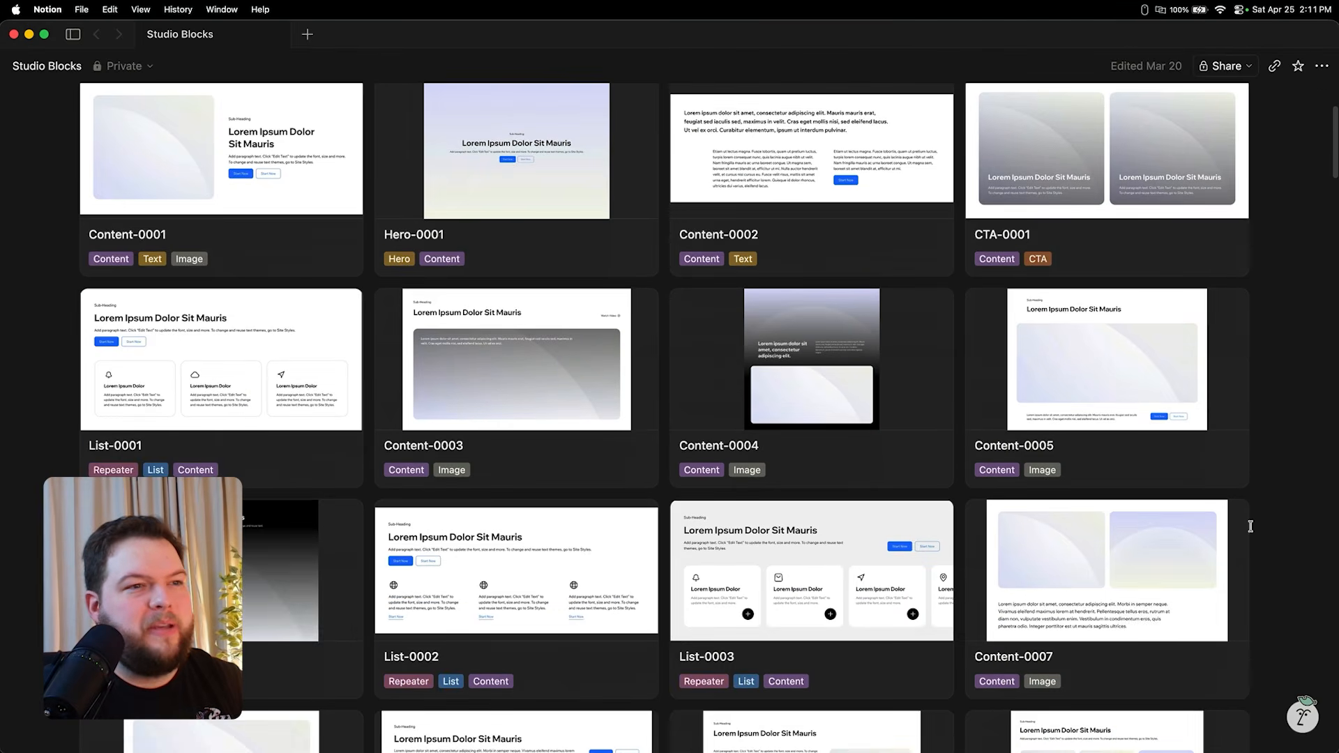
scroll(1250, 526, down, 10)
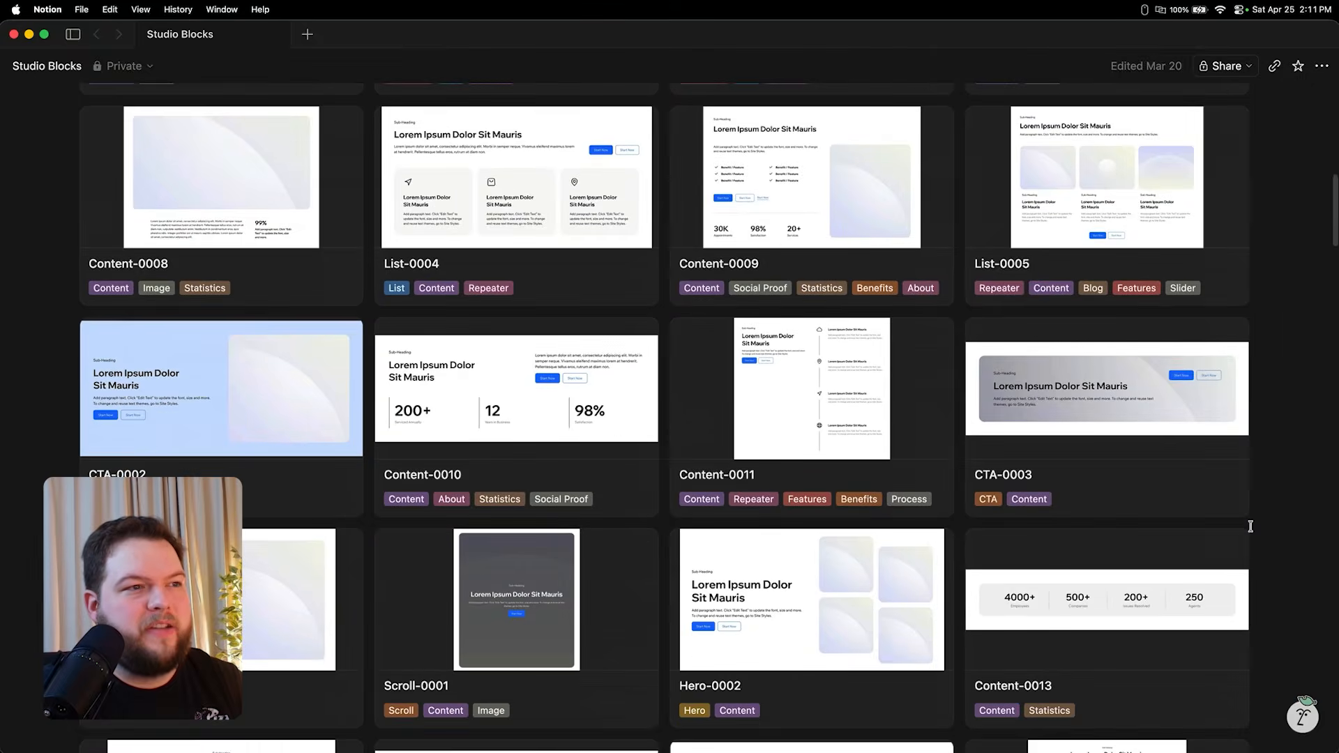
scroll(1250, 526, down, 6)
scroll(1250, 526, down, 2)
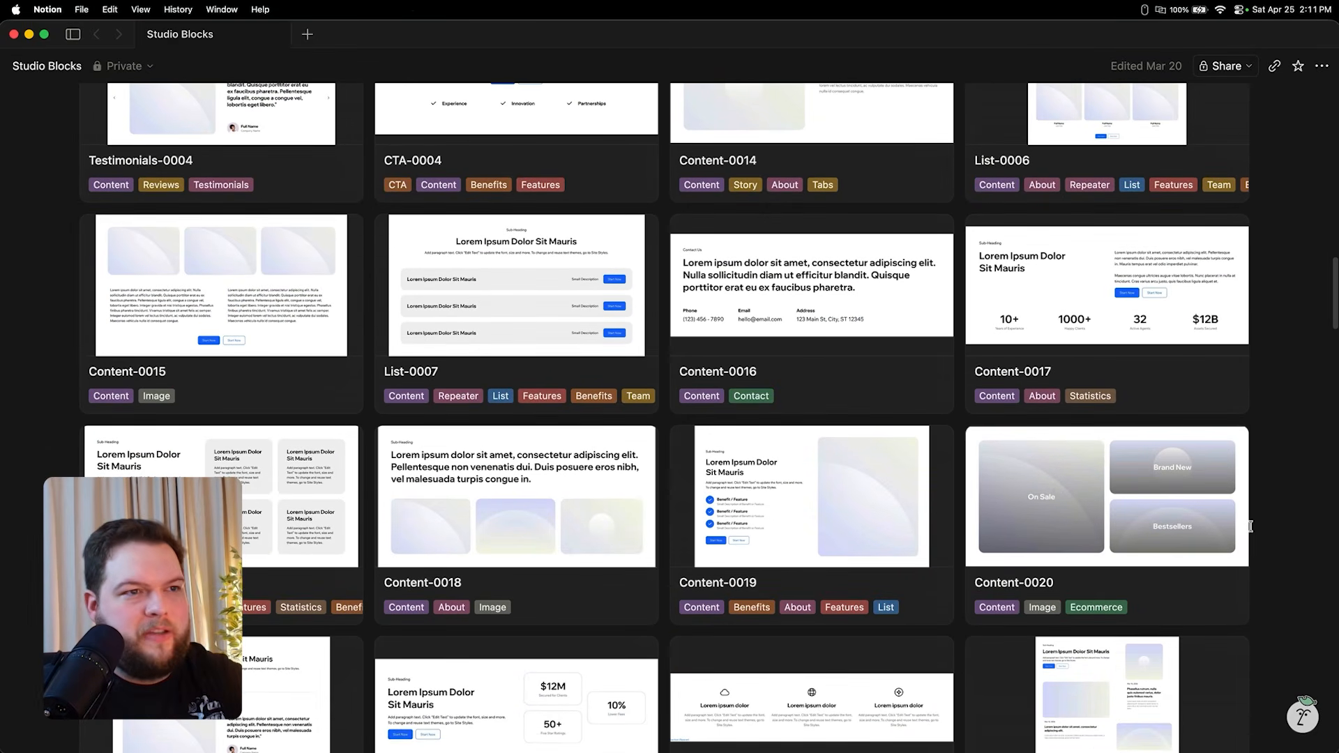
scroll(1250, 527, down, 20)
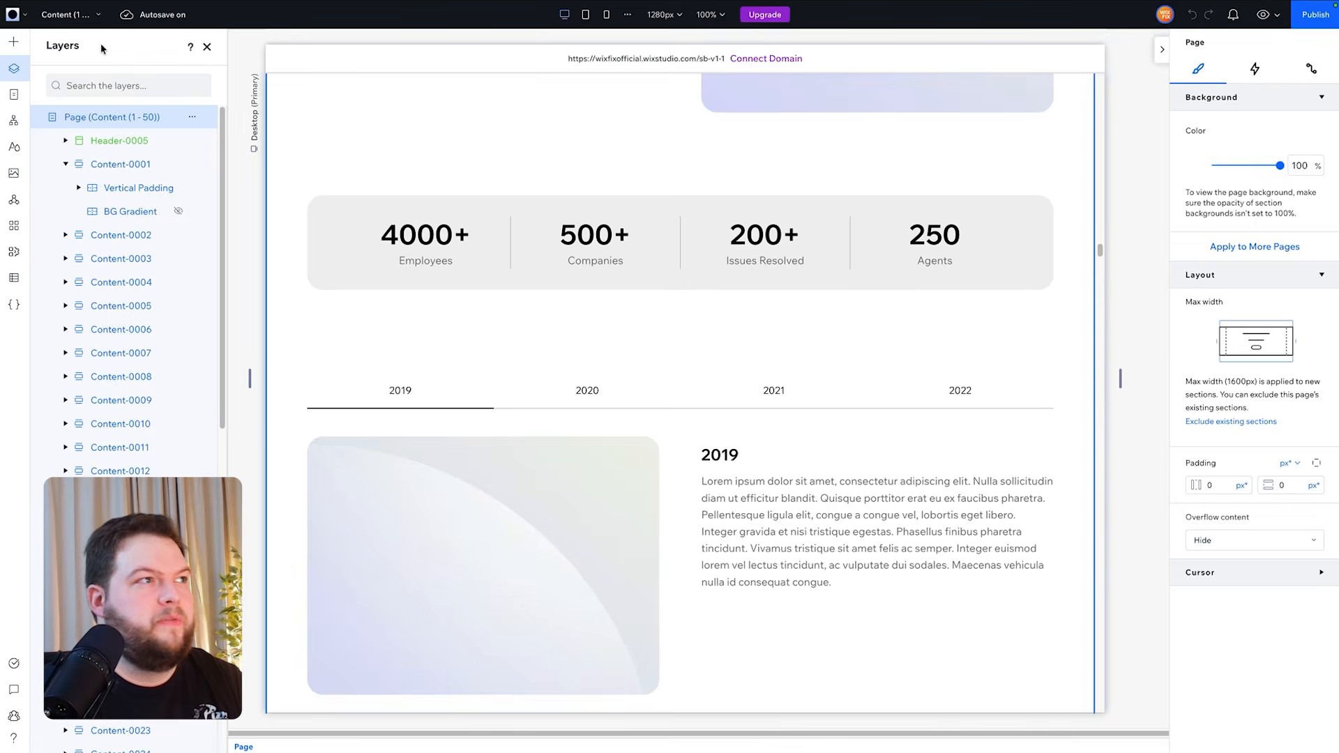
- Copy the Content-0082 section from the library's Content (51 - 83) page and paste it below Content-0001 on Home
click(70, 14)
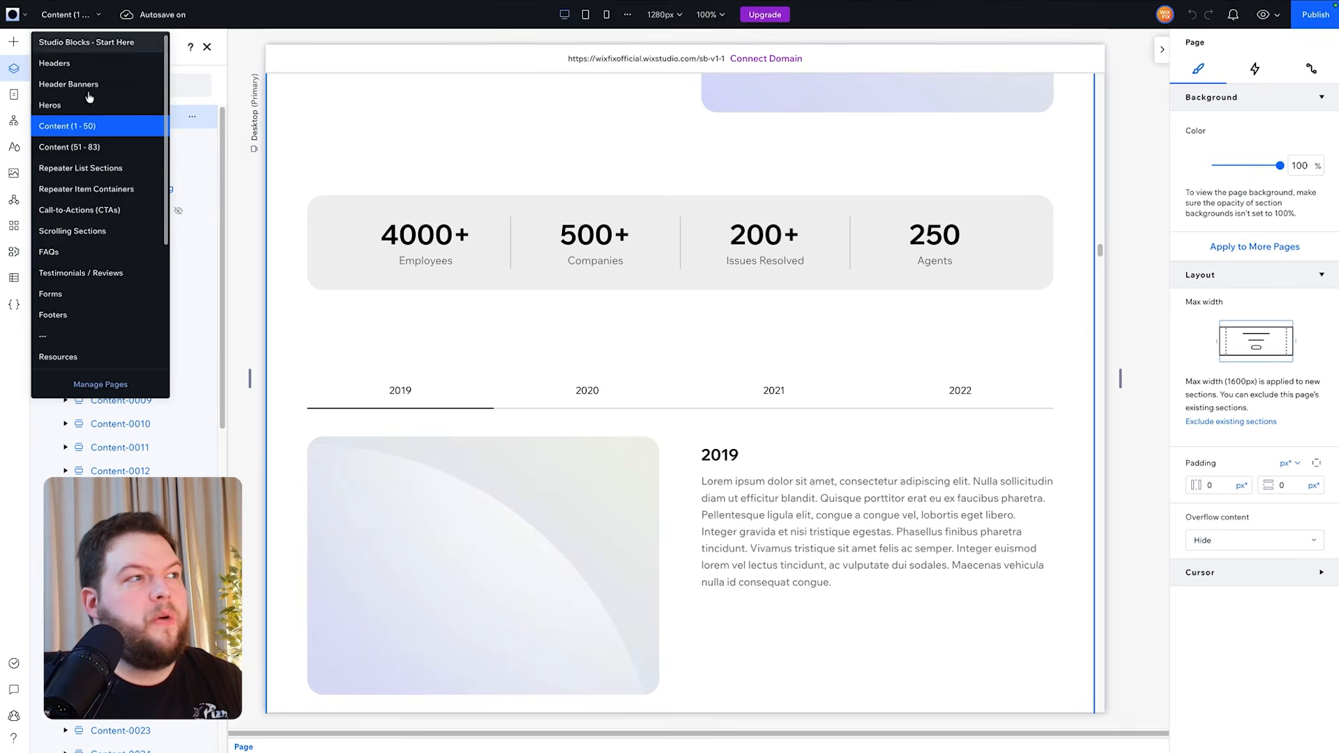
click(58, 150)
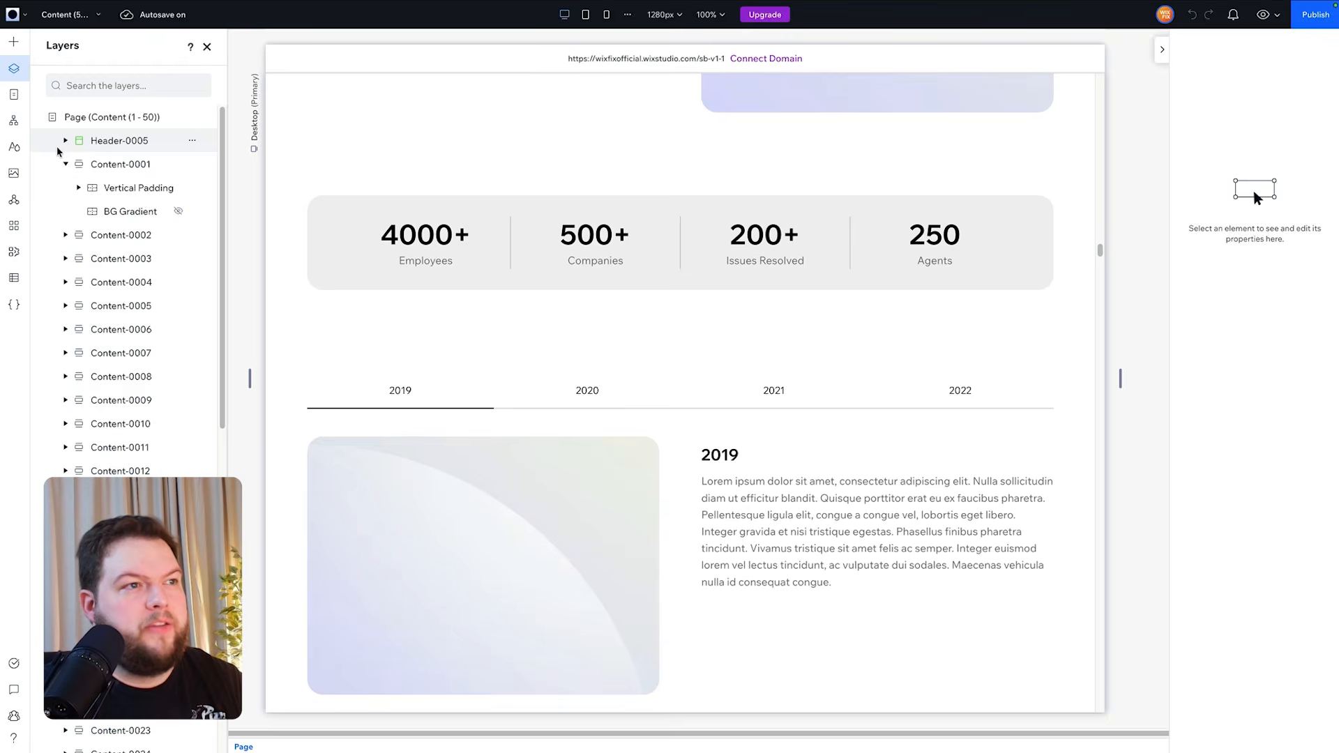
scroll(718, 299, down, 15)
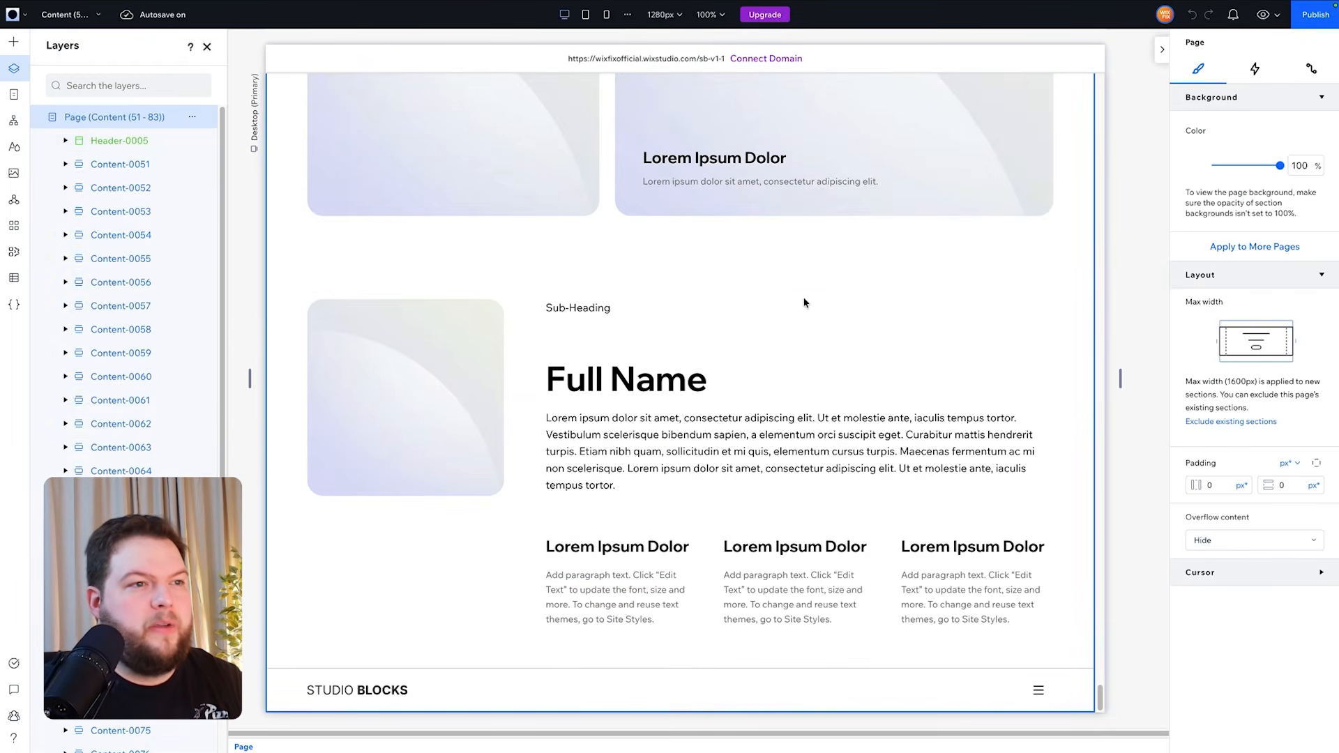
scroll(170, 403, down, 3)
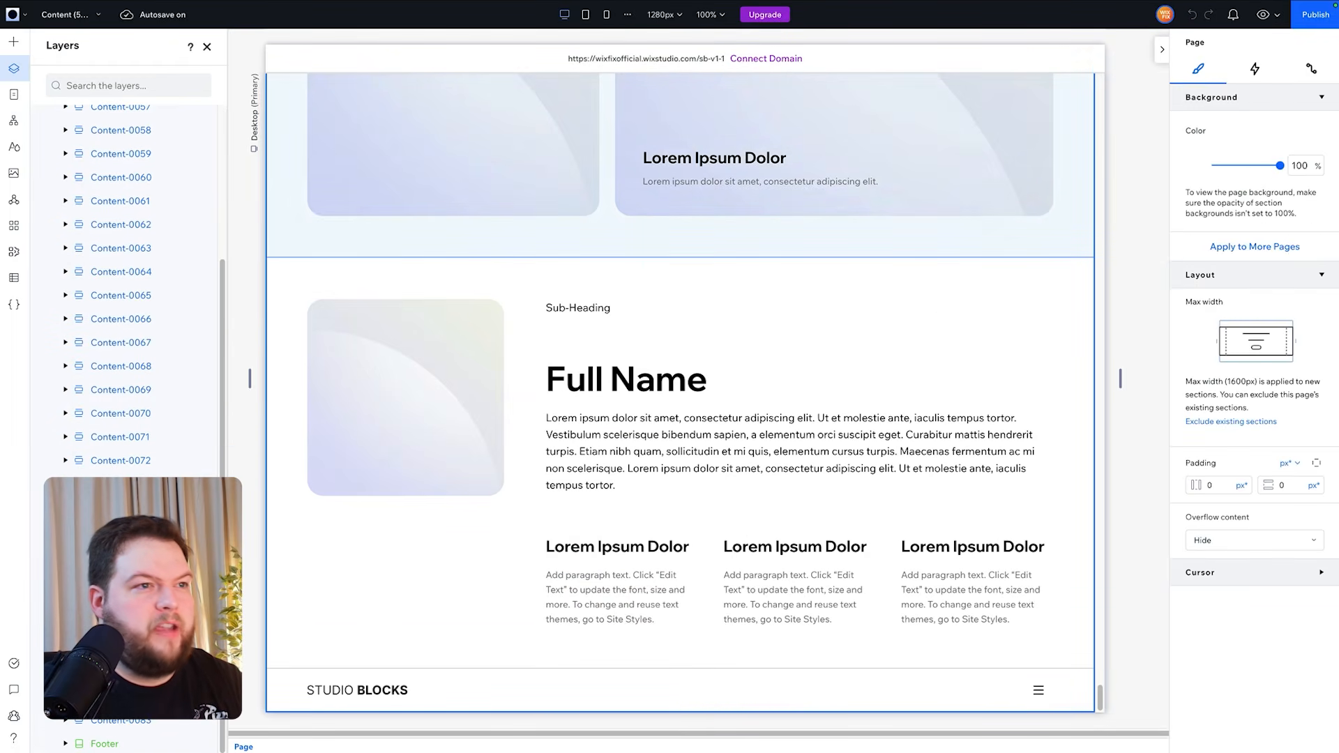
scroll(625, 417, up, 10)
click(301, 134)
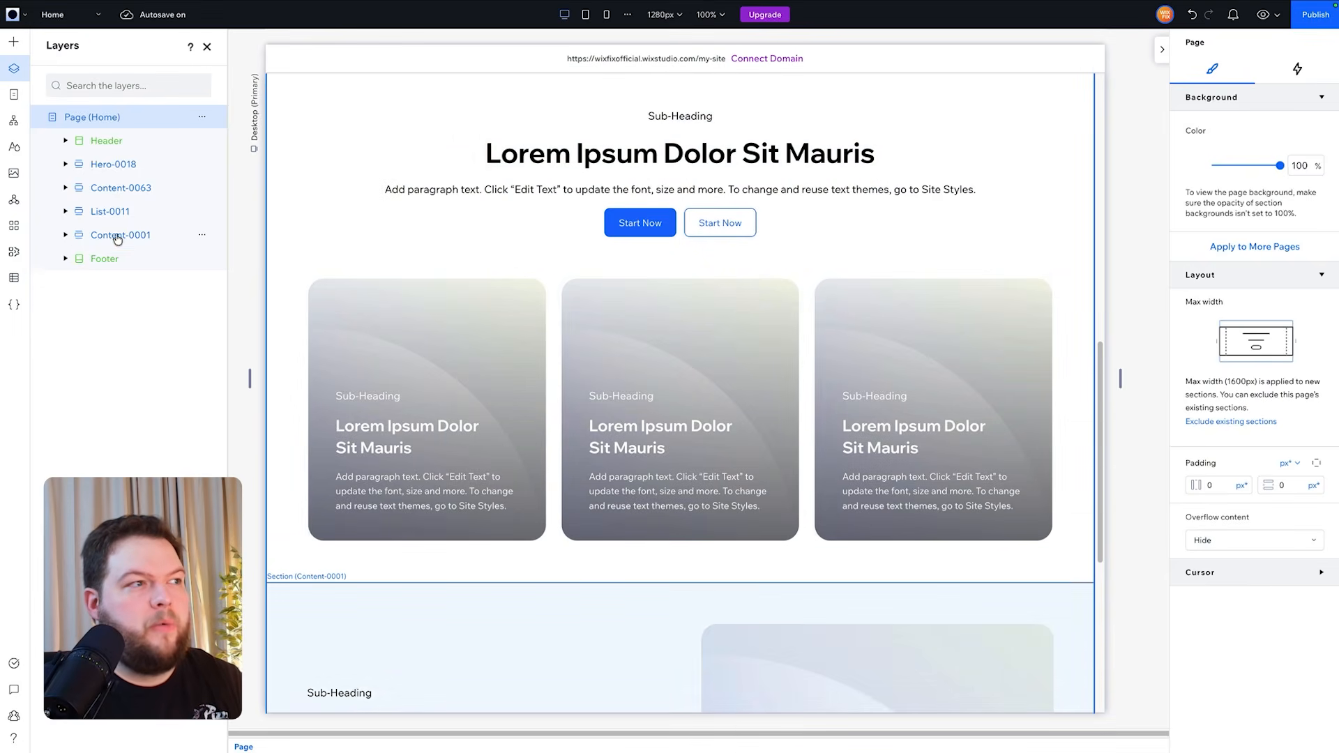
click(117, 239)
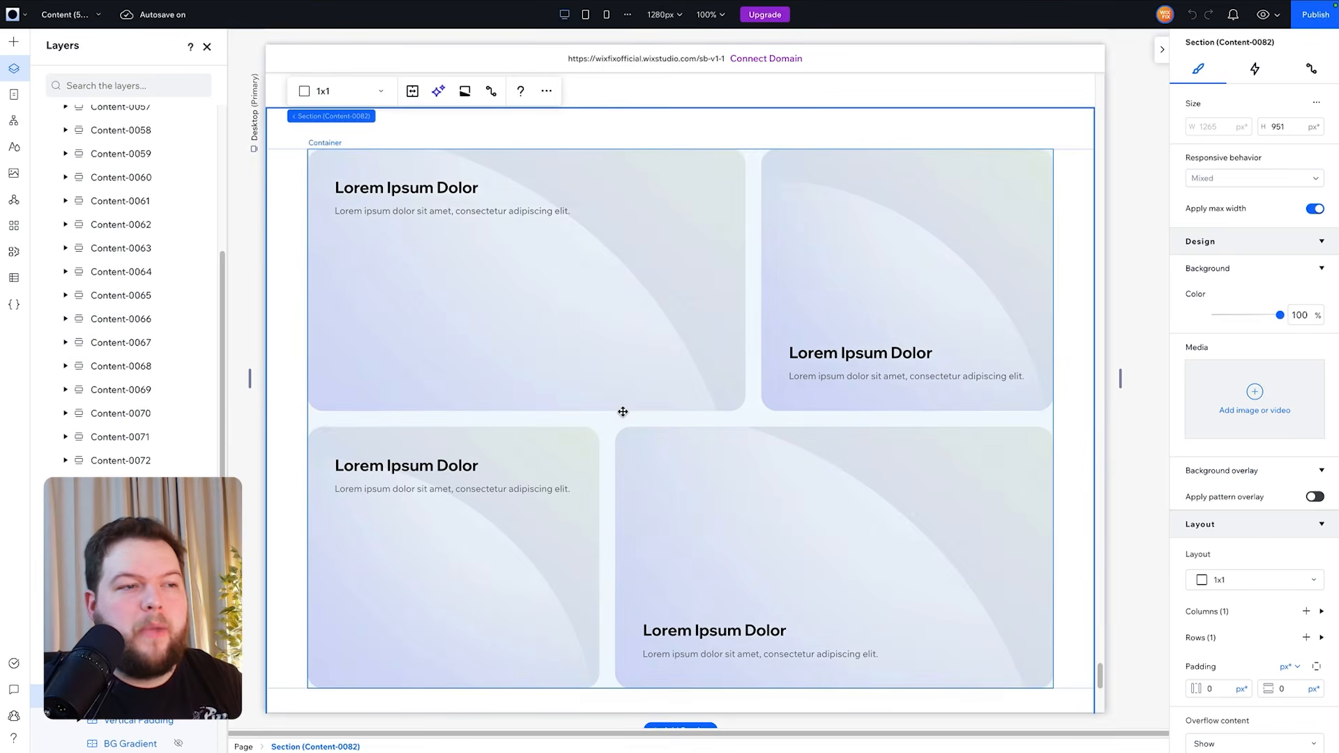
- Copy the Content-0024 numbered-steps section from the library's Content (1 - 50) page and paste it below Content-0082
scroll(628, 408, up, 15)
scroll(631, 403, up, 15)
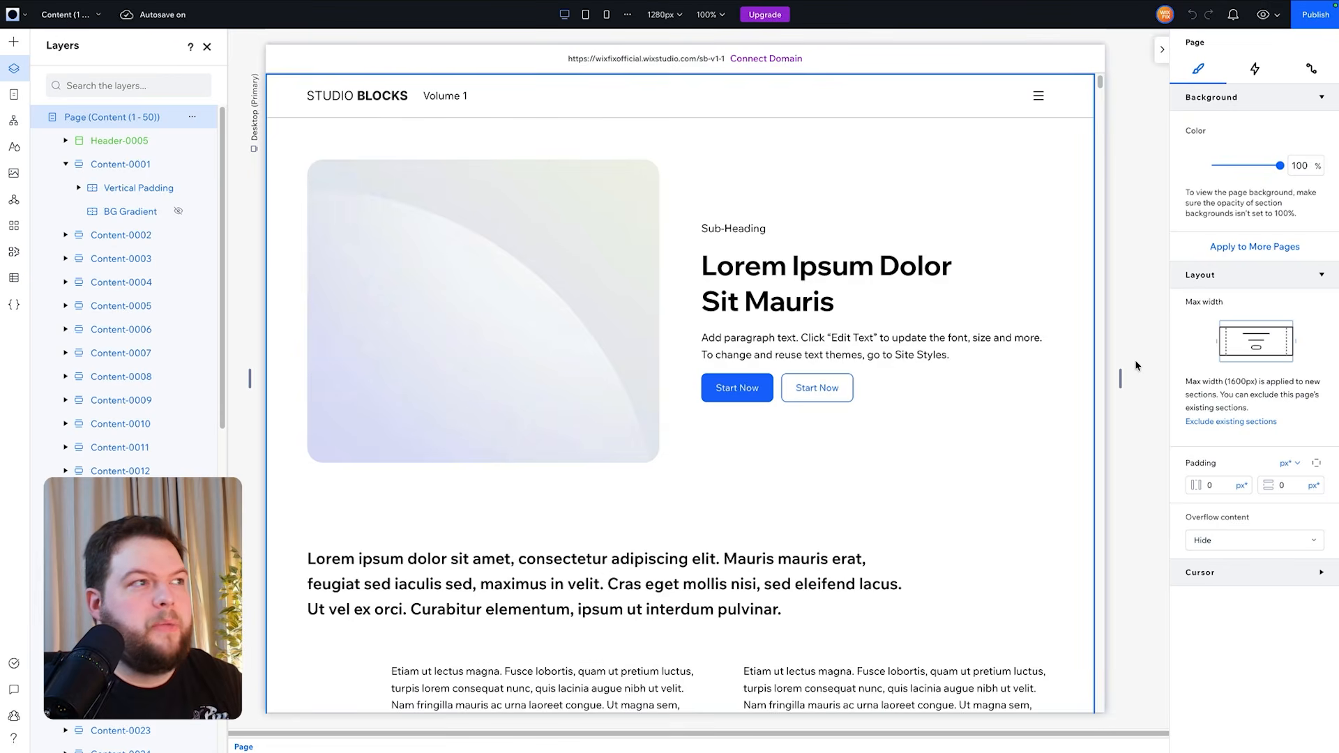
scroll(1136, 365, down, 15)
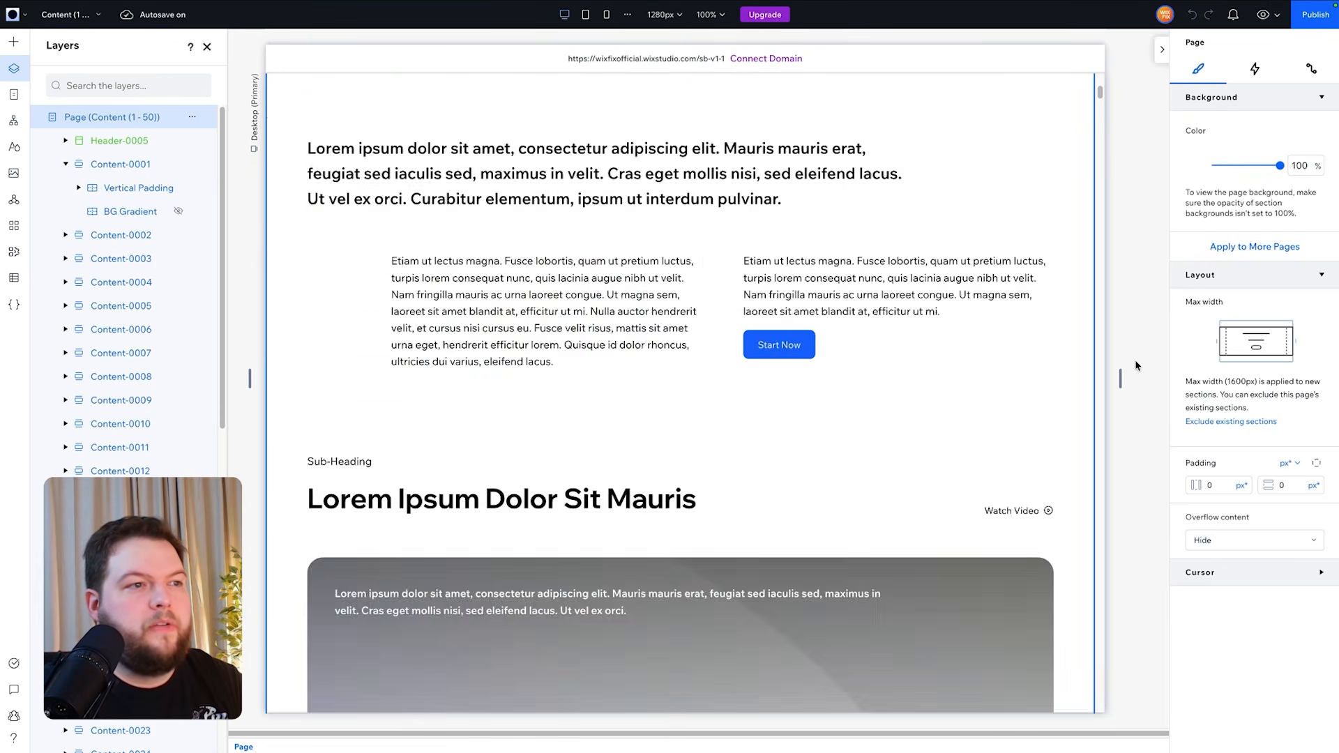
scroll(1135, 365, down, 5)
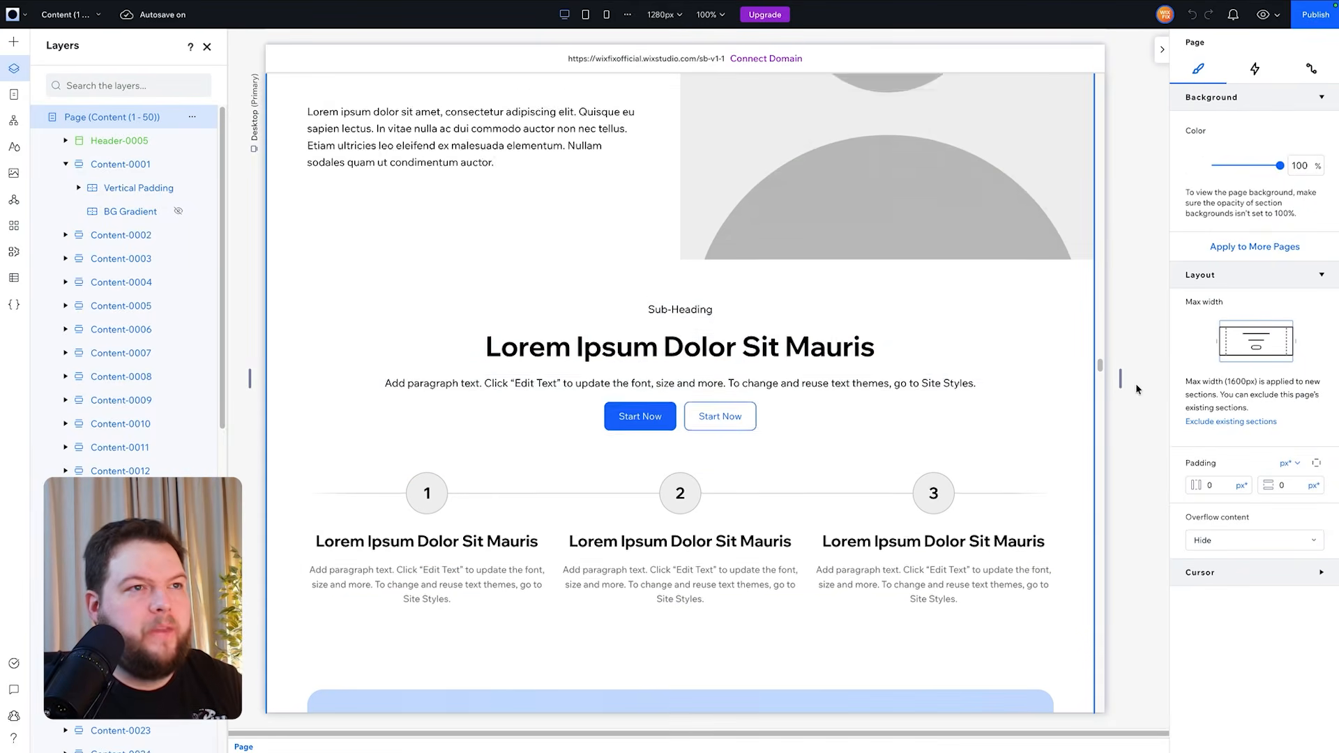
click(660, 265)
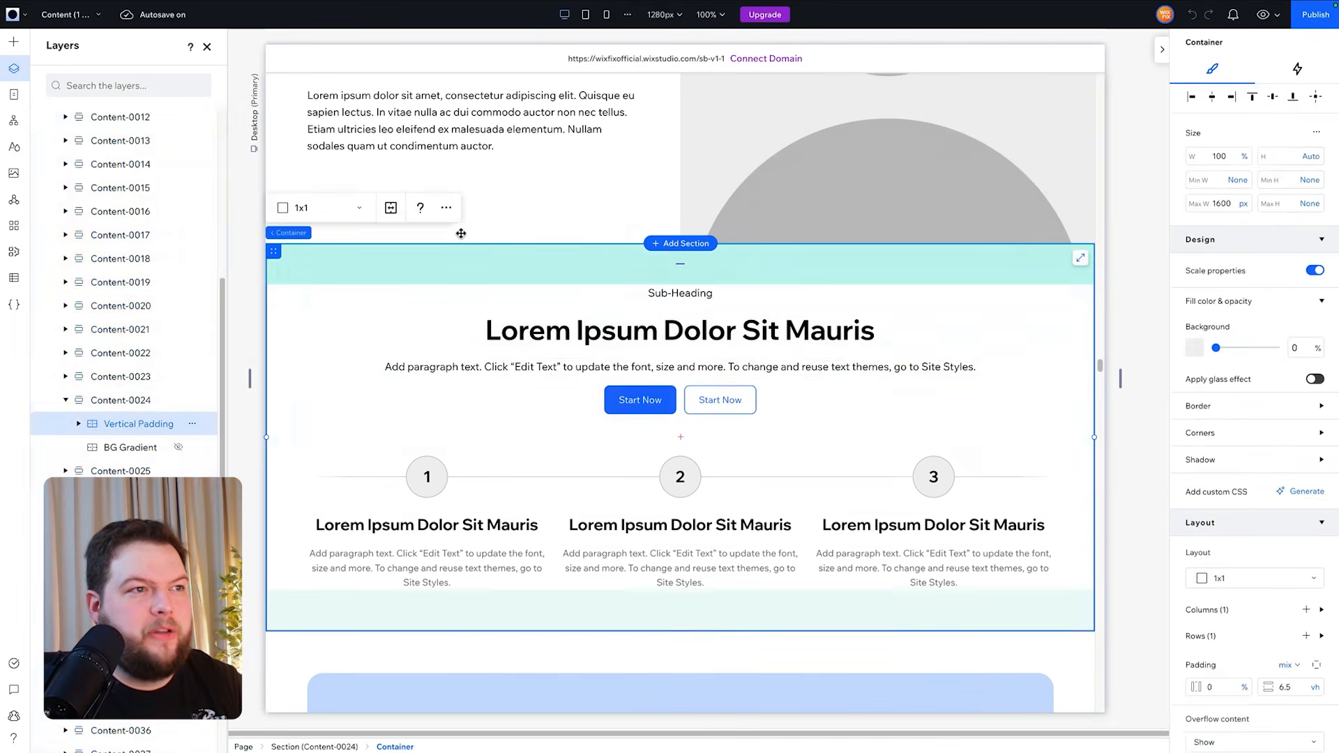
click(301, 234)
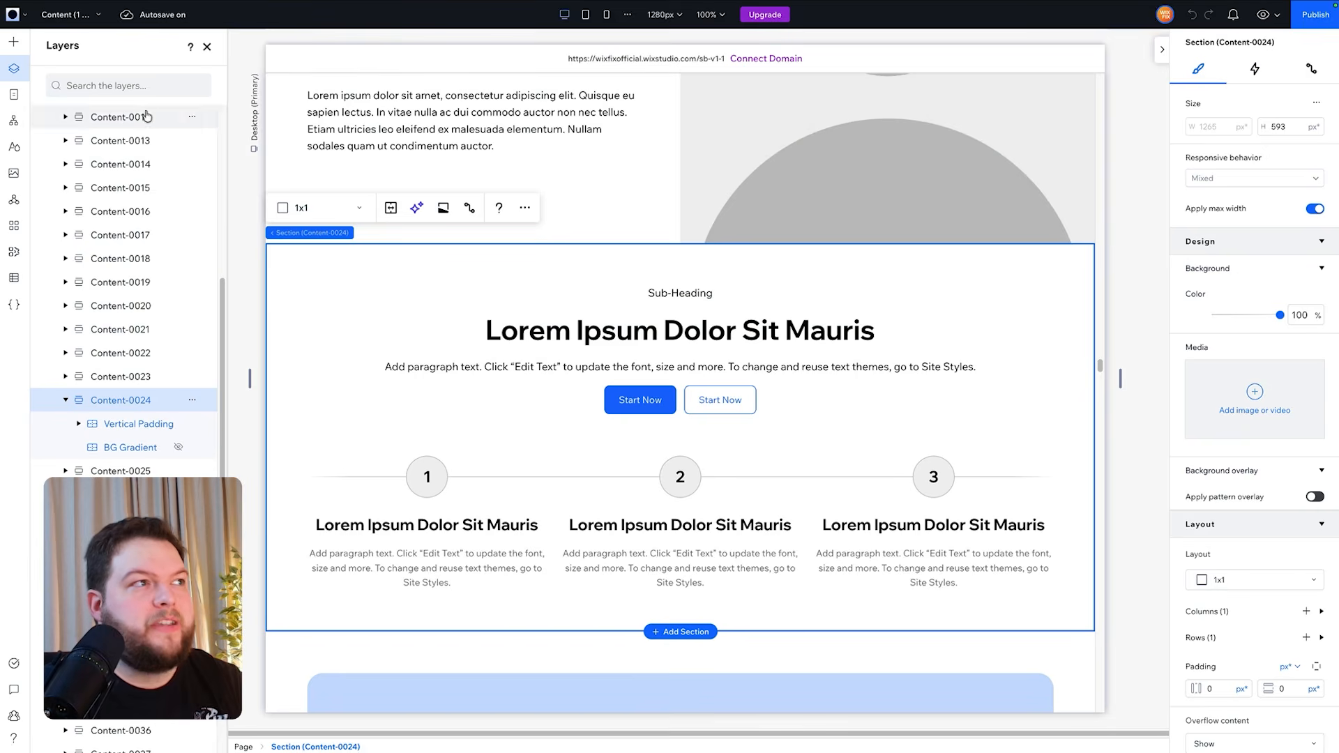
- Copy the Testimonials-0003 section from the Testimonials / Reviews page and paste it below Content-0024 on Home
click(66, 15)
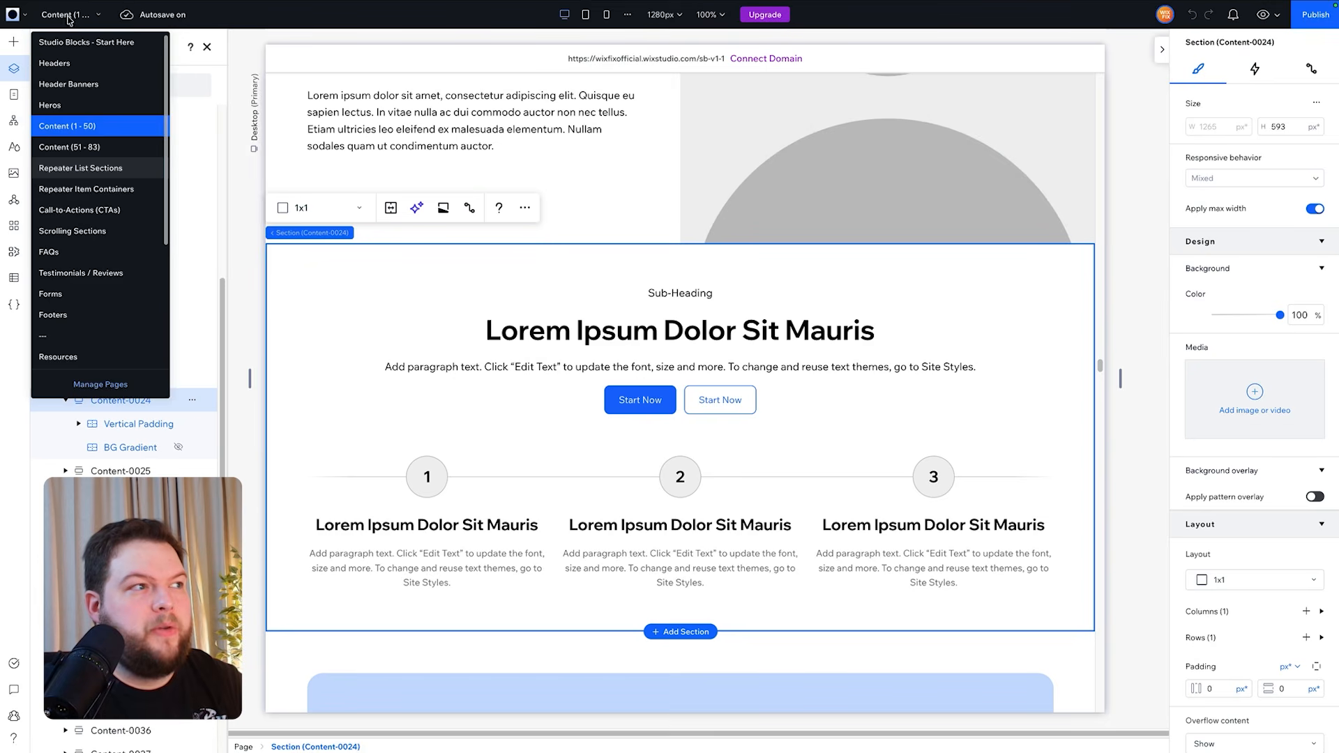
click(73, 274)
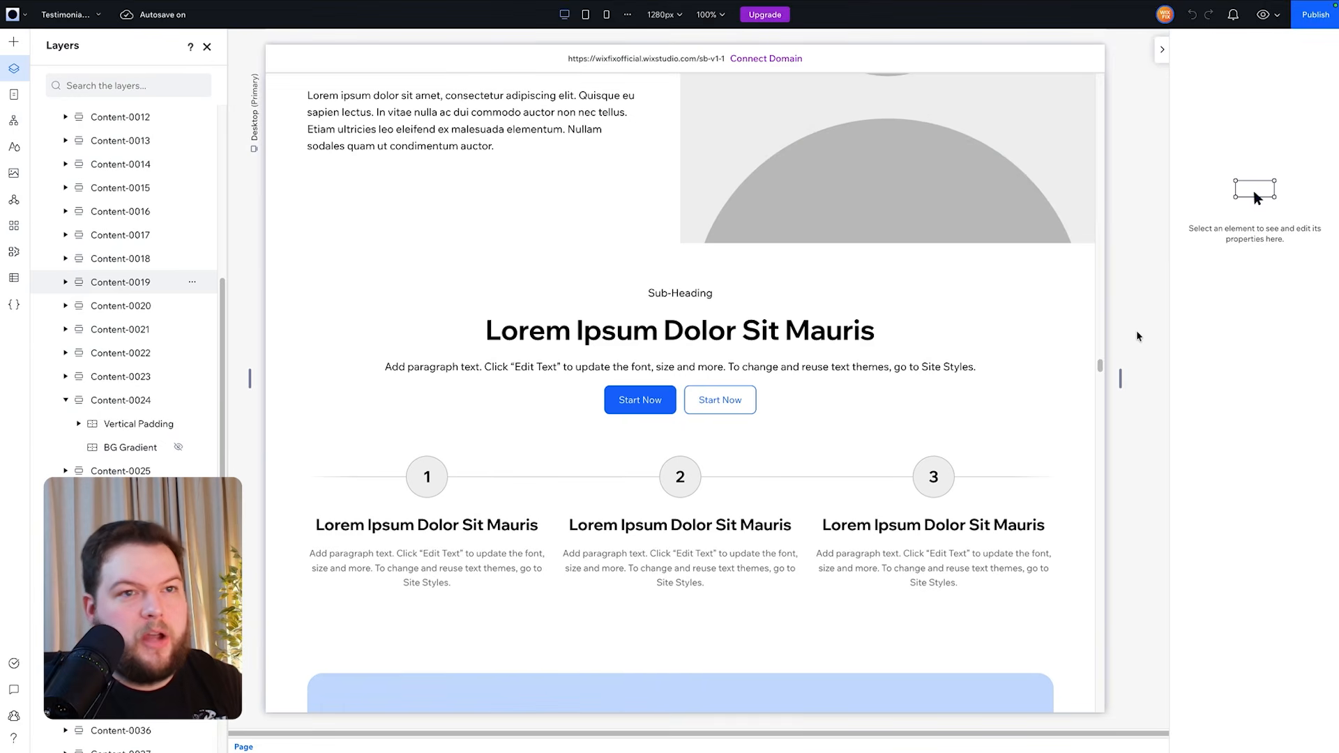
scroll(1047, 359, down, 10)
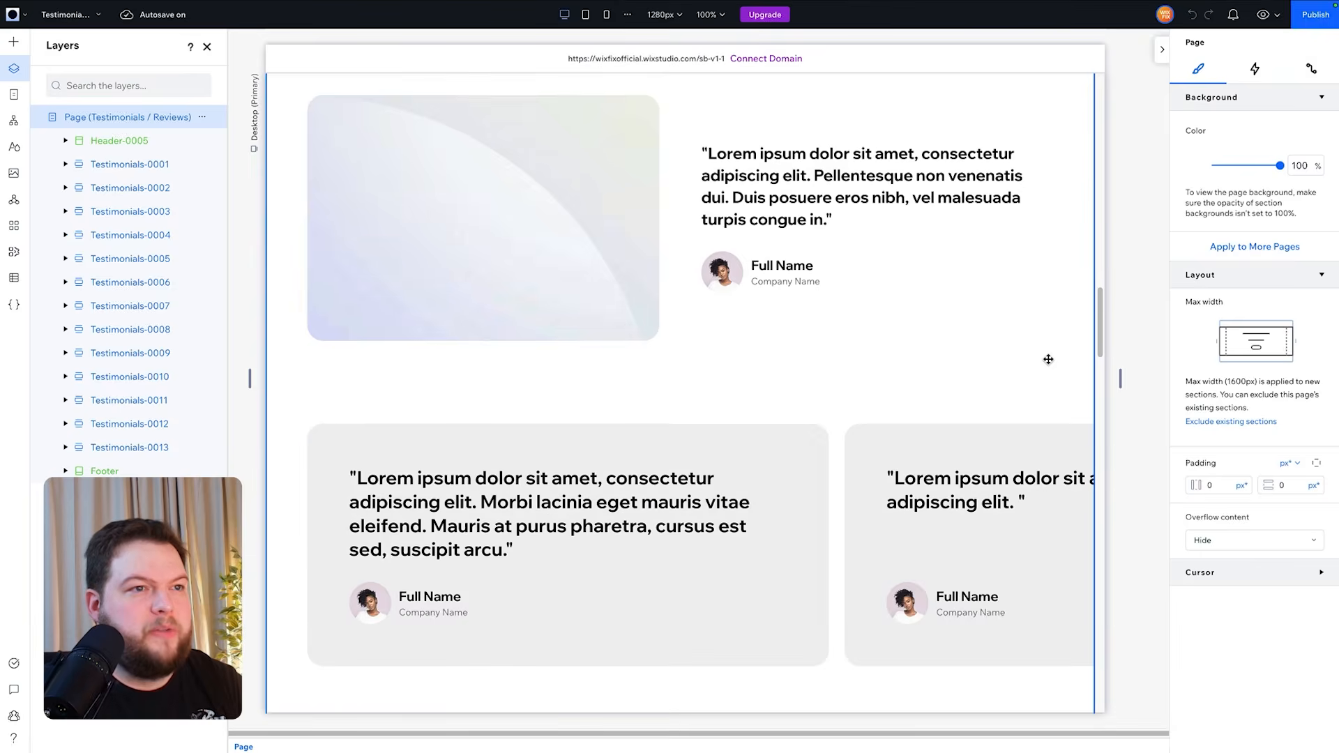
scroll(1047, 359, down, 15)
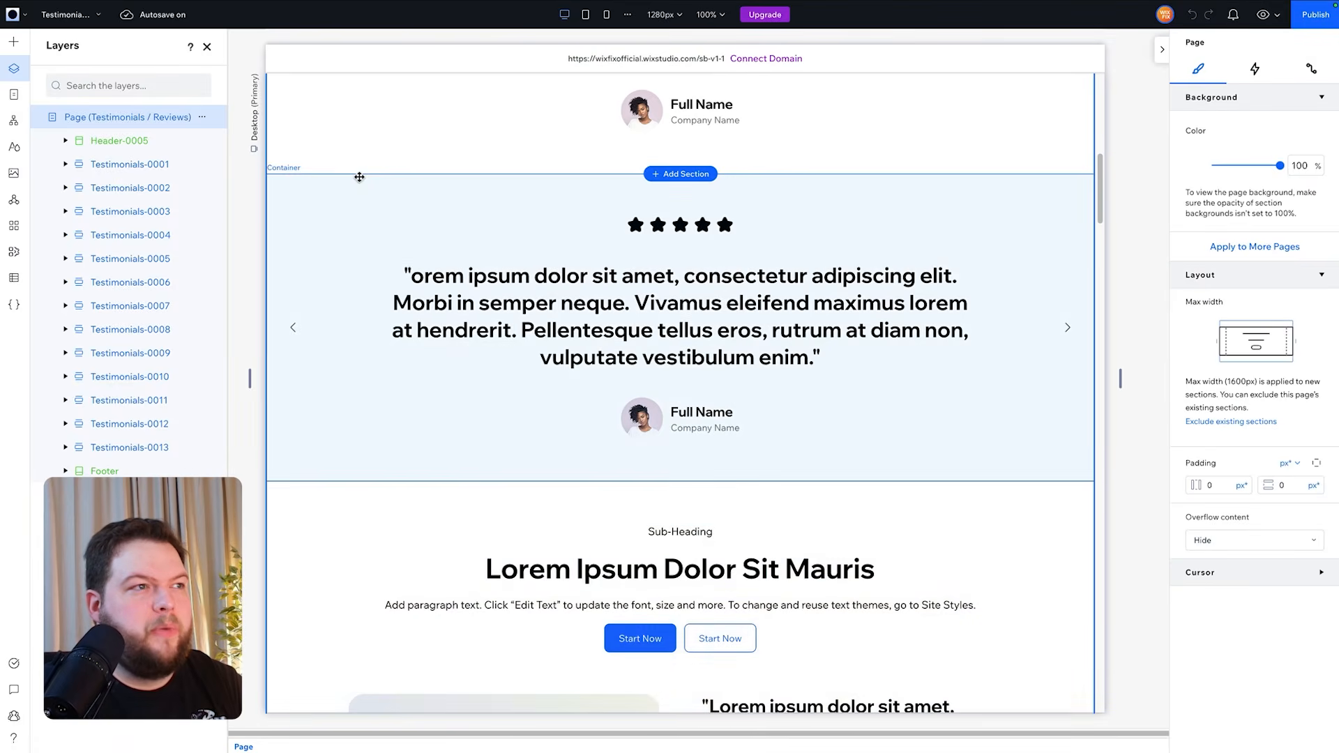
click(359, 177)
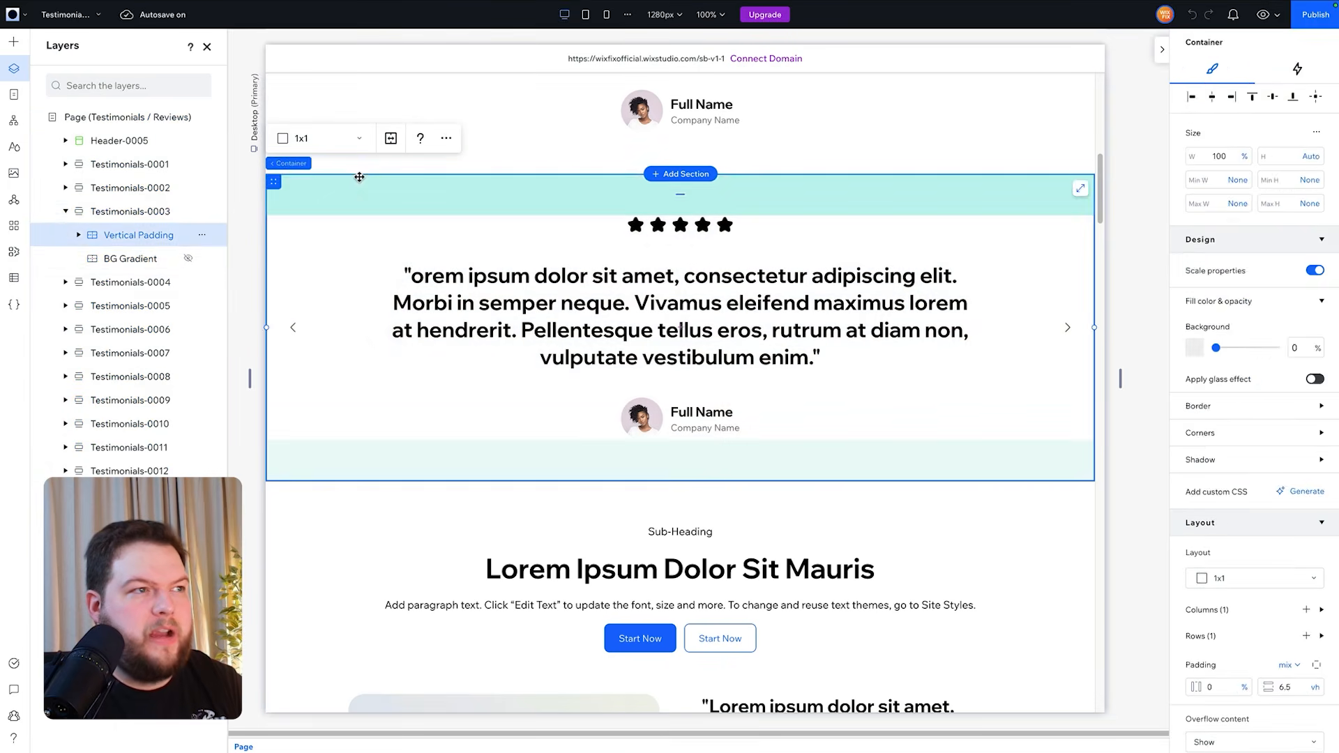
click(275, 161)
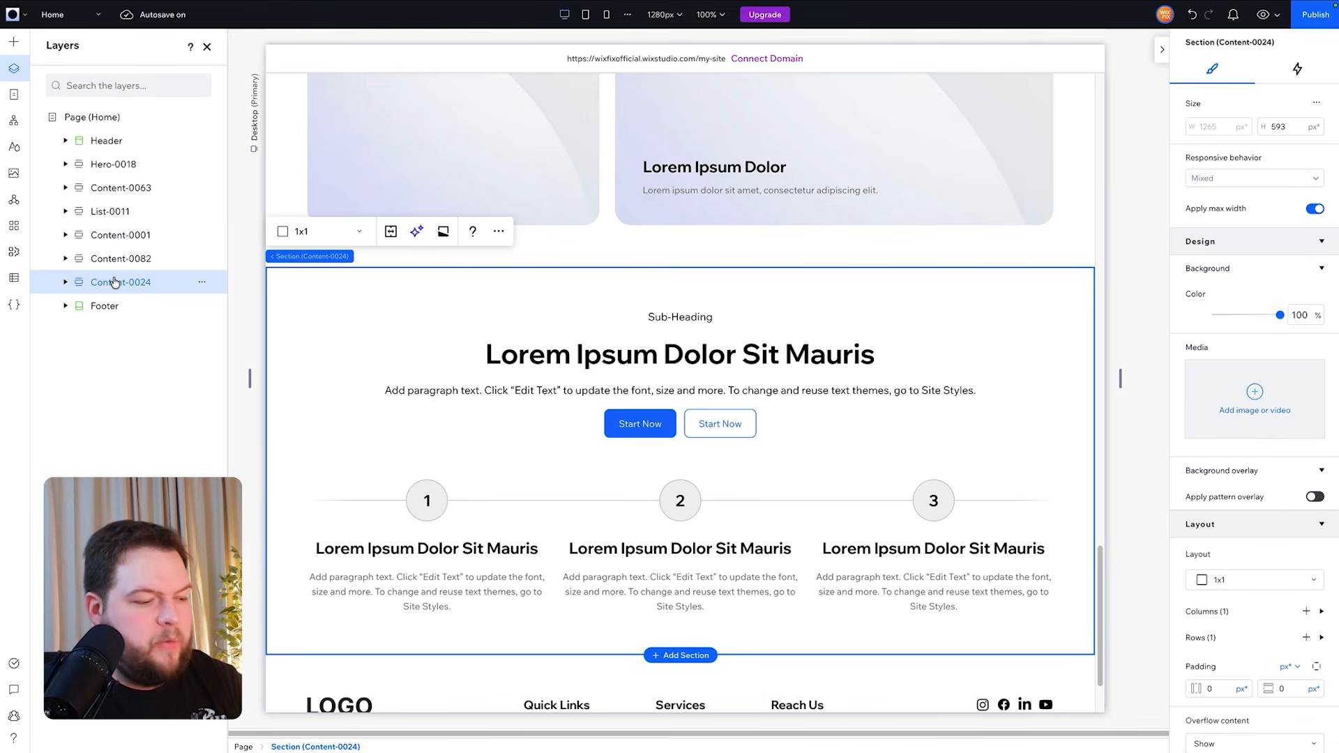
key(ctrl+v)
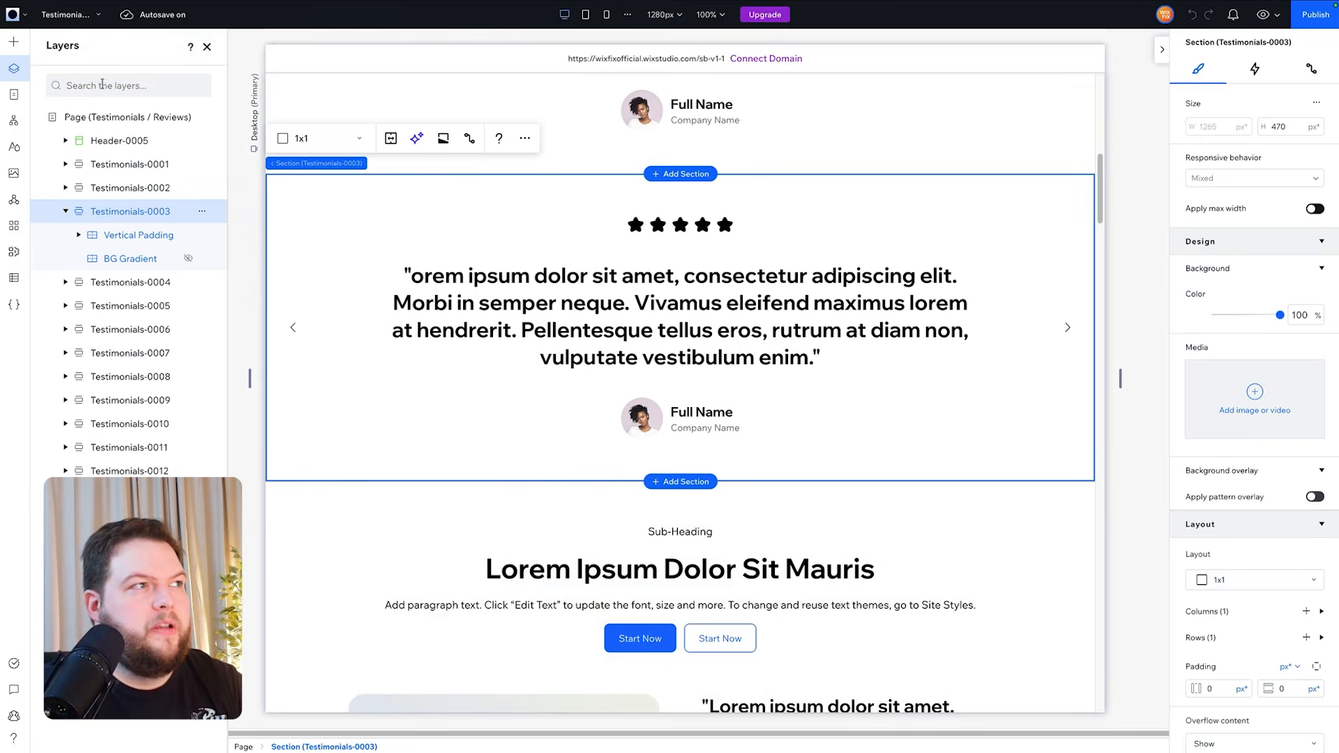
- Copy the List-0005 three-card section from the Repeater List Sections page and paste it below Testimonials-0003
click(70, 14)
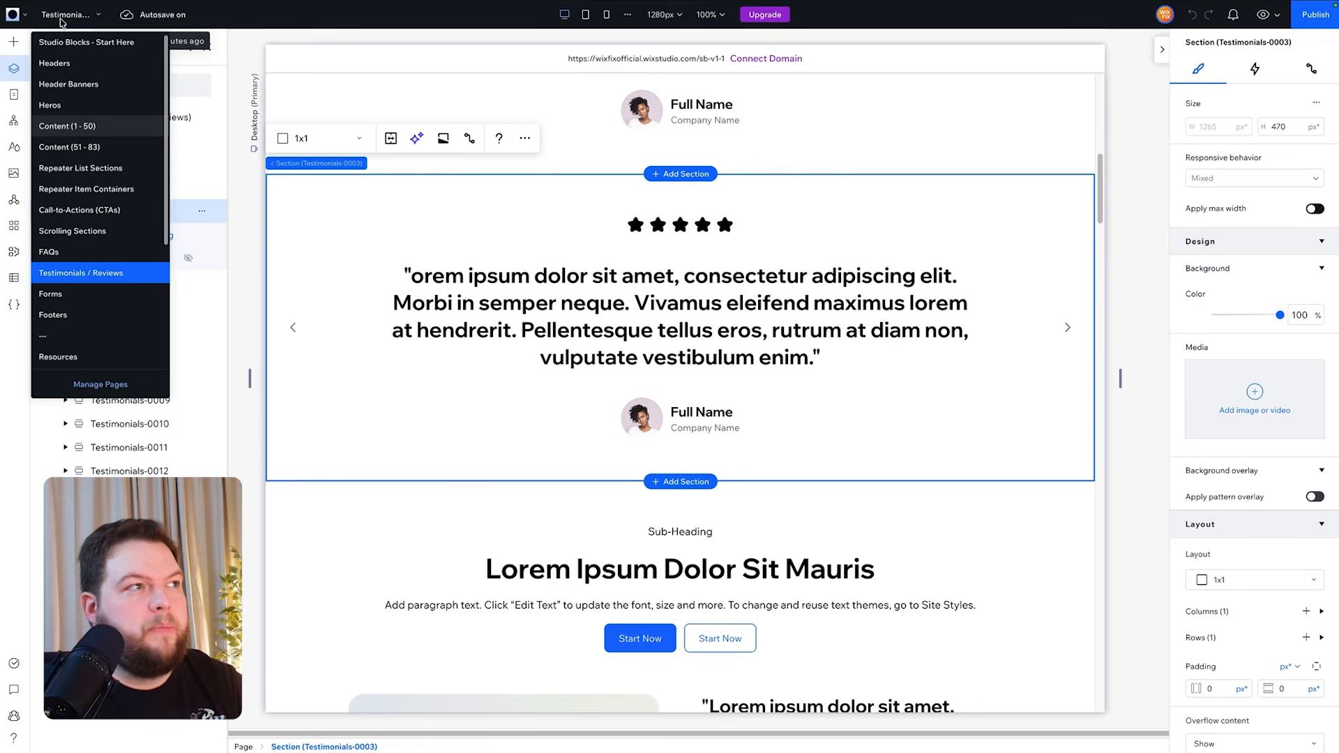
click(87, 168)
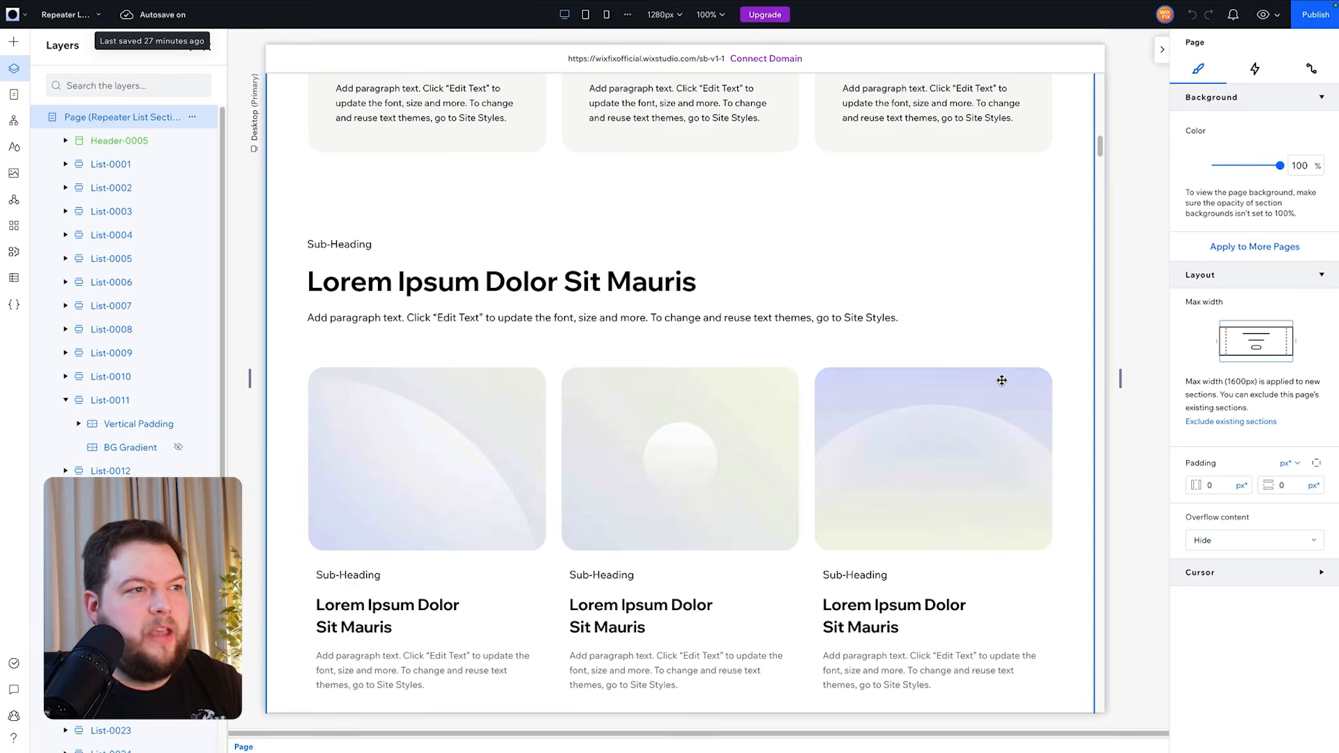
scroll(1002, 380, down, 2)
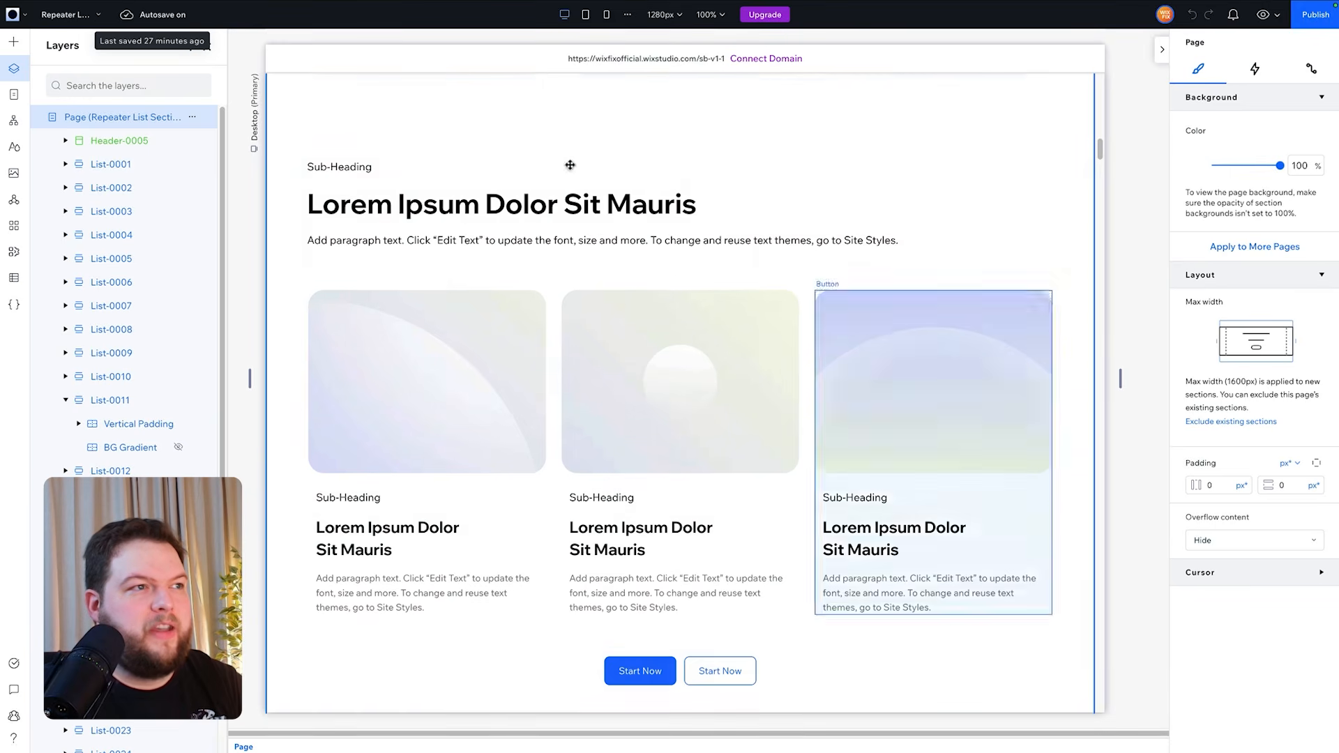
click(372, 137)
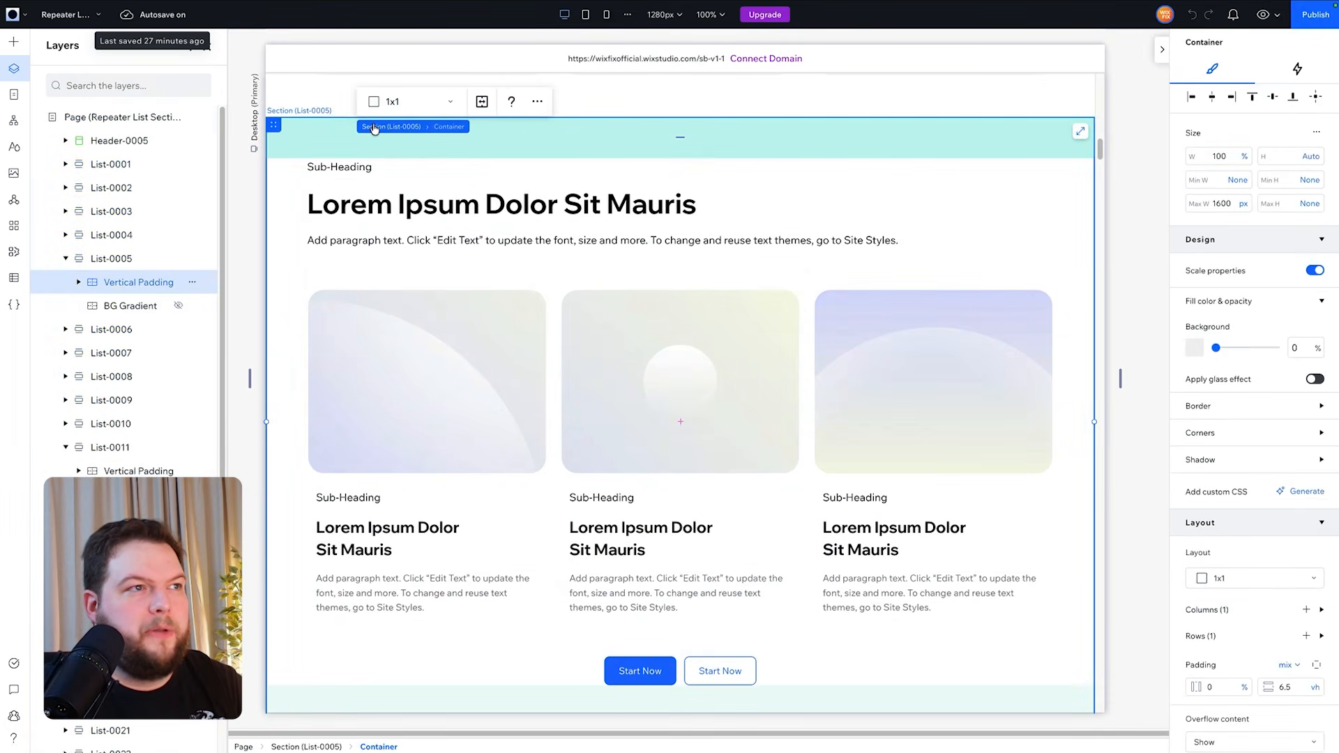
click(375, 127)
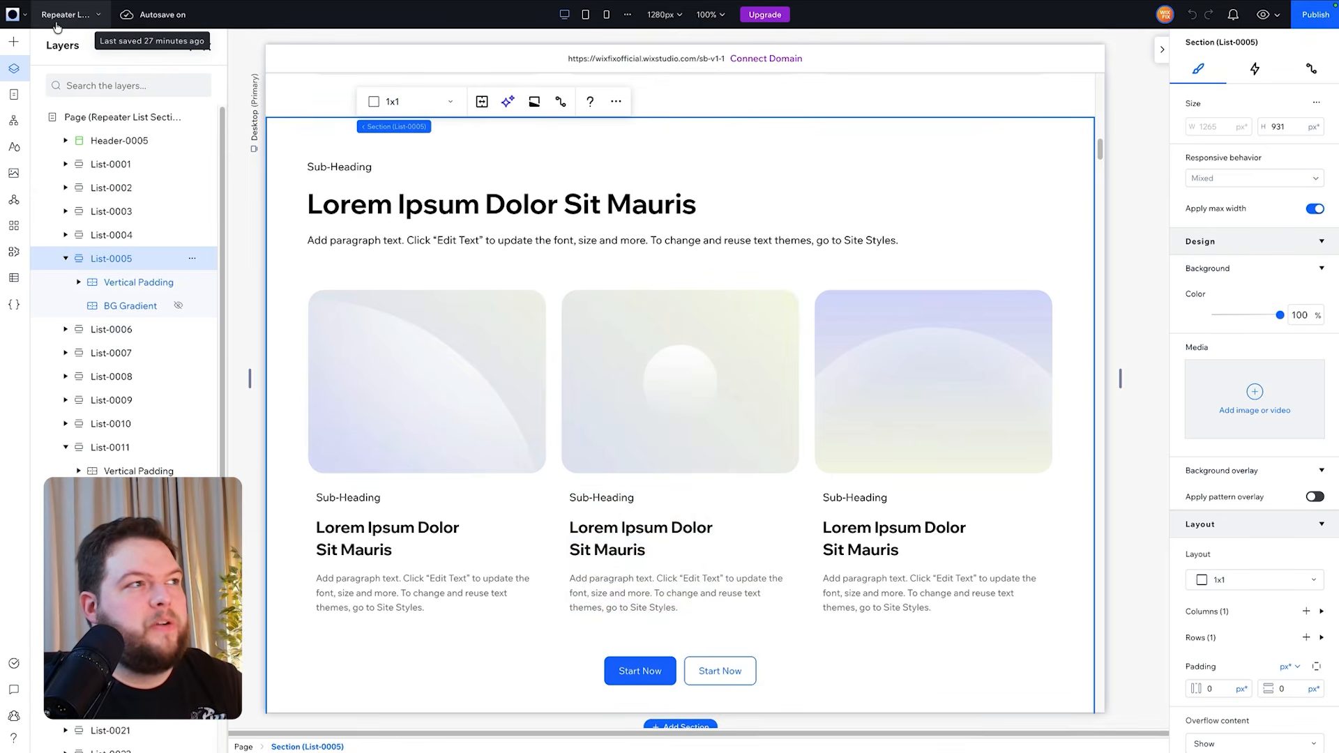
- Copy the CTA-0013 section from the library's Call-to-Actions (CTAs) page and paste it below List-0005 on Home
click(56, 21)
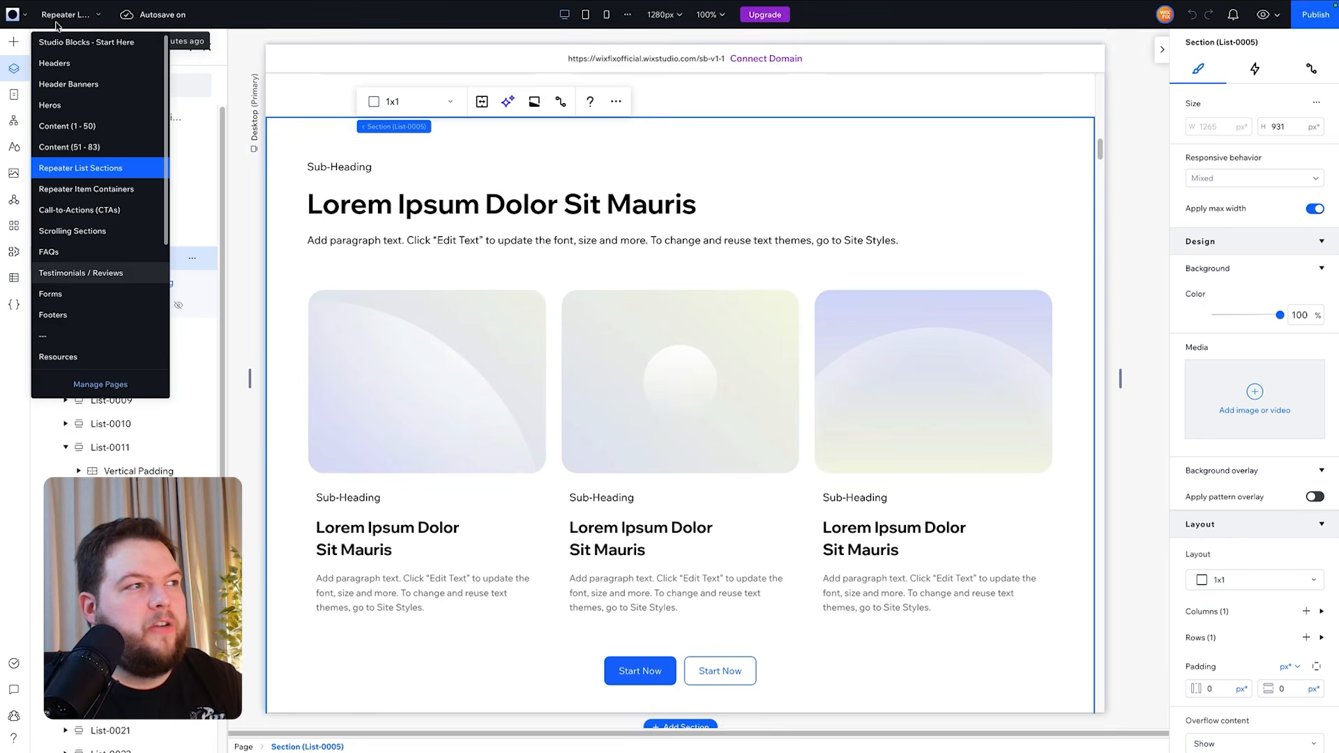
click(79, 211)
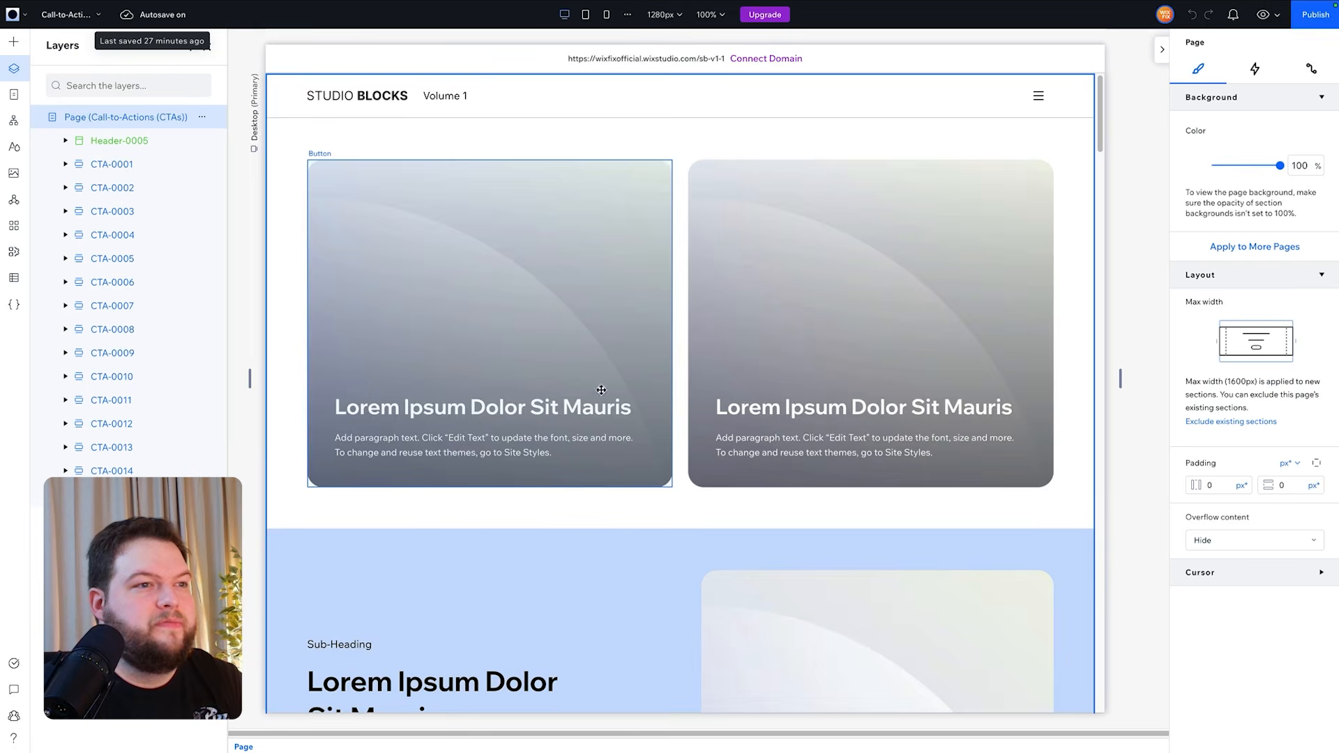
scroll(795, 399, down, 10)
scroll(797, 406, down, 10)
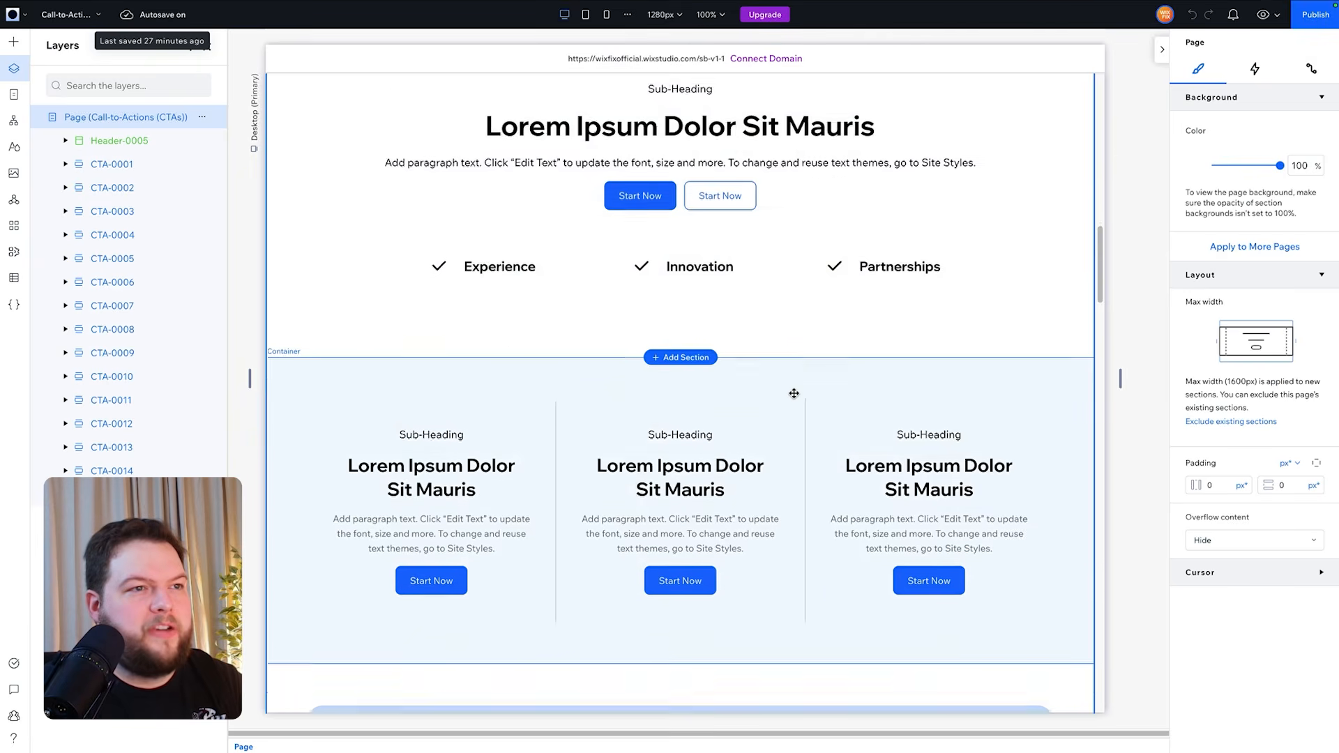
scroll(794, 394, down, 15)
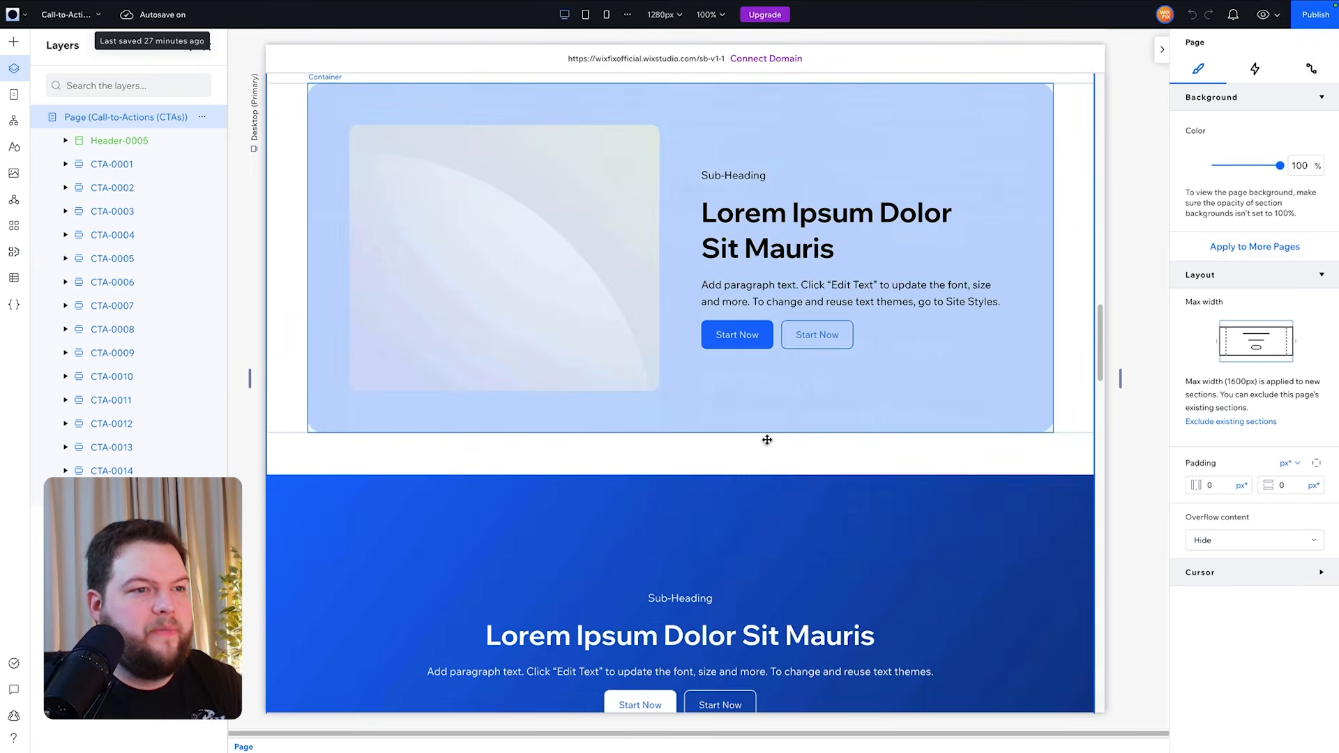
click(307, 244)
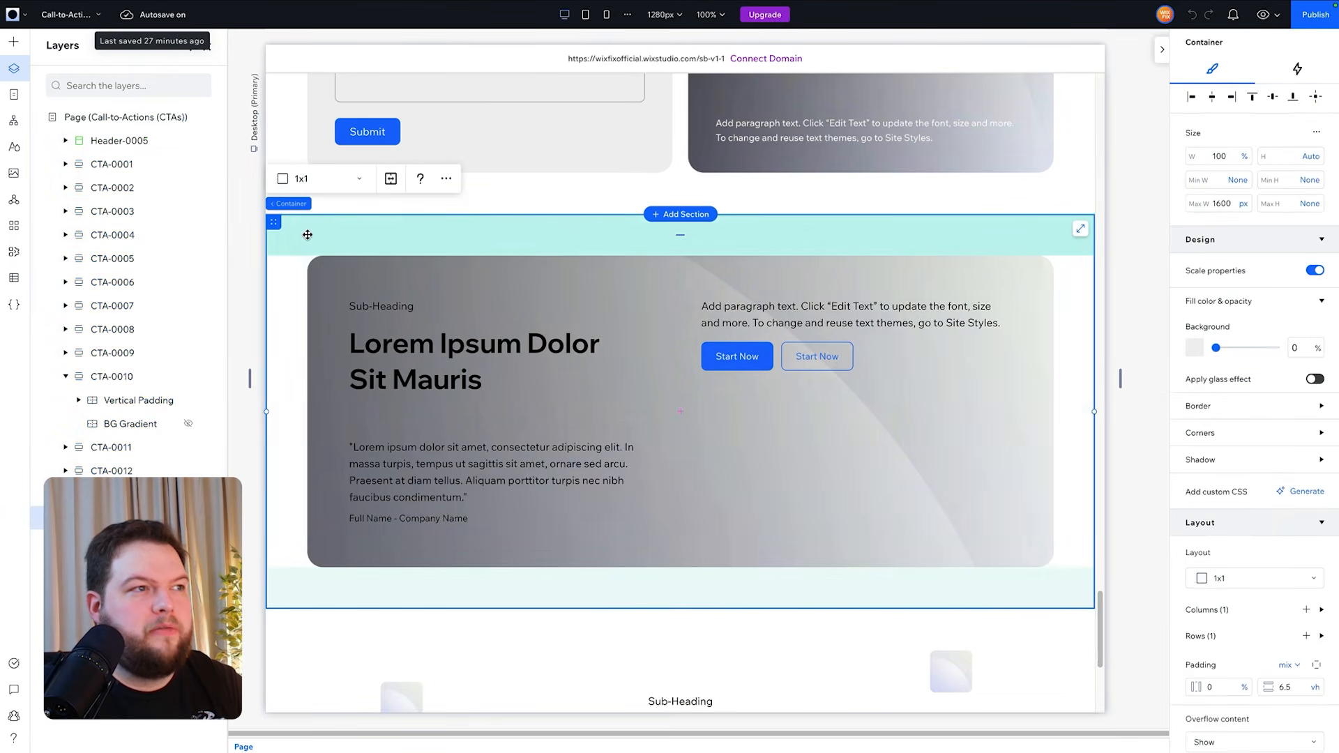
click(290, 204)
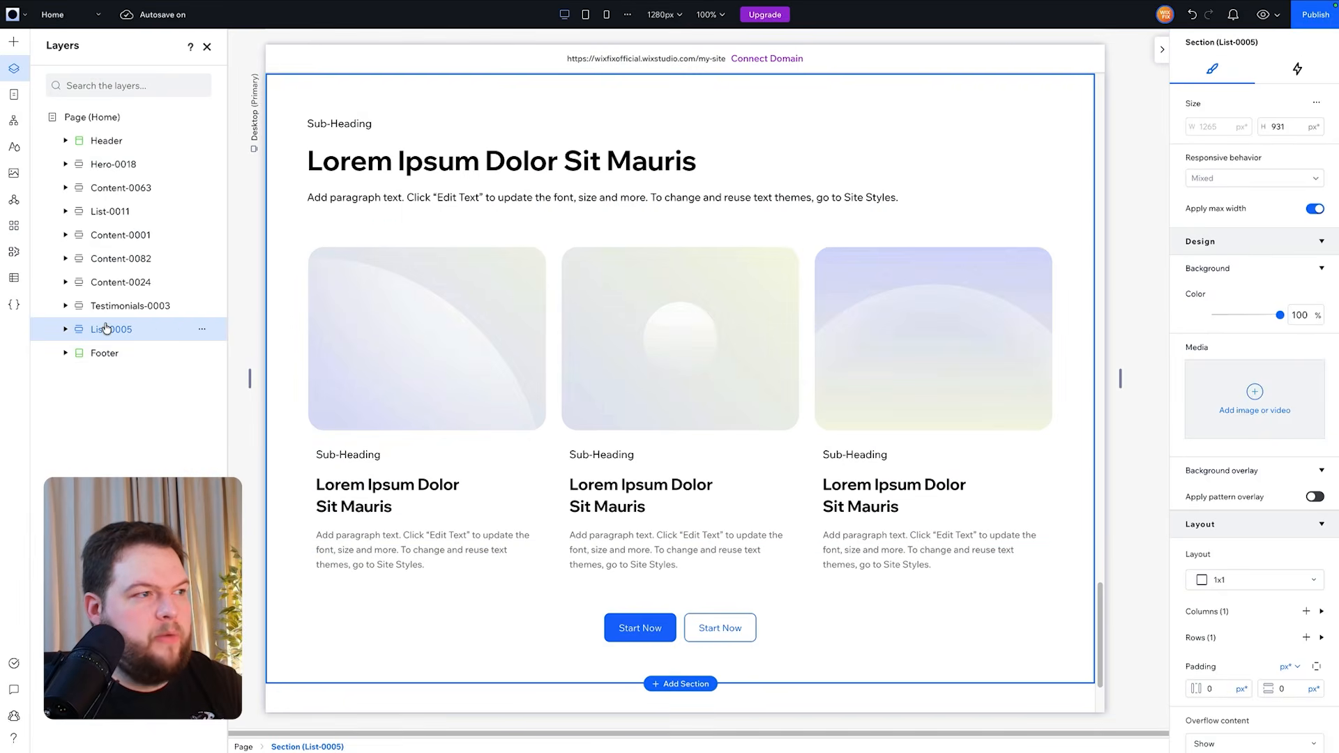
key(ctrl+v)
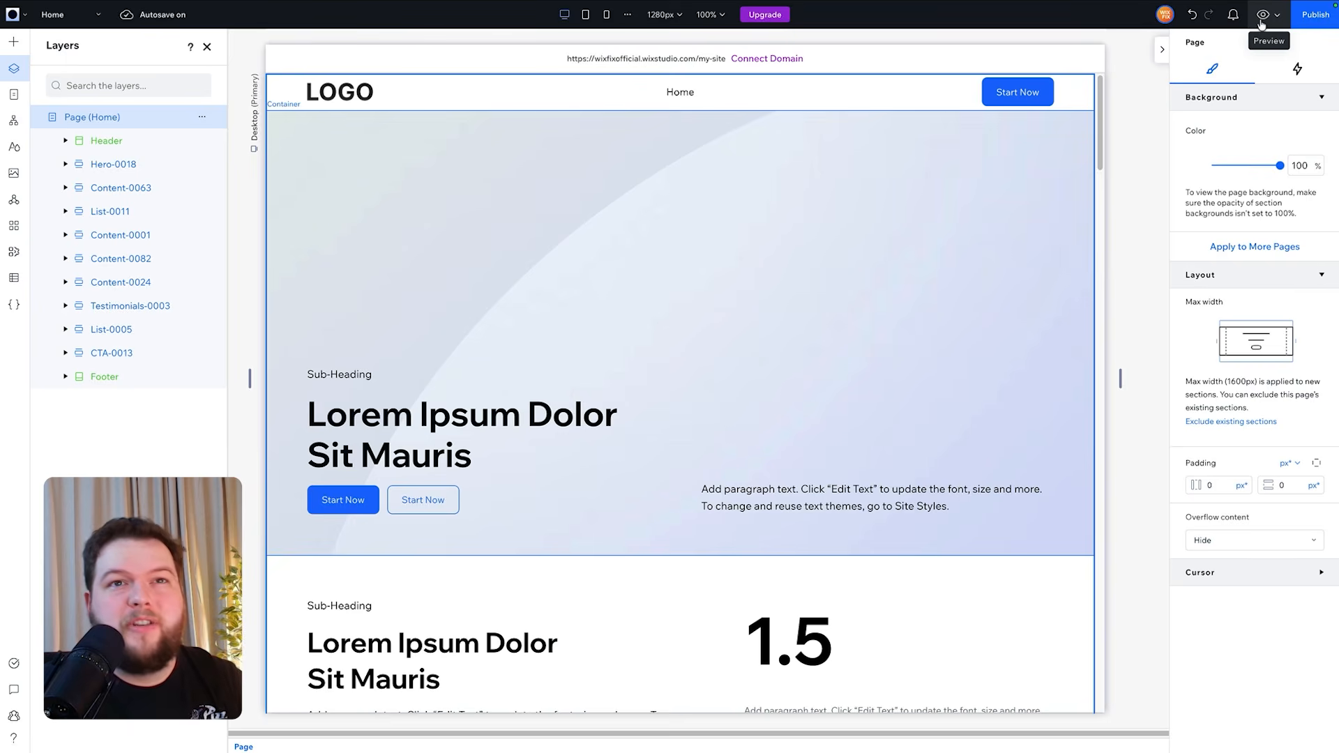
- Preview the homepage at the desktop and mobile breakpoints, then return to the desktop editor view
click(1262, 16)
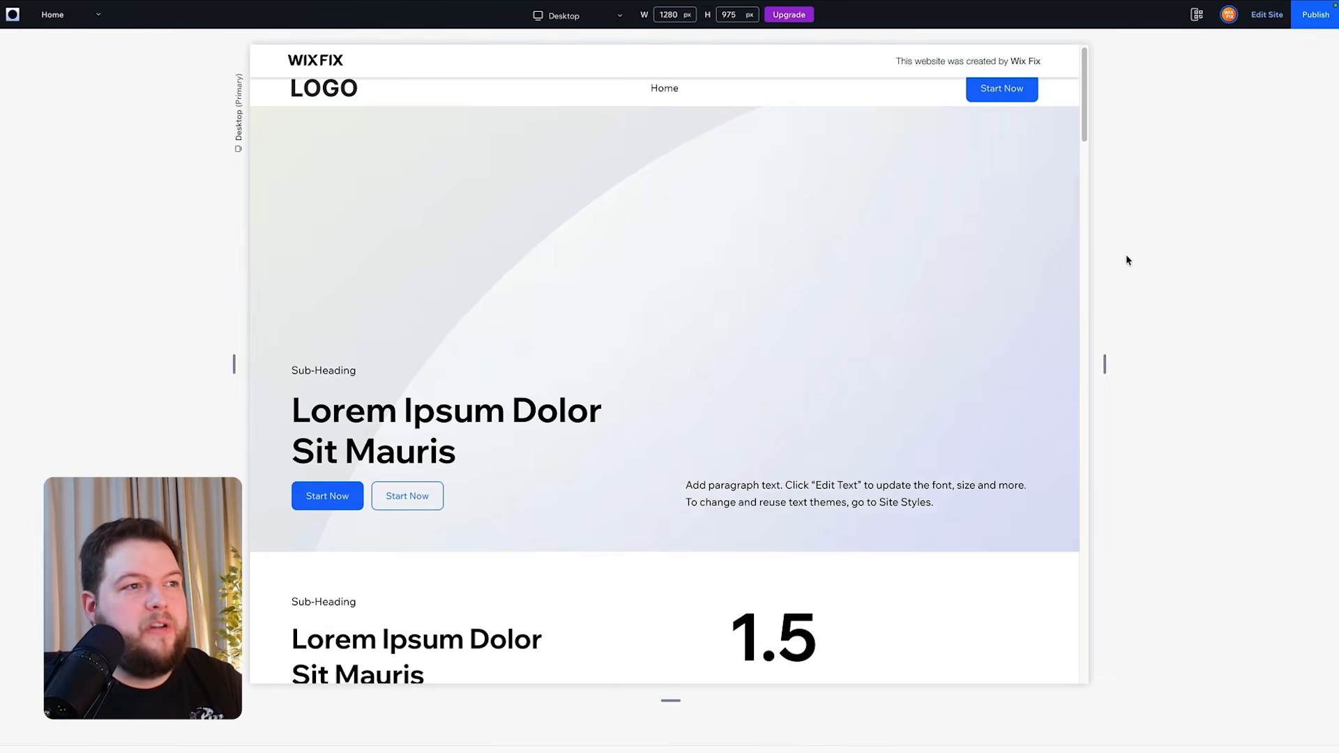
scroll(1126, 254, down, 20)
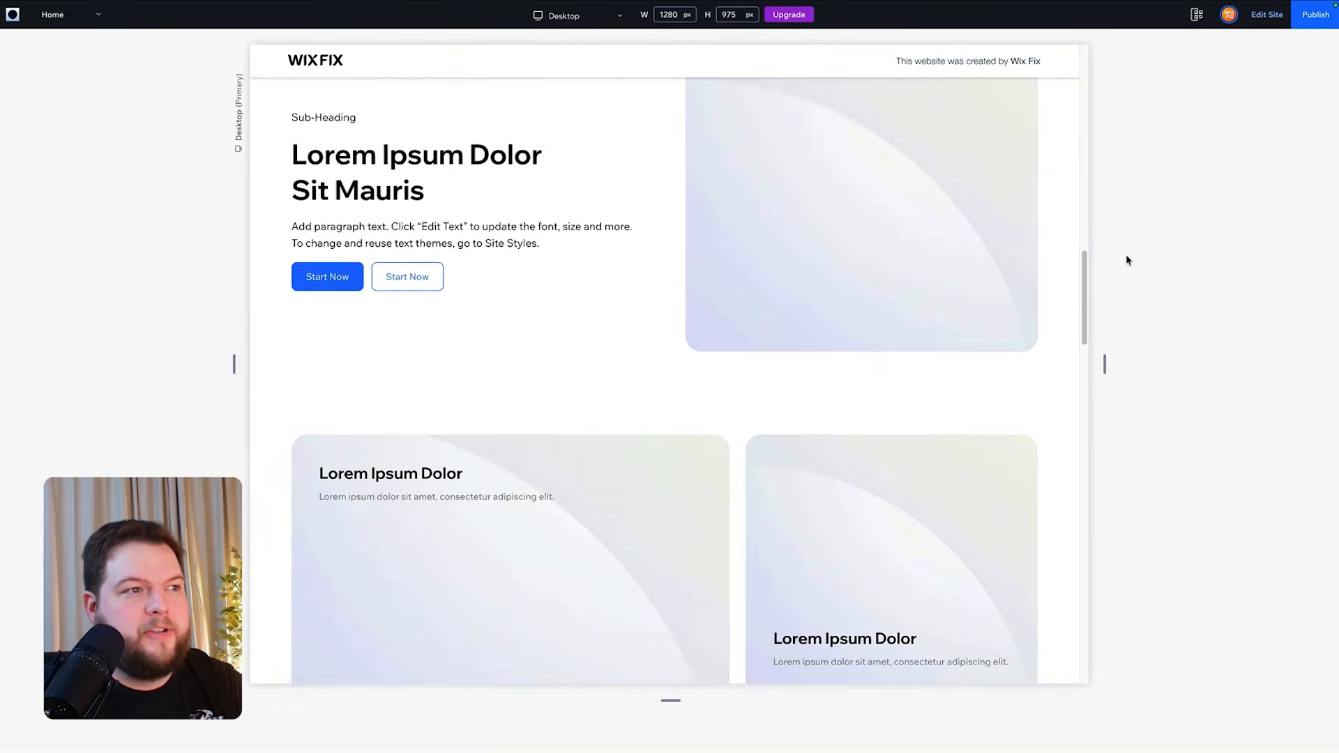
scroll(1126, 259, down, 10)
scroll(1125, 259, up, 20)
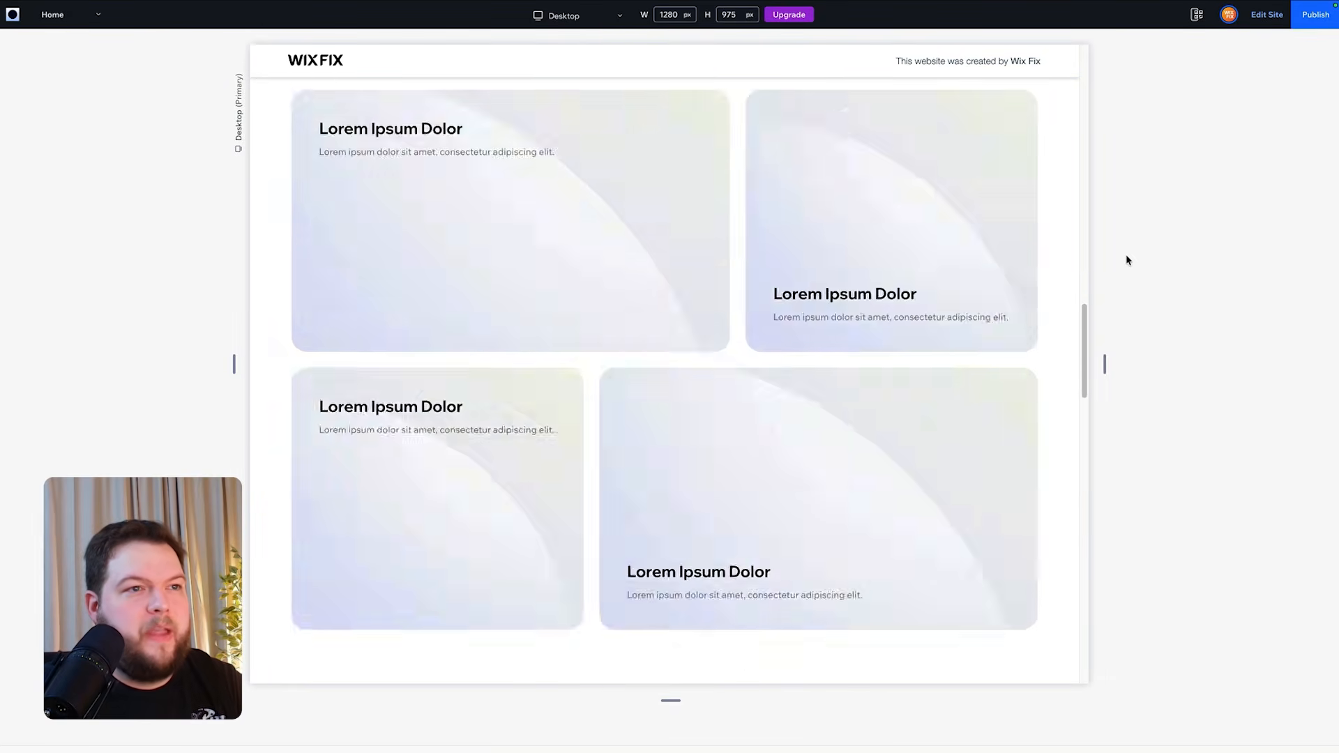
click(562, 15)
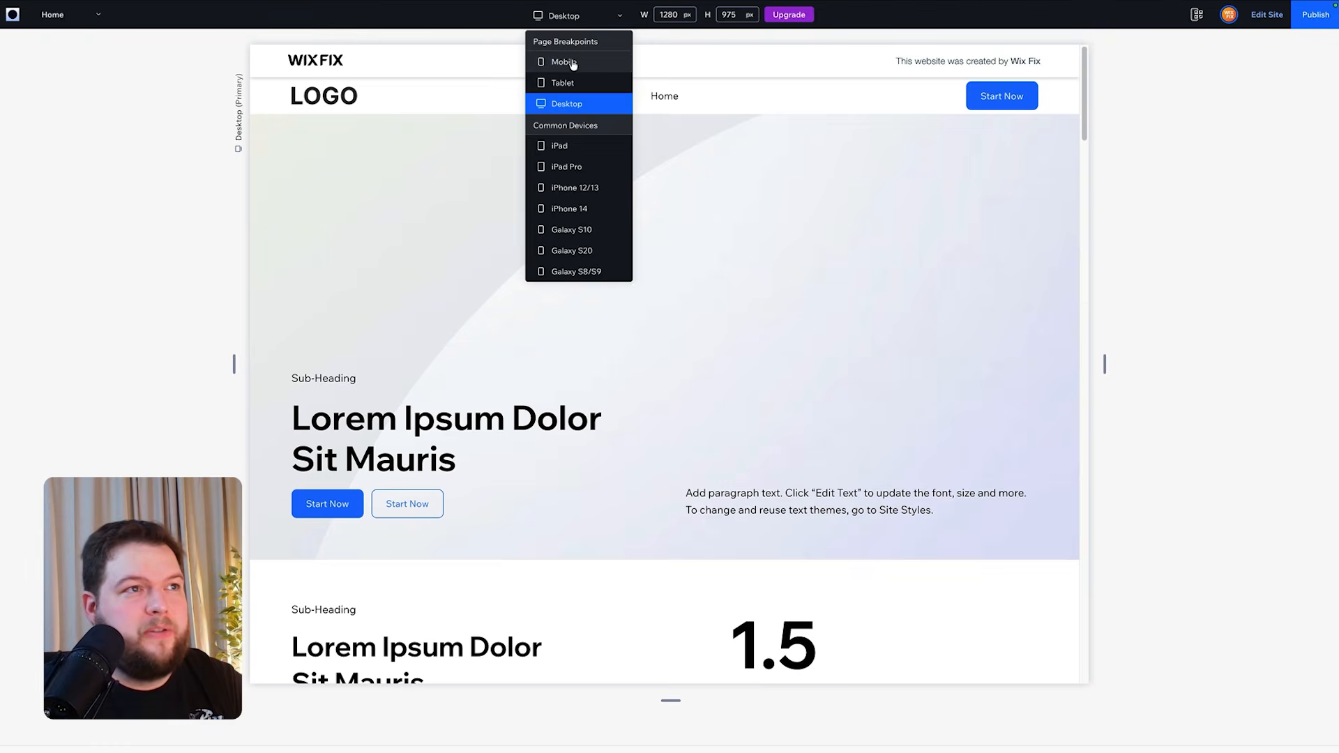
click(569, 61)
scroll(897, 262, down, 10)
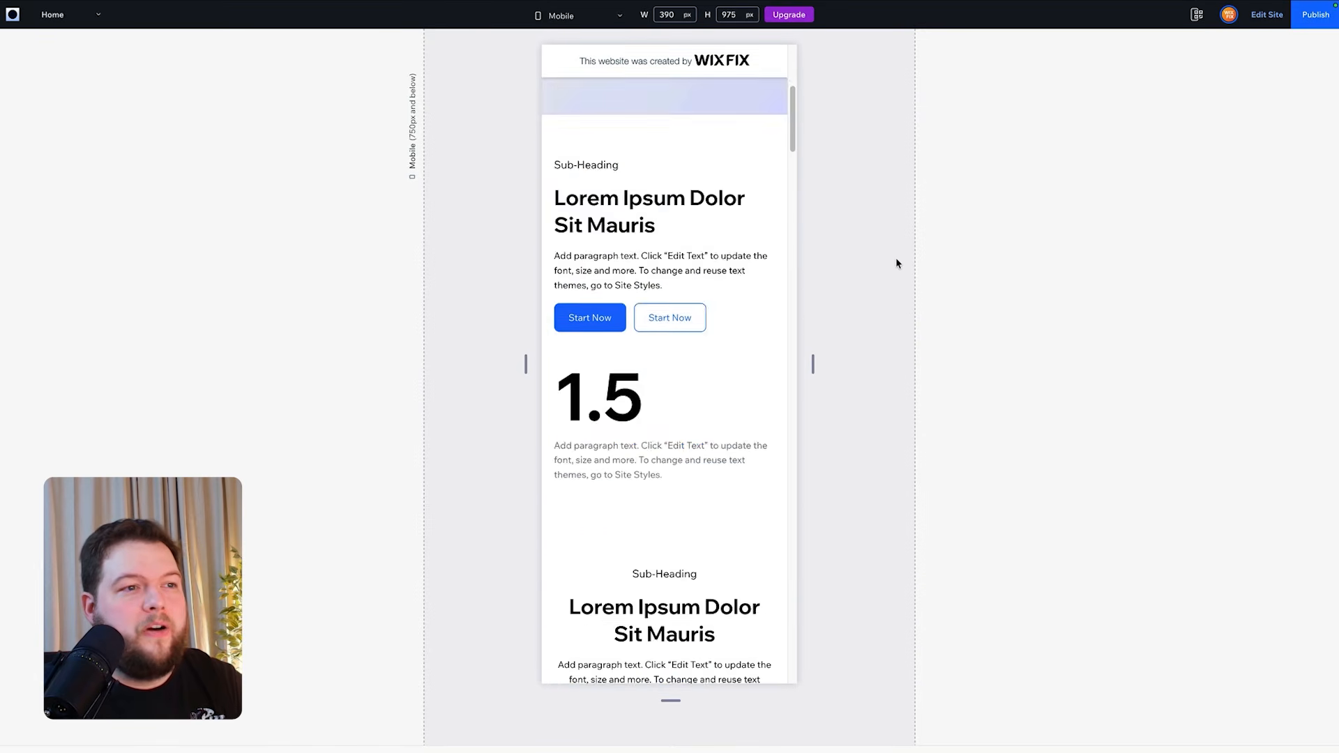
scroll(896, 263, down, 10)
scroll(896, 263, up, 20)
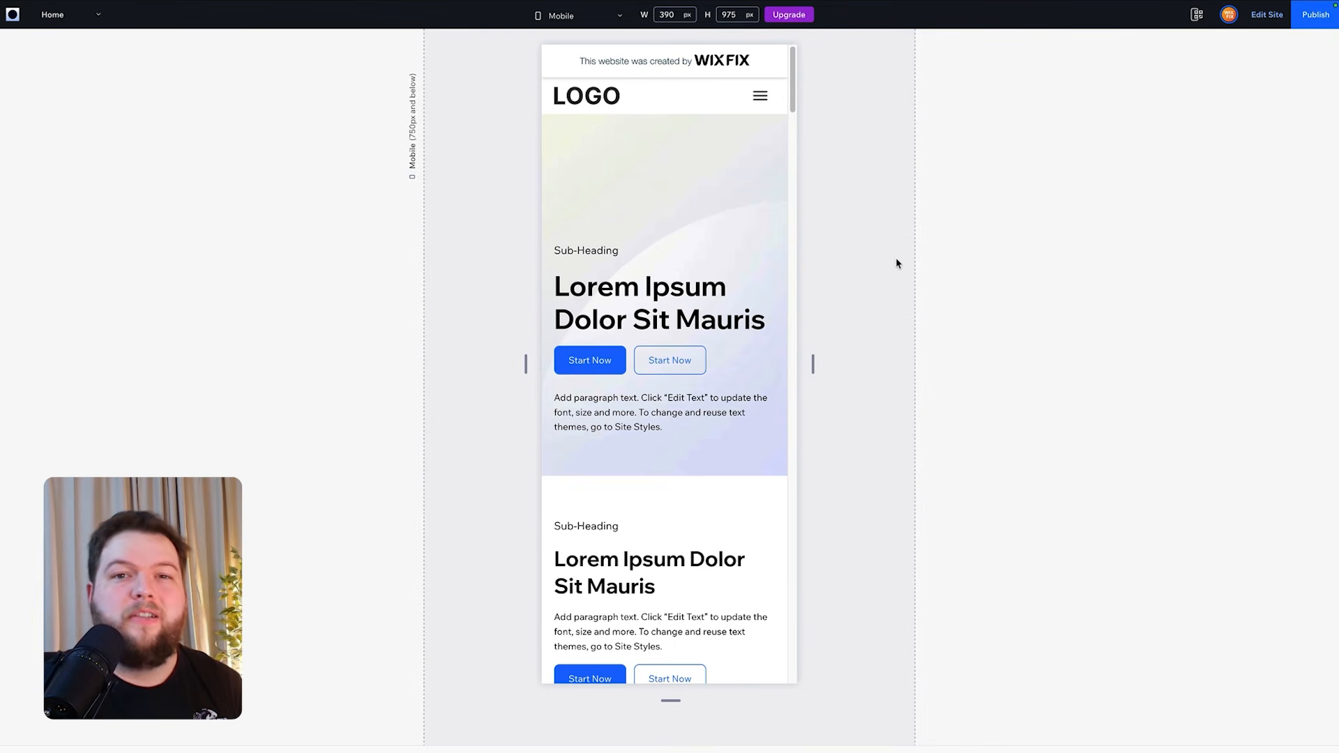
click(1264, 17)
click(1179, 116)
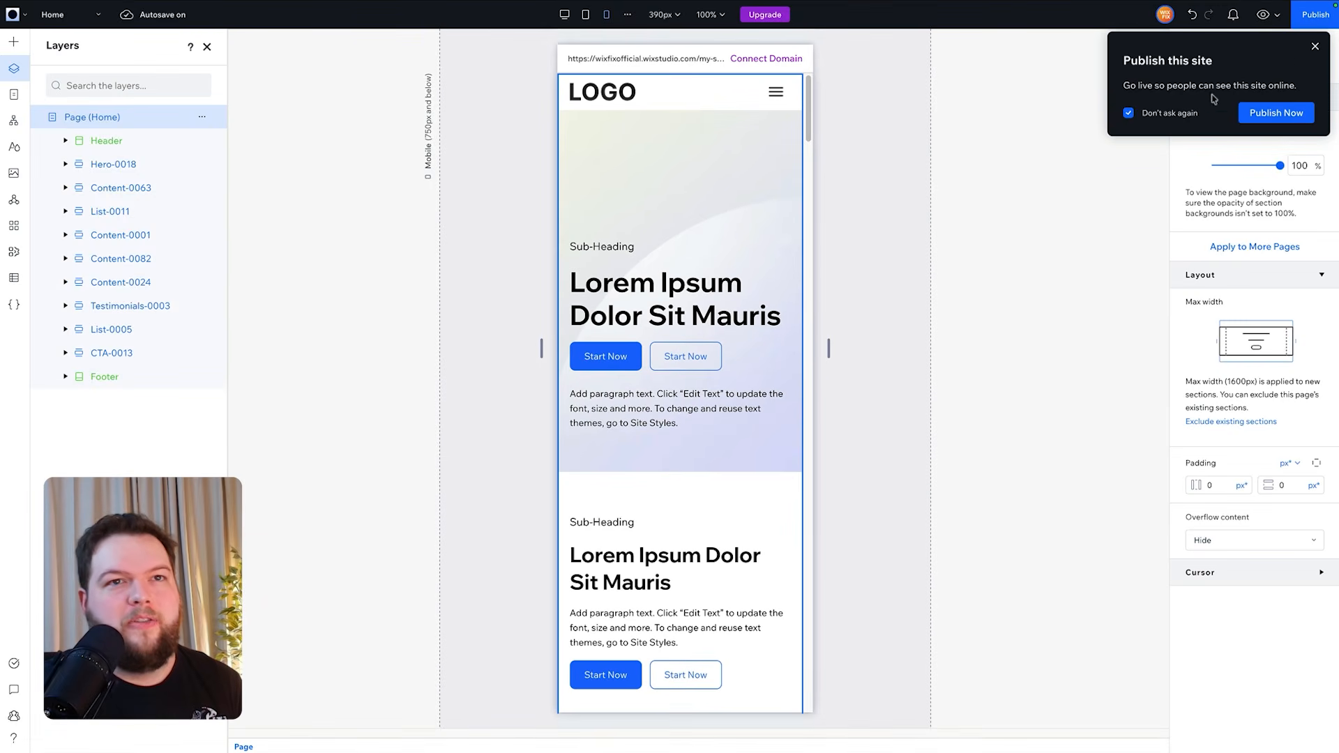
click(1314, 46)
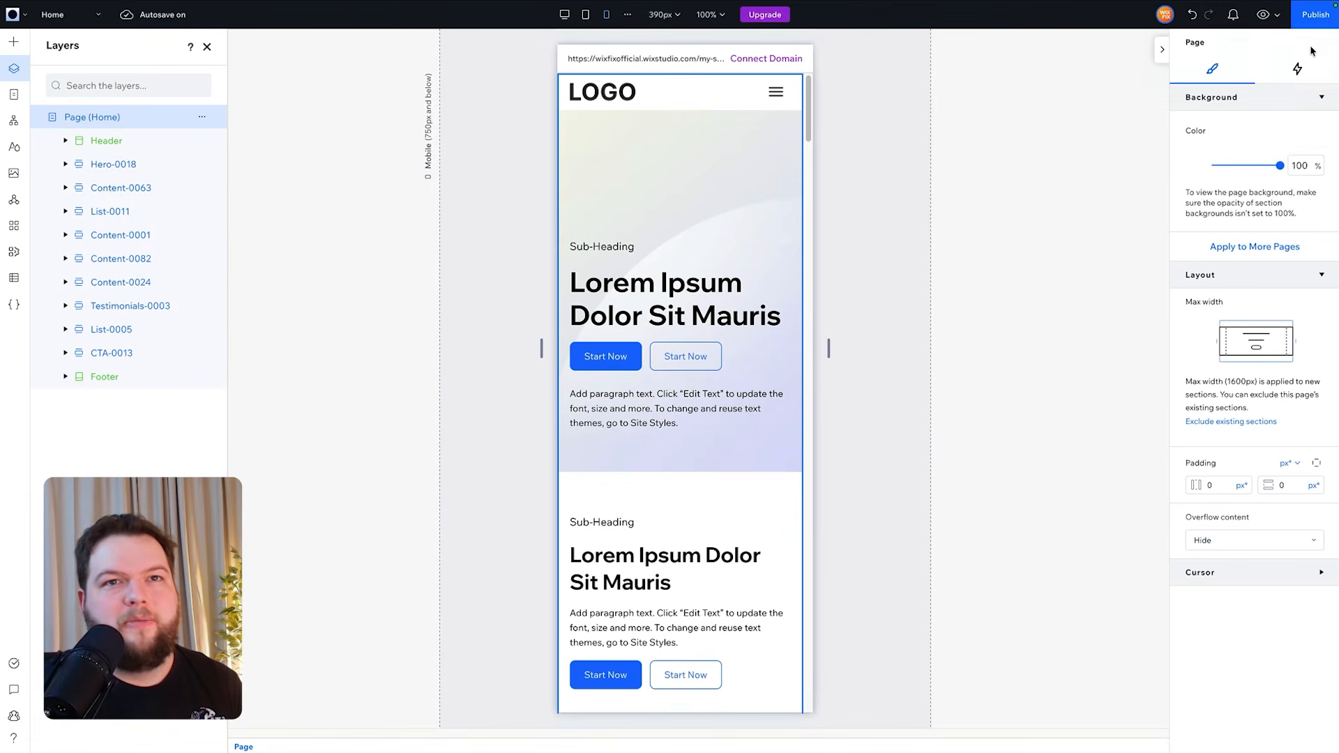
click(564, 14)
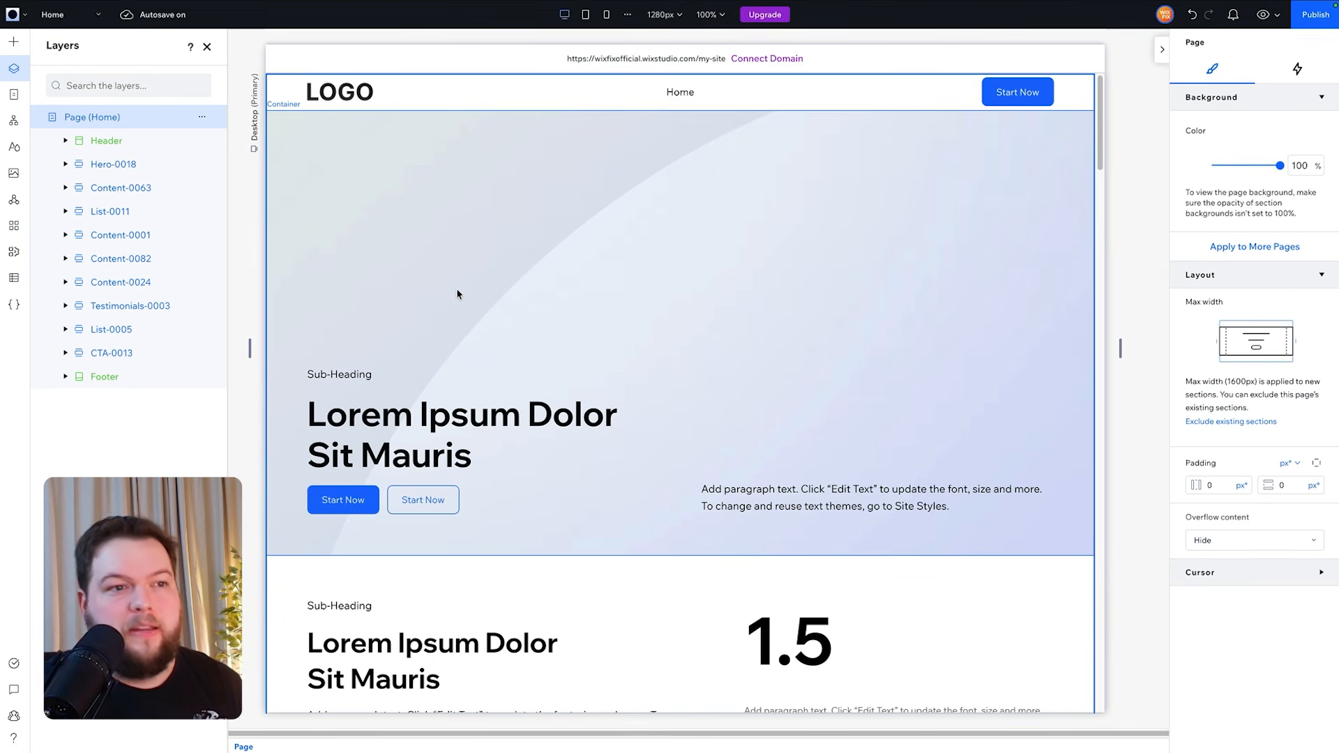
- In Site Styles, change the heading font Wix Madefor Display Bold to DM Serif Display Regular
click(7, 153)
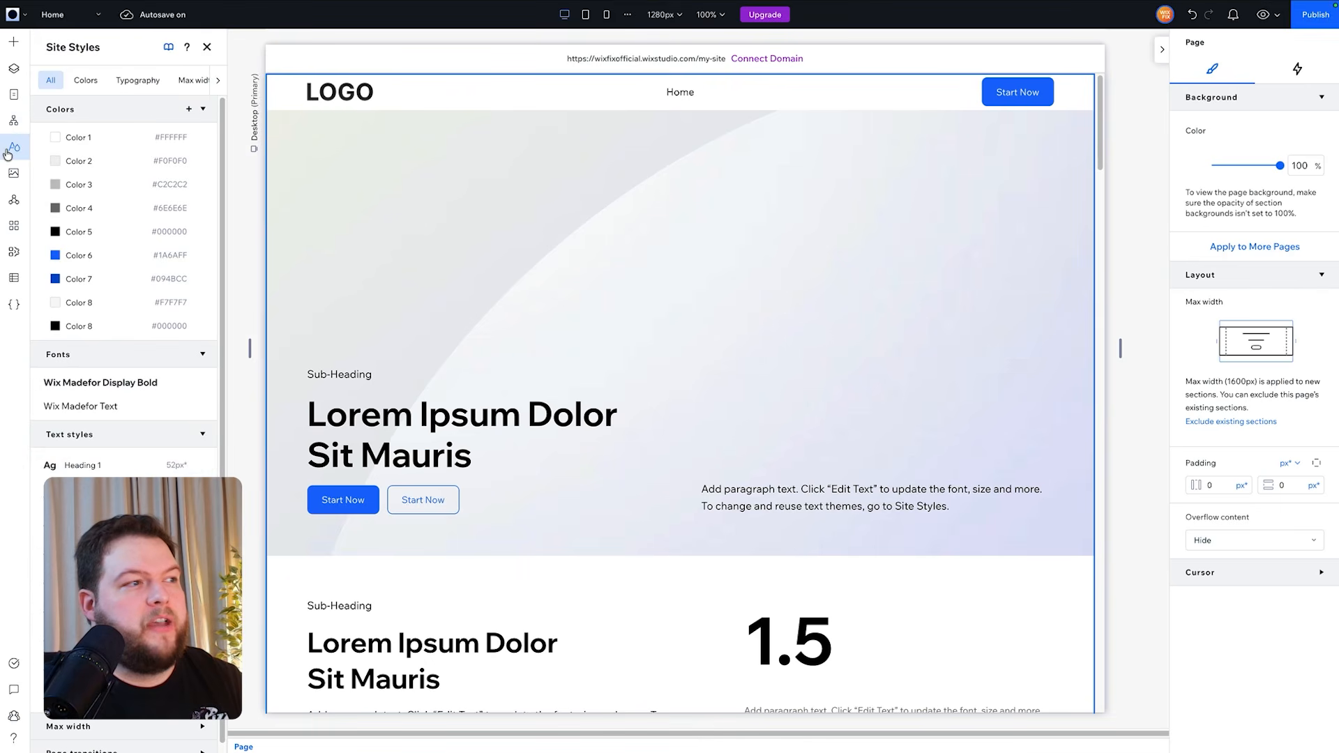
scroll(83, 387, down, 1)
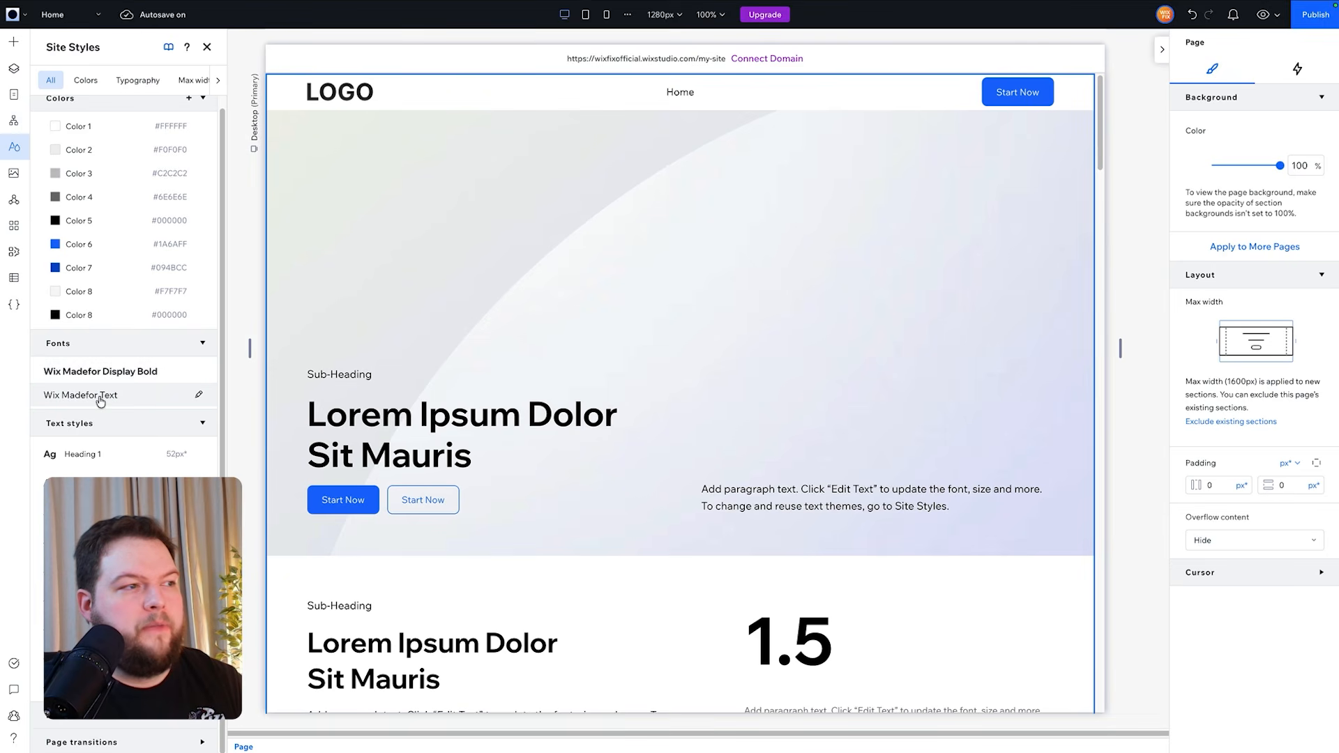
scroll(782, 511, down, 1)
scroll(782, 511, down, 3)
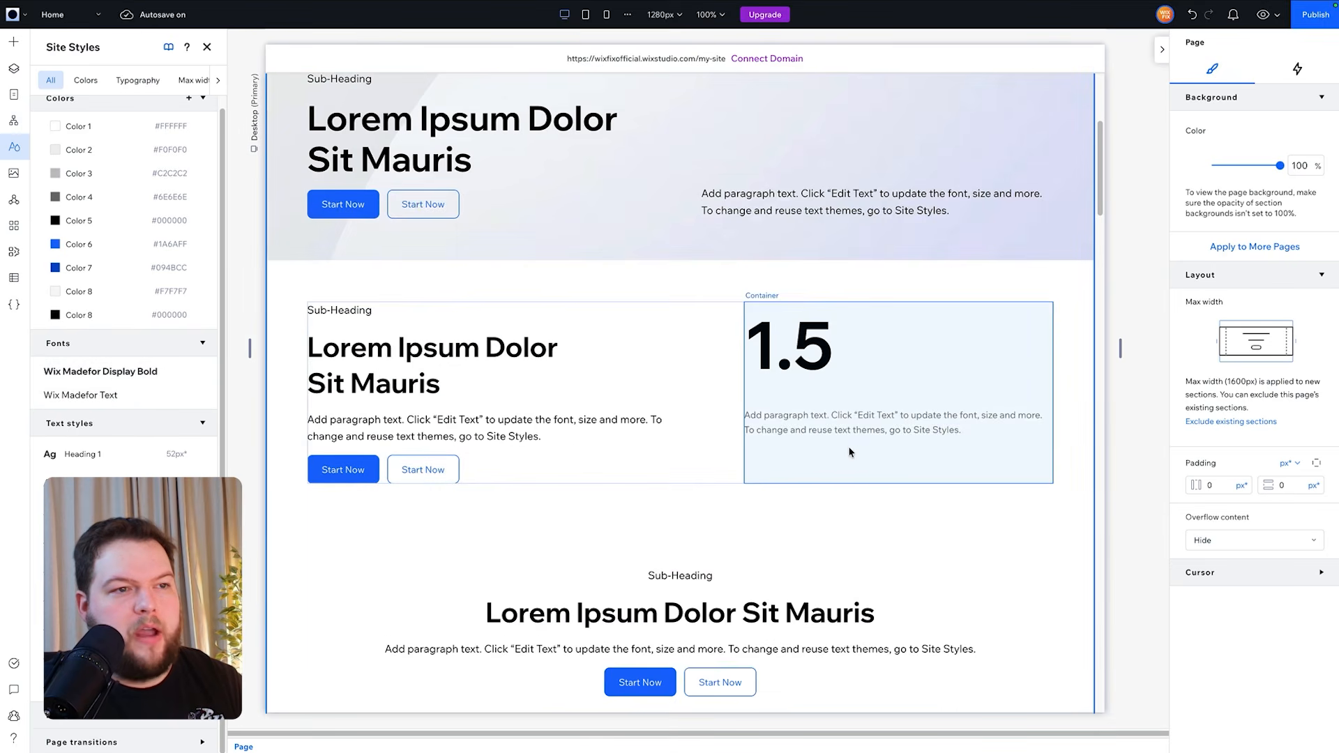
scroll(684, 439, up, 4)
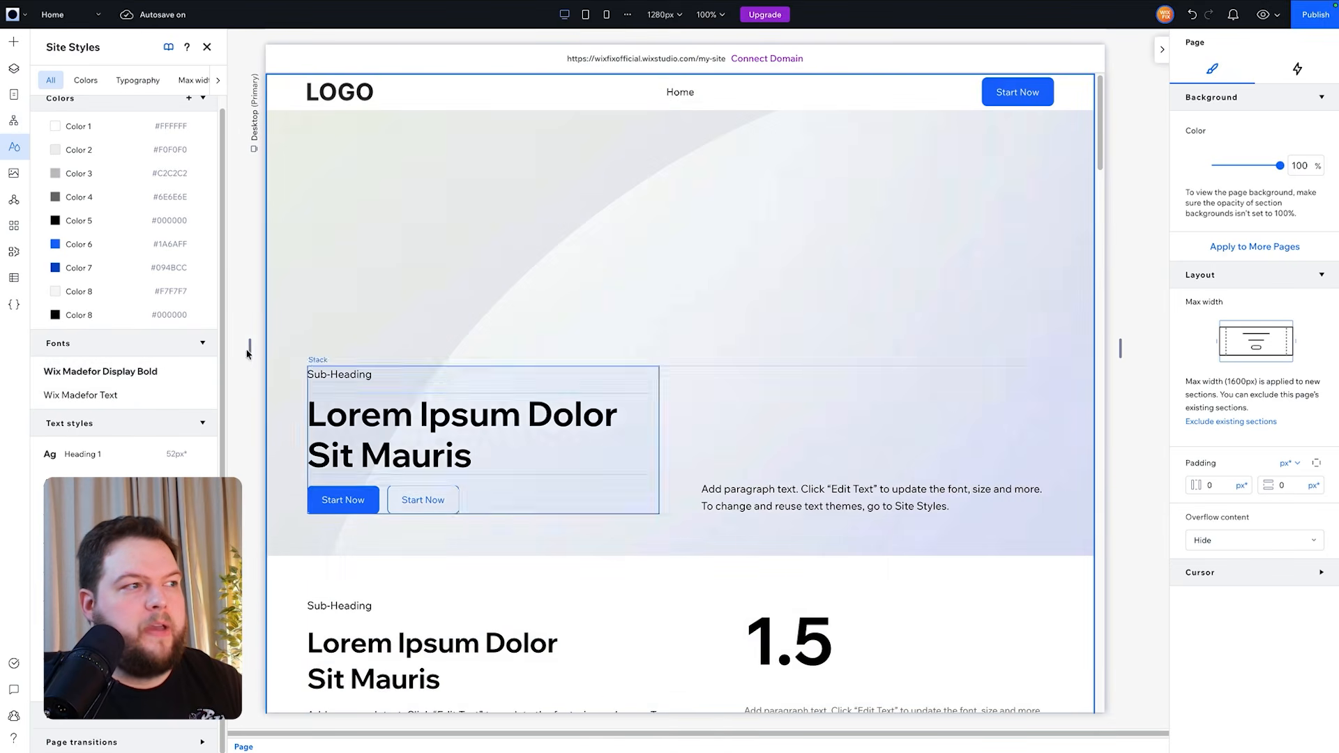
click(82, 377)
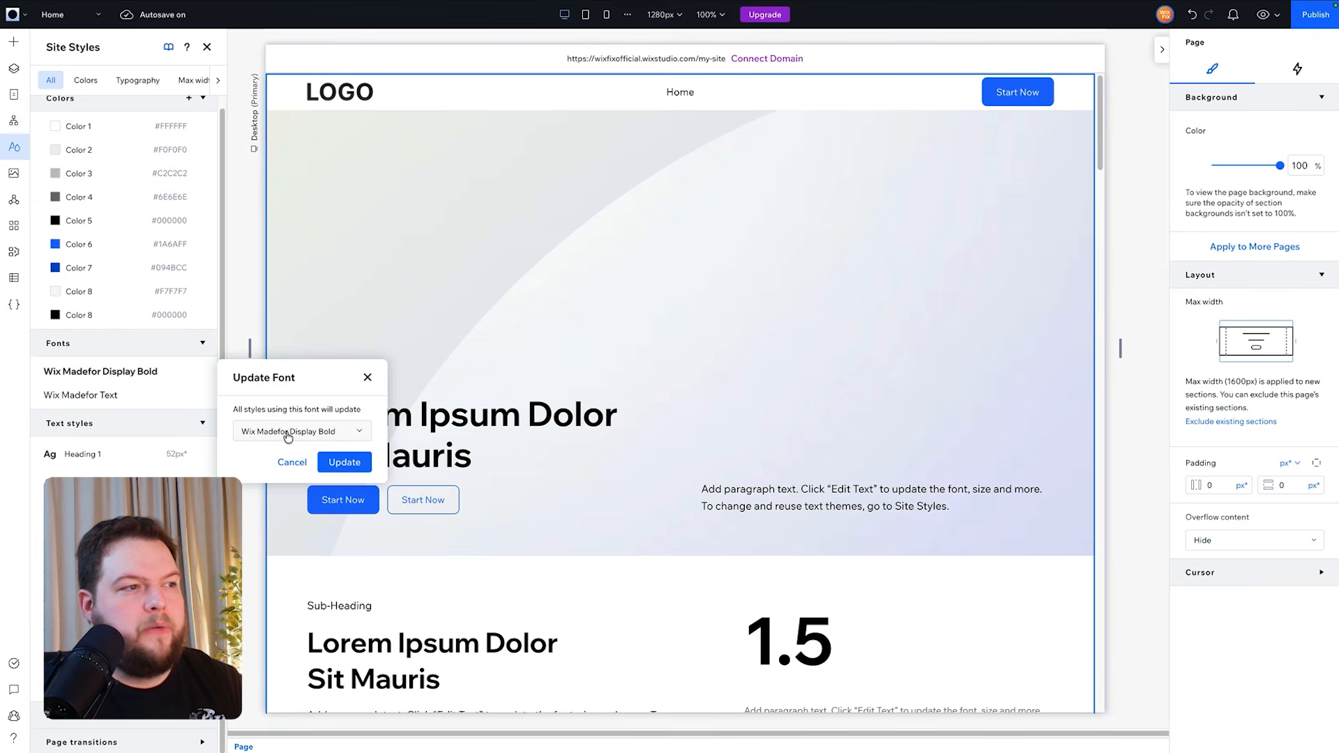
click(328, 431)
scroll(353, 579, down, 3)
scroll(355, 571, down, 2)
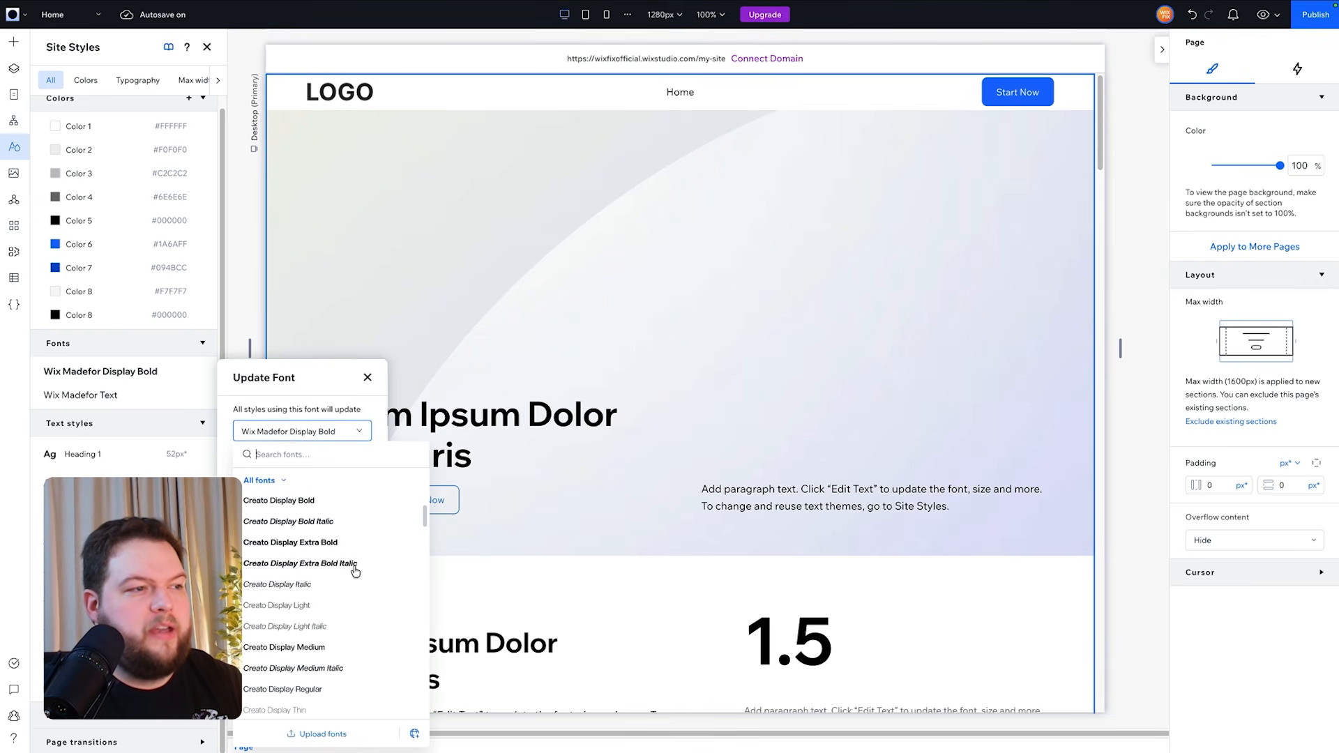
scroll(356, 571, down, 5)
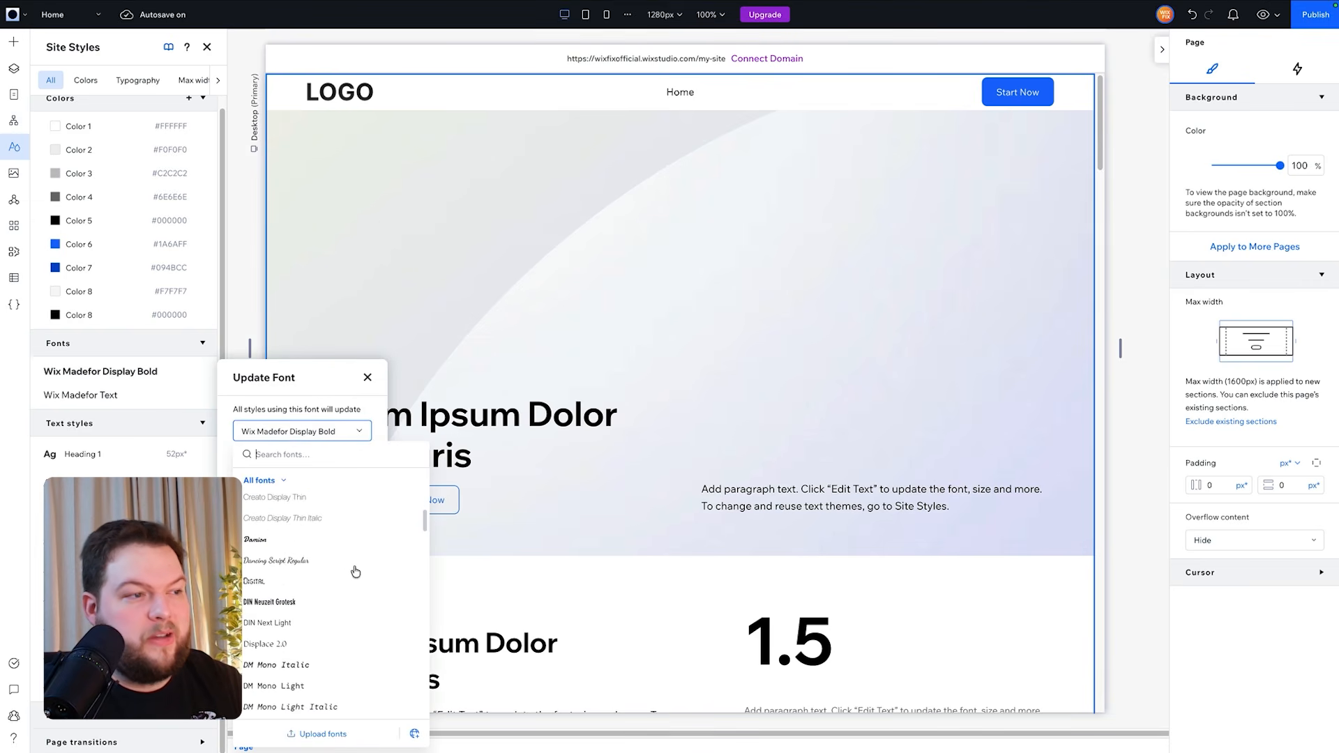
scroll(356, 572, down, 3)
scroll(354, 570, up, 3)
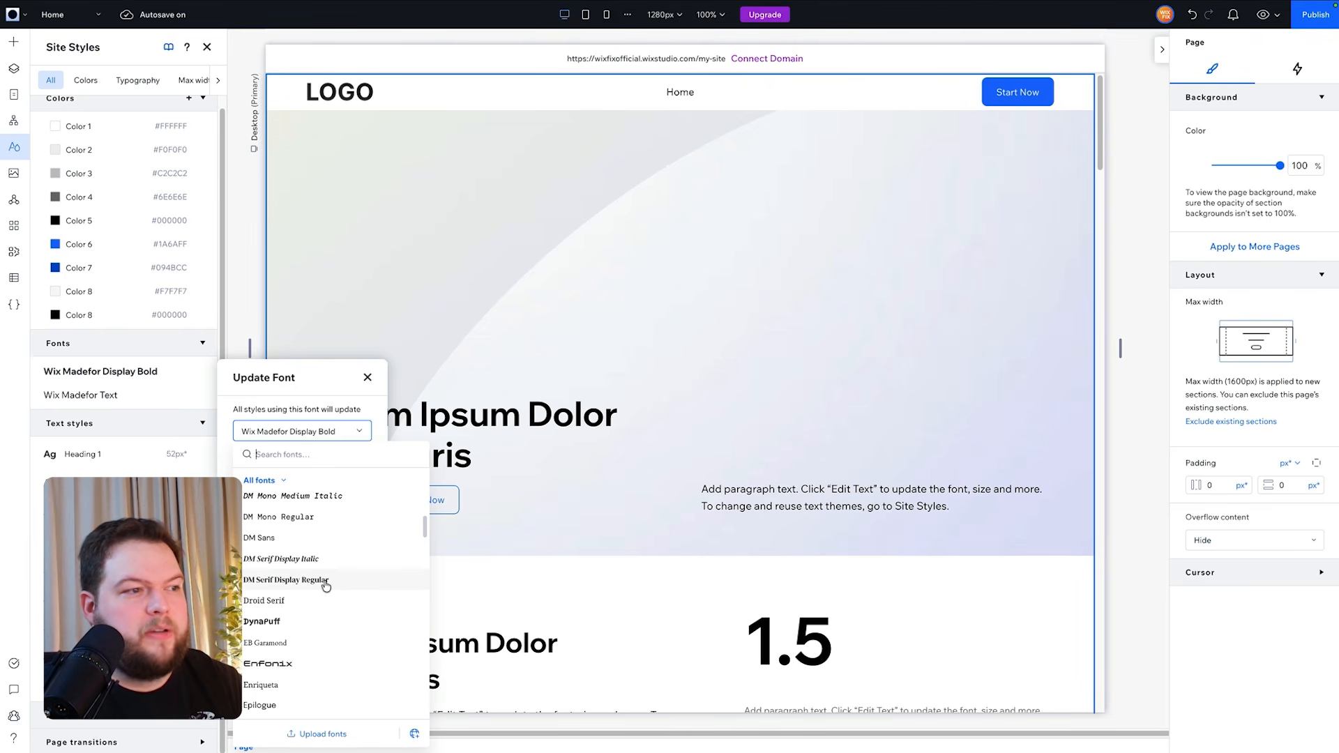
click(325, 583)
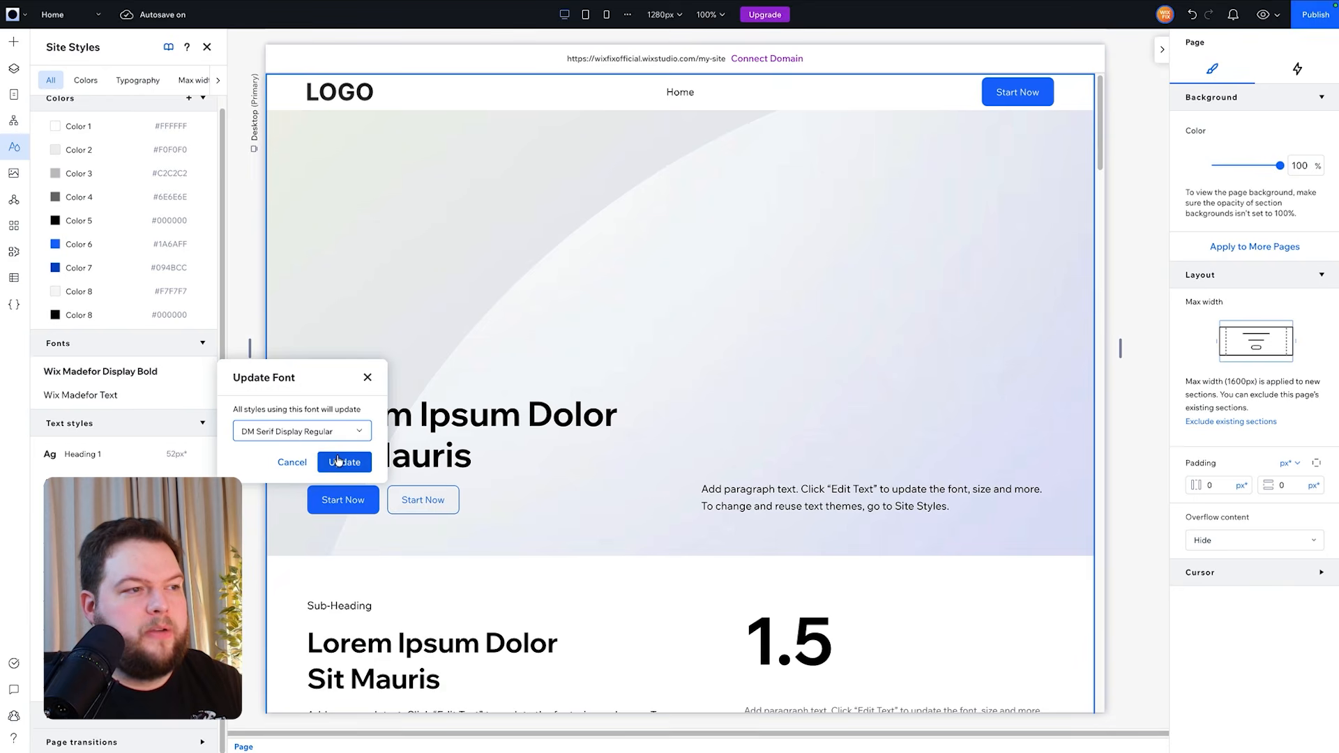
click(338, 461)
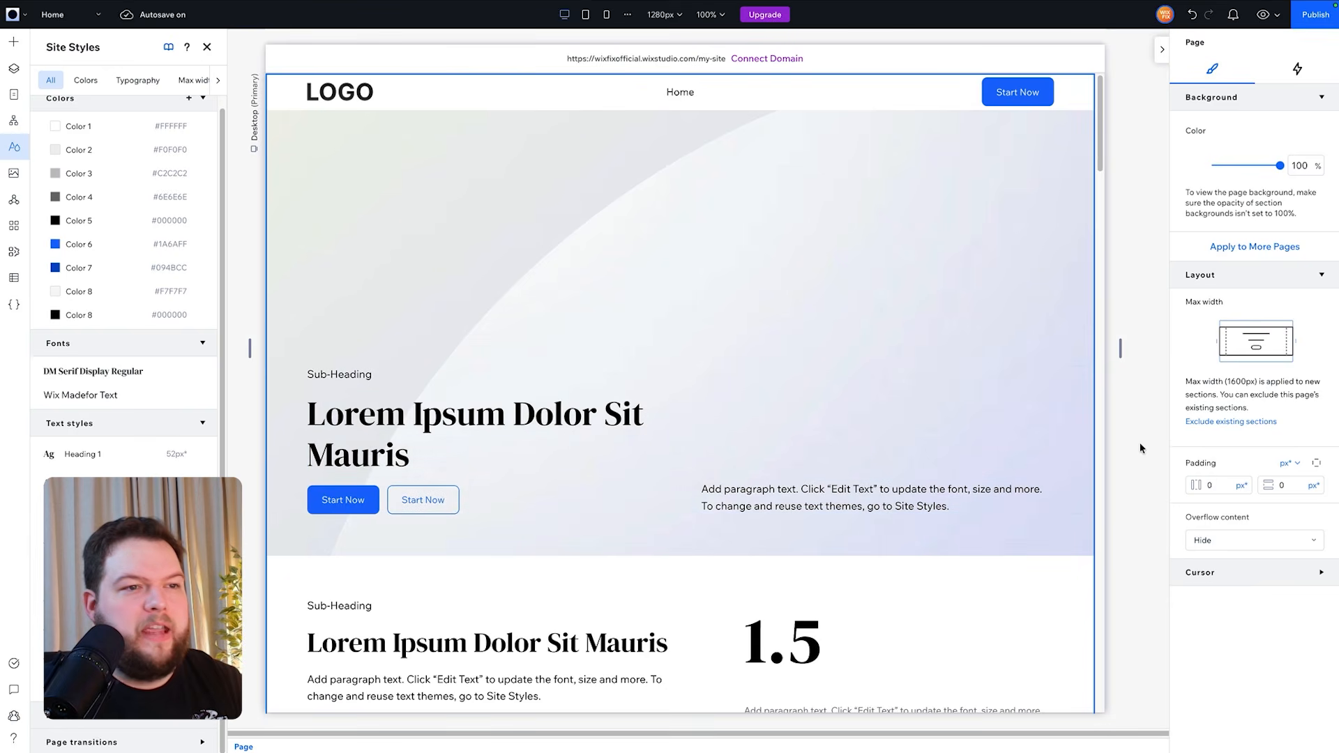
- Scroll through the homepage sections to review how the new heading font looks
scroll(1141, 447, down, 3)
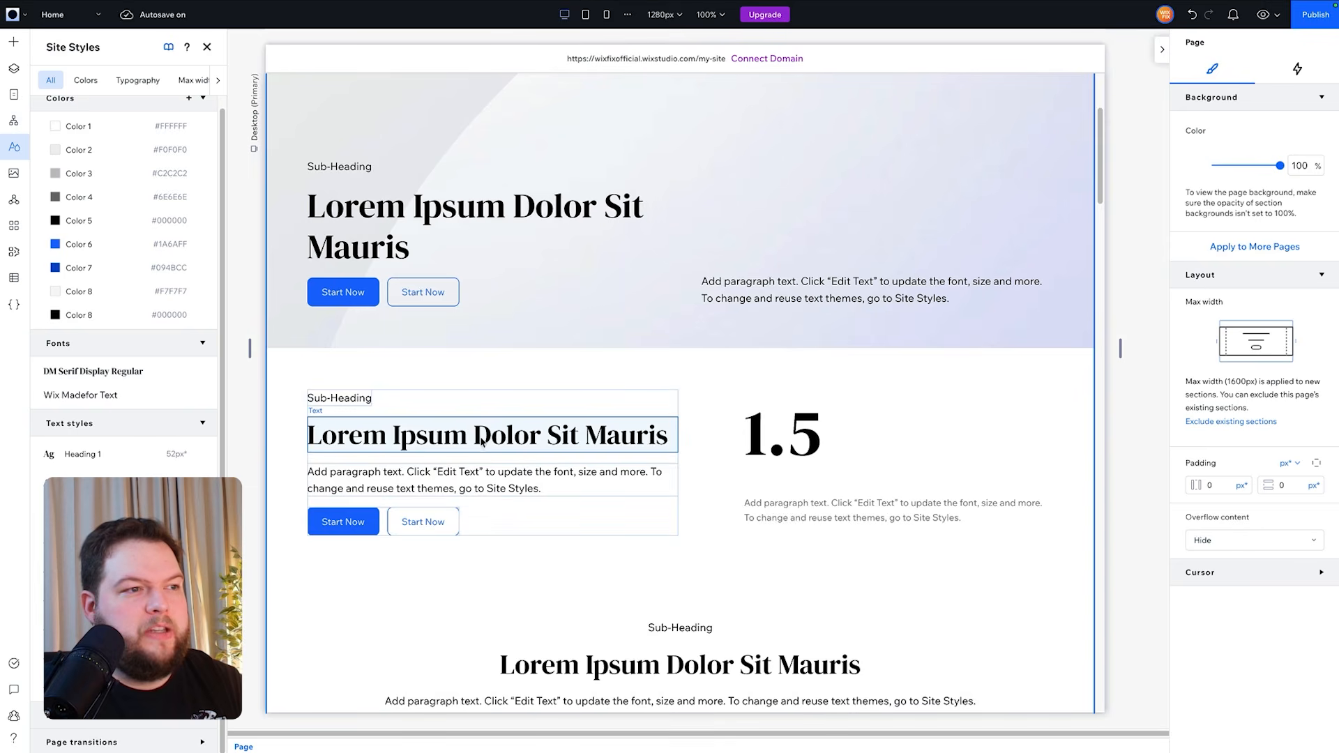
scroll(785, 439, down, 3)
scroll(698, 445, down, 4)
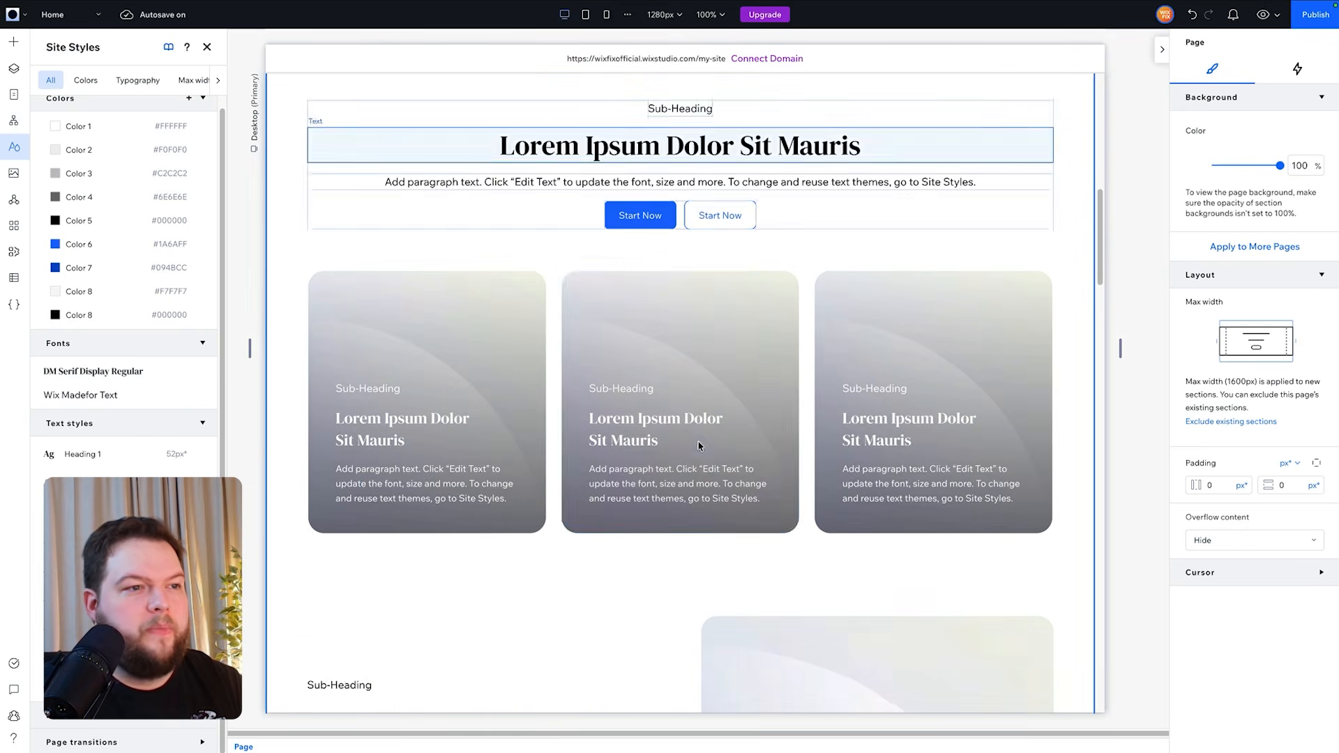
scroll(439, 547, down, 7)
scroll(439, 547, down, 15)
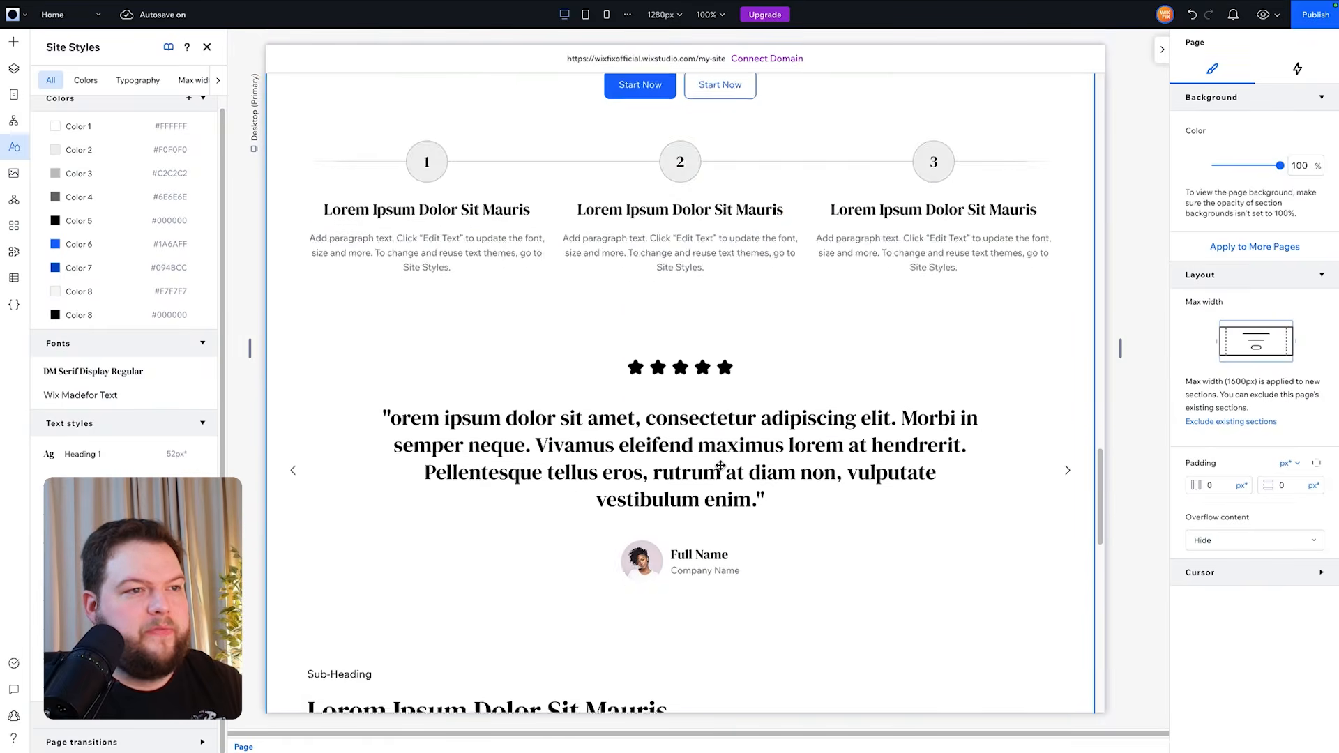
scroll(720, 466, down, 15)
scroll(714, 456, up, 10)
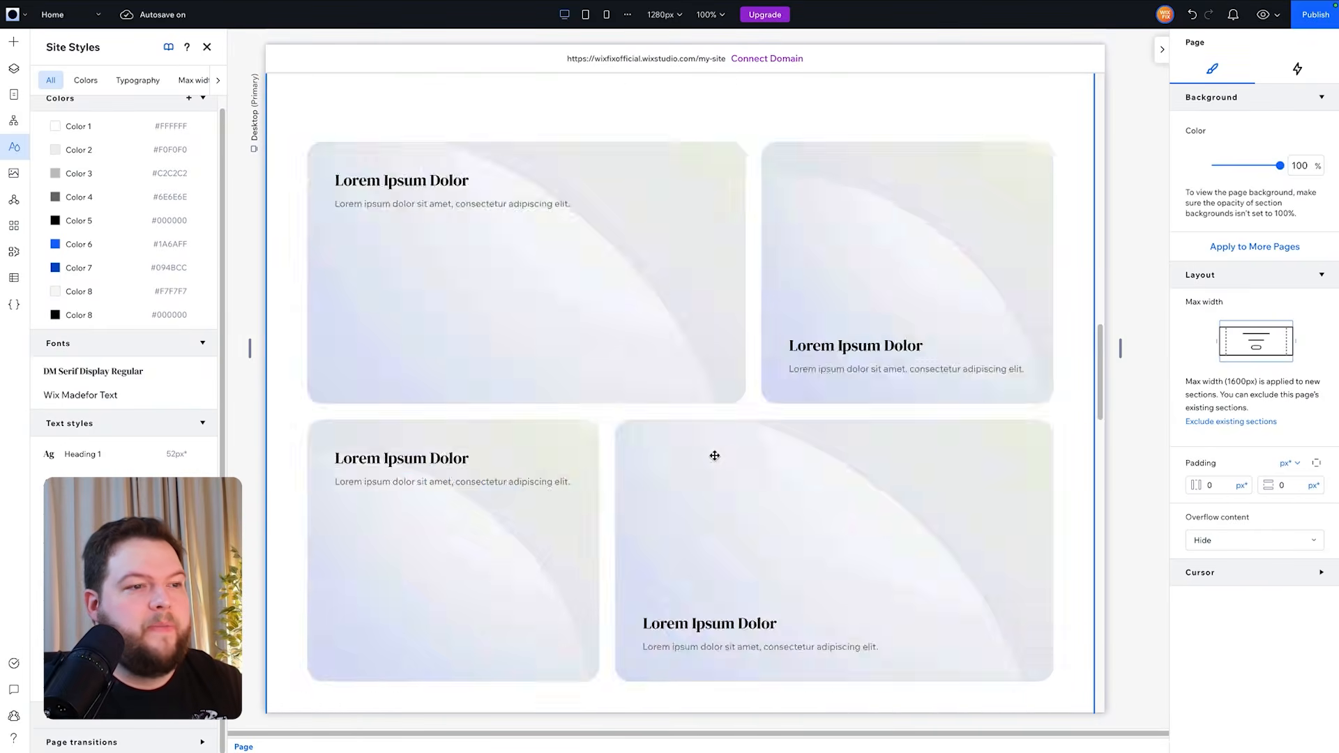
scroll(715, 455, up, 20)
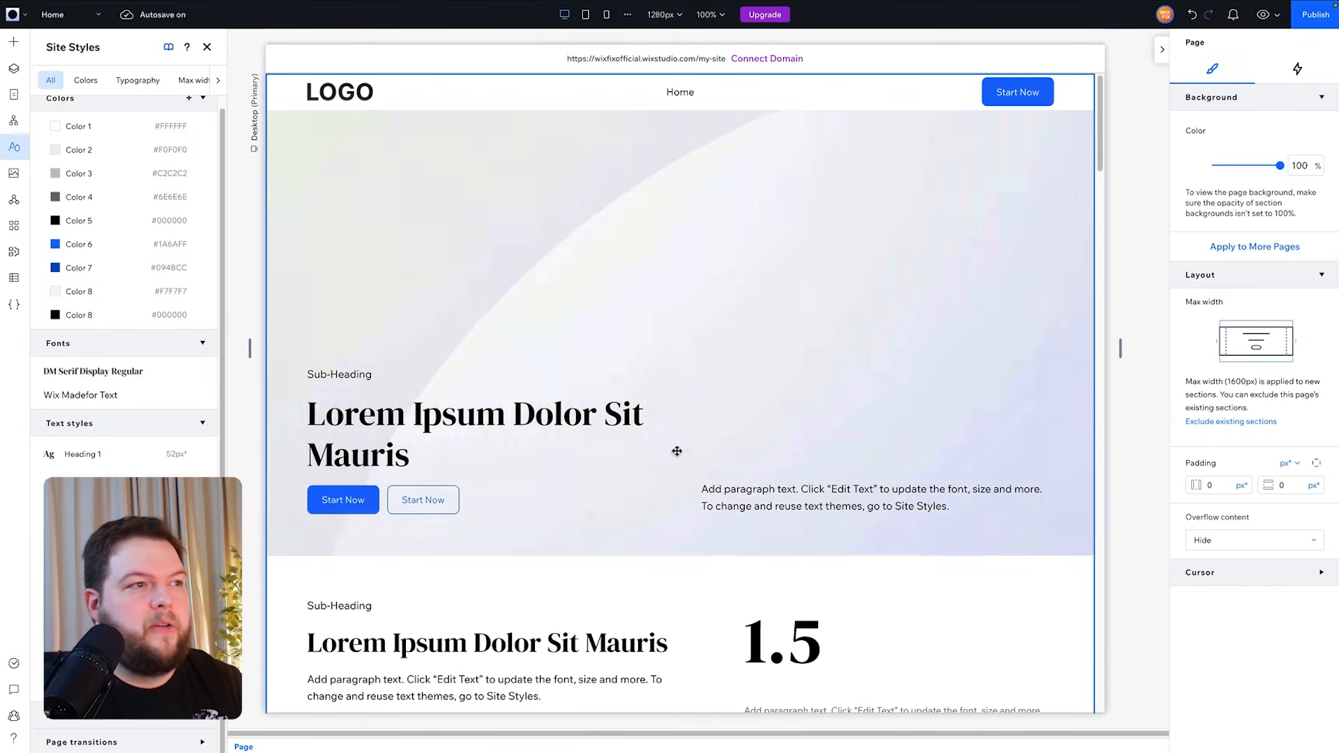
- In Site Styles, change the body font Wix Madefor Text to DM Sans
click(79, 395)
click(299, 457)
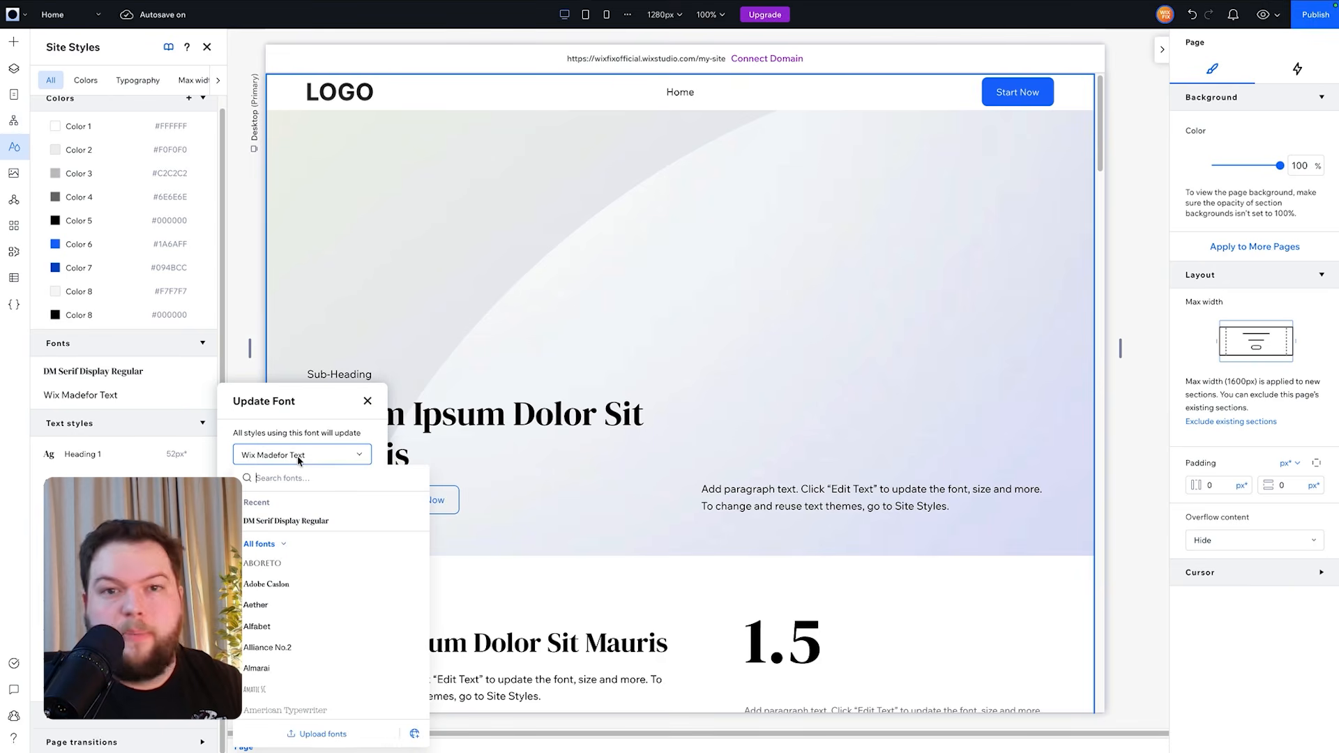
text(dm sa)
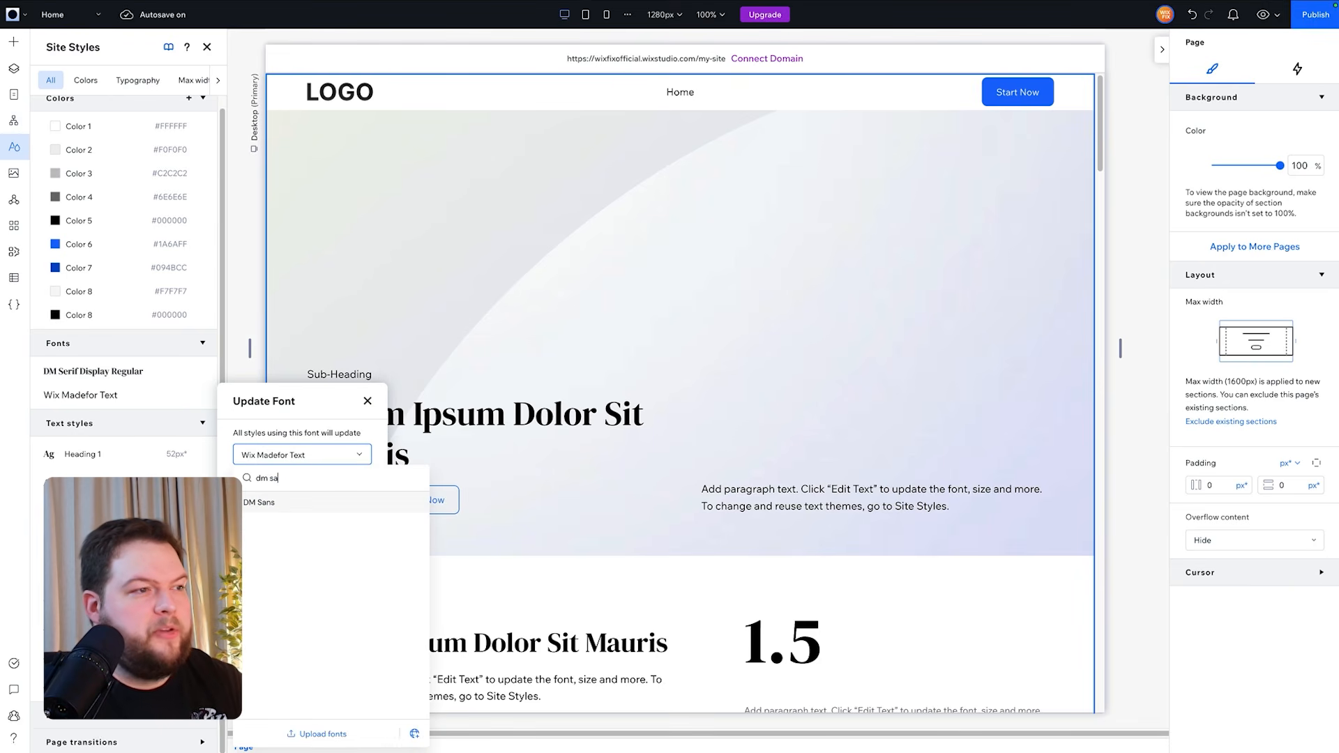
click(276, 503)
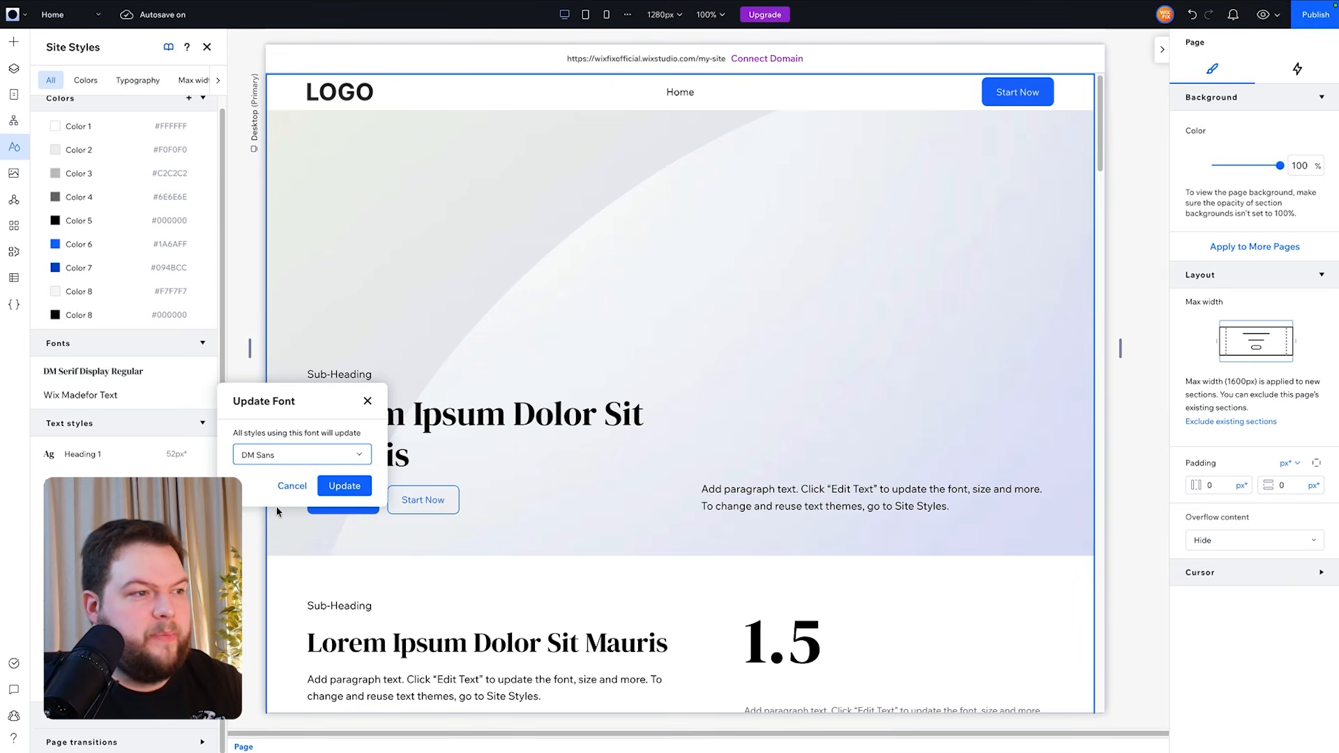
click(343, 486)
scroll(996, 506, down, 1)
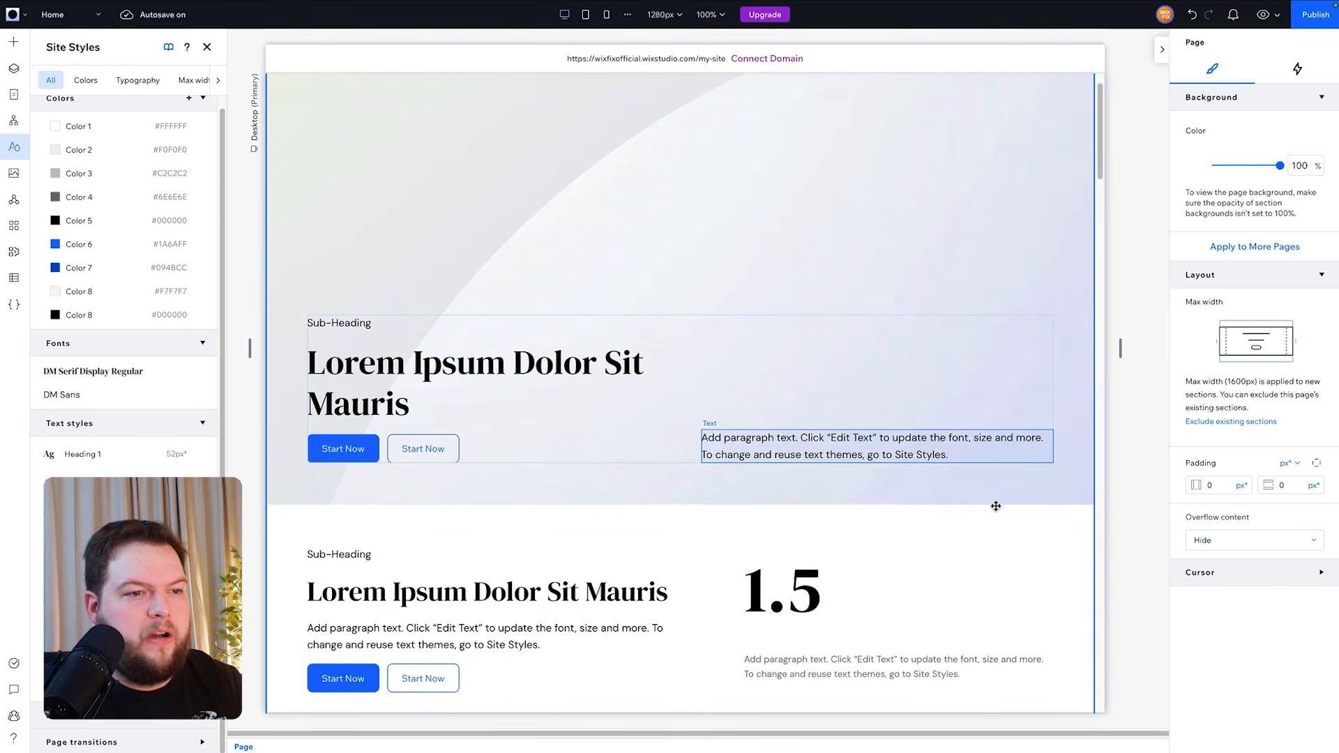
- Inspect the text styles and fonts applied to the paragraph texts in the second section
scroll(637, 397, down, 1)
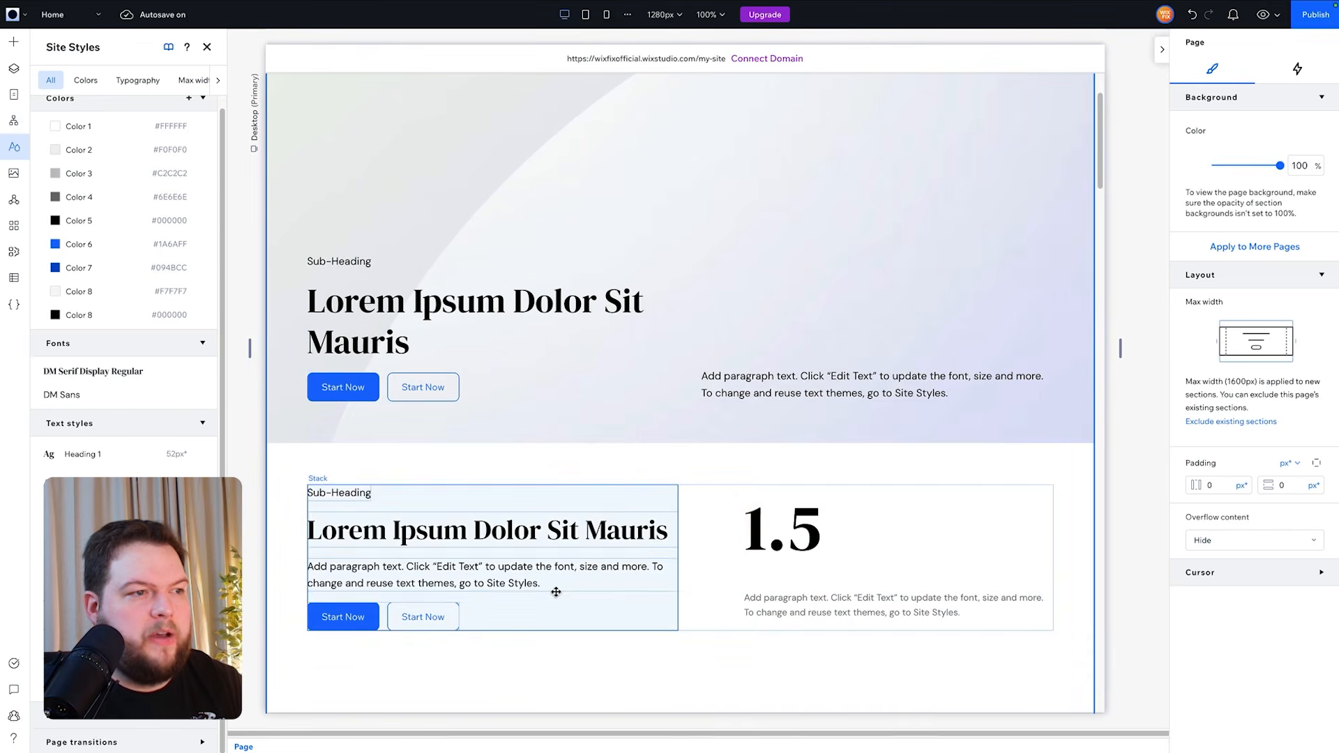
click(530, 581)
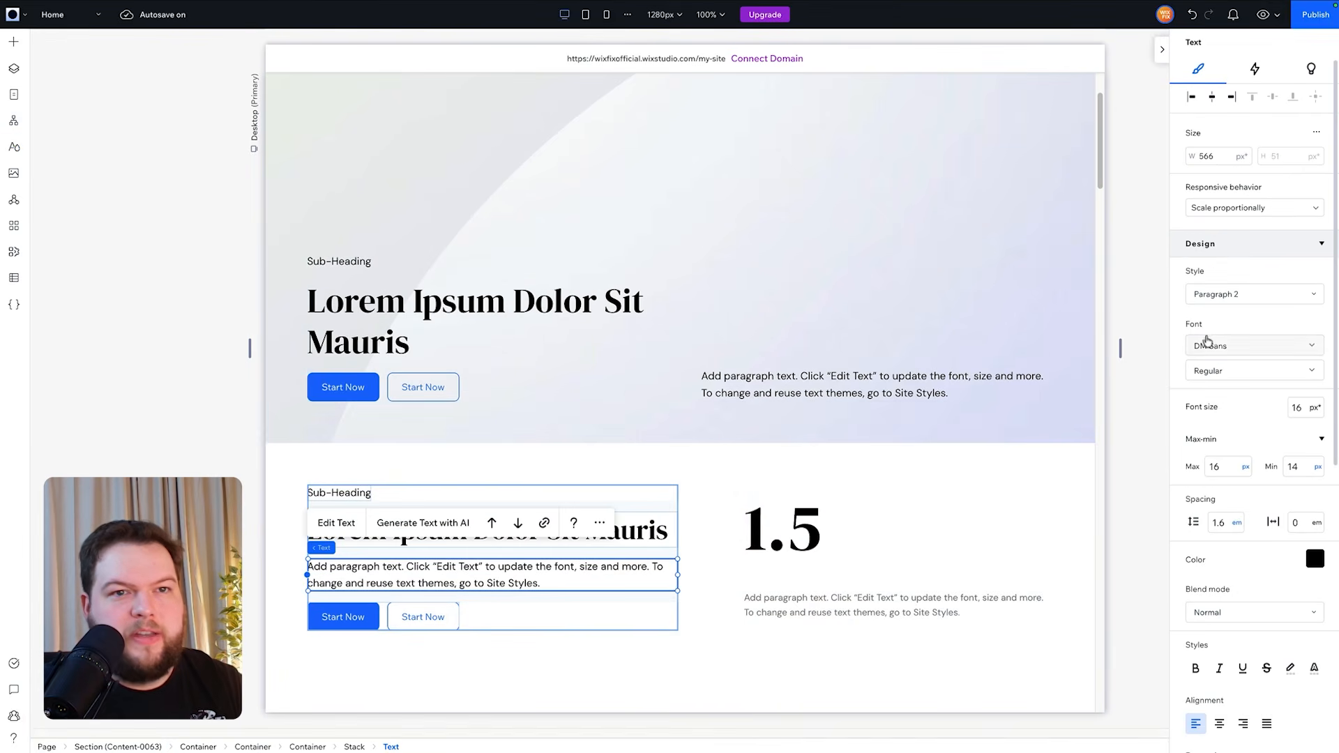
click(1124, 498)
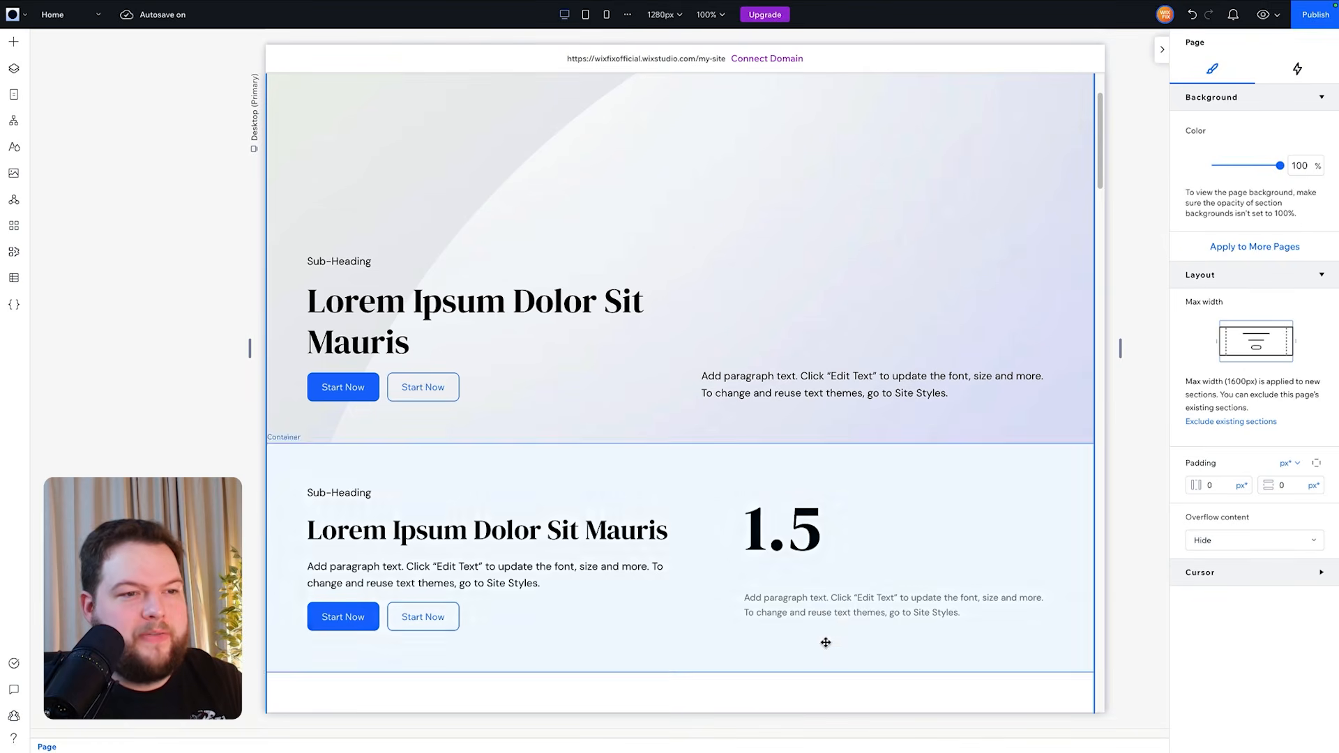
click(830, 612)
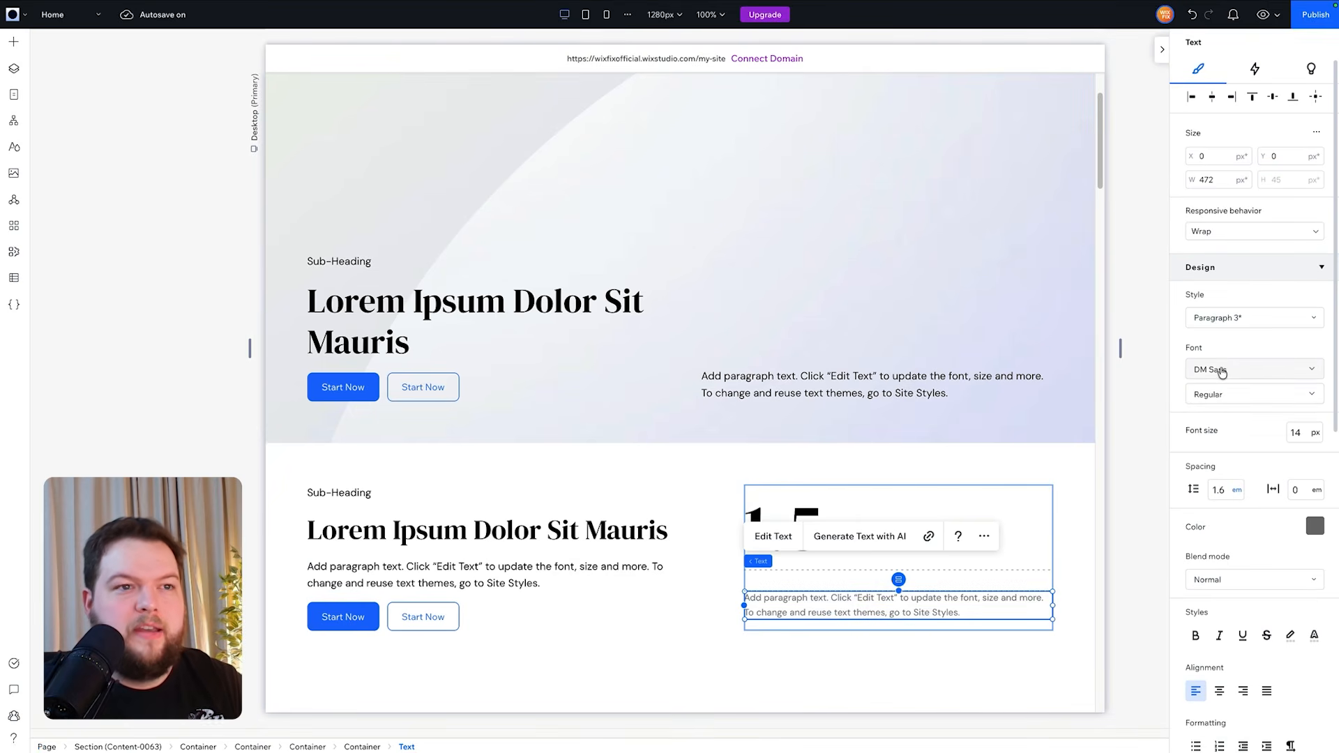
click(1152, 418)
- Set the hero section's filled Start Now button text style to Paragraph 3
scroll(1152, 418, up, 2)
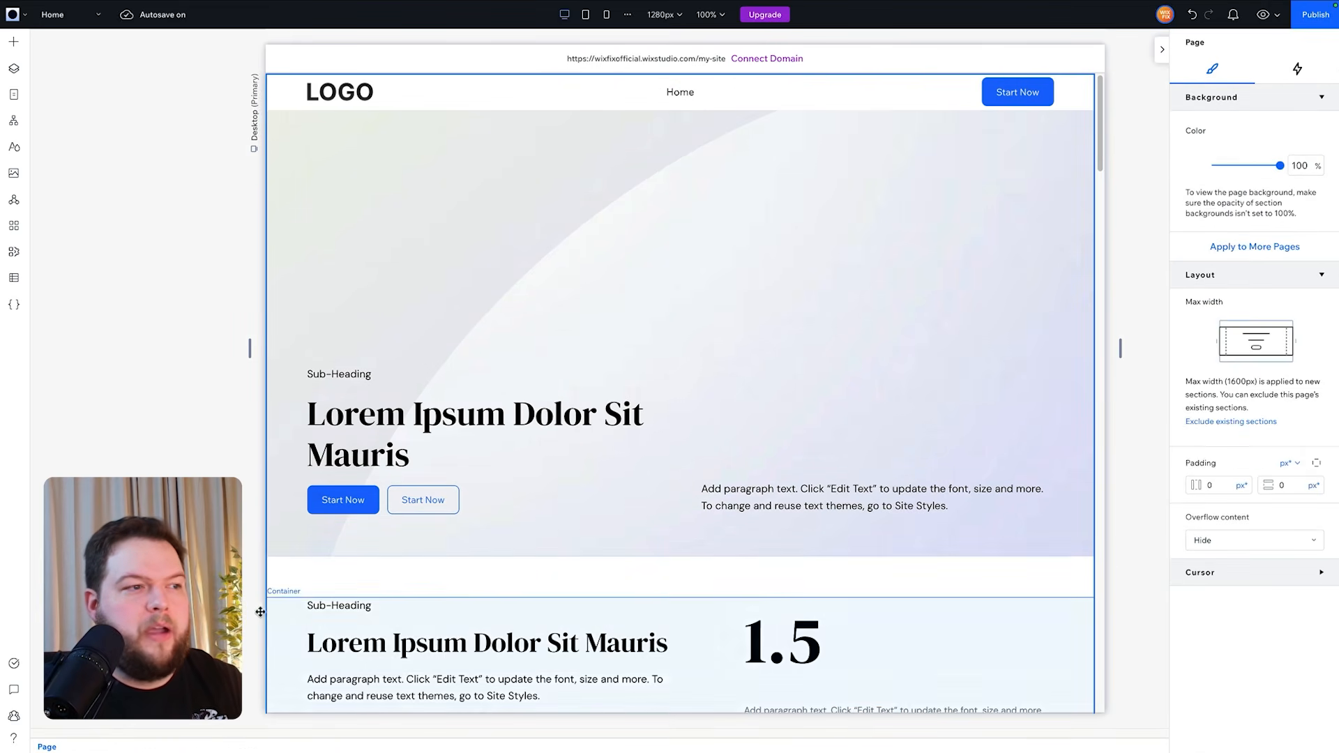
click(328, 499)
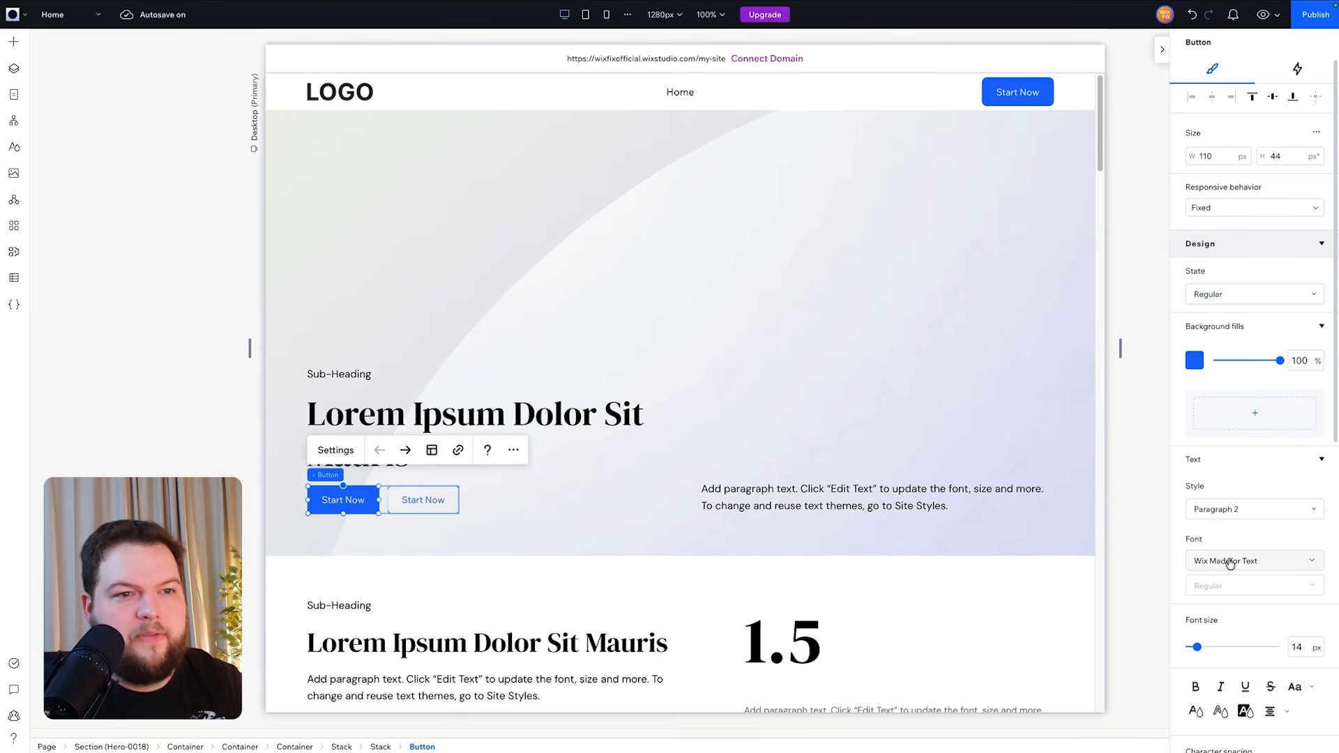
click(1211, 564)
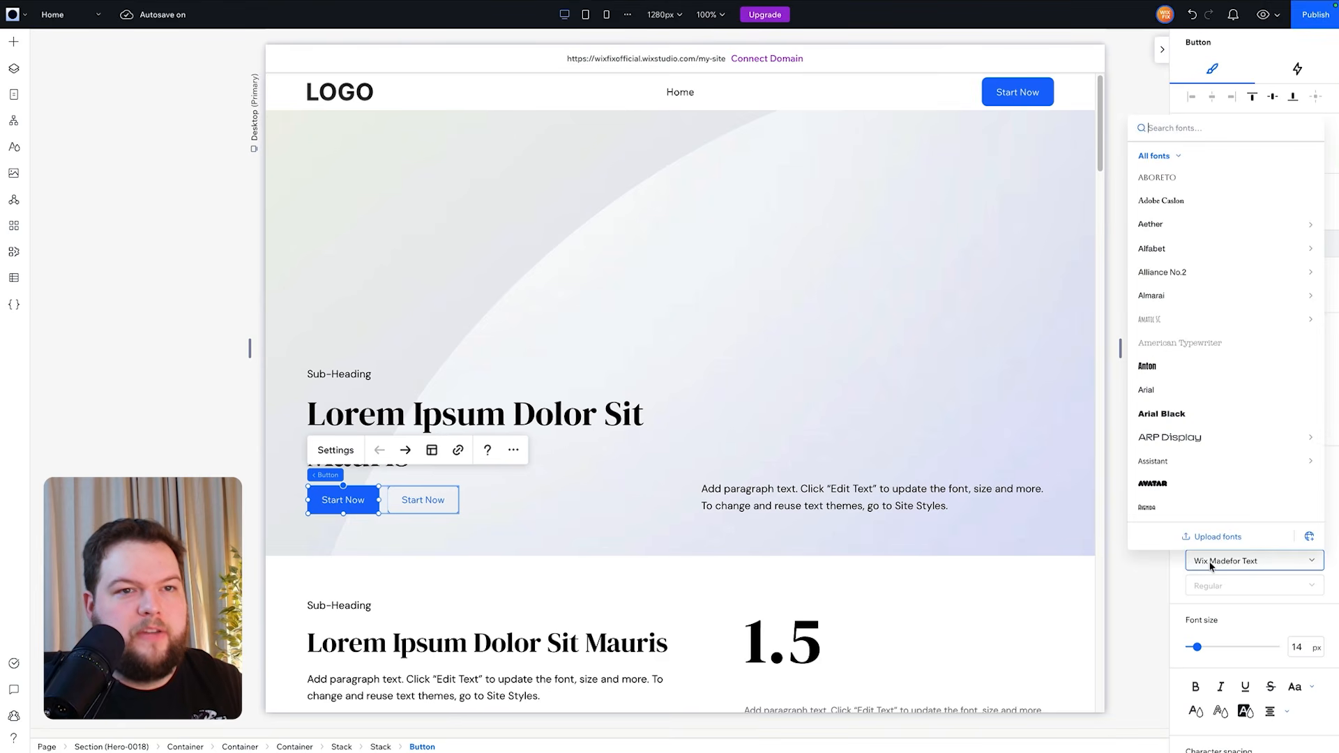
click(1156, 573)
click(1214, 519)
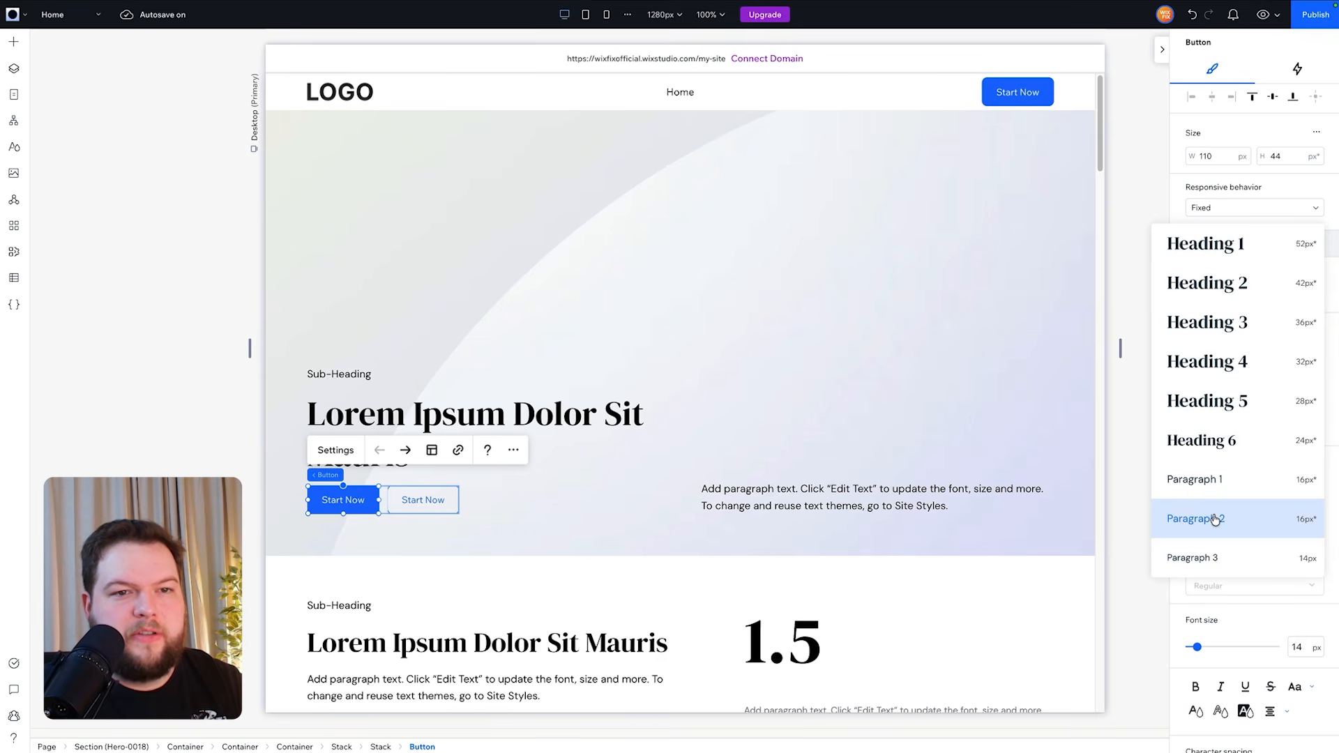
click(1202, 559)
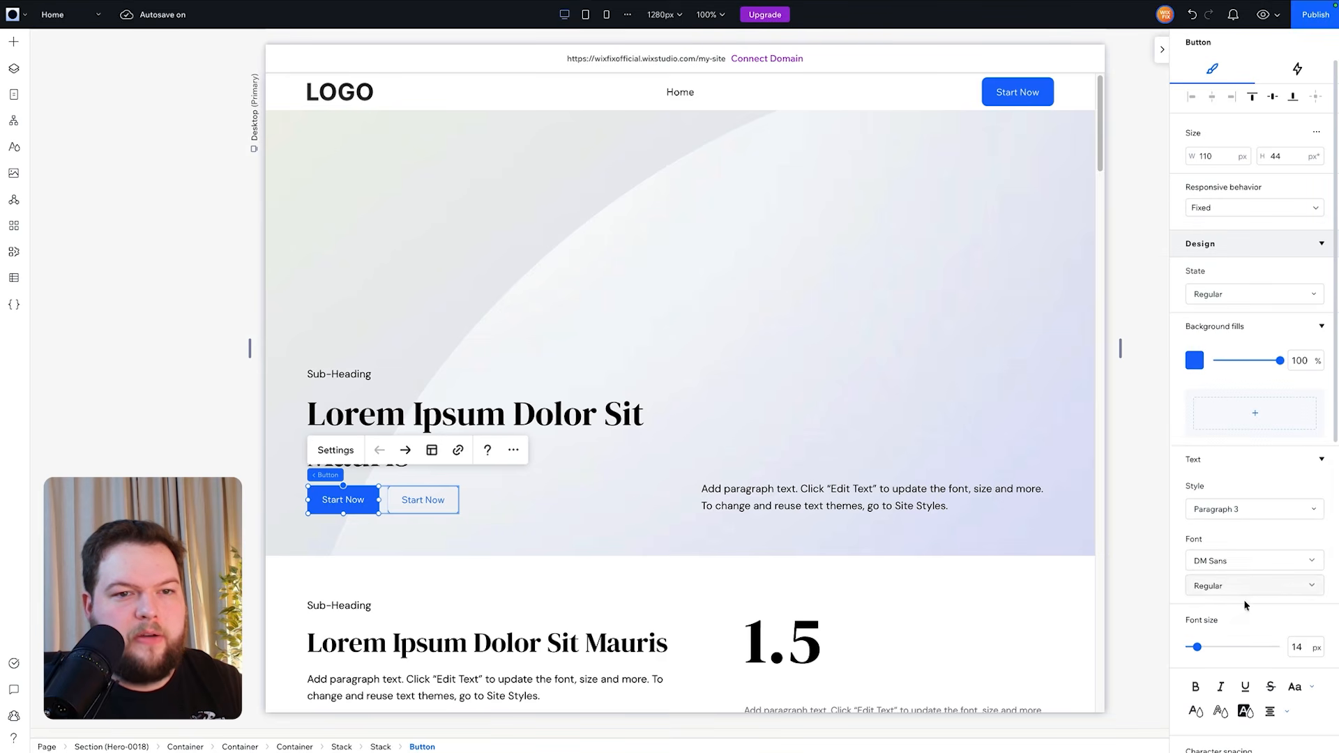
click(447, 503)
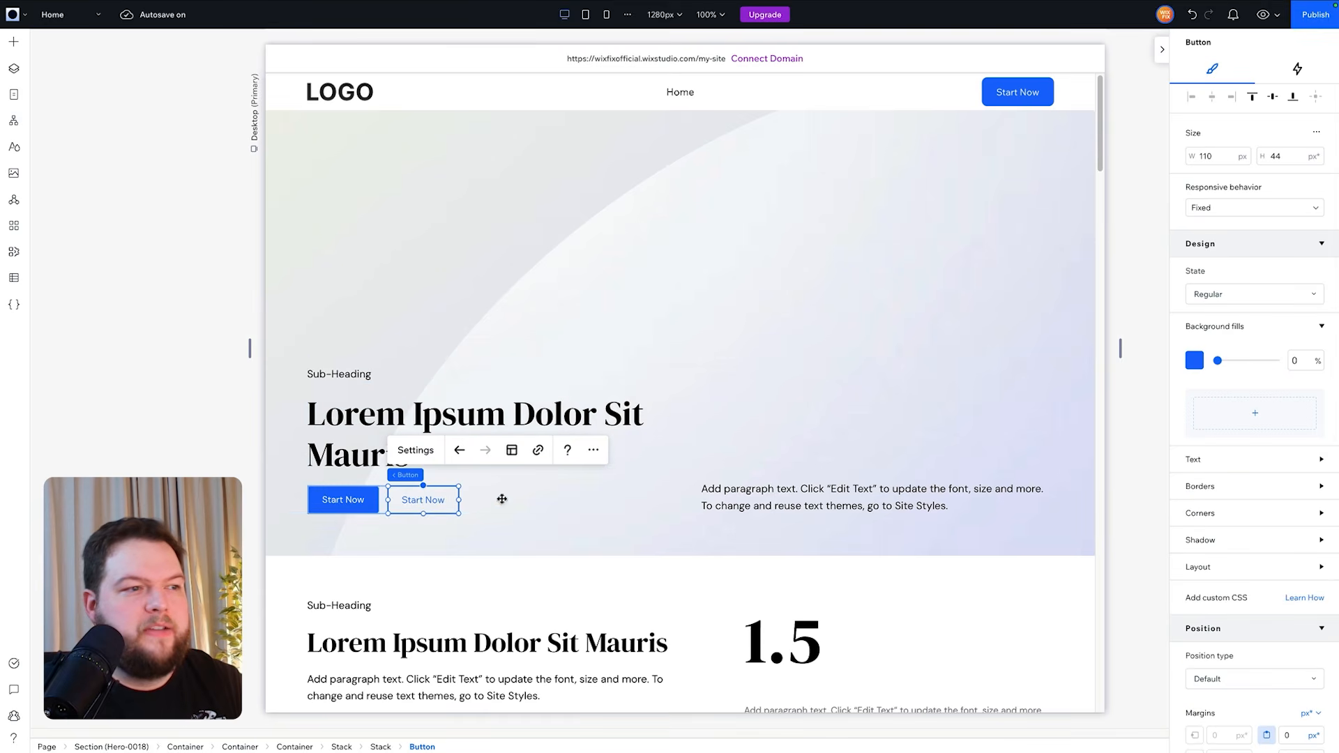
click(1125, 457)
- Set the header menu items' text style to Paragraph 3
click(699, 99)
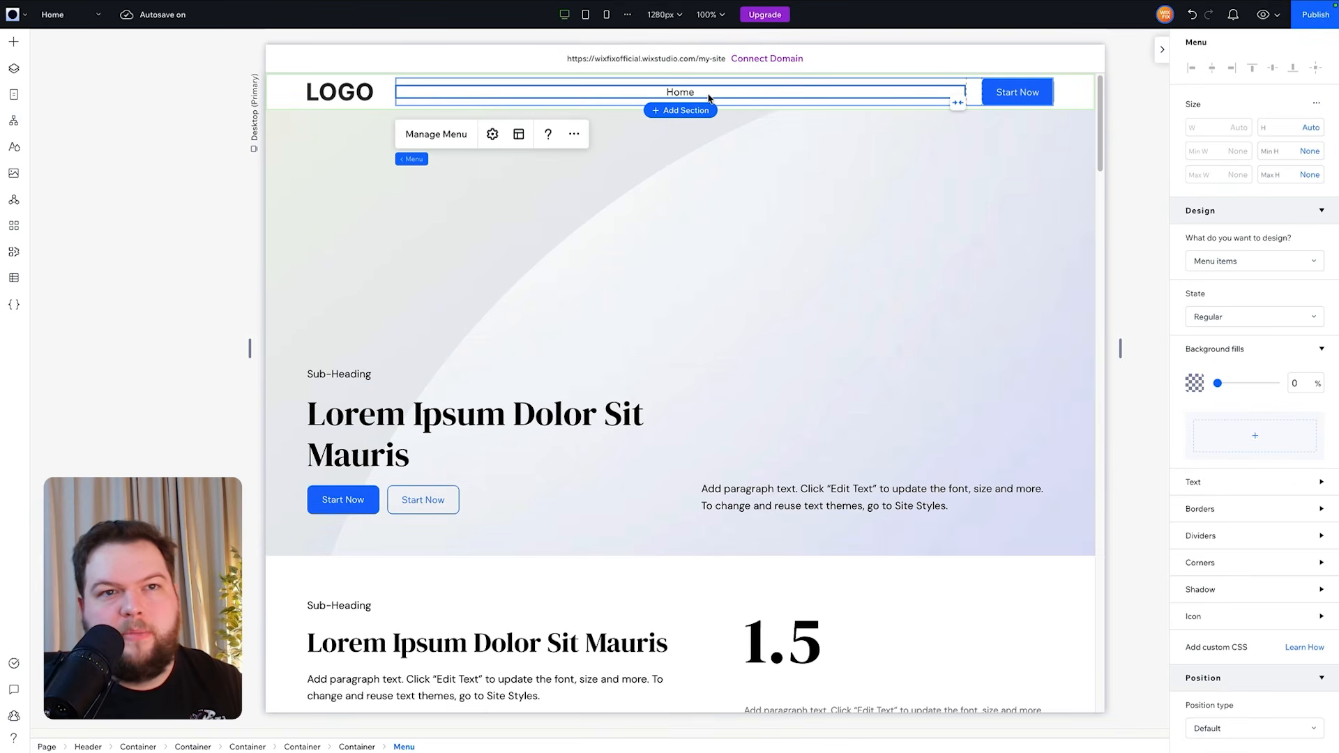
click(1207, 480)
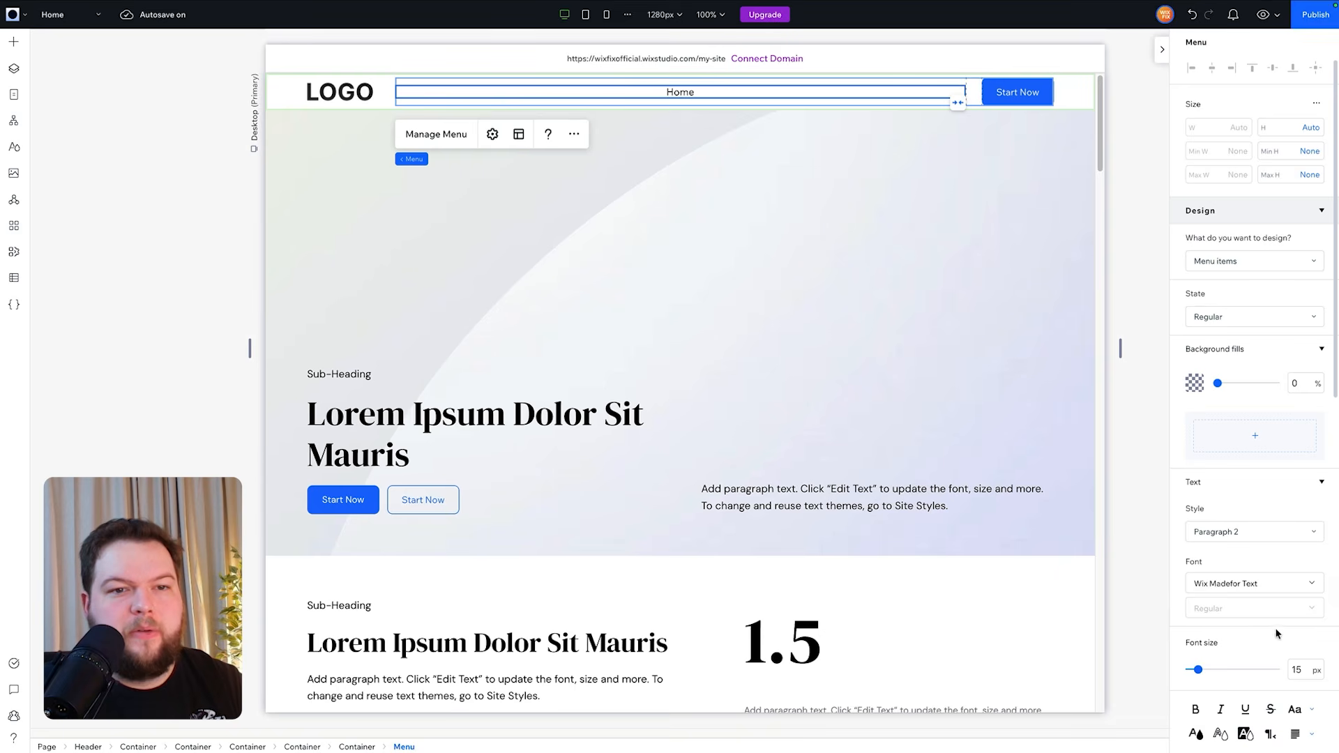
click(1241, 588)
click(1241, 556)
click(1241, 533)
click(1245, 578)
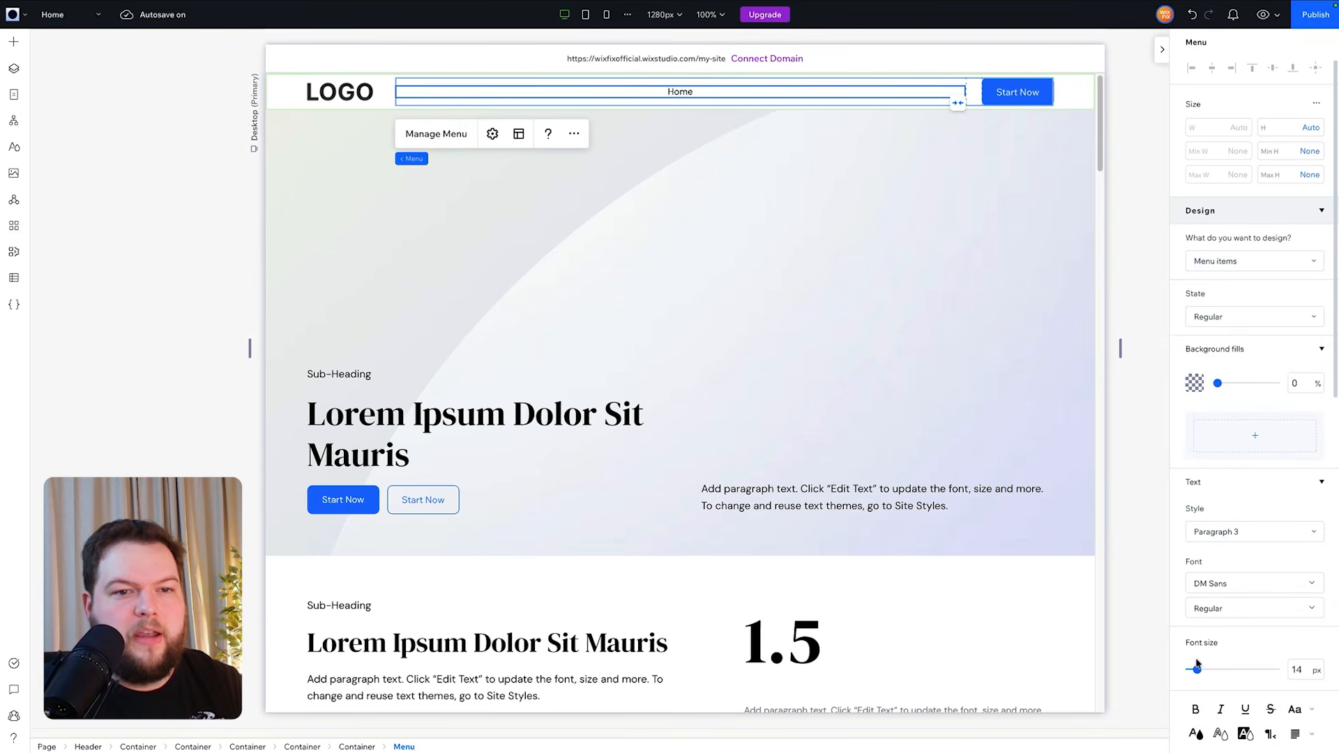
click(1149, 544)
- In Site Styles, change Color 6 to green #187D2E and review the updated buttons across the page
scroll(1150, 546, down, 13)
scroll(1150, 545, up, 13)
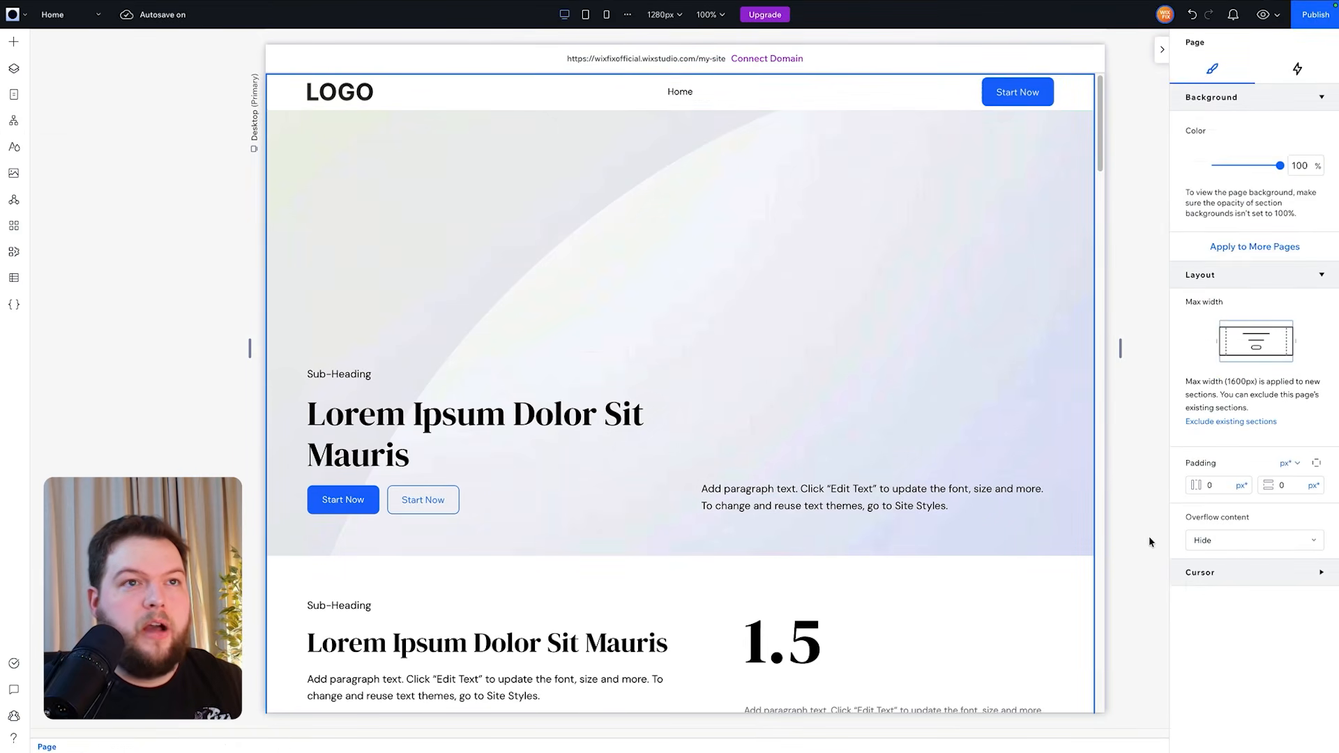
click(14, 148)
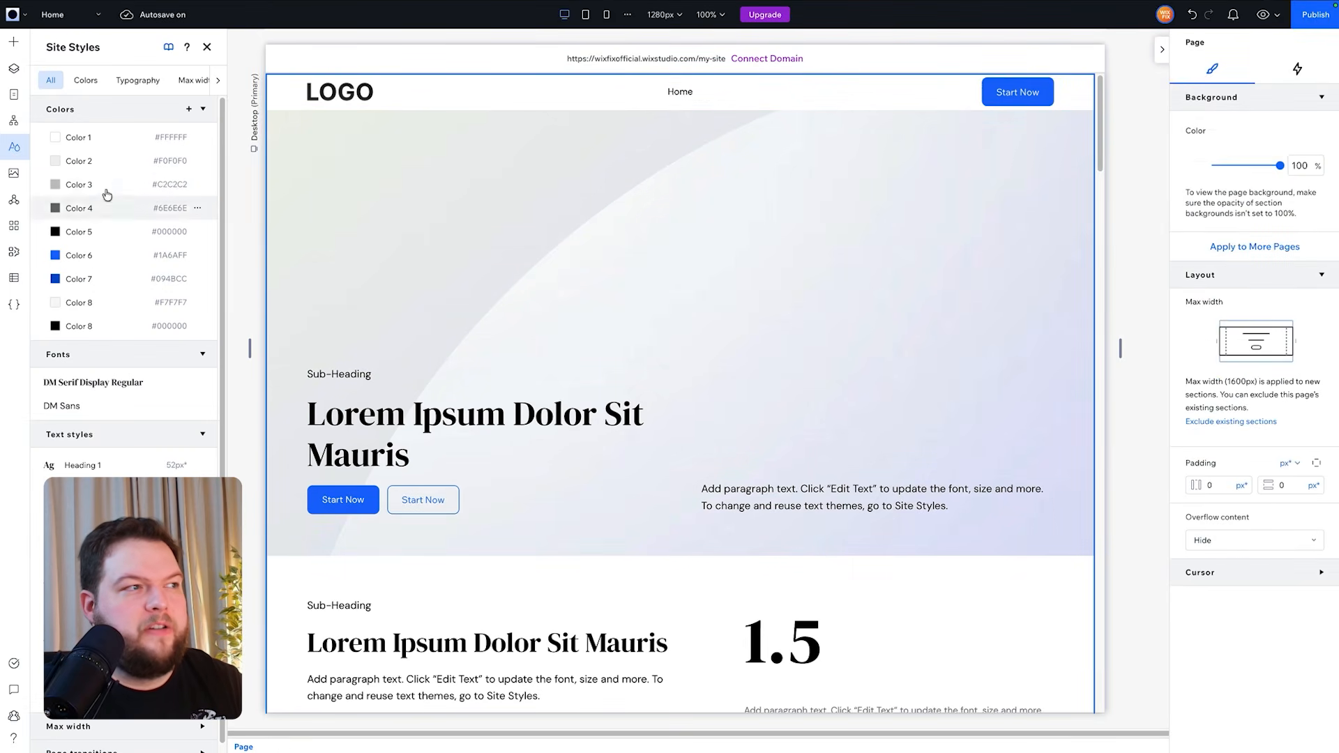
click(84, 264)
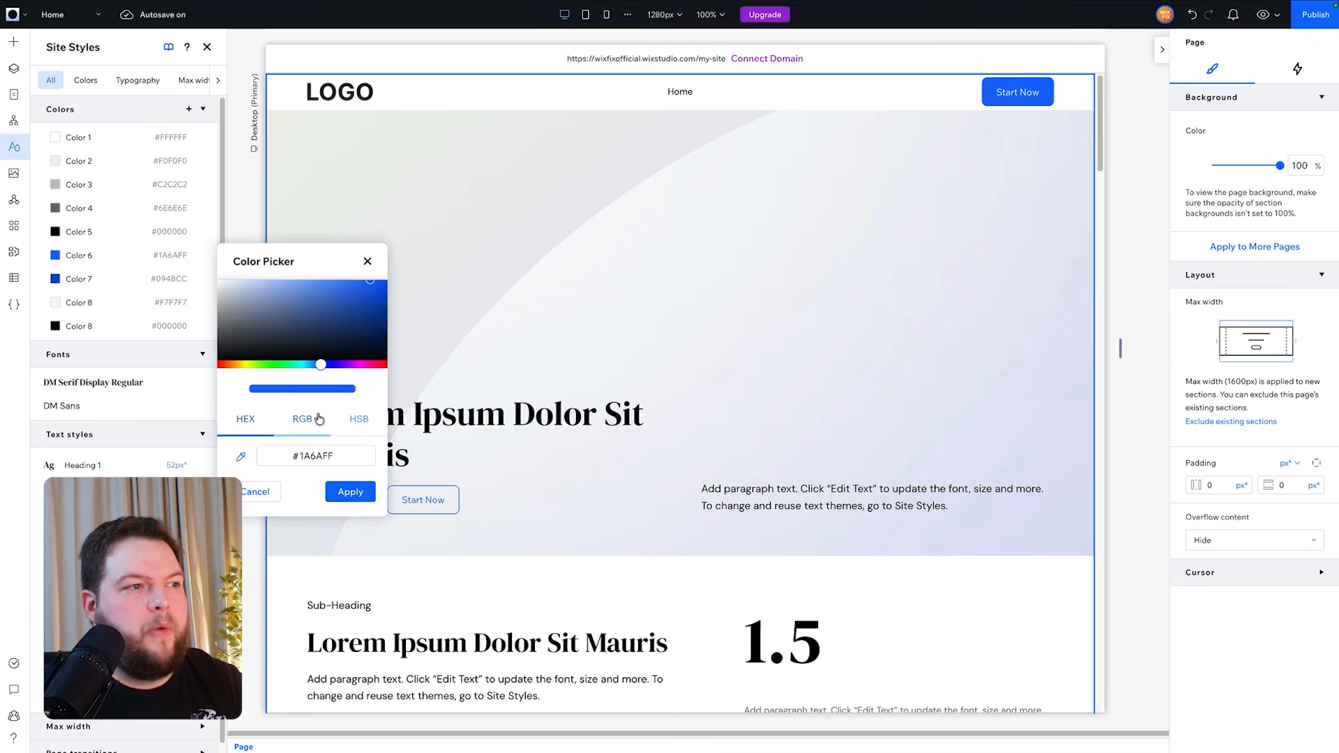
click(280, 364)
click(281, 328)
drag(360, 294, 355, 324)
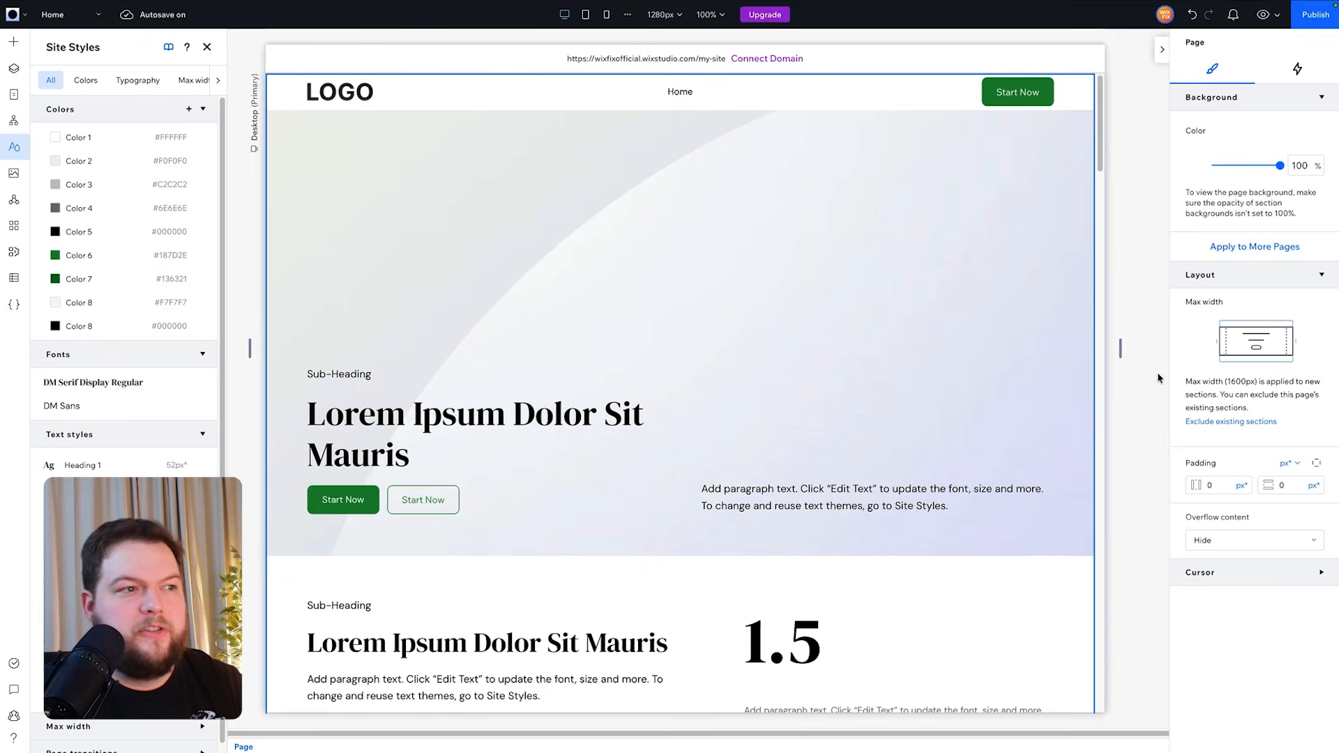
scroll(1158, 378, down, 15)
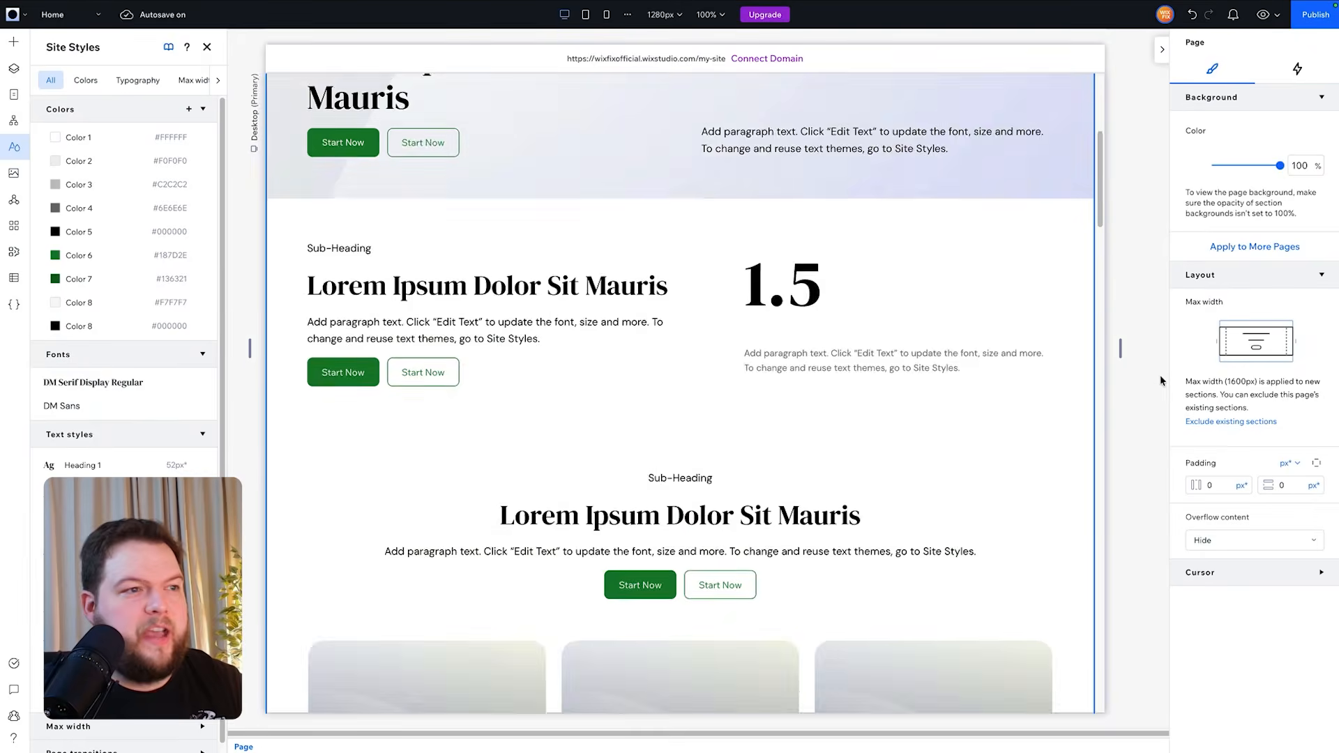
scroll(1165, 379, down, 5)
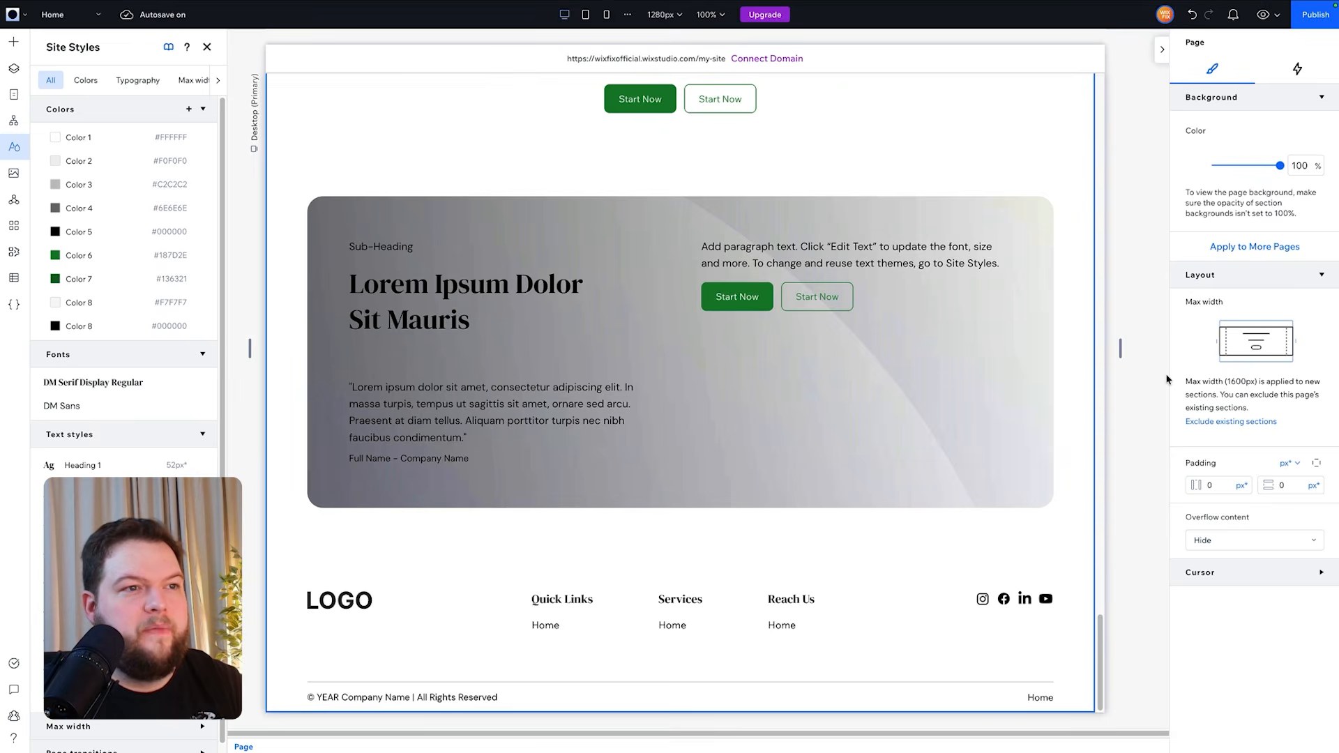
scroll(1167, 379, up, 20)
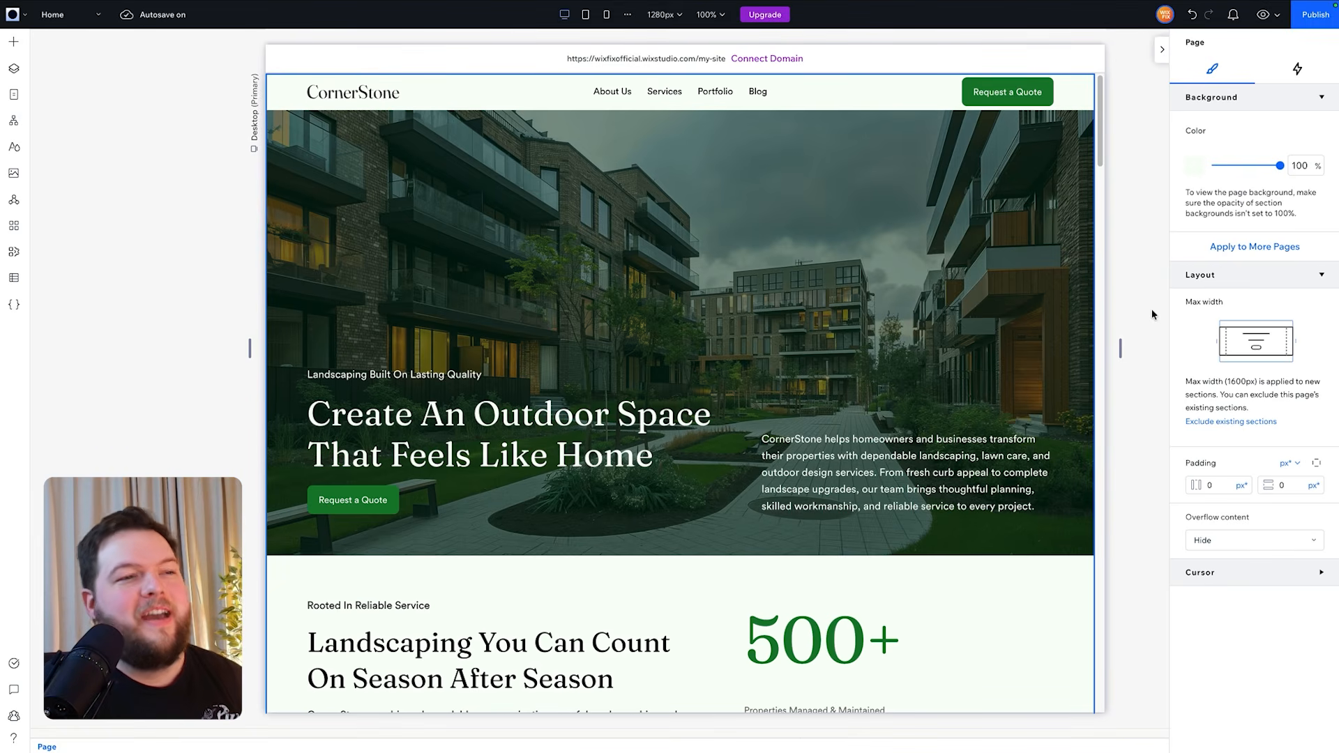
- Scroll through the finished CornerStone homepage at the mobile breakpoint
scroll(1104, 161, down, 3)
drag(1104, 161, 1116, 672)
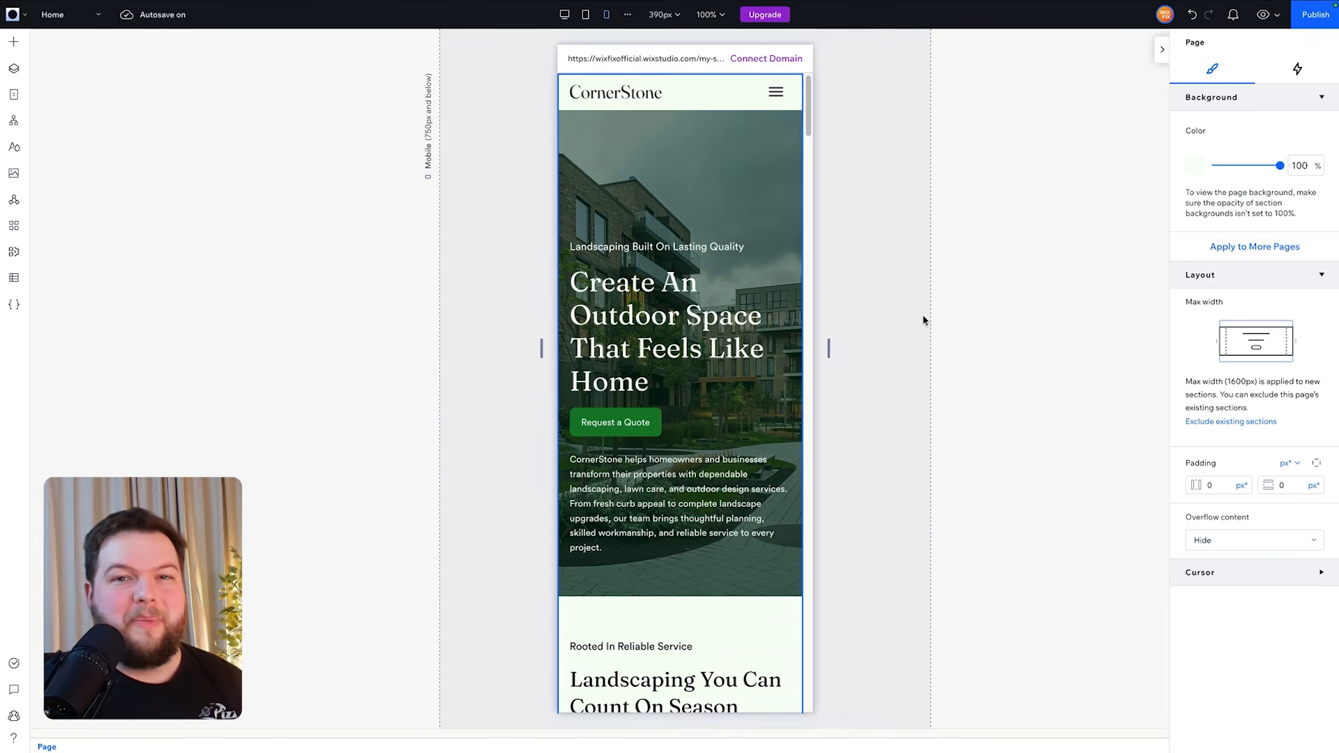
scroll(922, 320, down, 10)
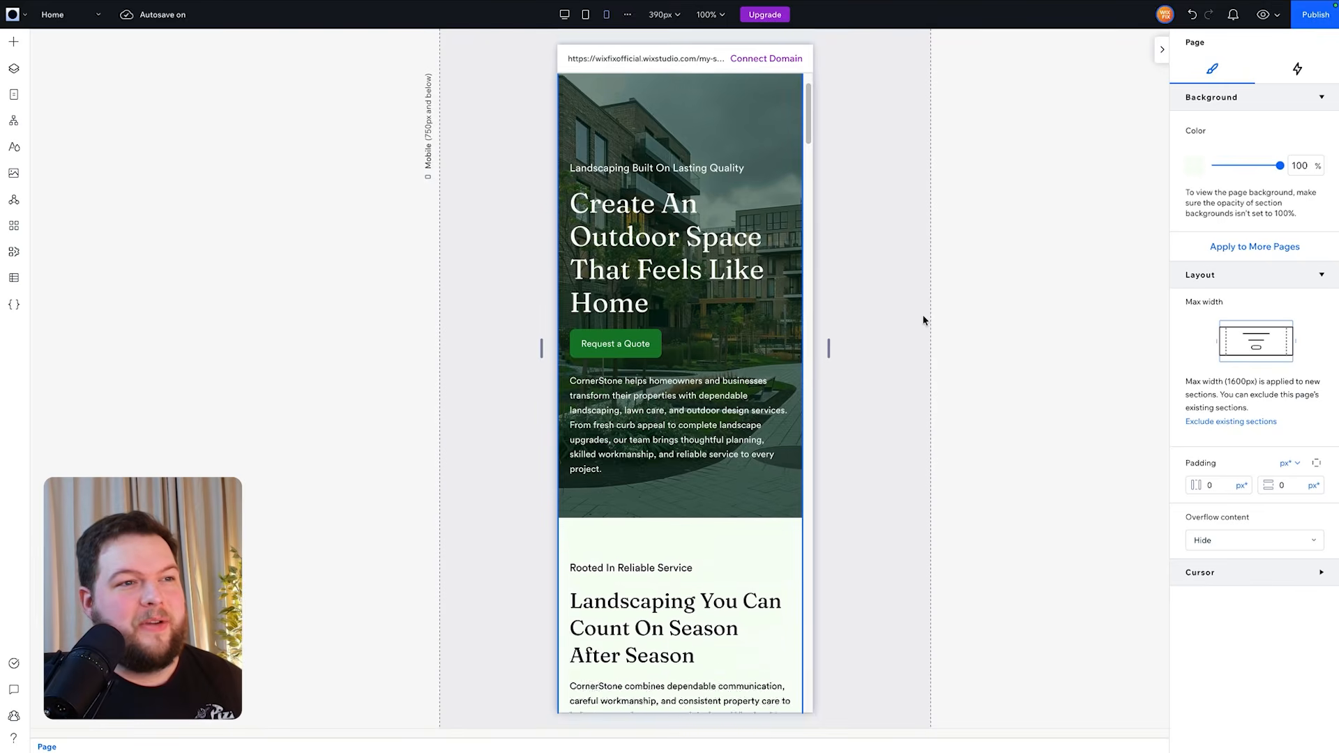
scroll(923, 320, down, 12)
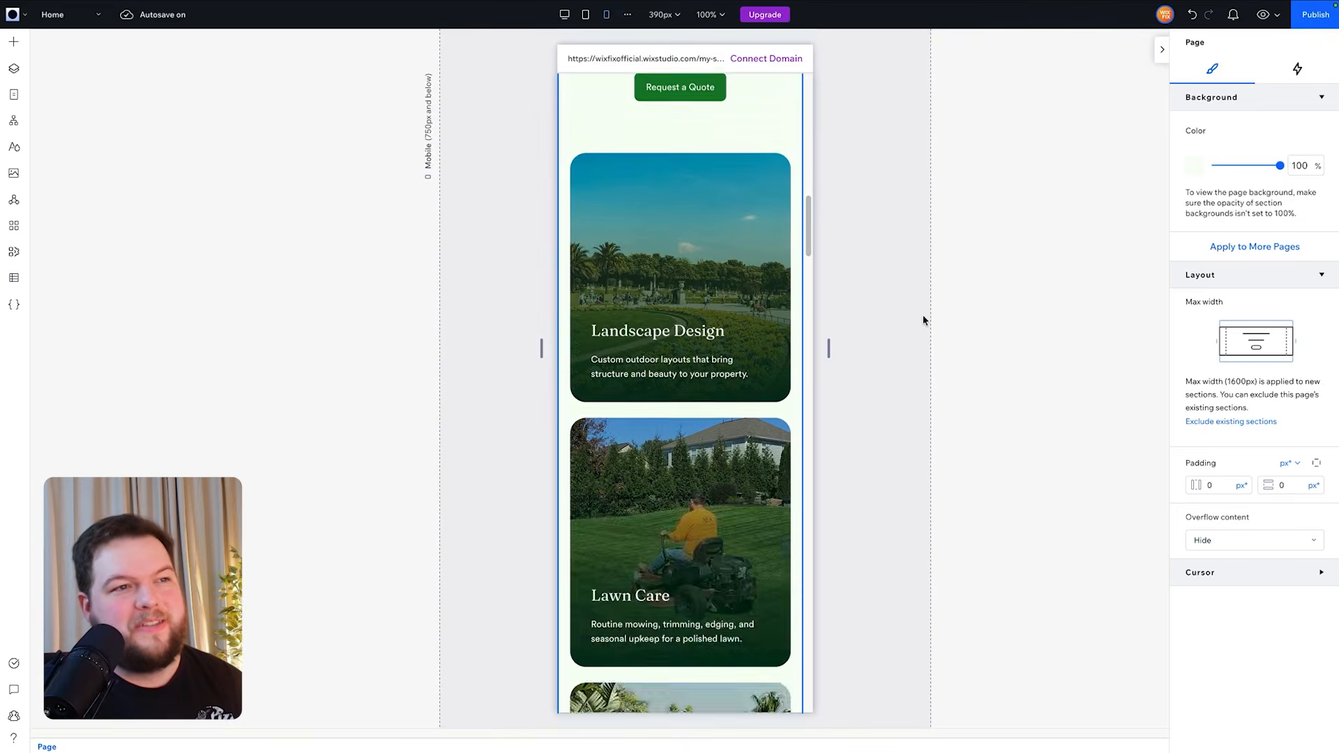
scroll(923, 320, down, 15)
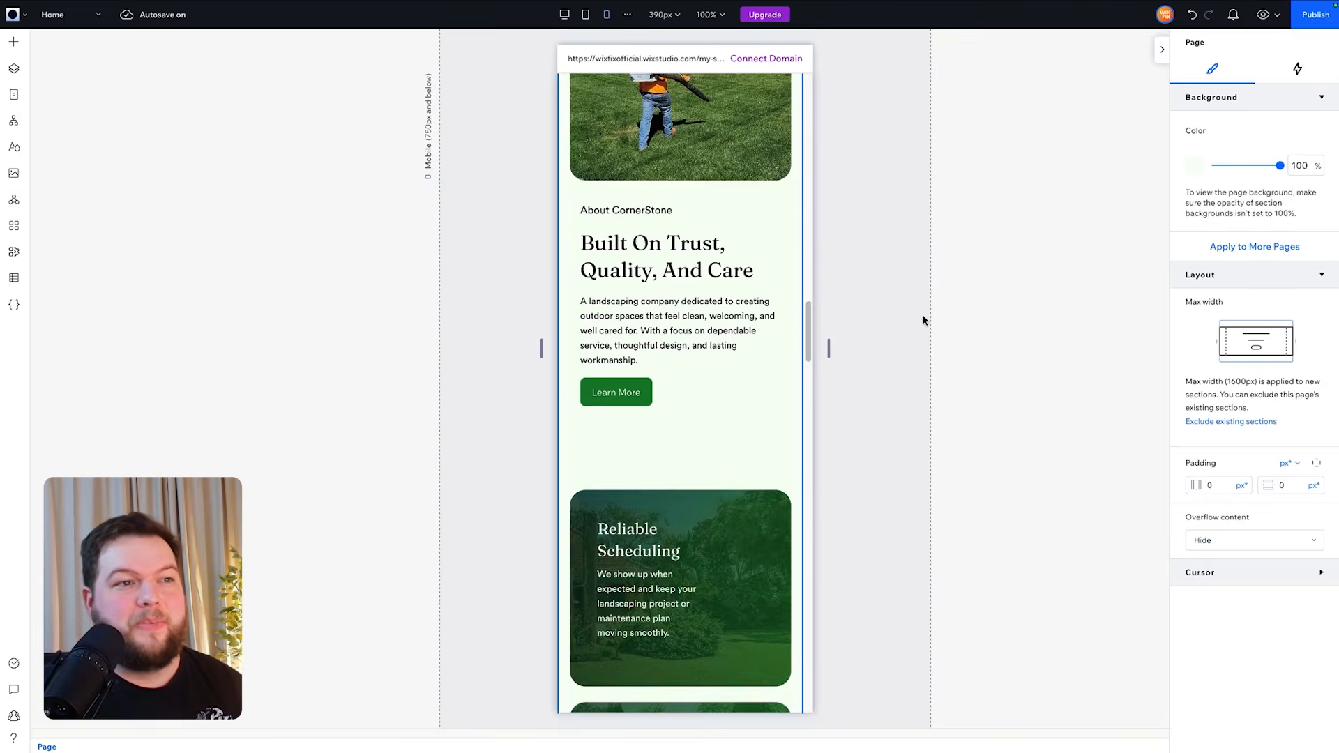
scroll(923, 320, down, 15)
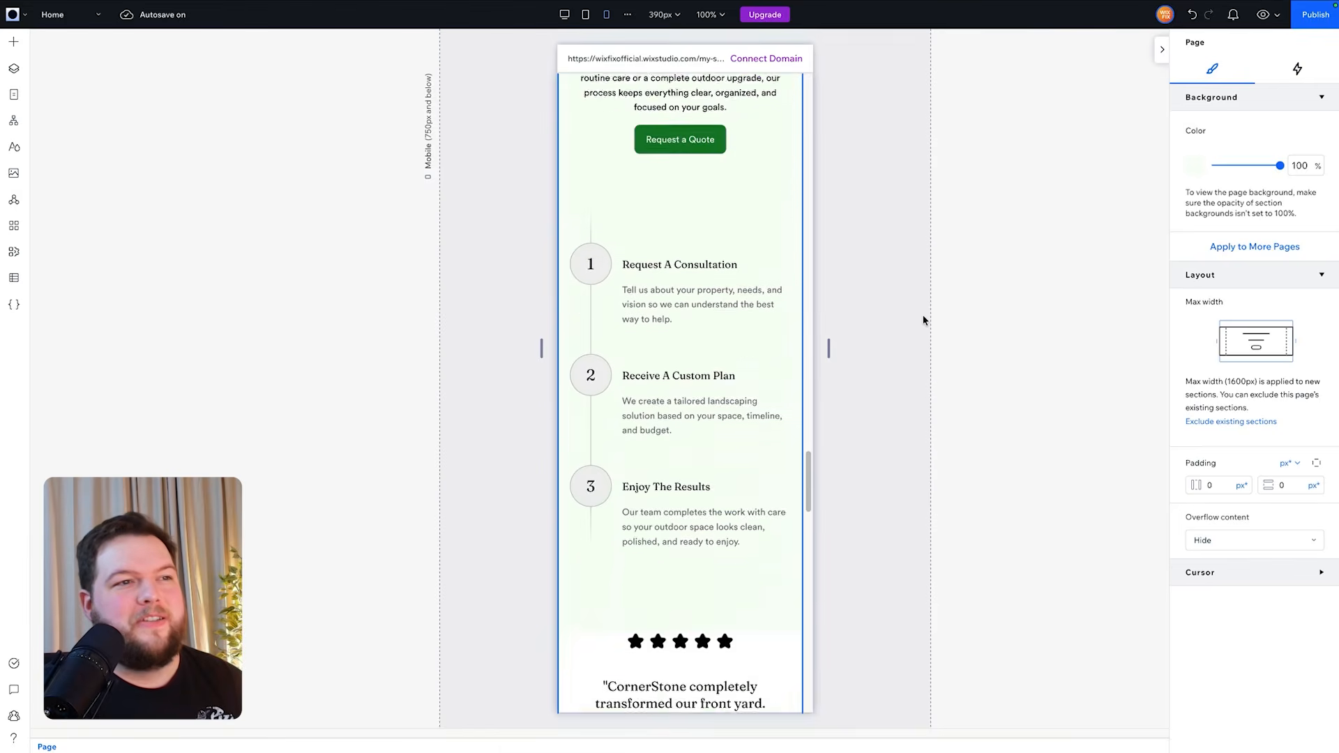
scroll(923, 316, down, 10)
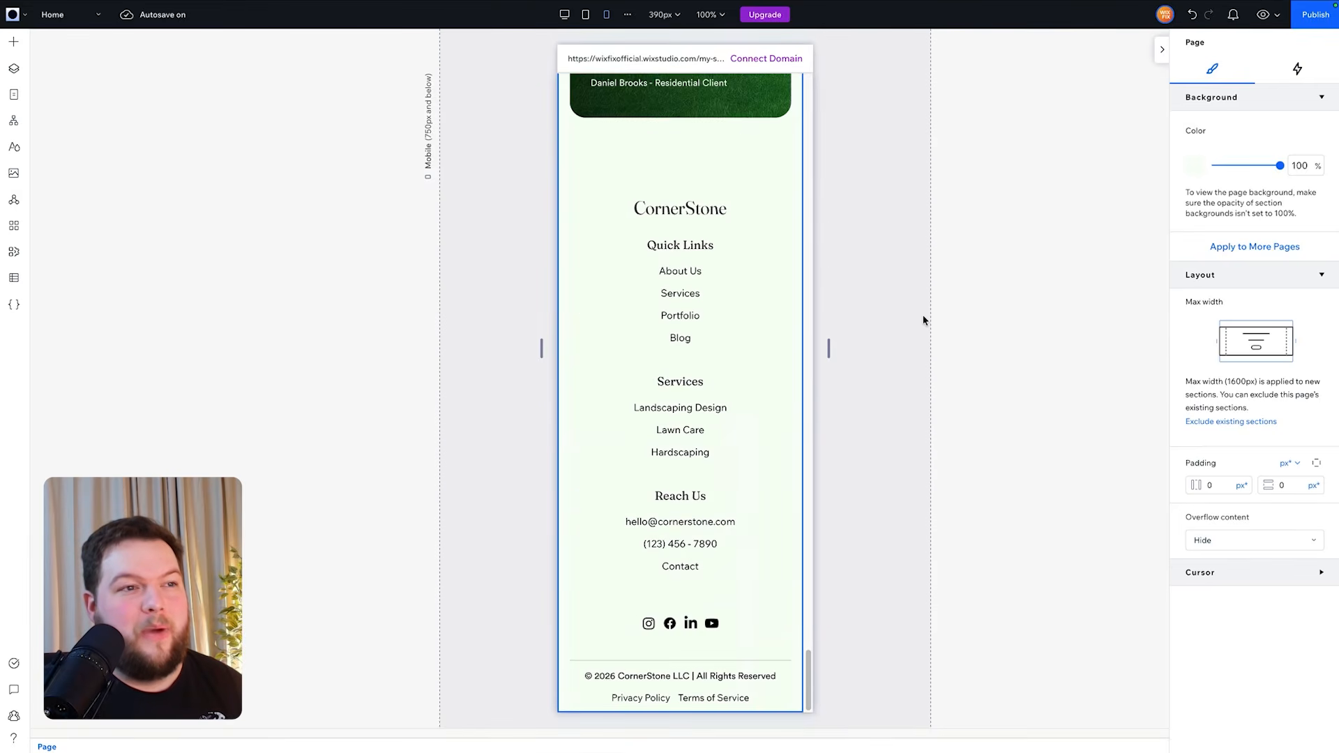